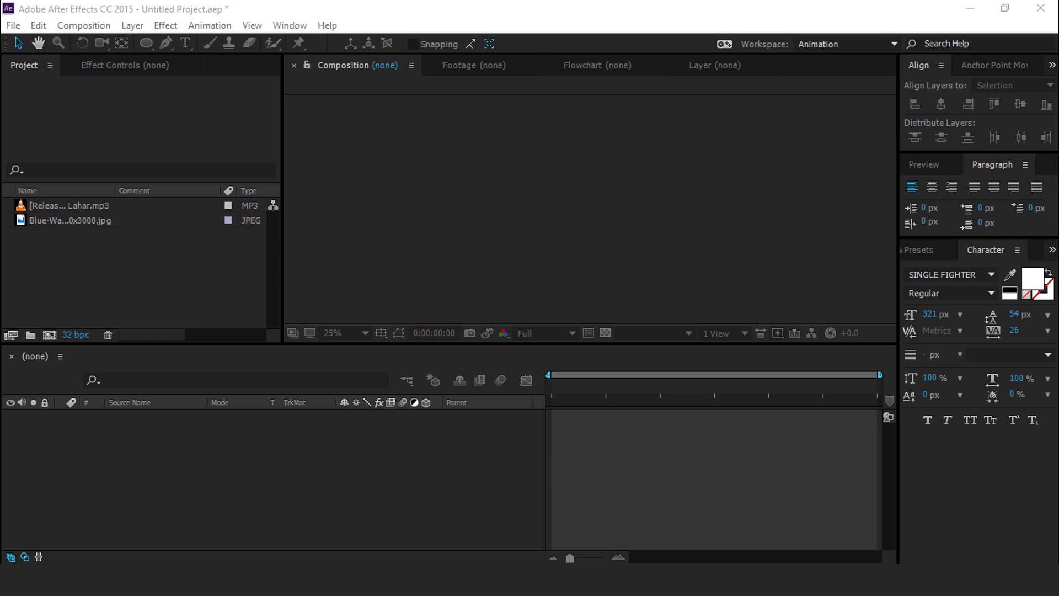
Create a 1920×1080, 30 fps, 30-second composition named main comp.
click(49, 335)
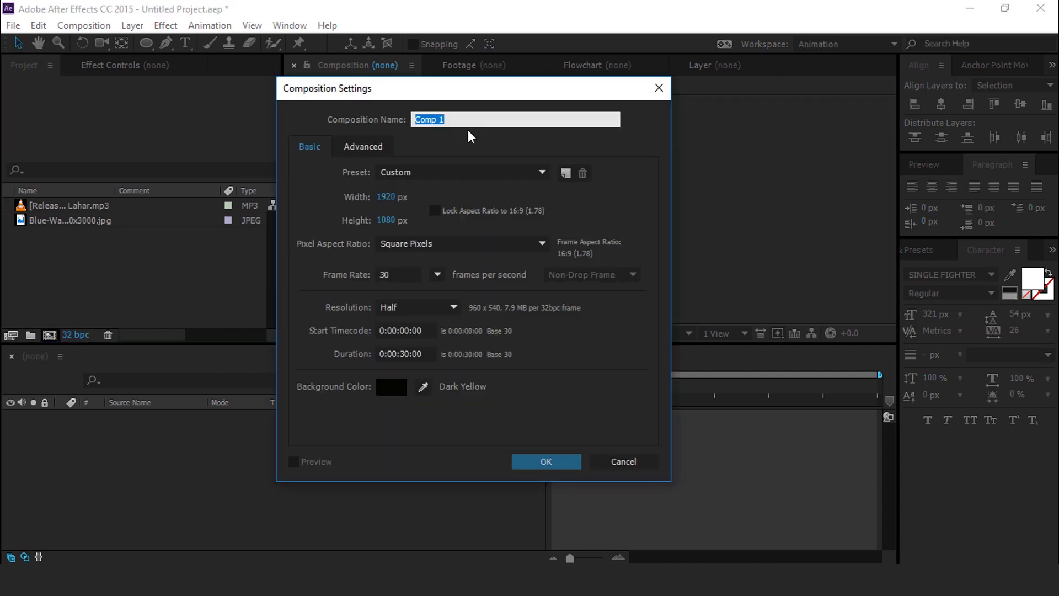
text(main c)
key(Return)
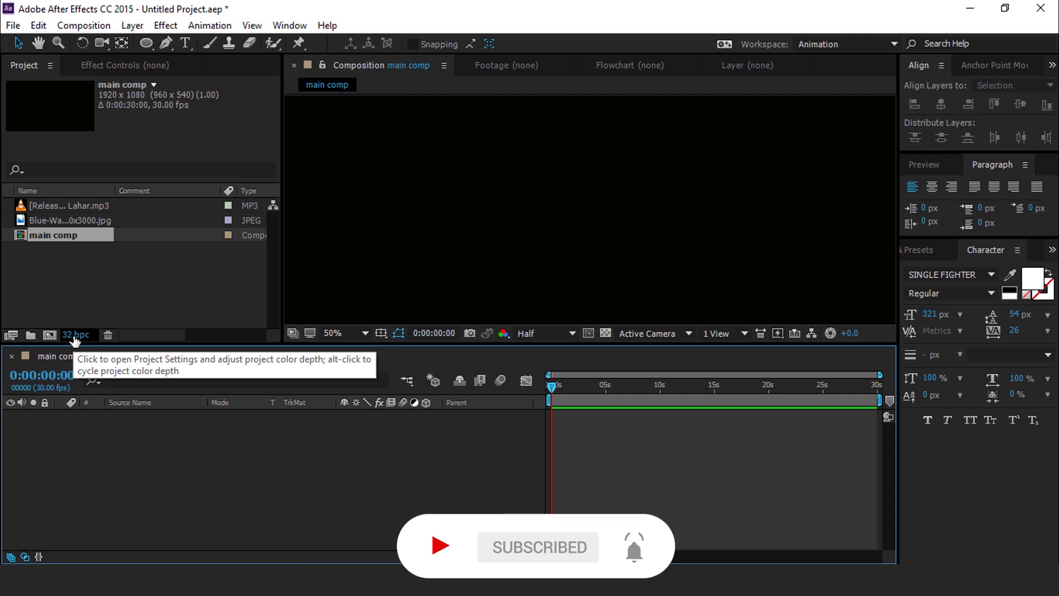
Create a second matching composition named Bg particle.
click(50, 335)
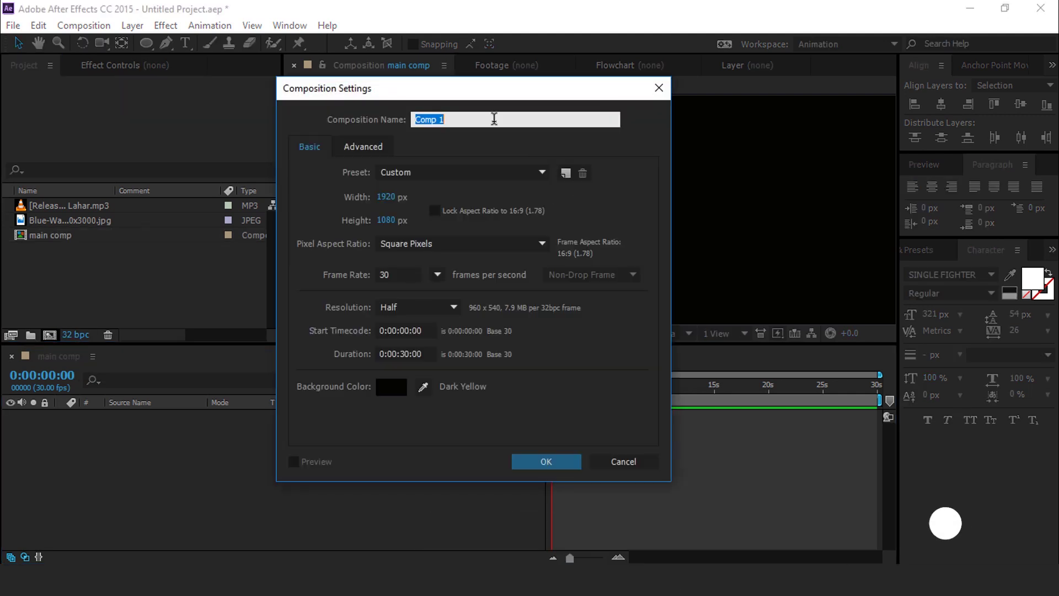
text(Bg particle)
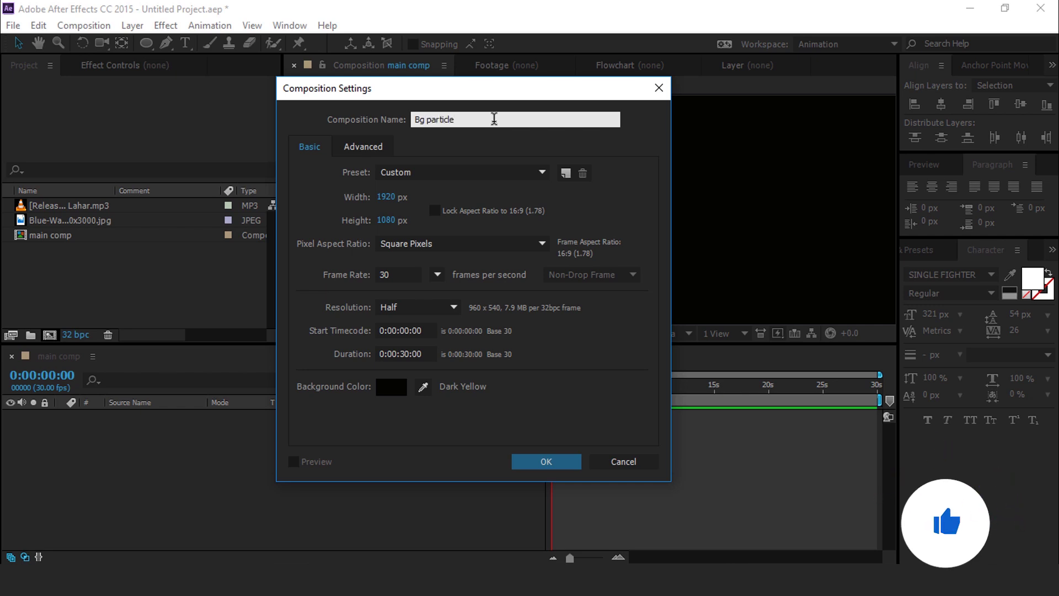
key(Return)
right_click(277, 442)
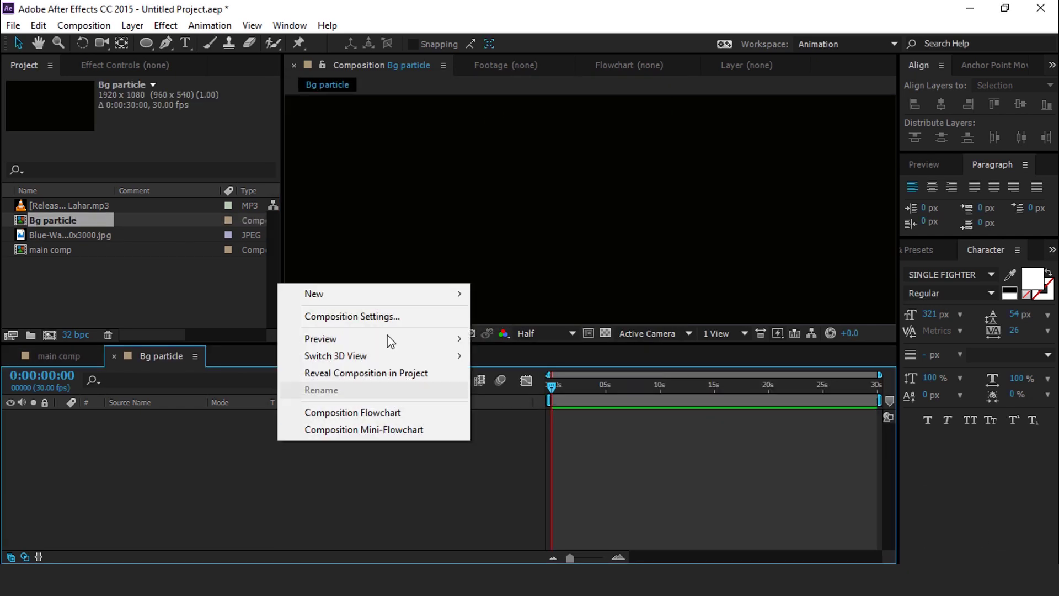
Add a white solid and apply CC Particle Systems II, viewing the frame at about 10 seconds.
mouse_move(366, 298)
click(521, 332)
click(383, 416)
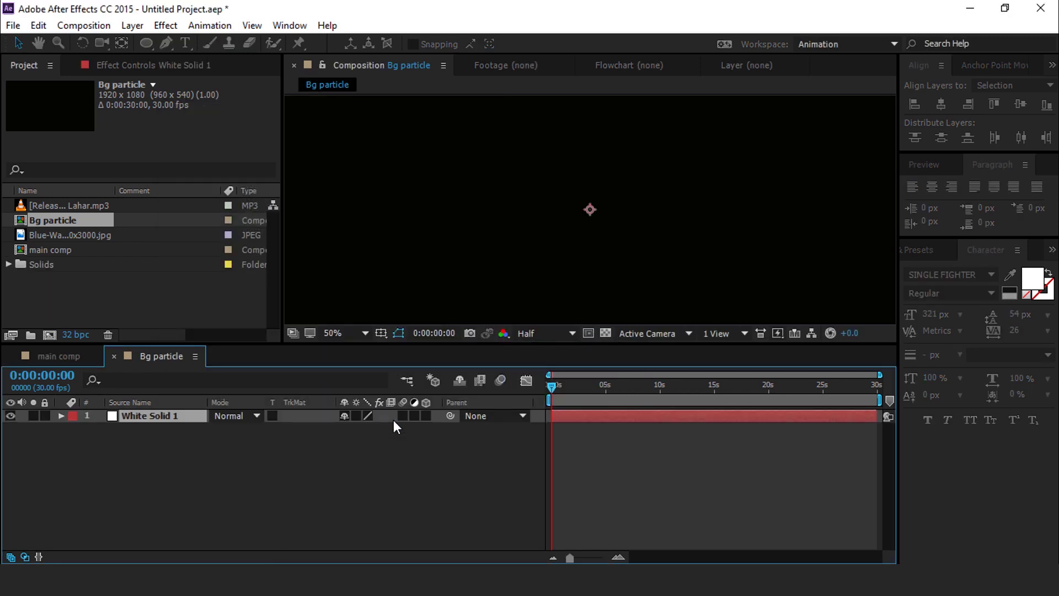
key(ctrl+space)
text(cc pa)
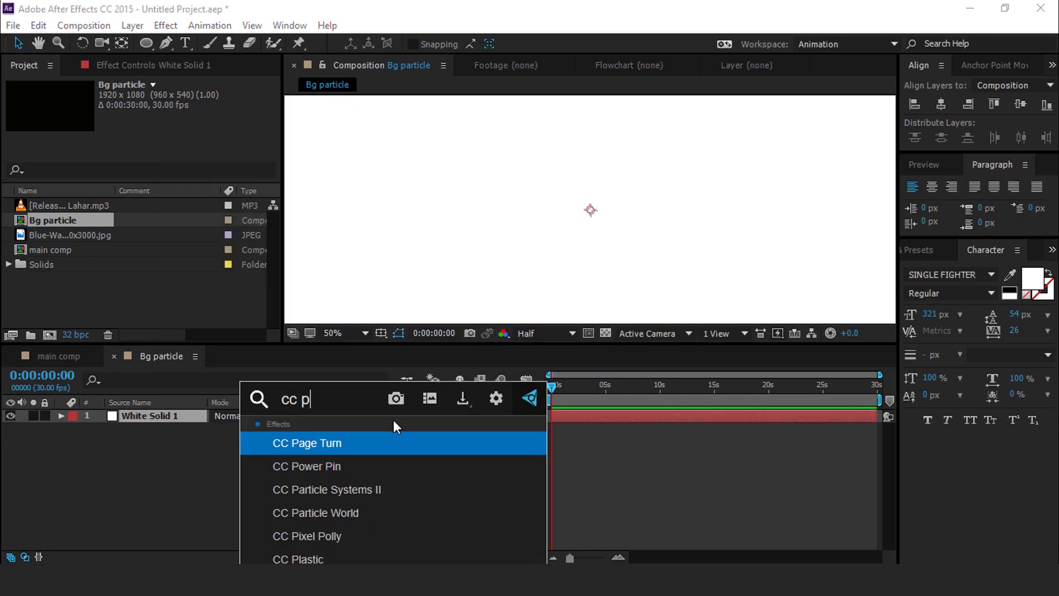
click(358, 470)
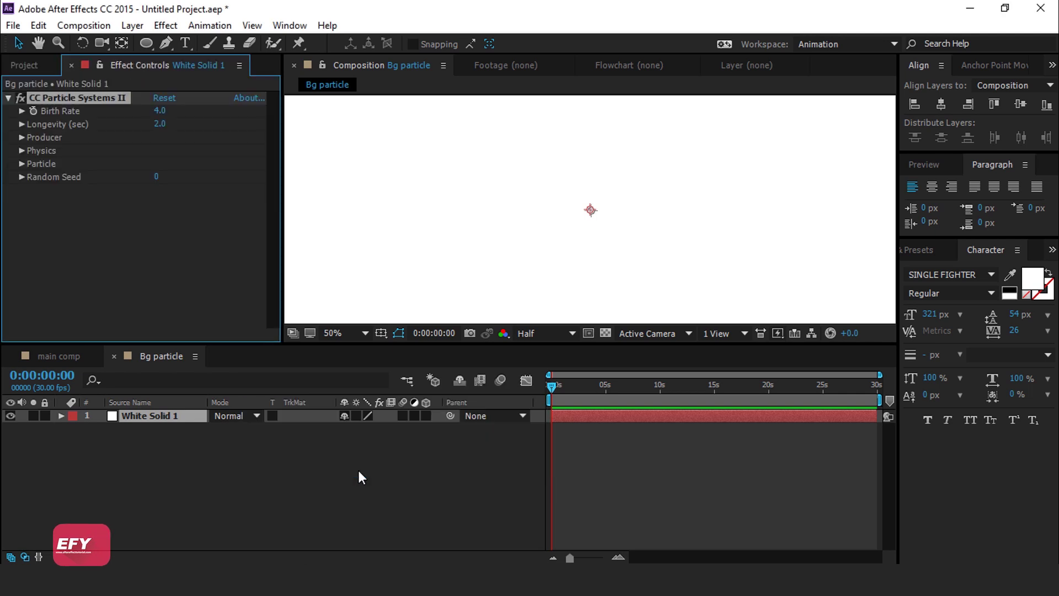
click(661, 387)
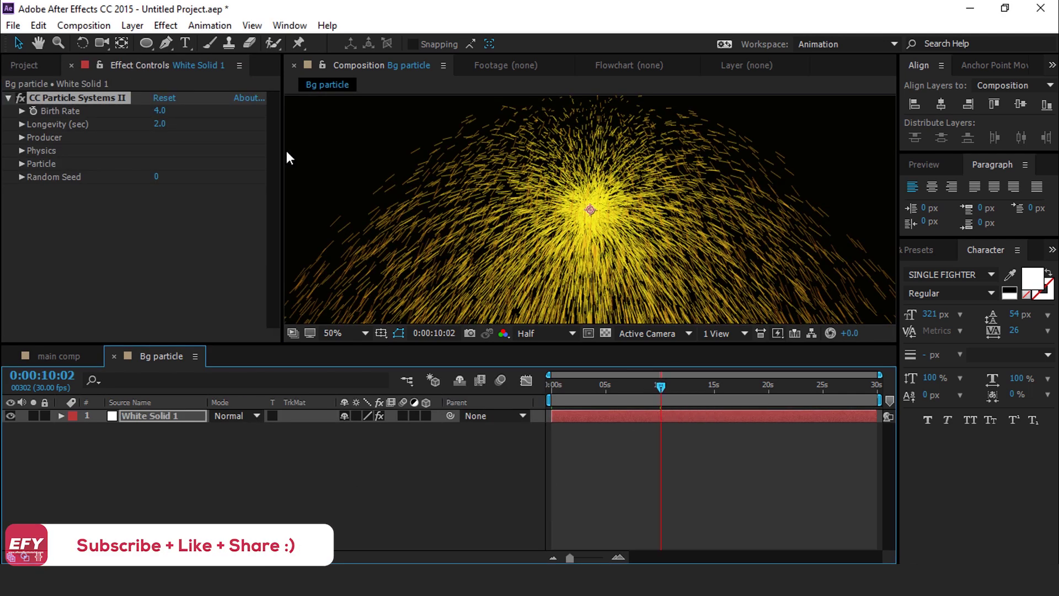
key(comma)
Set Birth Rate to 0.1, Longevity to 6 and Producer Radius X/Y to 1.
click(159, 111)
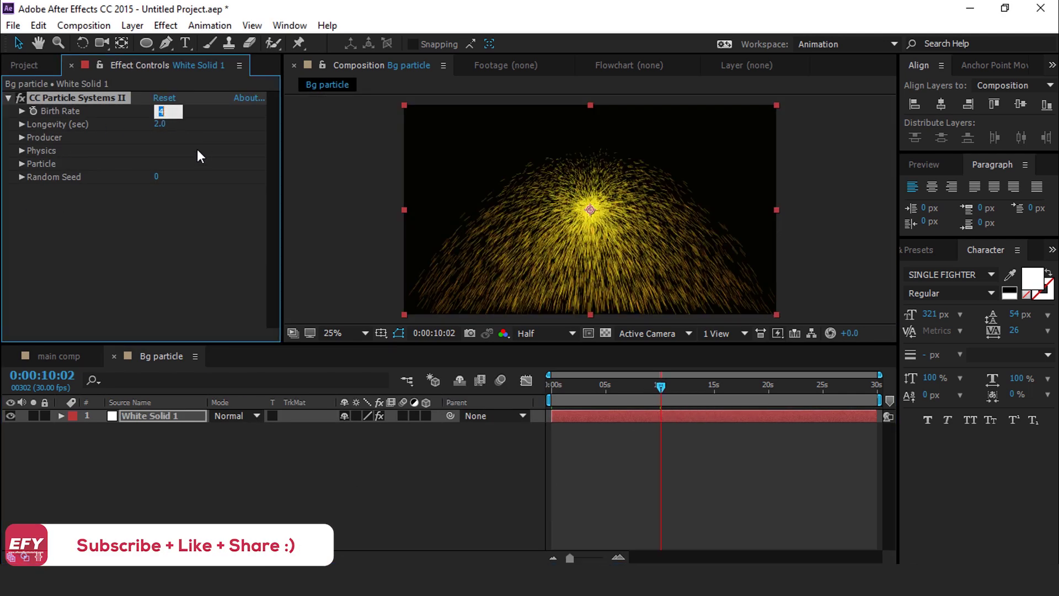
text(0.1)
key(Return)
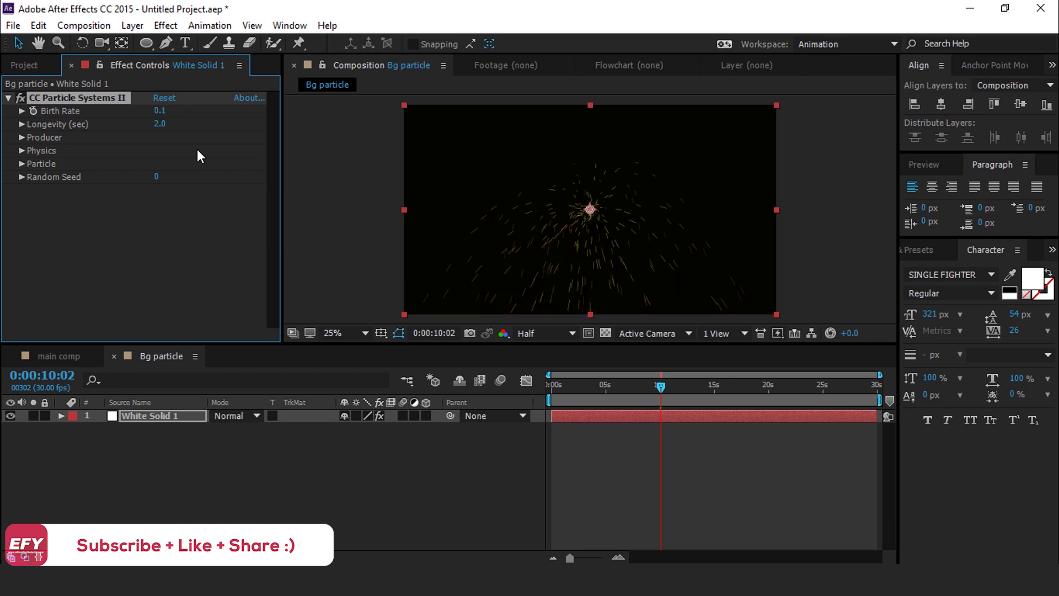
click(159, 124)
text(6)
key(Return)
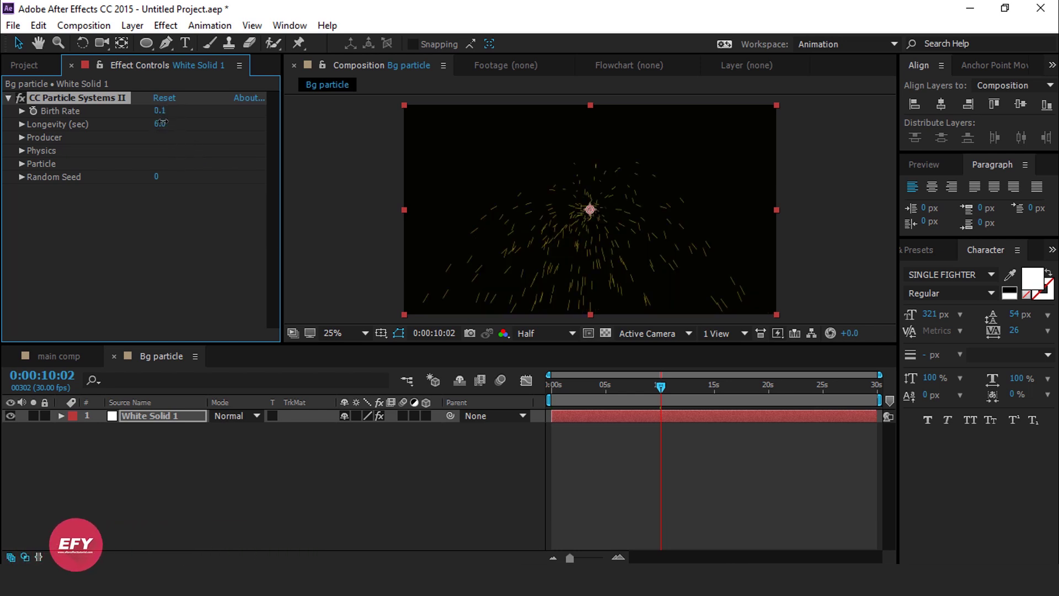
click(22, 138)
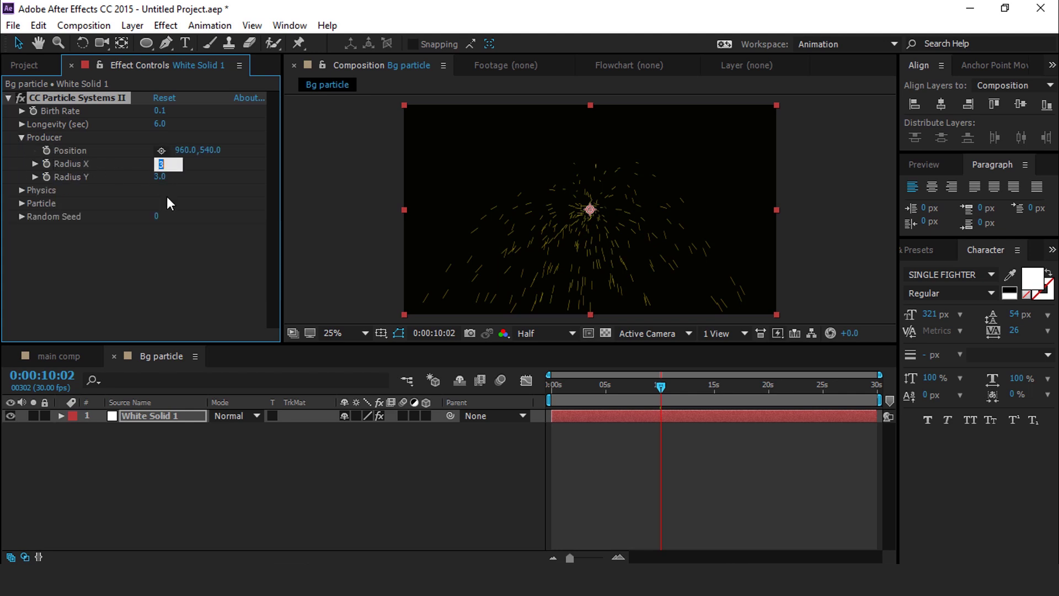
text(1)
key(Tab)
key(Return)
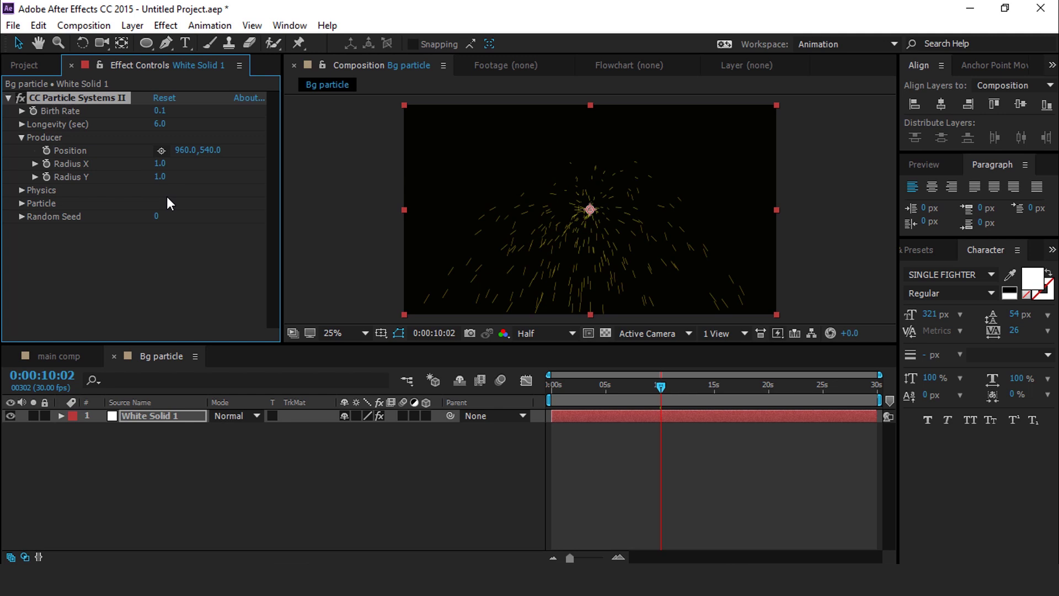
In Physics, set Velocity to 0.1 and Gravity to 0.
click(22, 137)
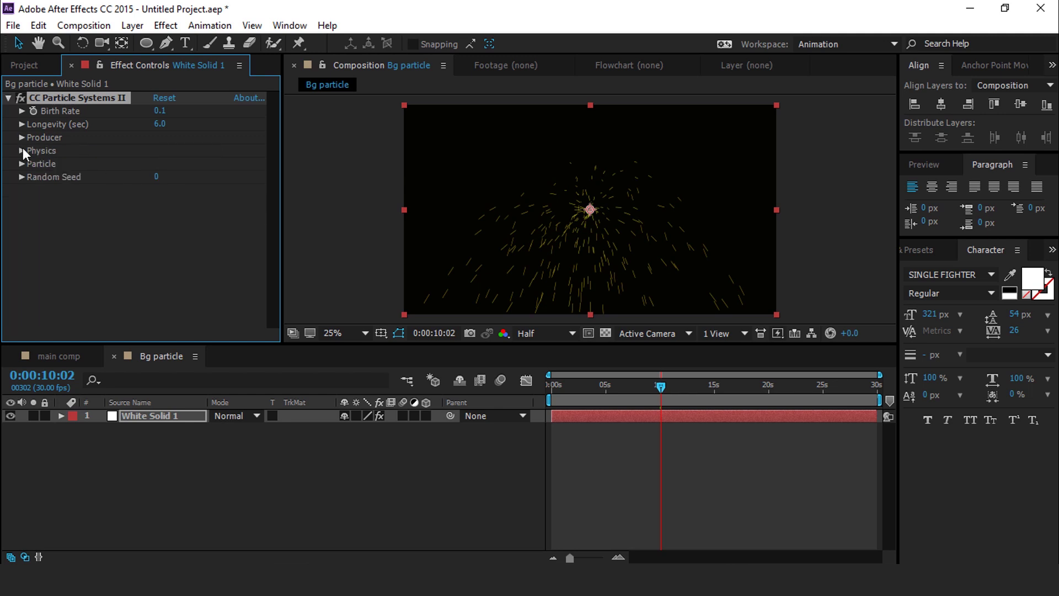
click(22, 149)
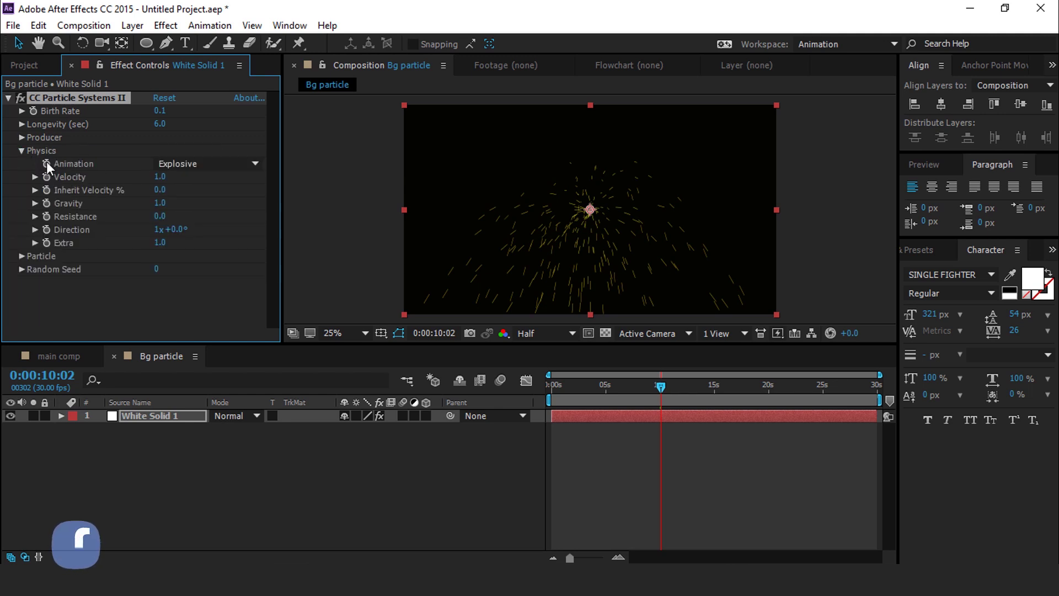
click(160, 176)
text(0.1)
key(Return)
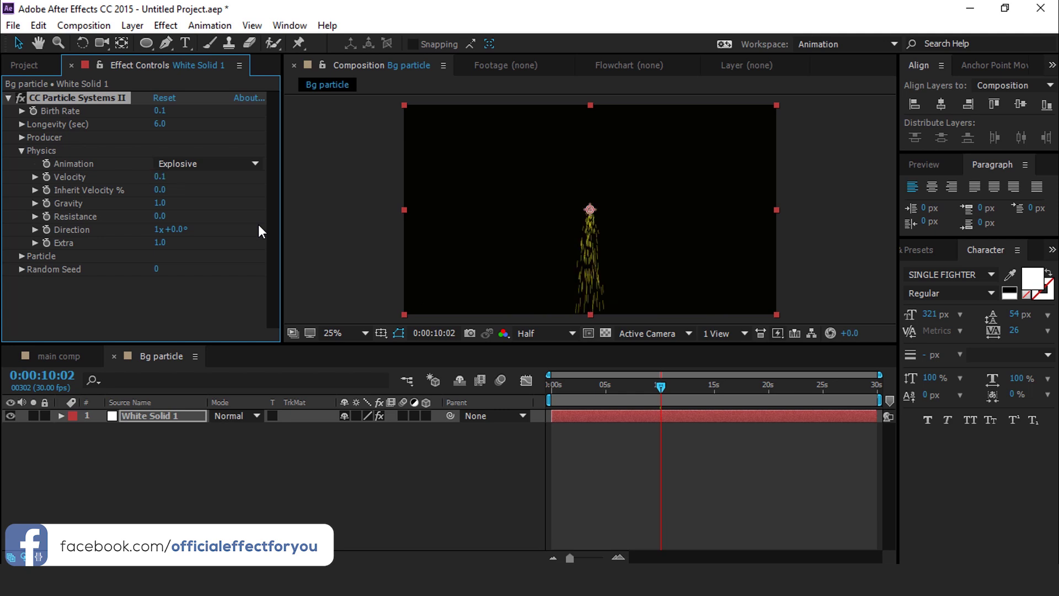
text(0)
key(Return)
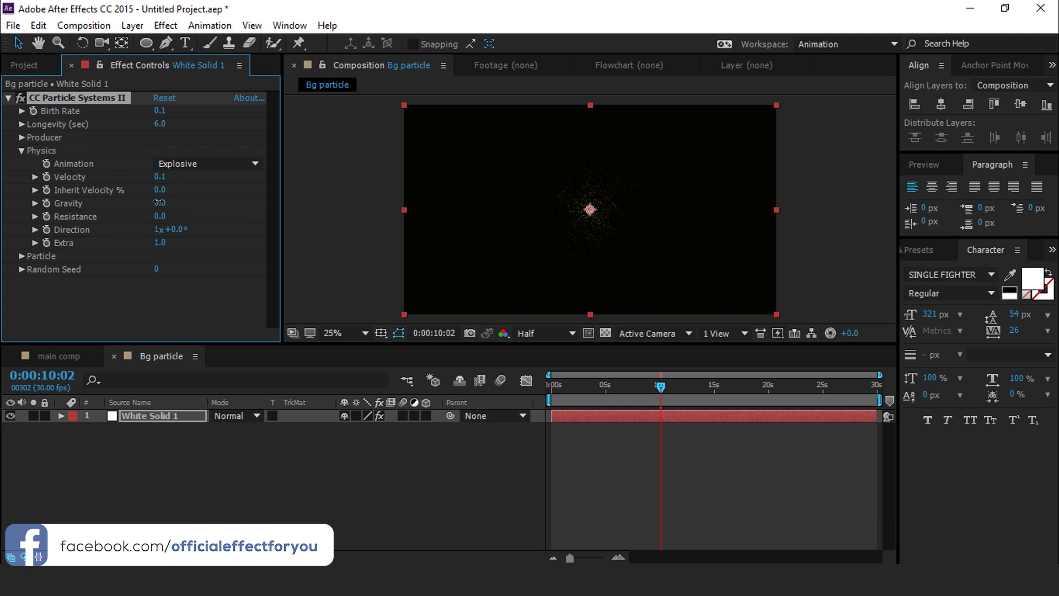
click(157, 229)
key(Return)
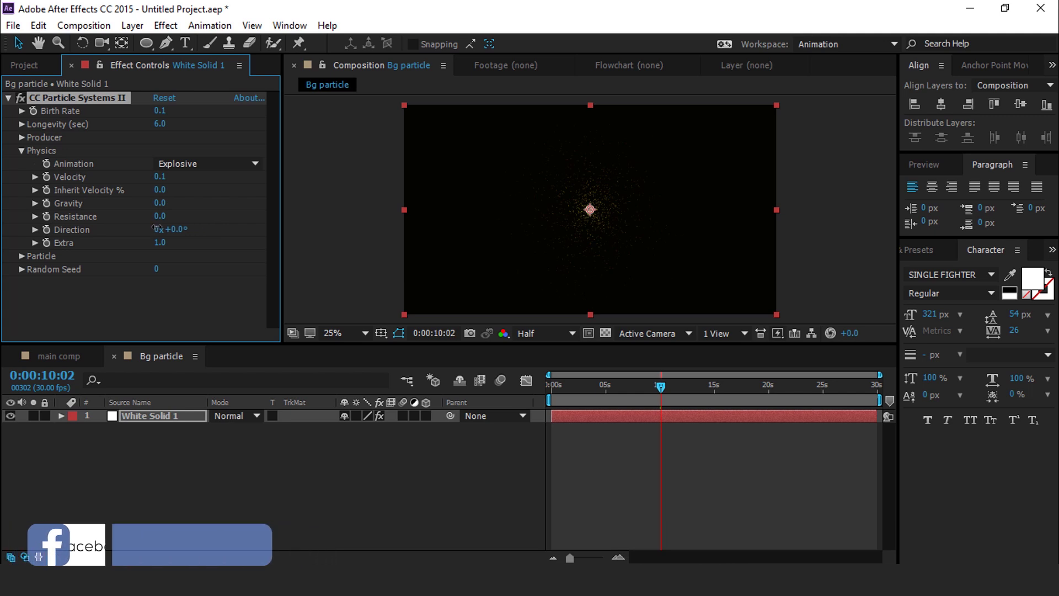
click(22, 150)
Make the particles TriPolygon with Birth Size 0.10 and Death Size 0.50.
click(21, 163)
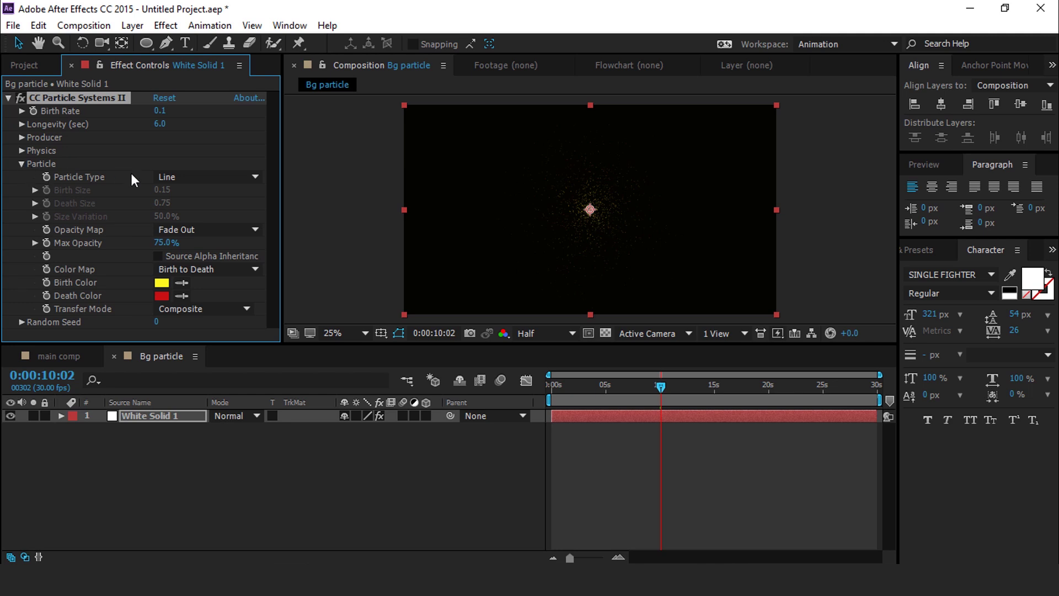
click(255, 177)
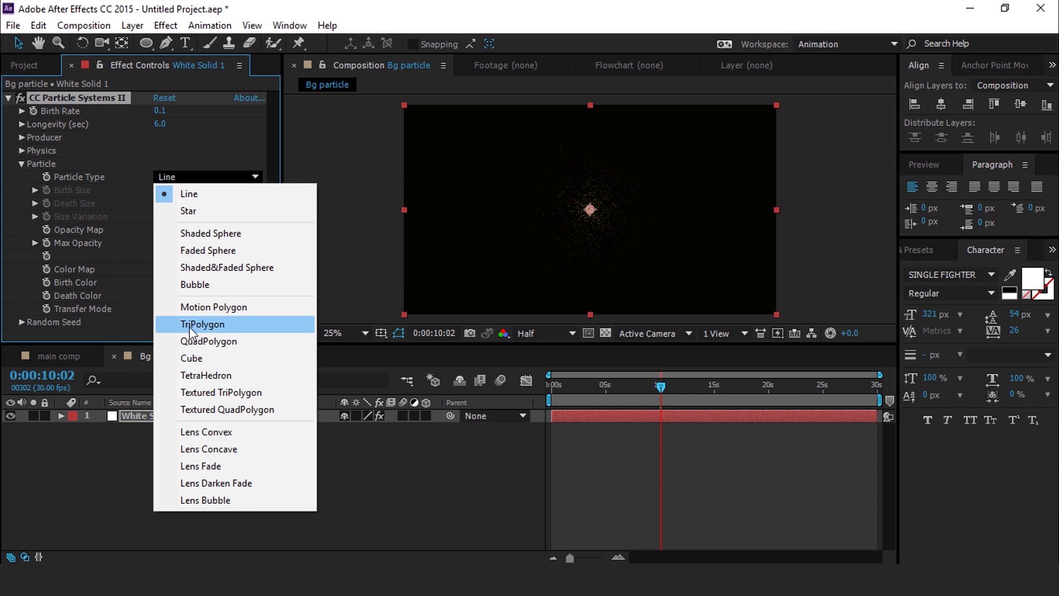
click(211, 325)
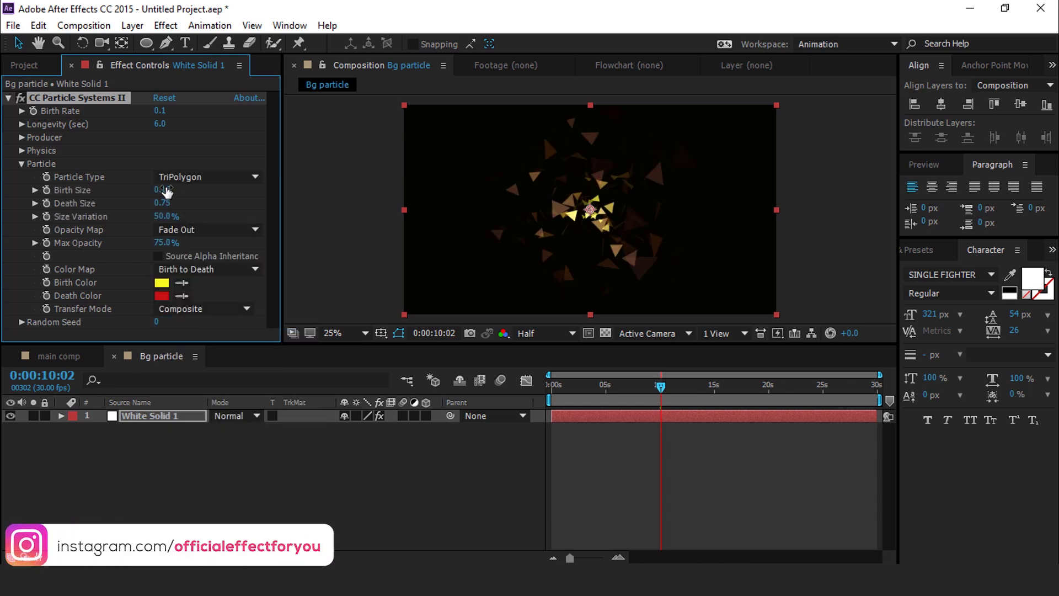
click(164, 190)
click(168, 204)
text(.50)
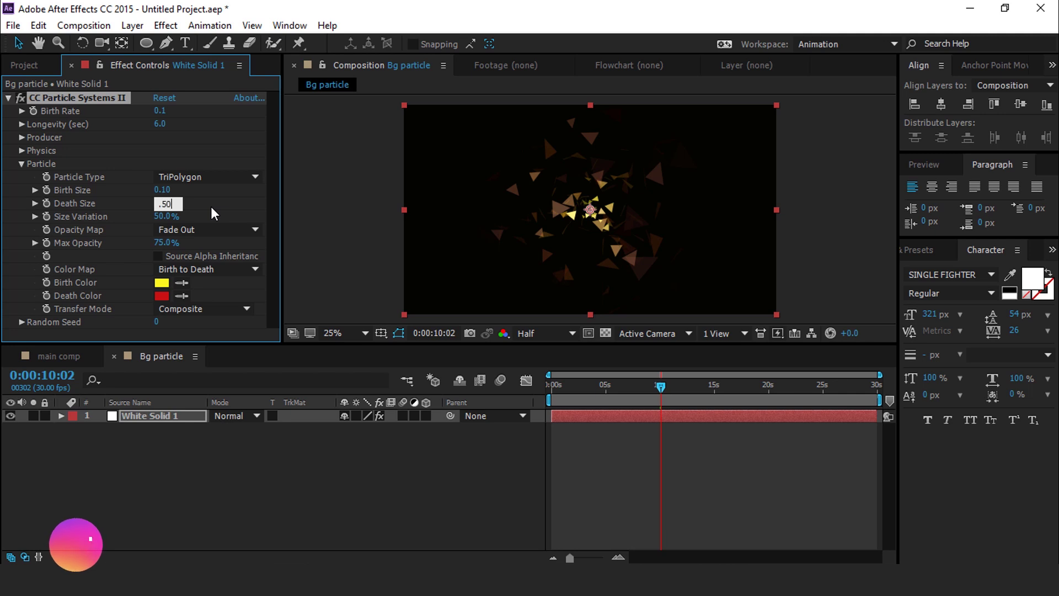
key(Return)
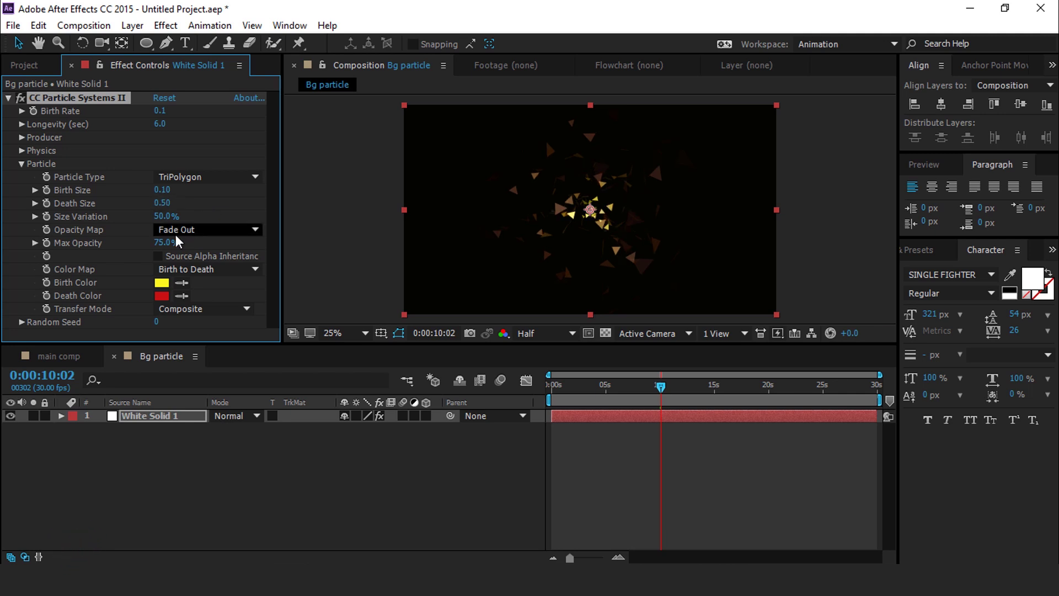
Set the Opacity Map to Fade In and Out and Transfer Mode to Add.
click(205, 229)
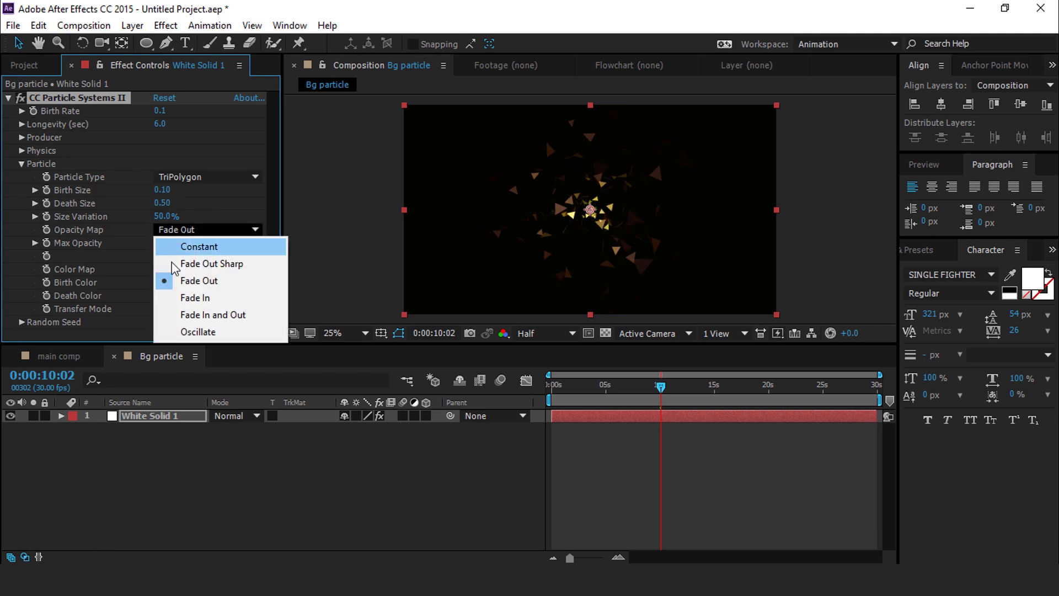
click(230, 315)
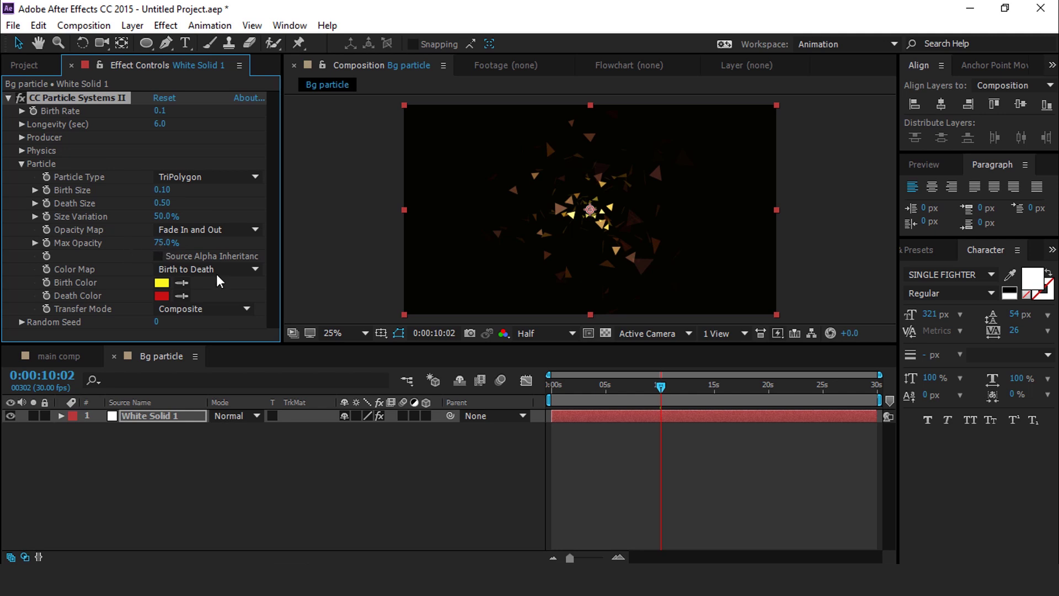
click(173, 312)
click(213, 360)
Set Birth Color to FF09AB and Death Color to DD0393.
click(161, 283)
text(FF09AB)
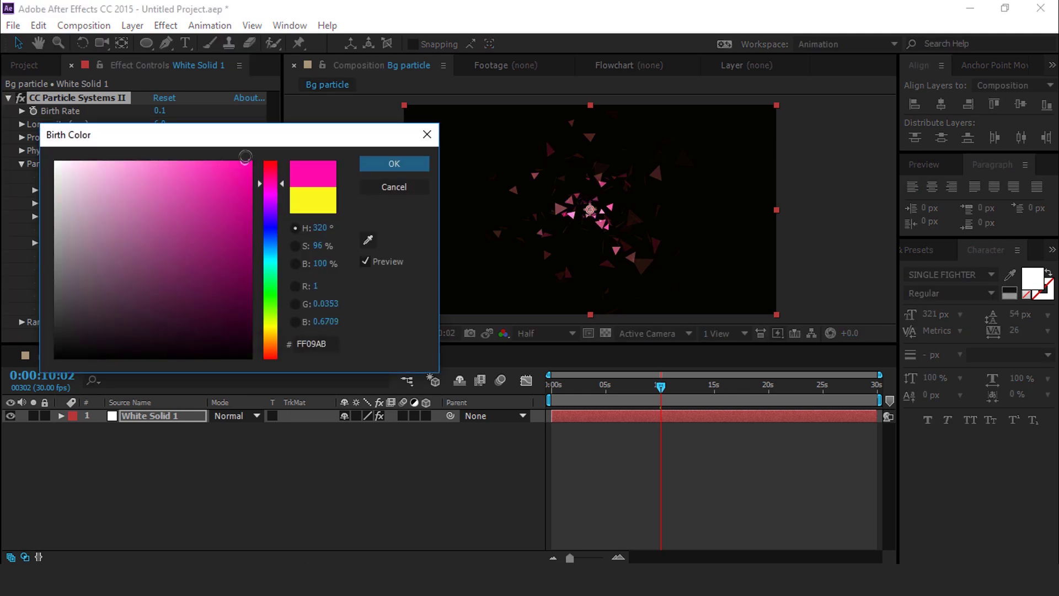
click(381, 167)
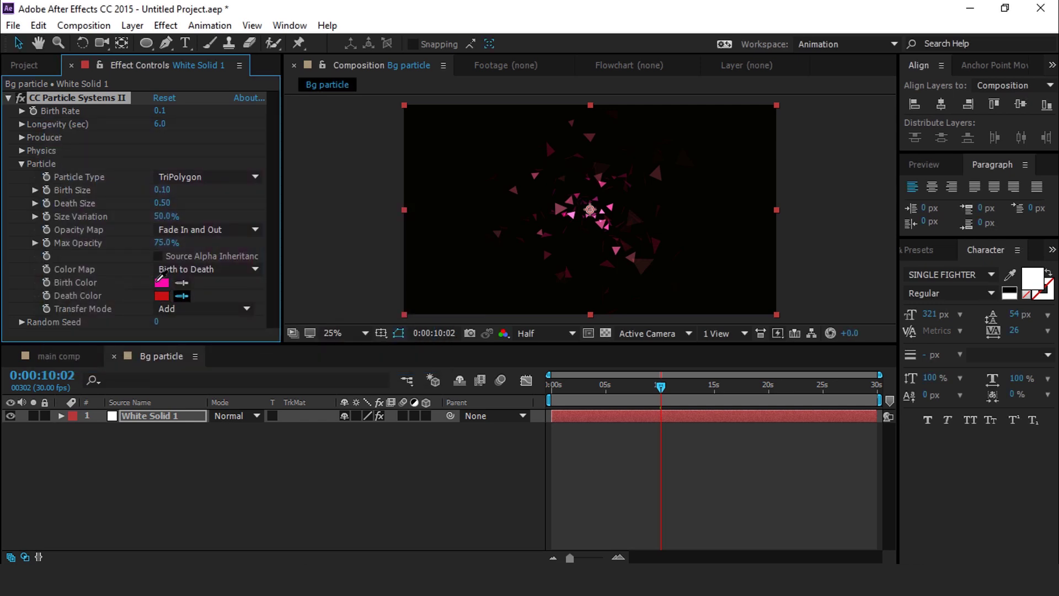
click(161, 295)
text(DD0393)
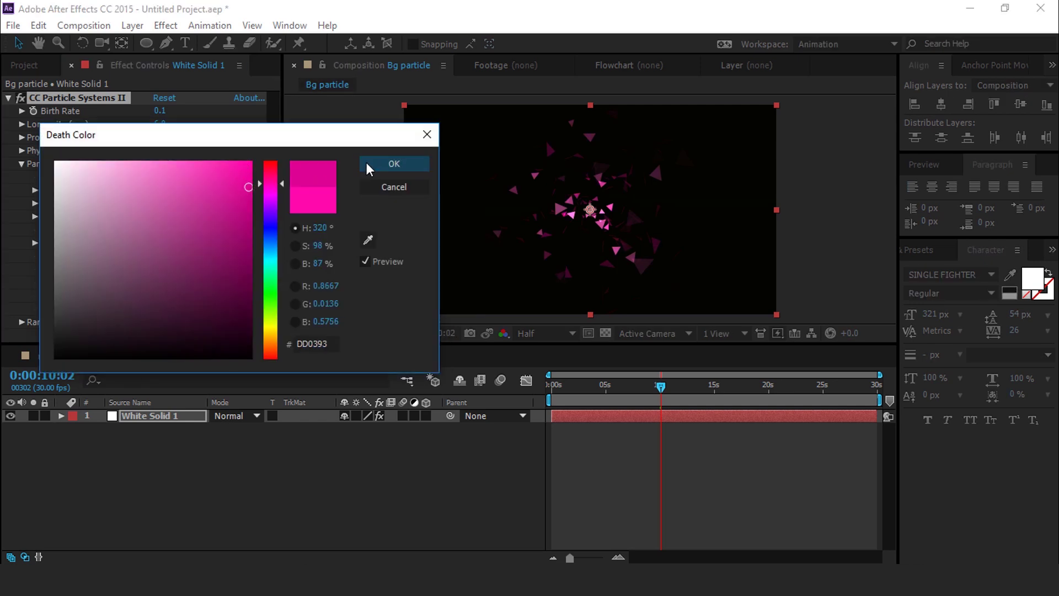
click(368, 167)
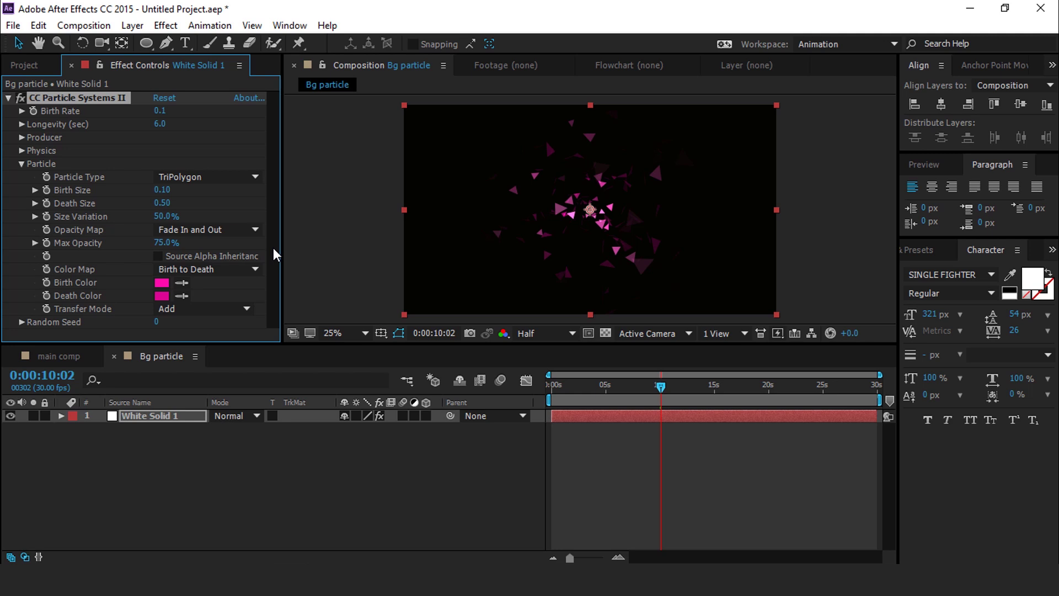
Apply a Fill effect using the sampled magenta birth colour.
key(ctrl+space)
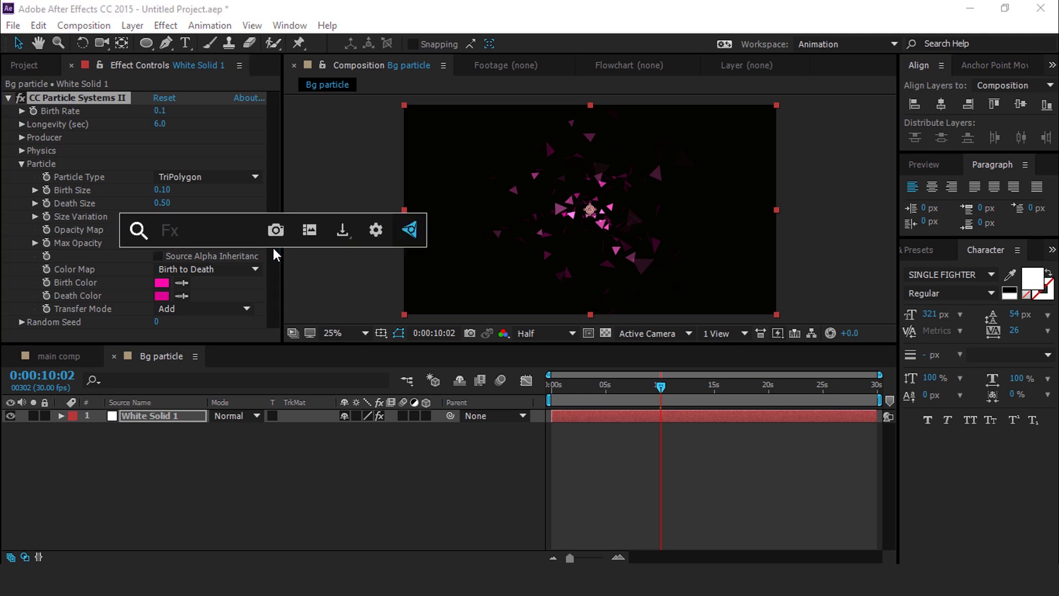
text(fill)
key(Return)
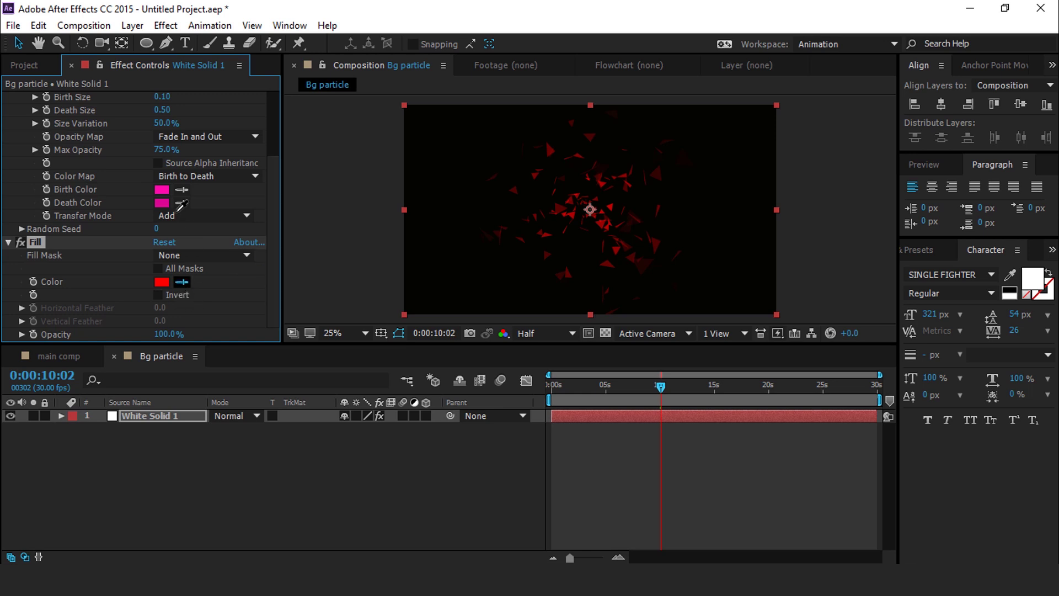
click(164, 188)
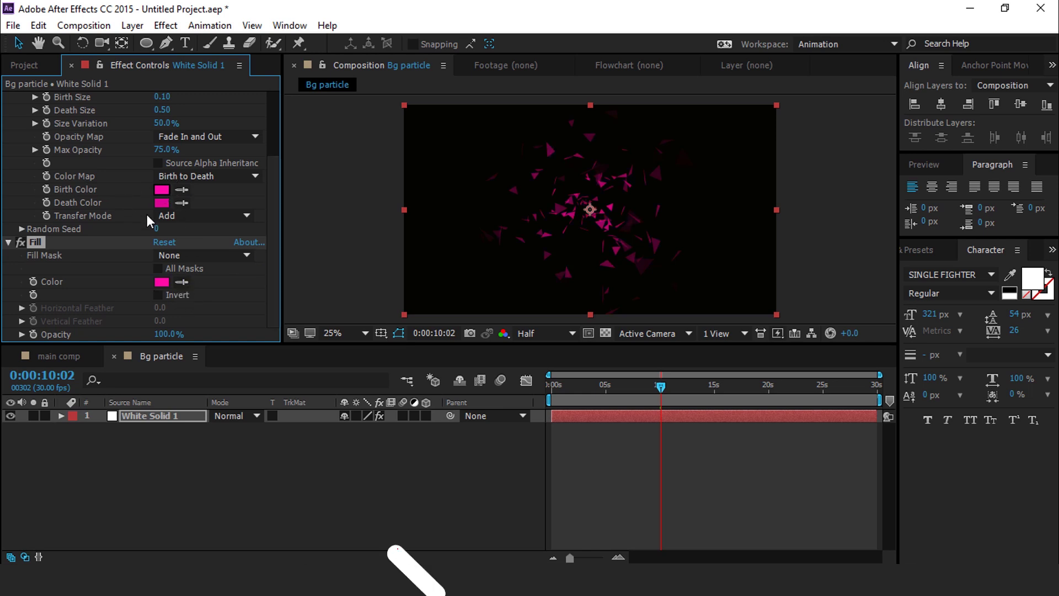
Add Fast Blur with Blurriness 2.
key(ctrl+space)
text(fast)
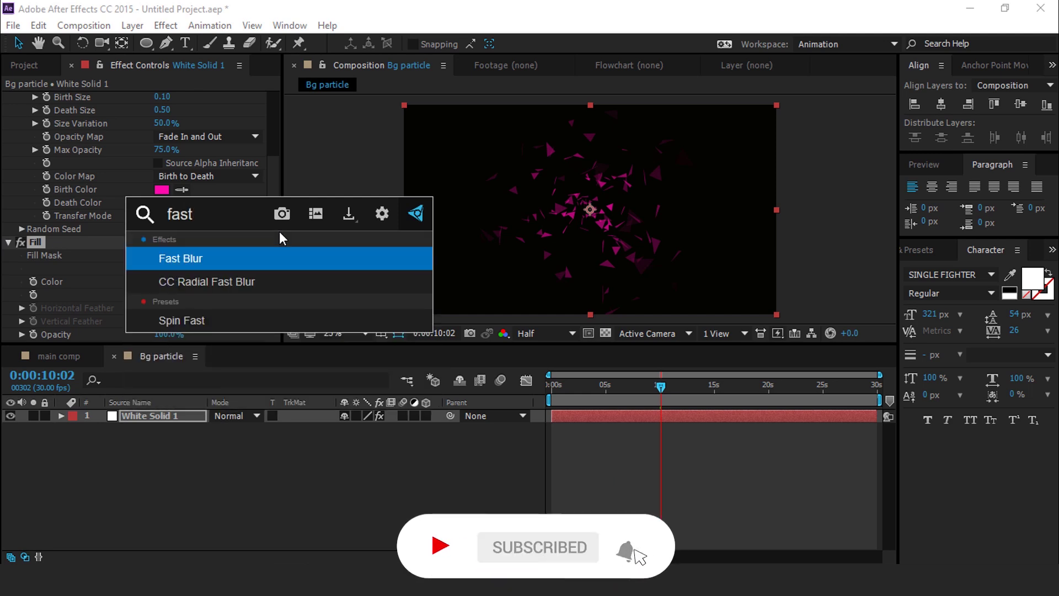
key(Return)
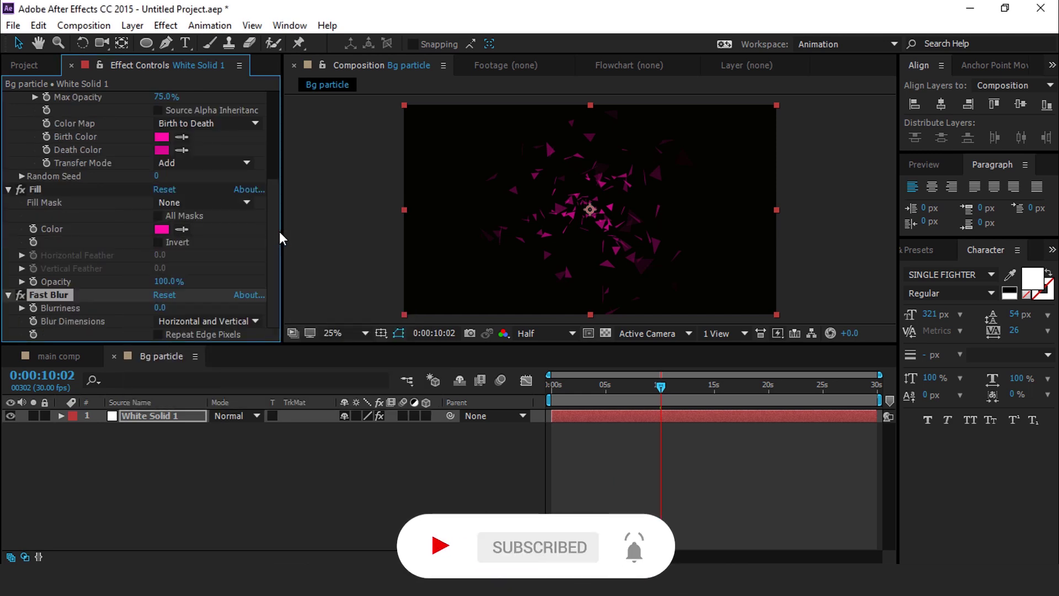
click(159, 308)
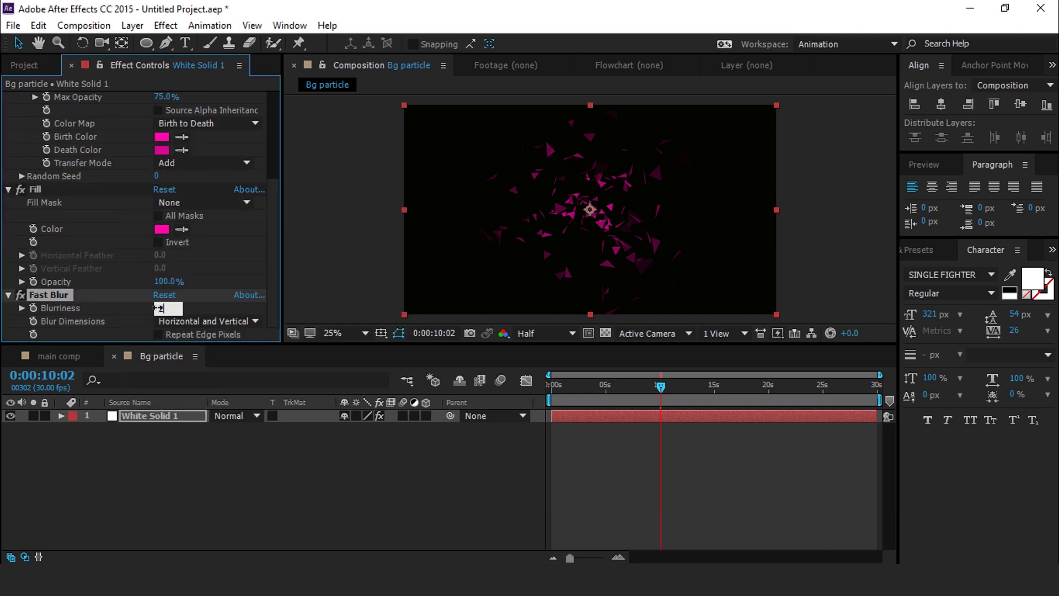
text(2)
key(Return)
Add CC Radial Fast Blur with Zoom set to Brightest and Amount 90.
key(ctrl+space)
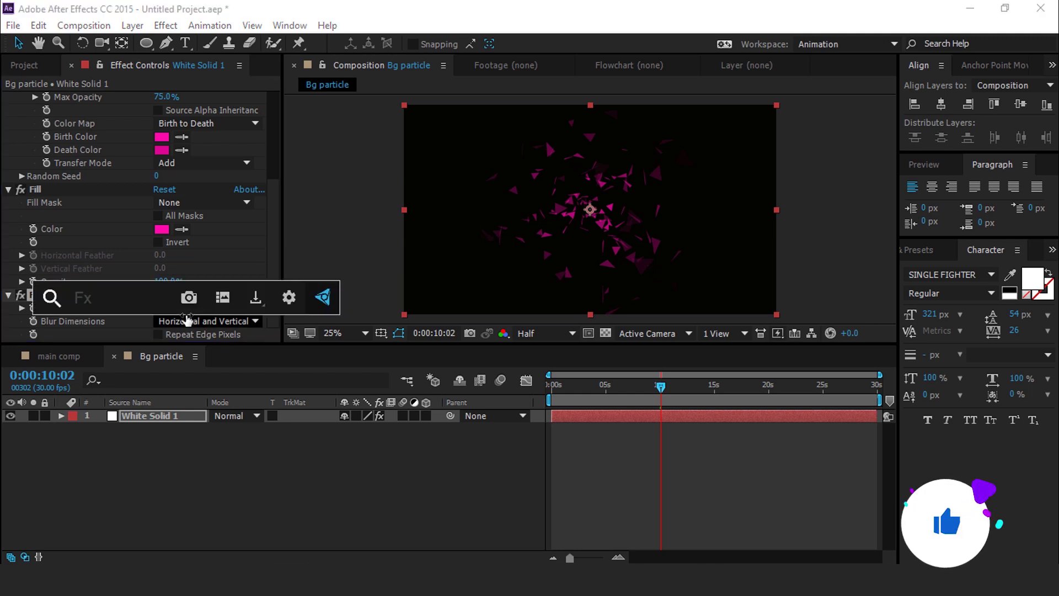
text(cc )
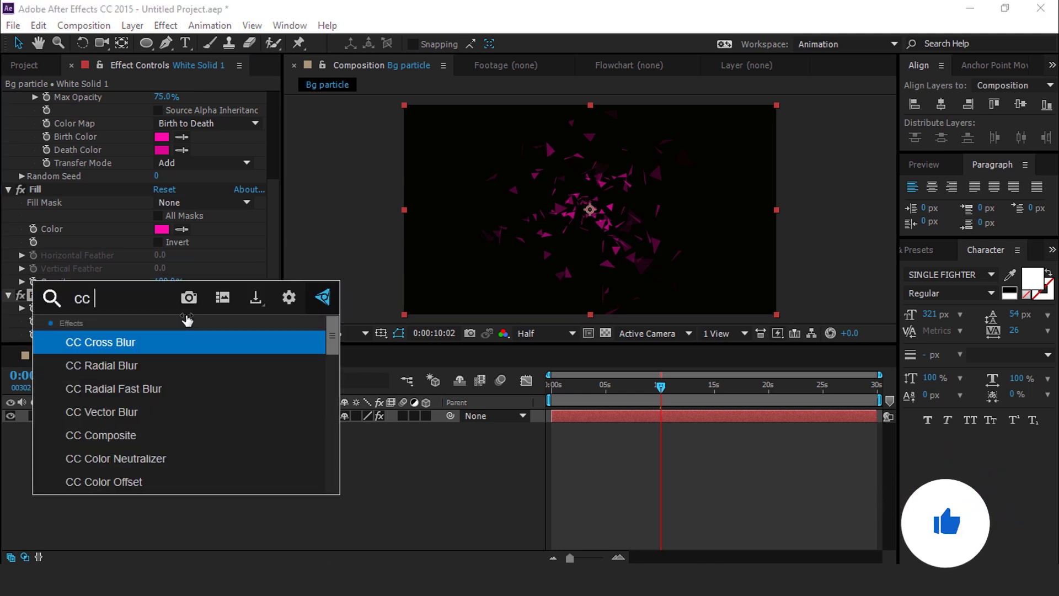
text(ra)
click(125, 363)
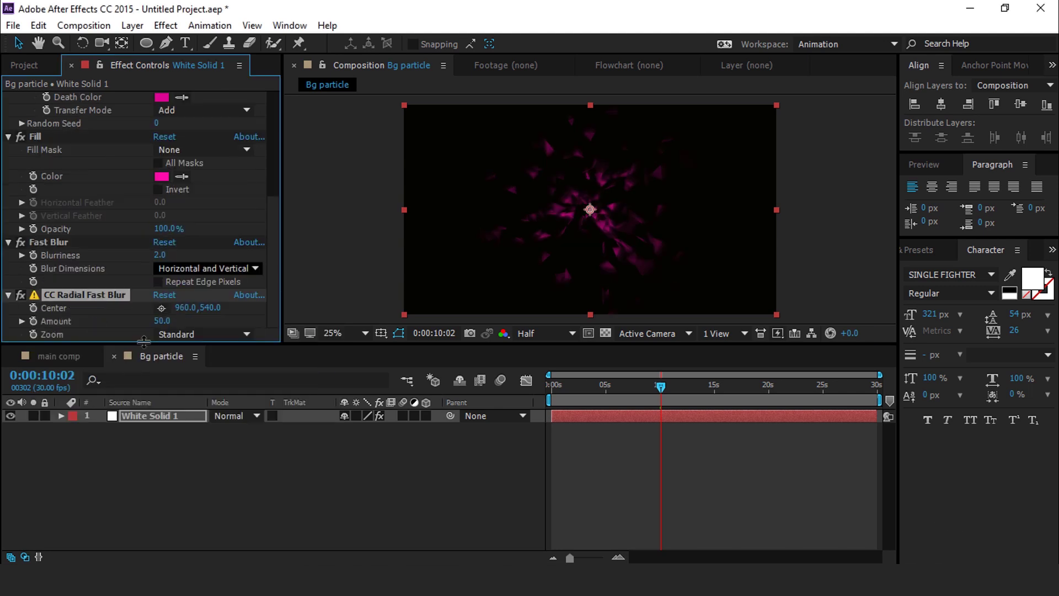
click(176, 334)
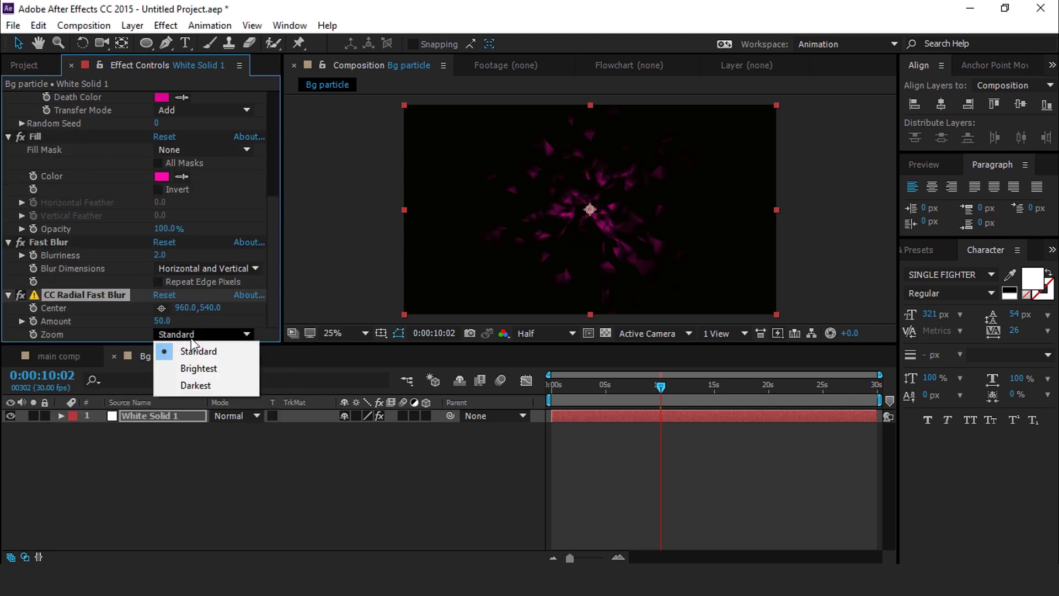
click(204, 368)
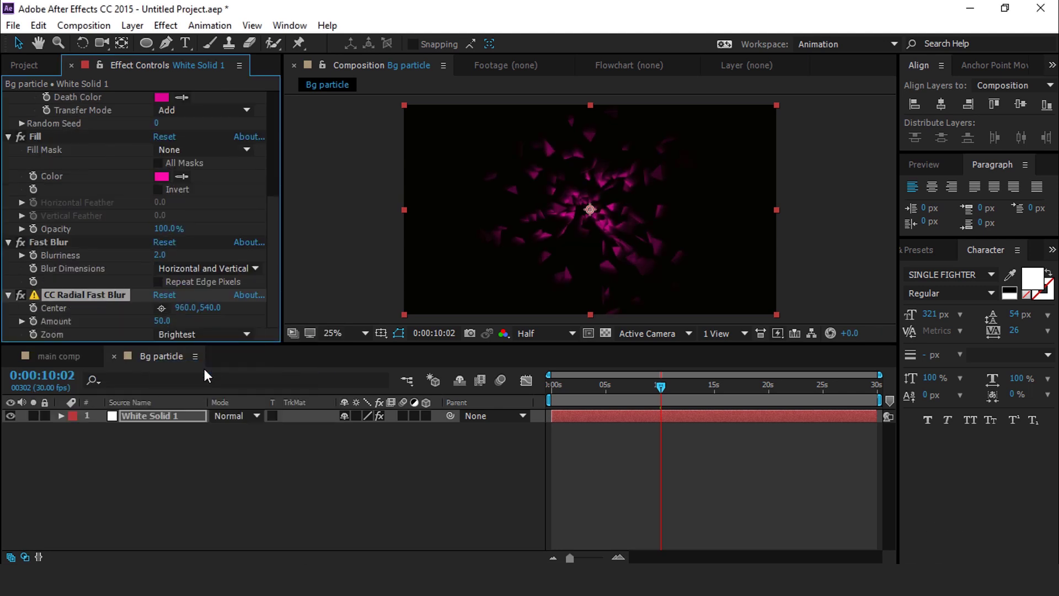
click(159, 321)
text(90)
key(Return)
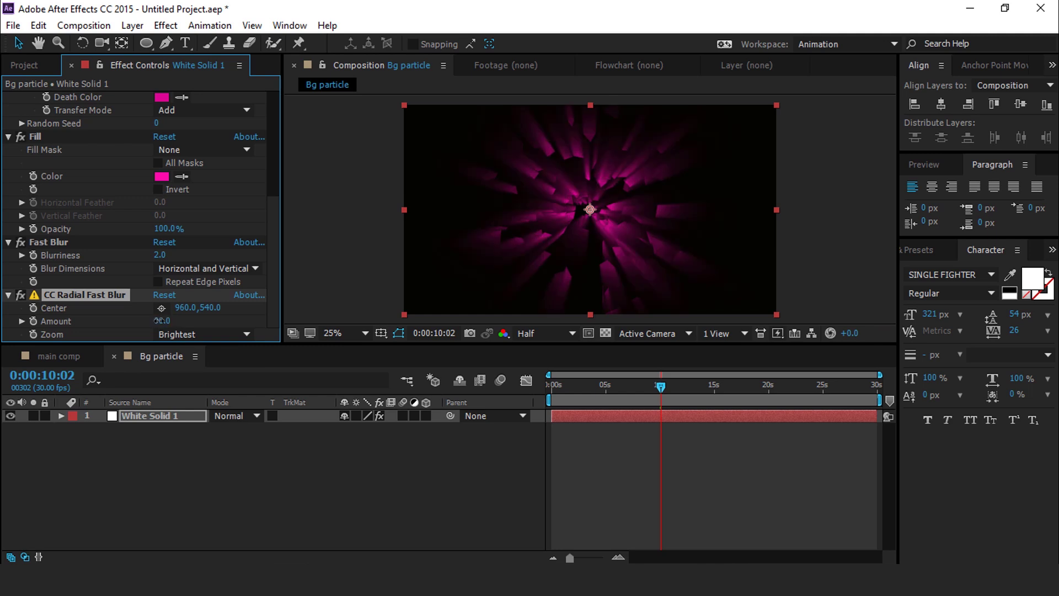
key(ctrl+space)
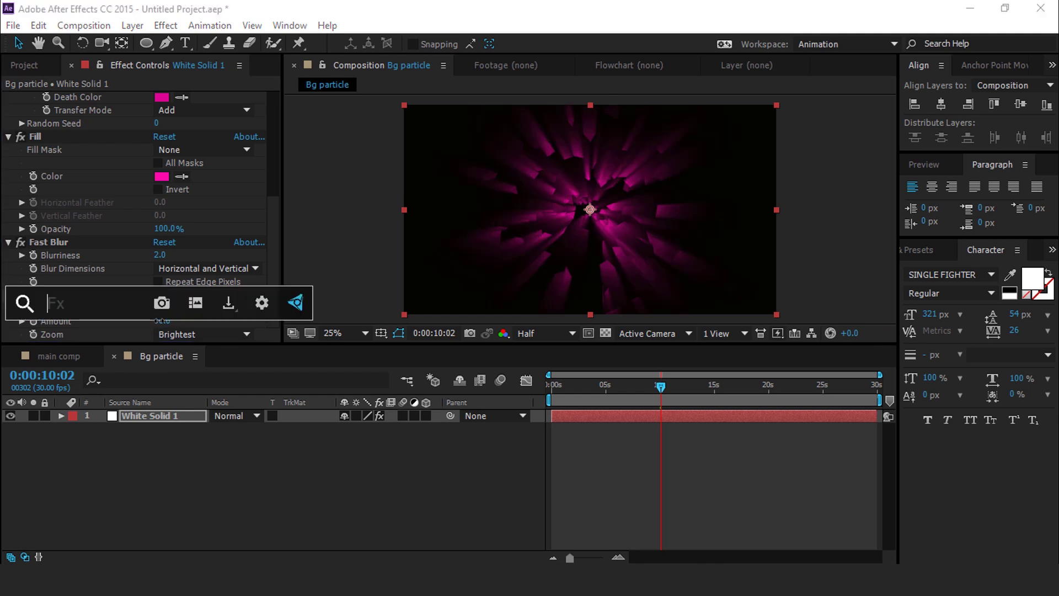
Apply Find Edges with Invert on and Blend With Original at 50%.
text(find)
key(Return)
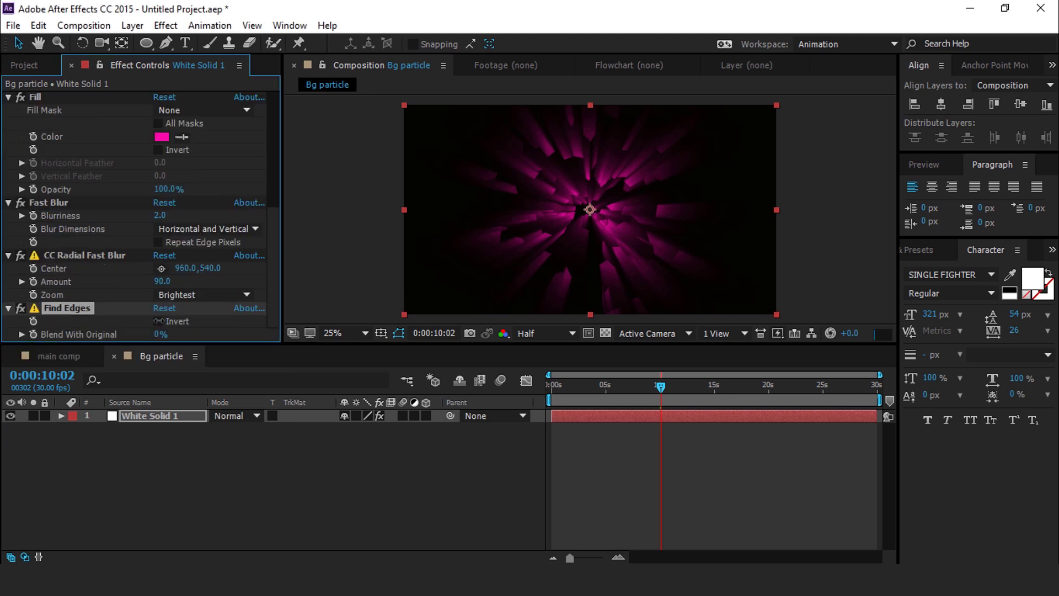
click(157, 321)
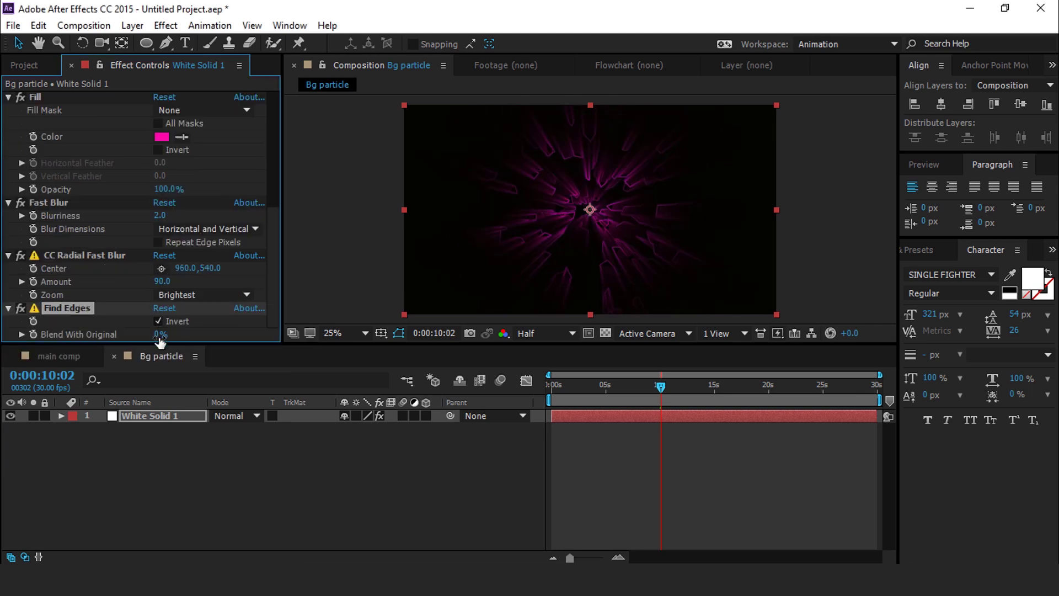
click(161, 334)
text(50)
key(Return)
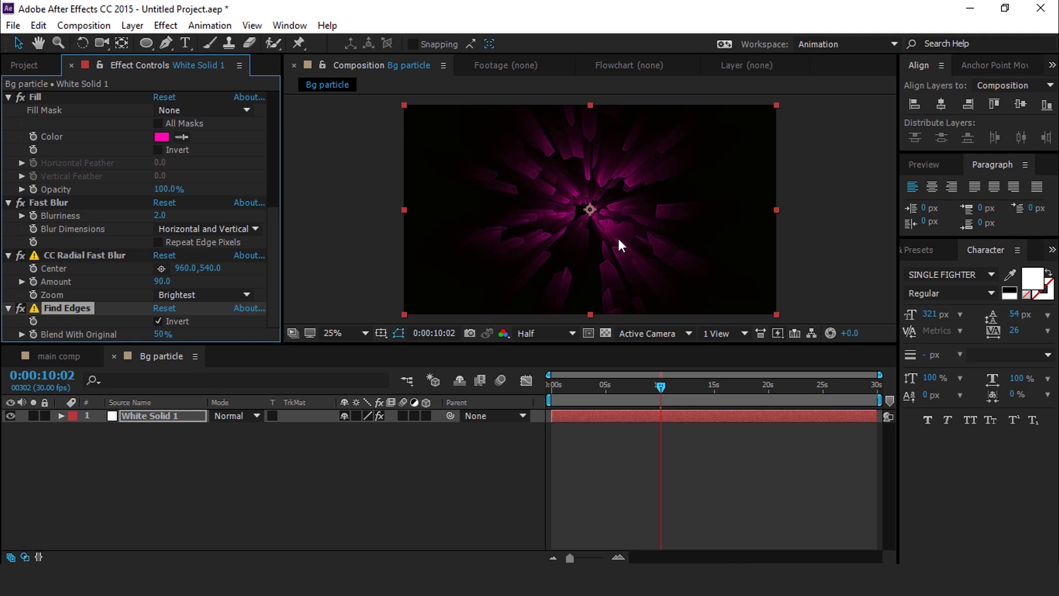
key(period)
key(comma)
click(410, 470)
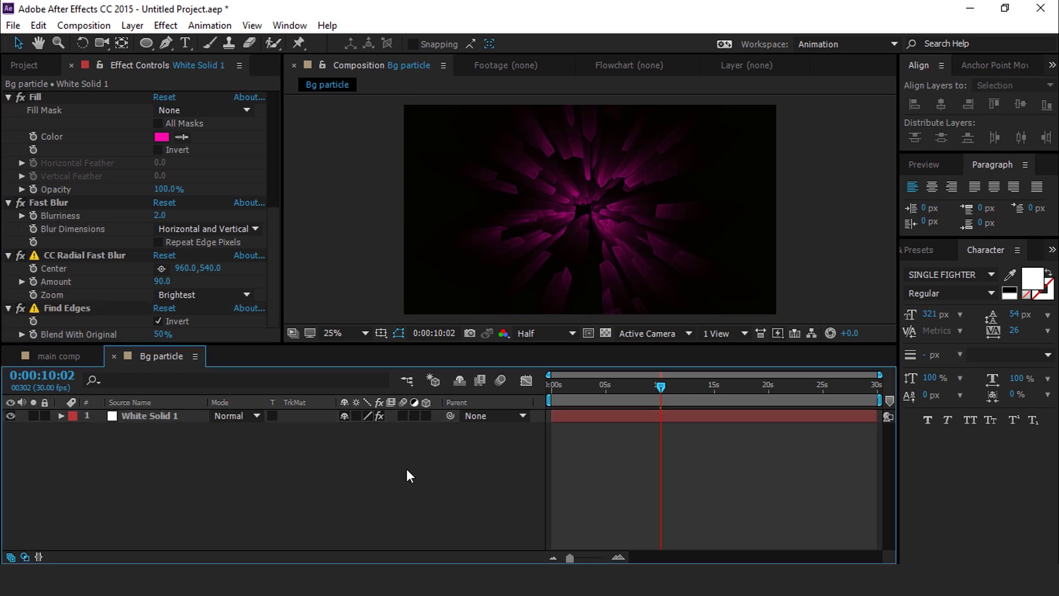
Add a white solid with a small ellipse mask drawn at the comp centre.
right_click(353, 450)
mouse_move(397, 306)
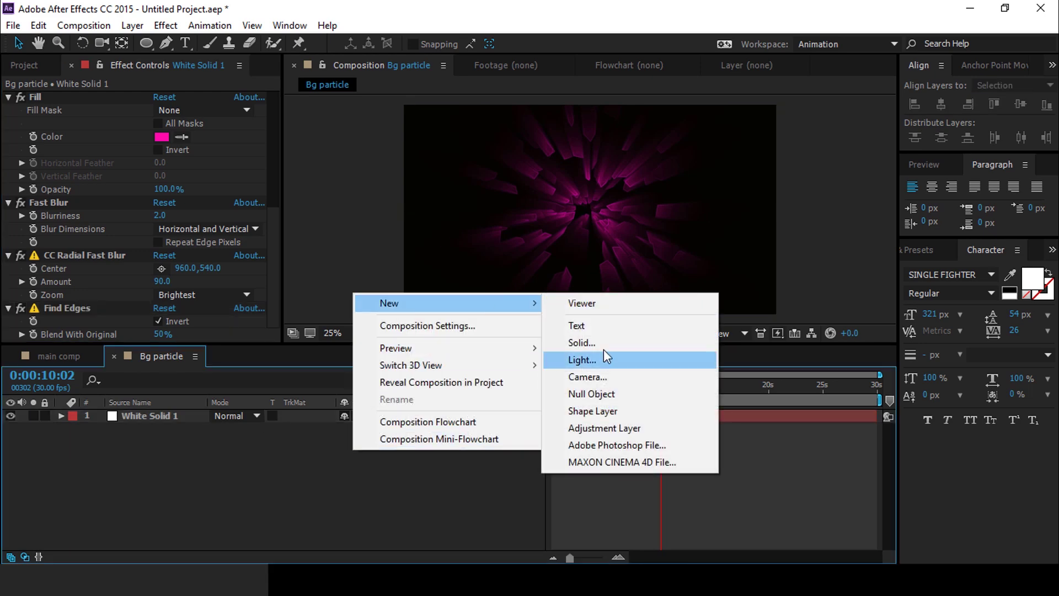
click(603, 347)
click(378, 416)
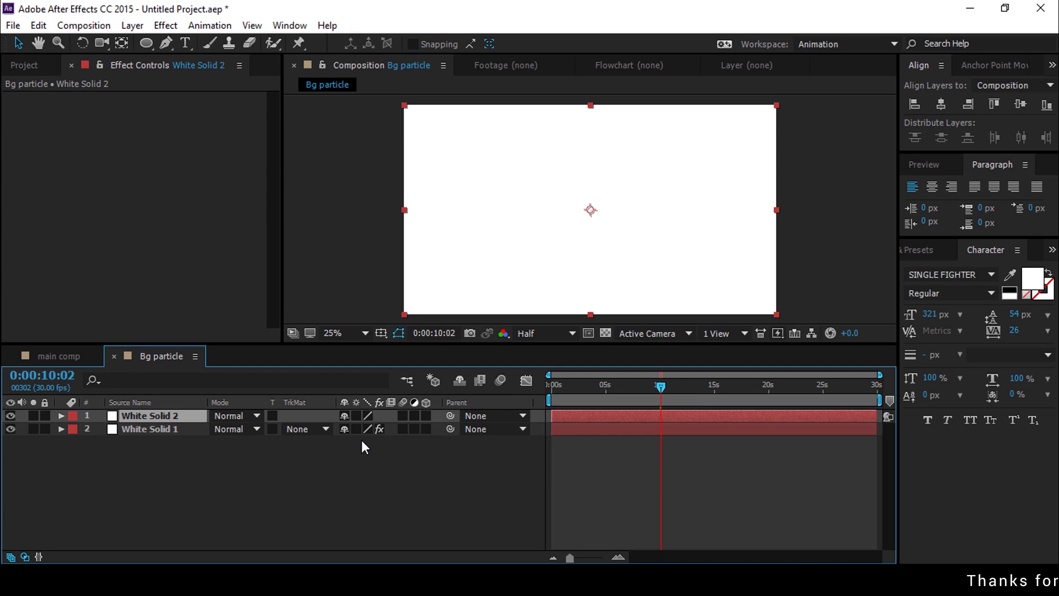
click(145, 44)
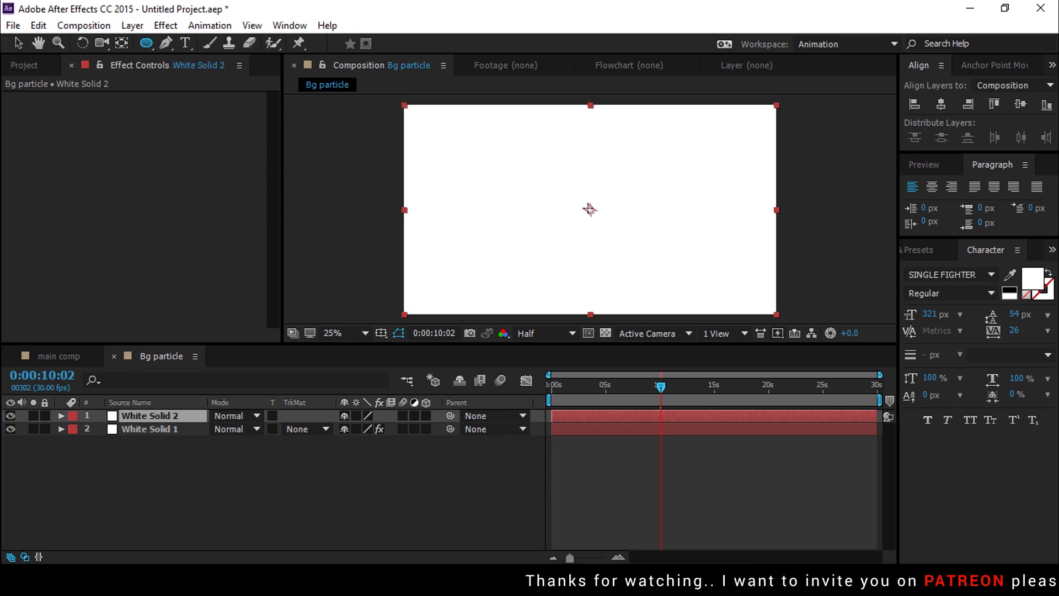
drag(587, 207, 620, 238)
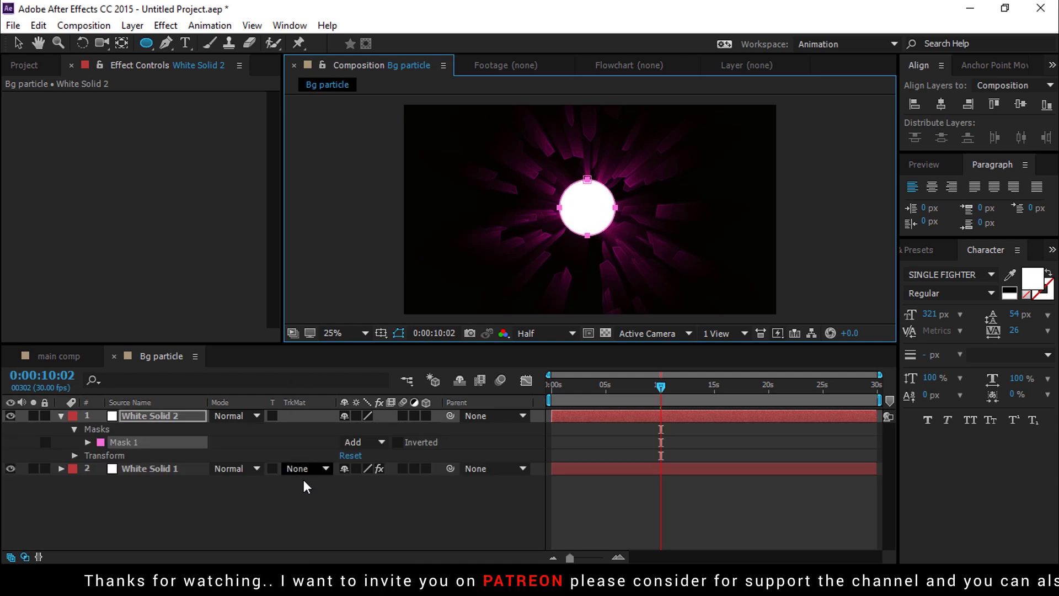
Set the particle layer's track matte to Luma Inverted and feather the mask 100 pixels.
click(326, 468)
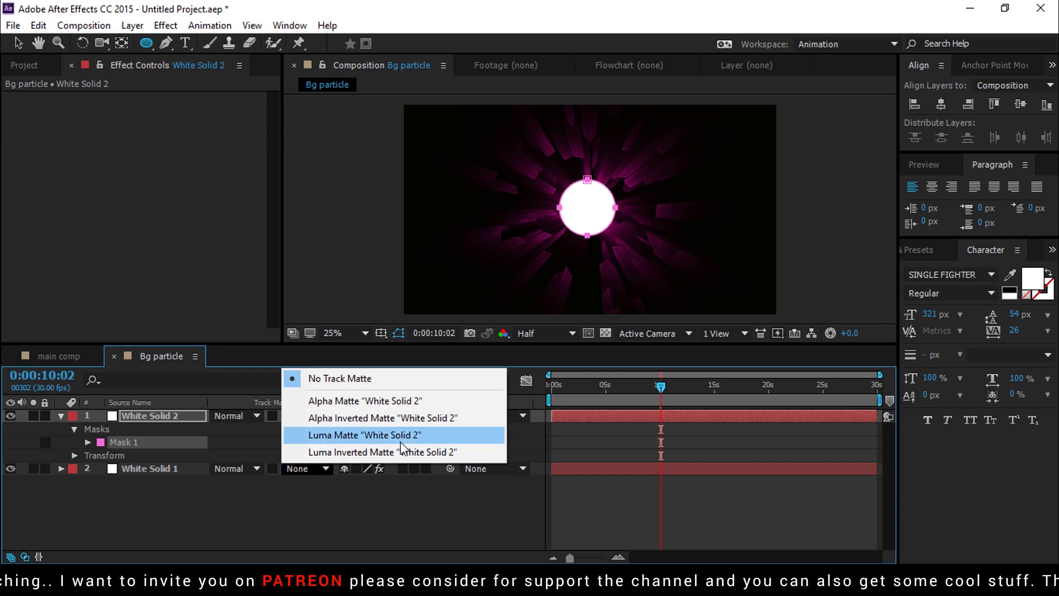
click(364, 452)
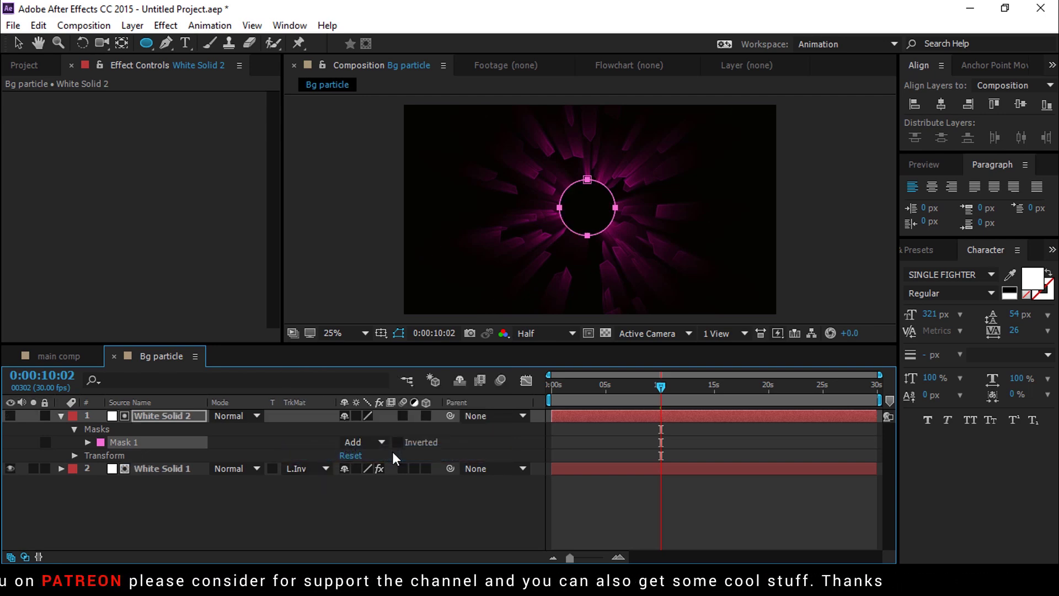
click(86, 441)
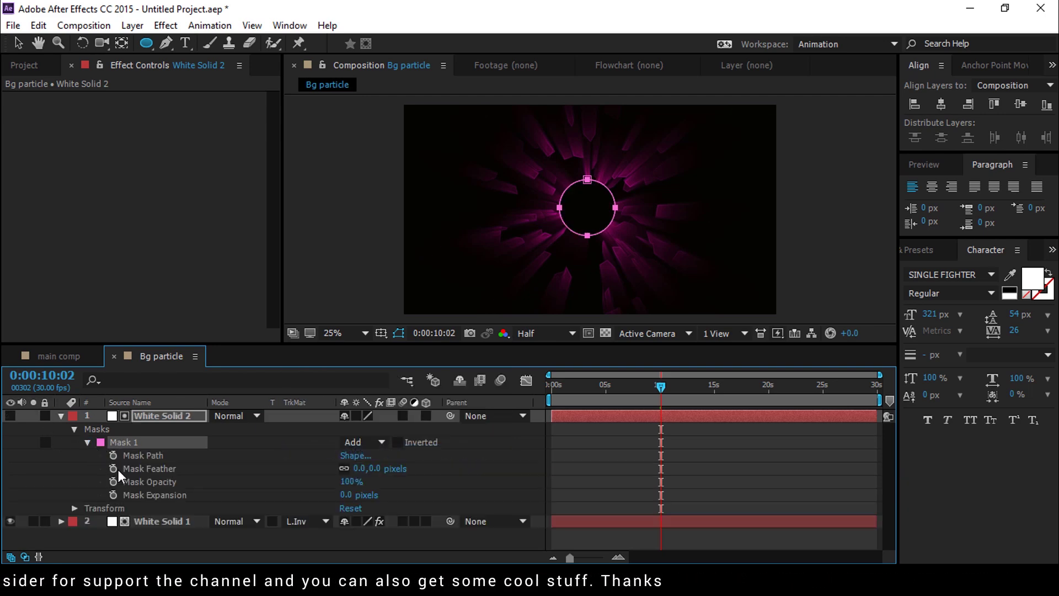
click(375, 469)
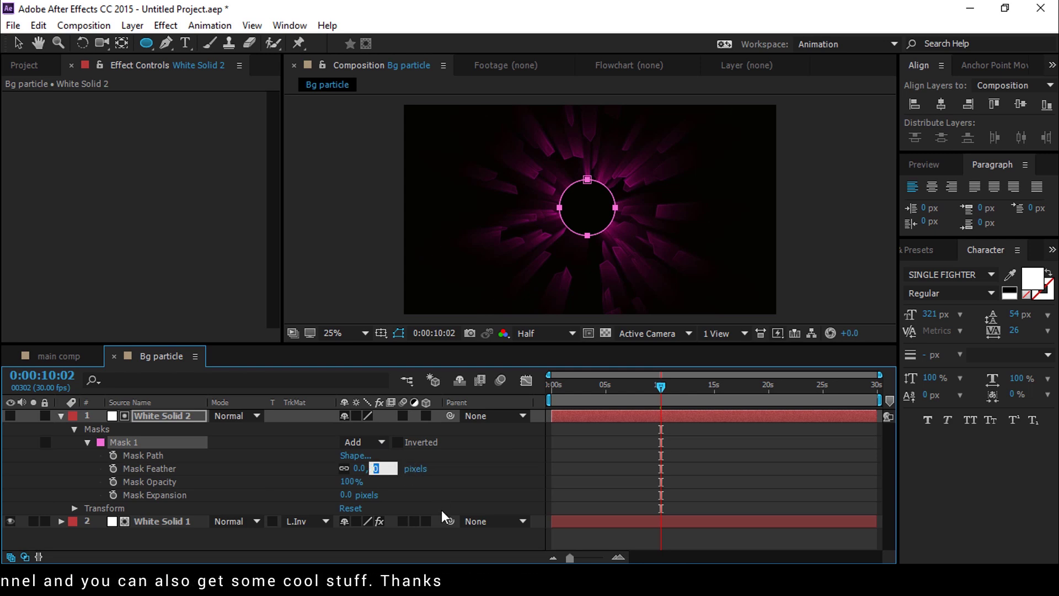
key(Return)
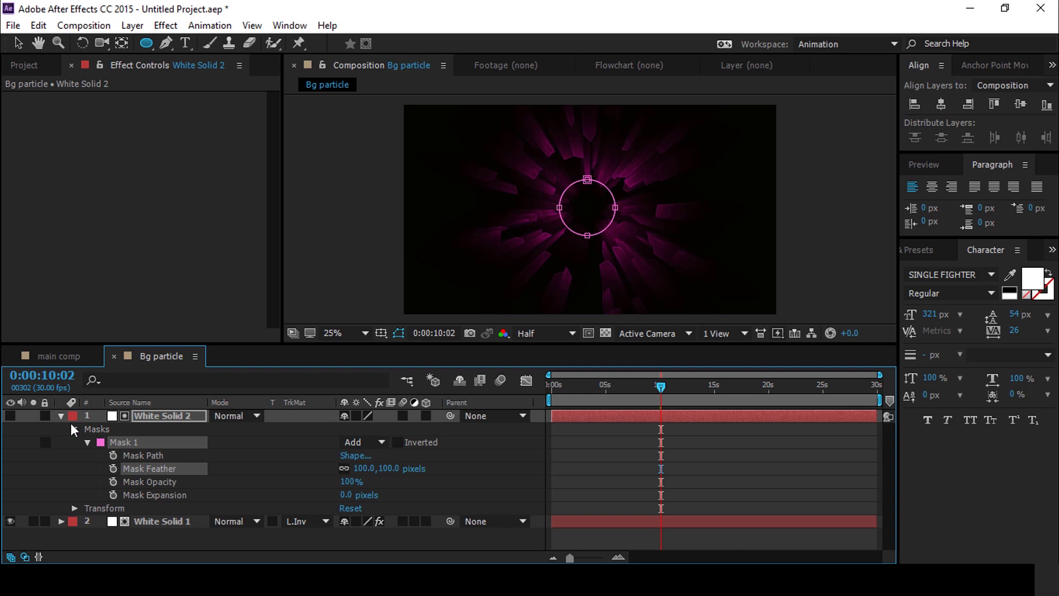
click(61, 416)
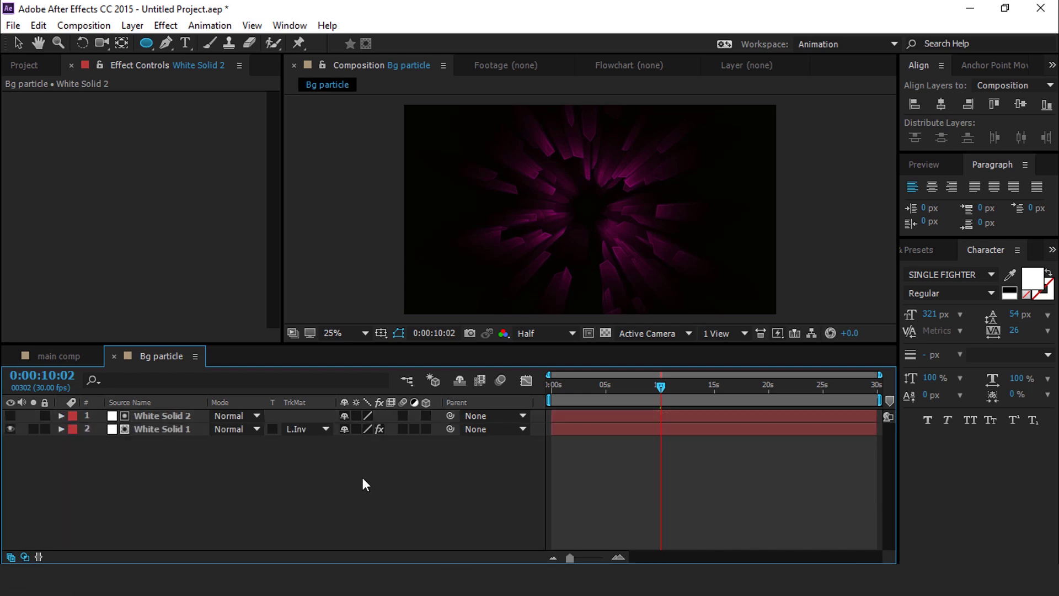
Create a composition named audio, add the MP3 track to it, then close it.
click(362, 478)
key(v)
click(57, 355)
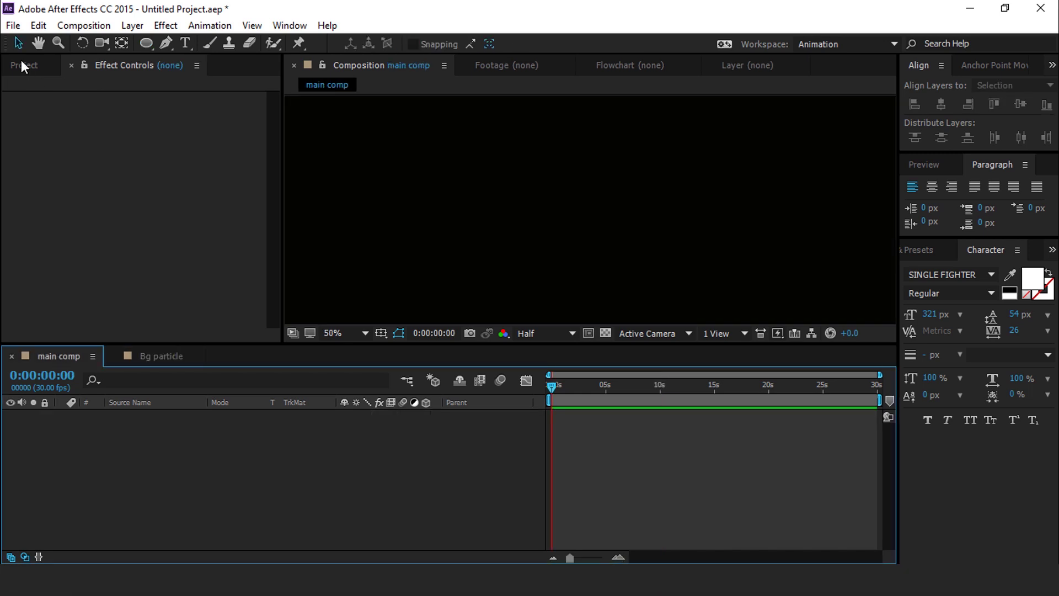
click(22, 66)
click(48, 335)
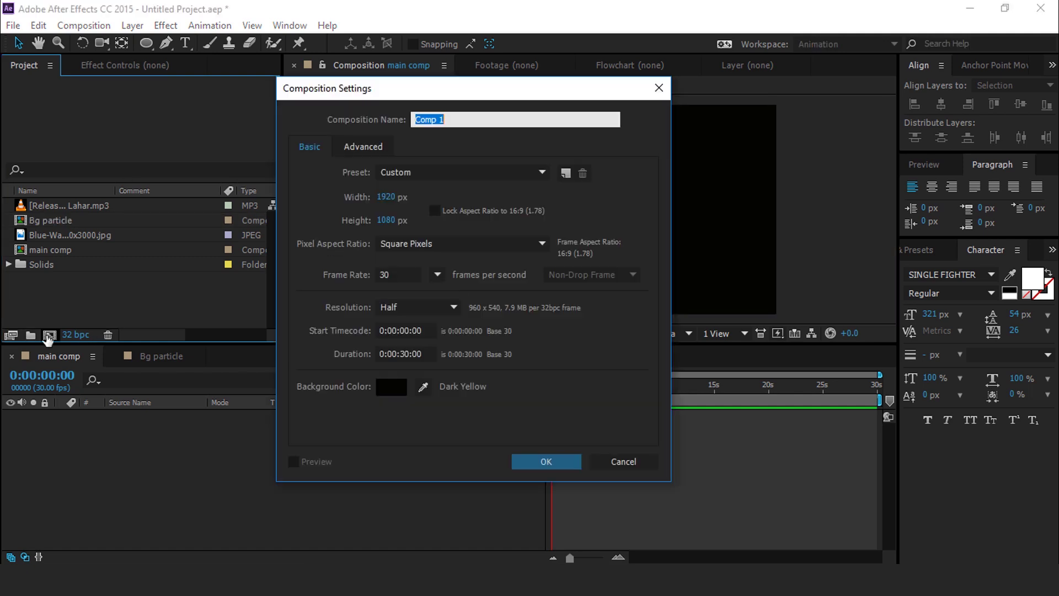
text(audio)
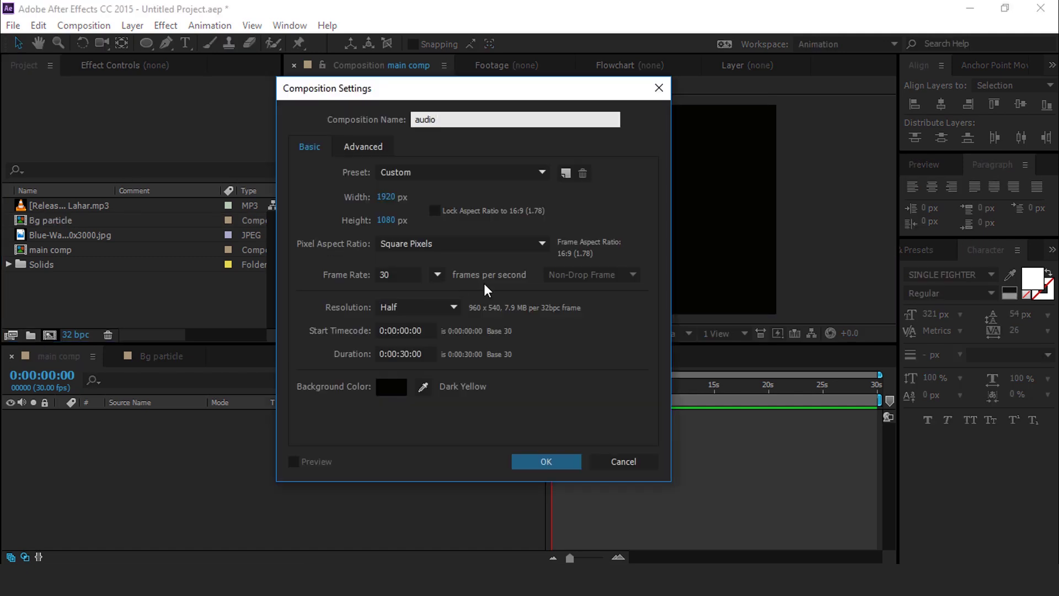
key(Return)
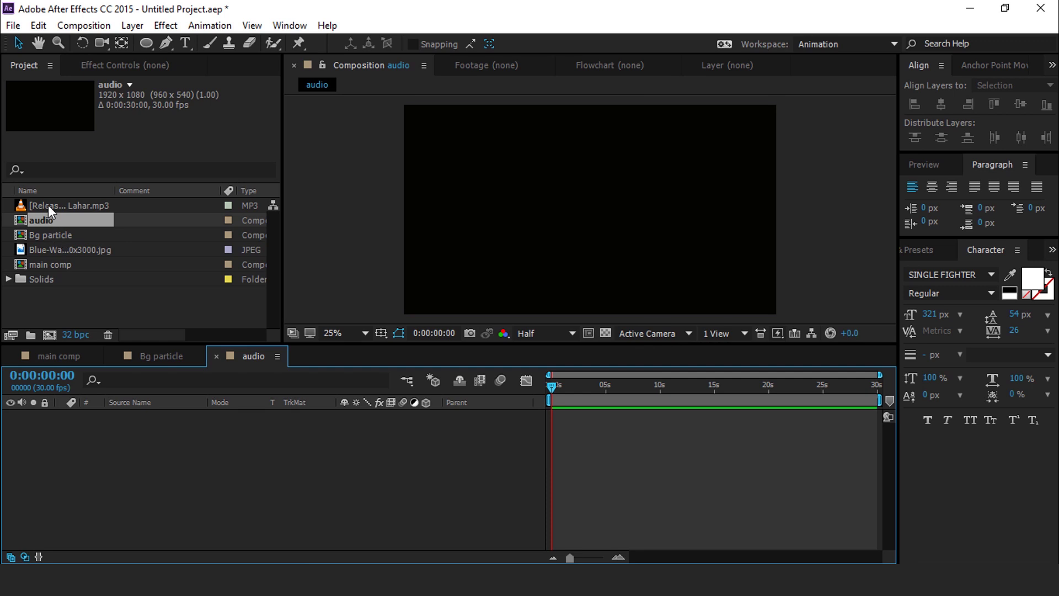
drag(48, 204, 153, 445)
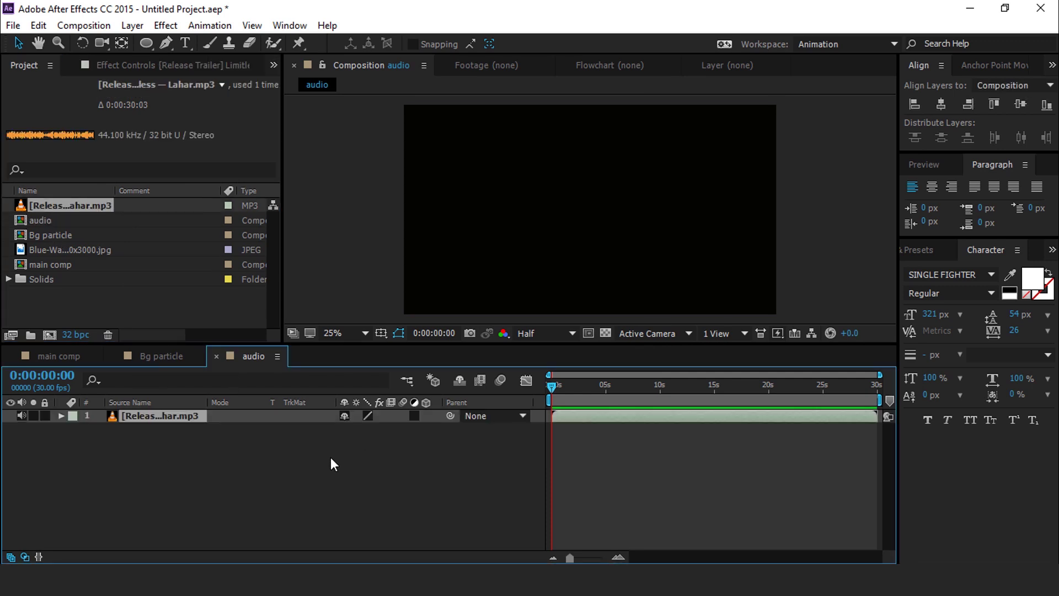
click(217, 358)
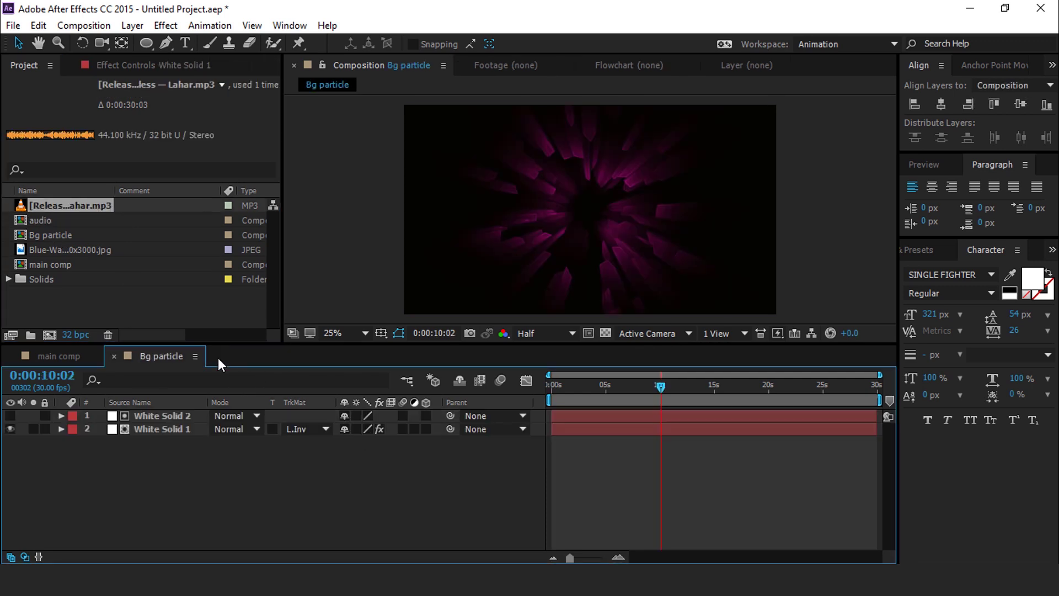
Create a poly particle composition and place the audio comp in it as a layer.
click(109, 306)
click(48, 334)
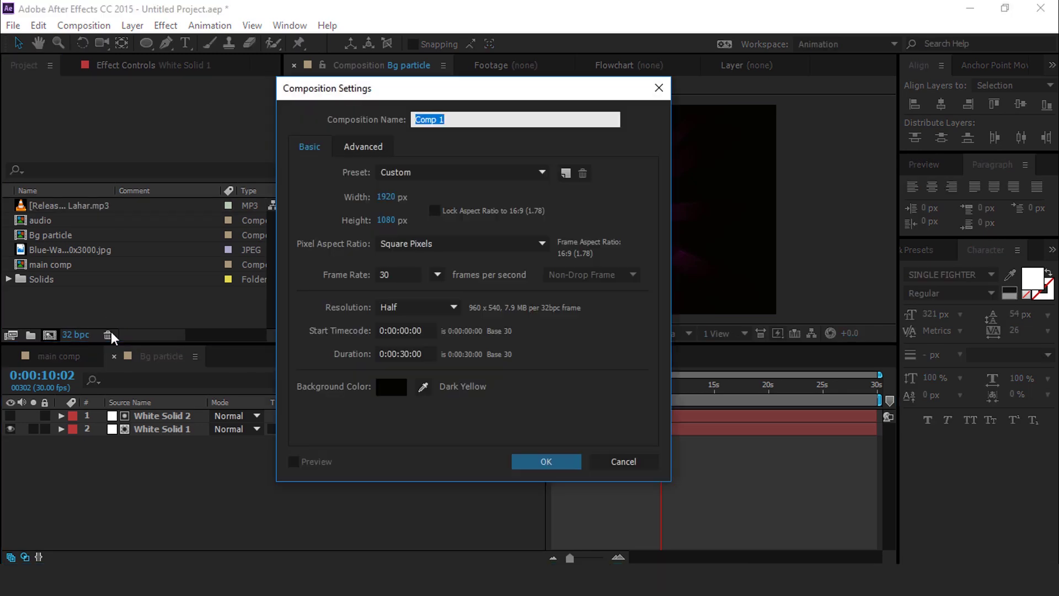
text(poly particle)
key(Return)
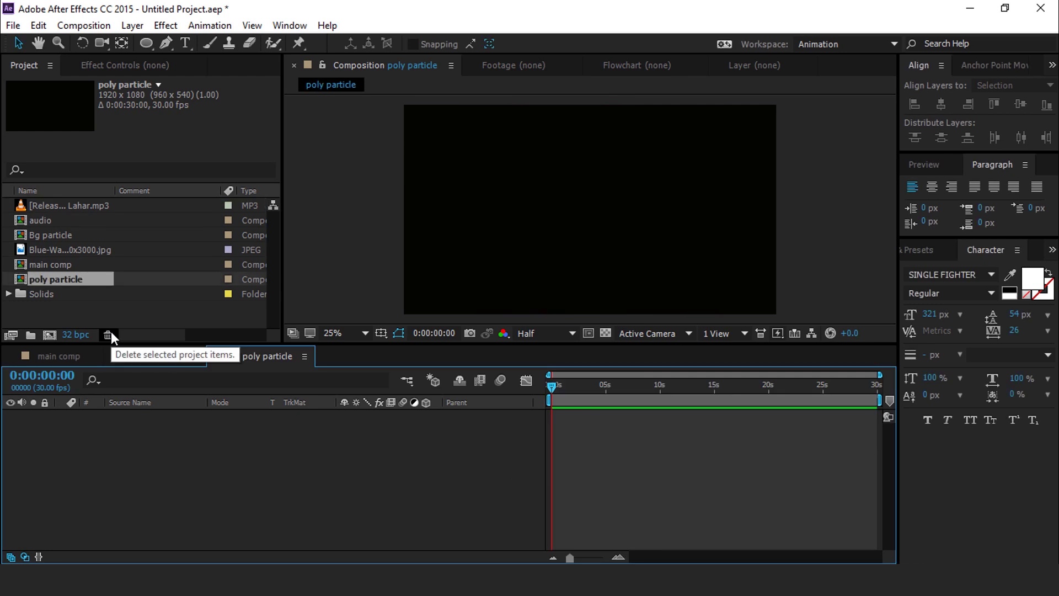
drag(32, 220, 101, 439)
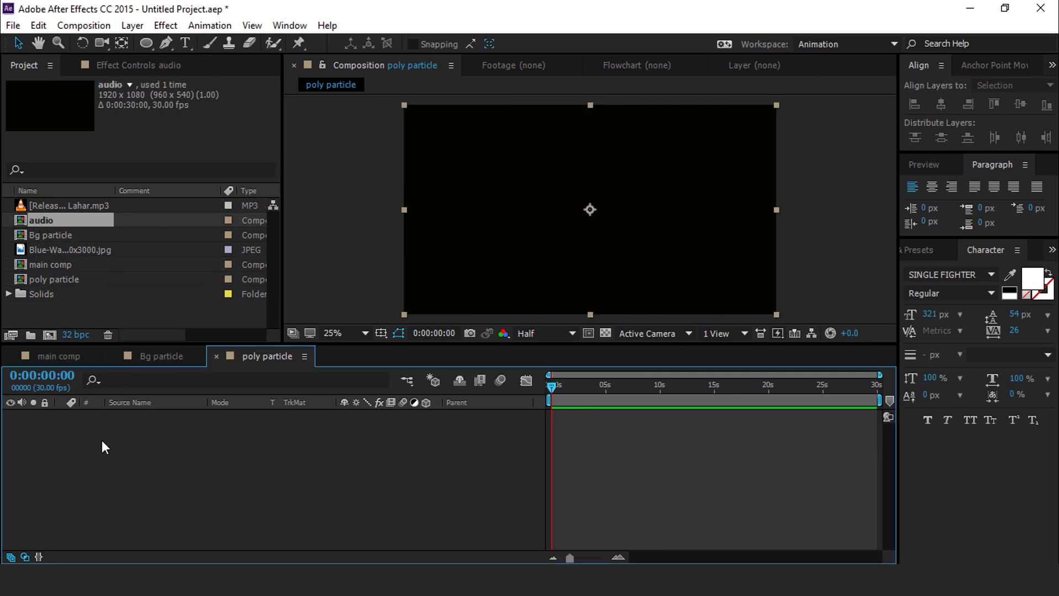
Add a new white solid, White Solid 3, to poly particle.
right_click(317, 444)
mouse_move(382, 299)
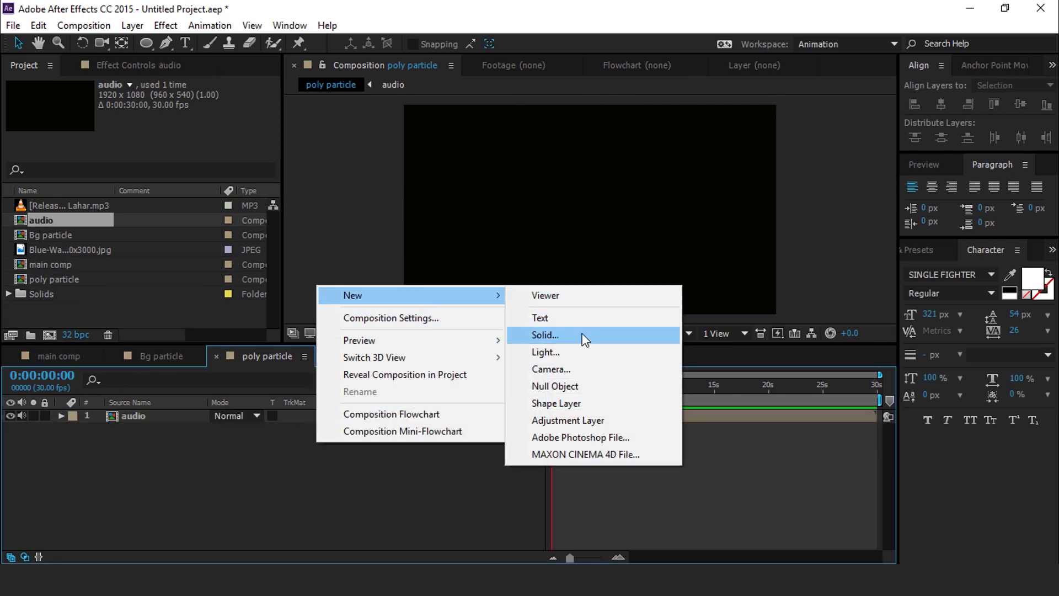
click(568, 333)
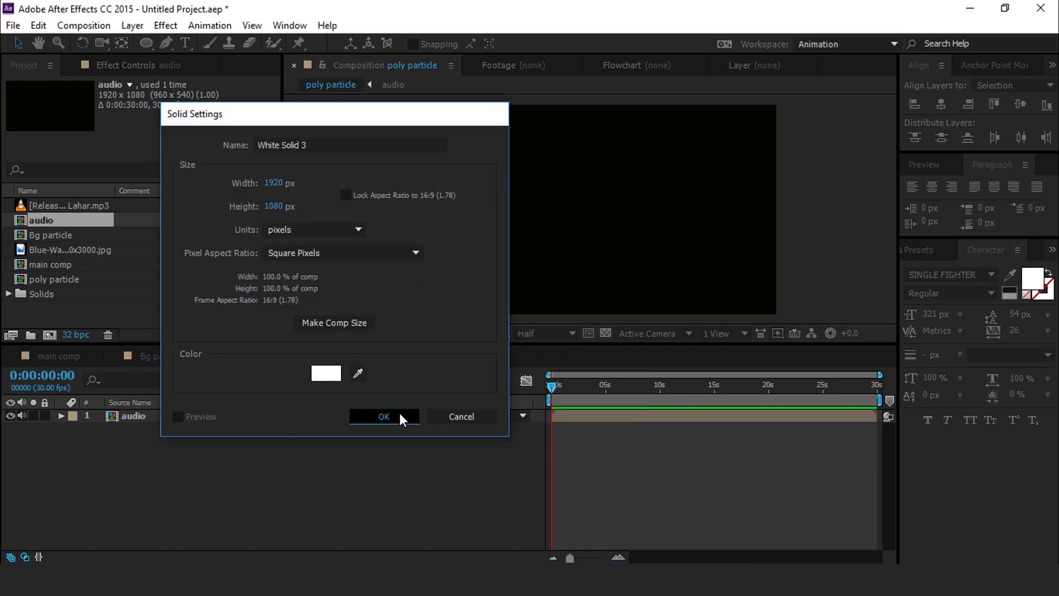
click(399, 412)
Apply CC Particle Systems II to the solid with Birth Rate 0.6.
key(ctrl+space)
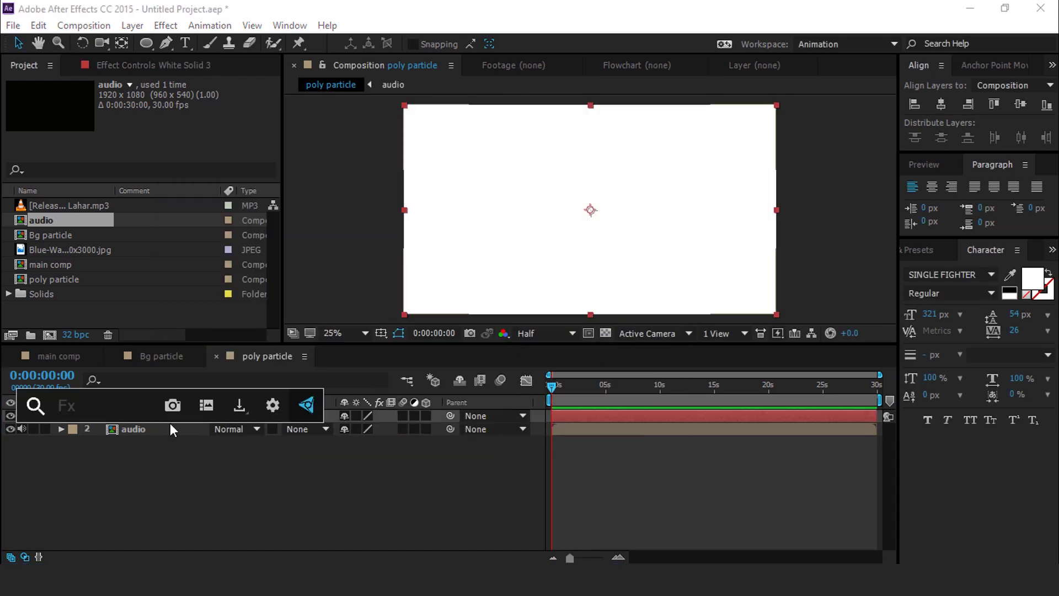
text(cc par)
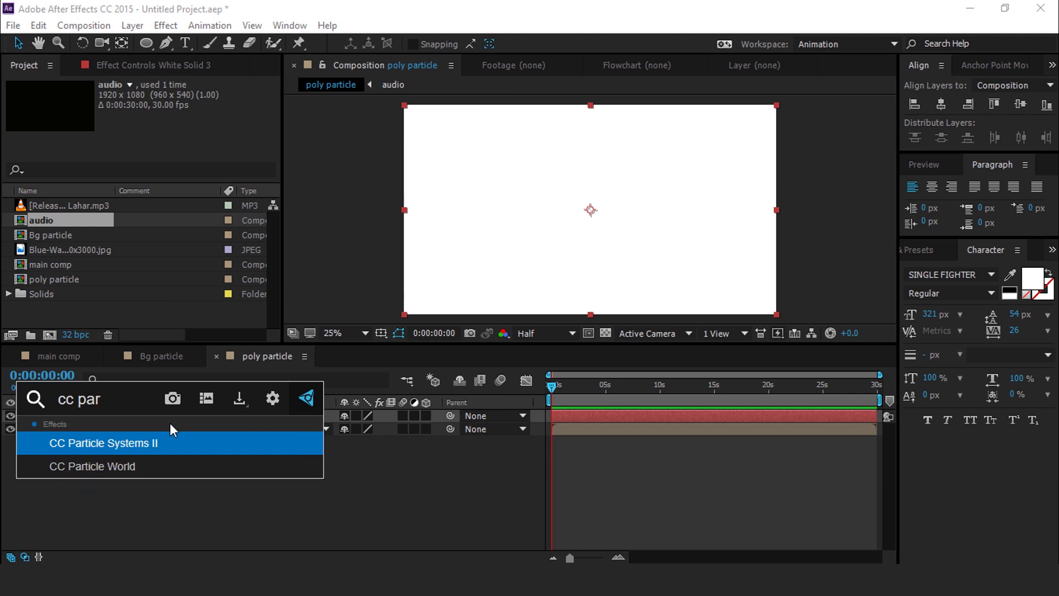
click(153, 443)
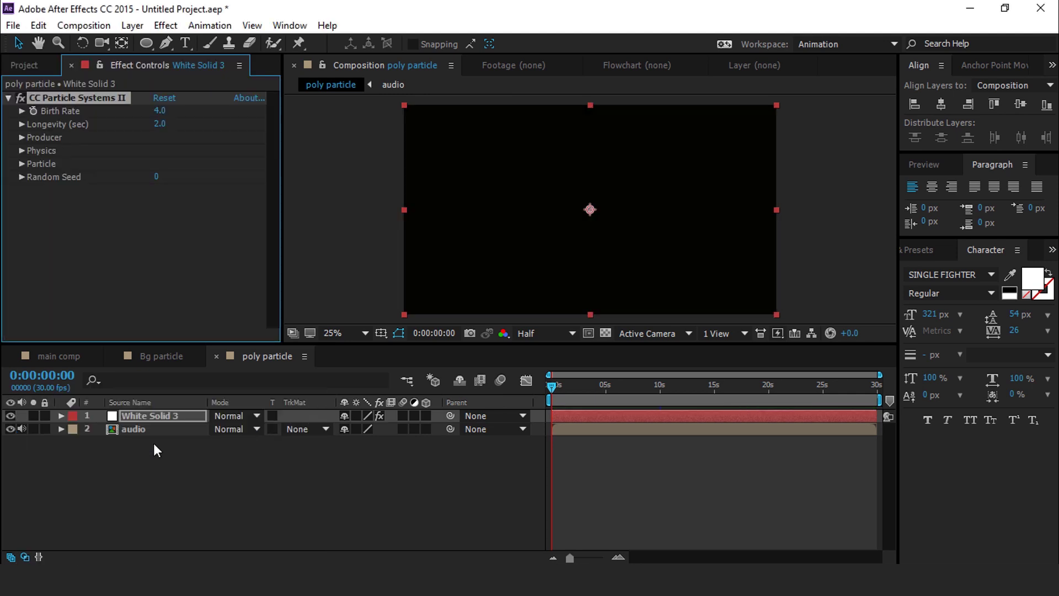
click(155, 110)
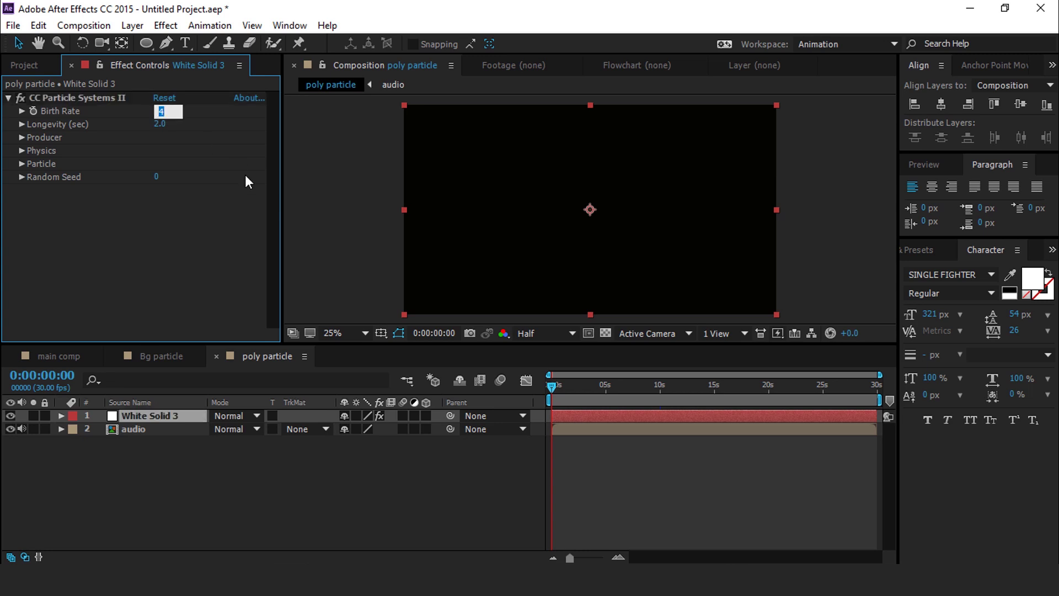
text(0.6)
key(Return)
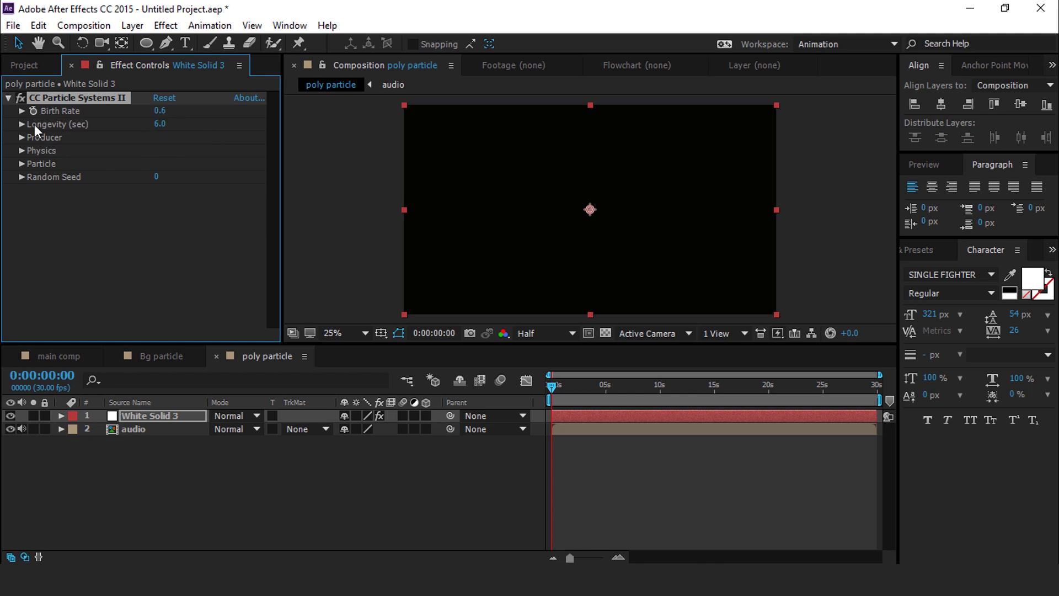
Set the Producer Radius X and Y to 1.
click(22, 137)
click(158, 164)
text(1)
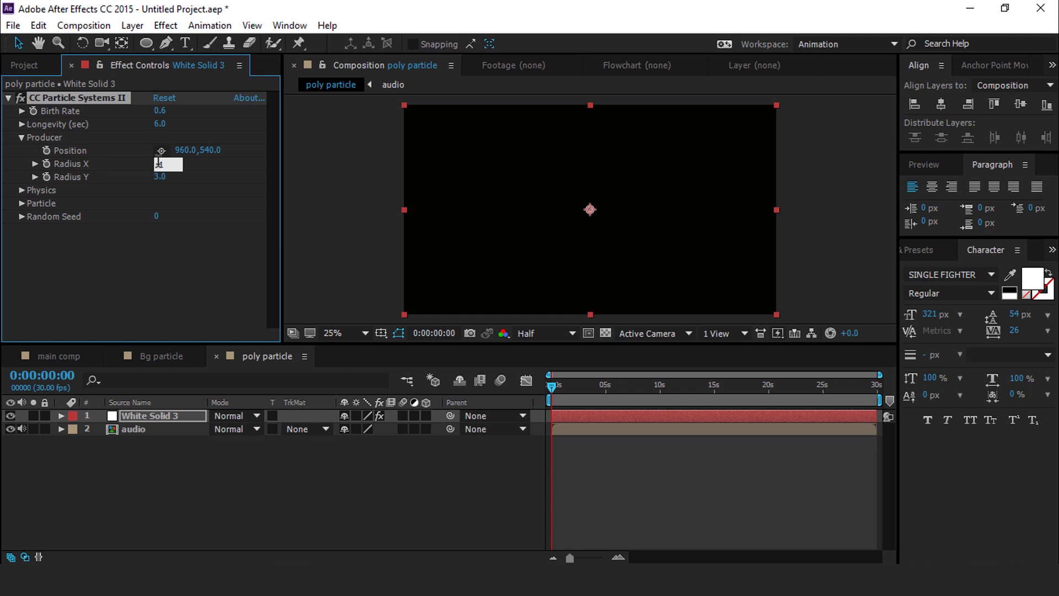
key(Tab)
text(1)
key(Return)
click(21, 137)
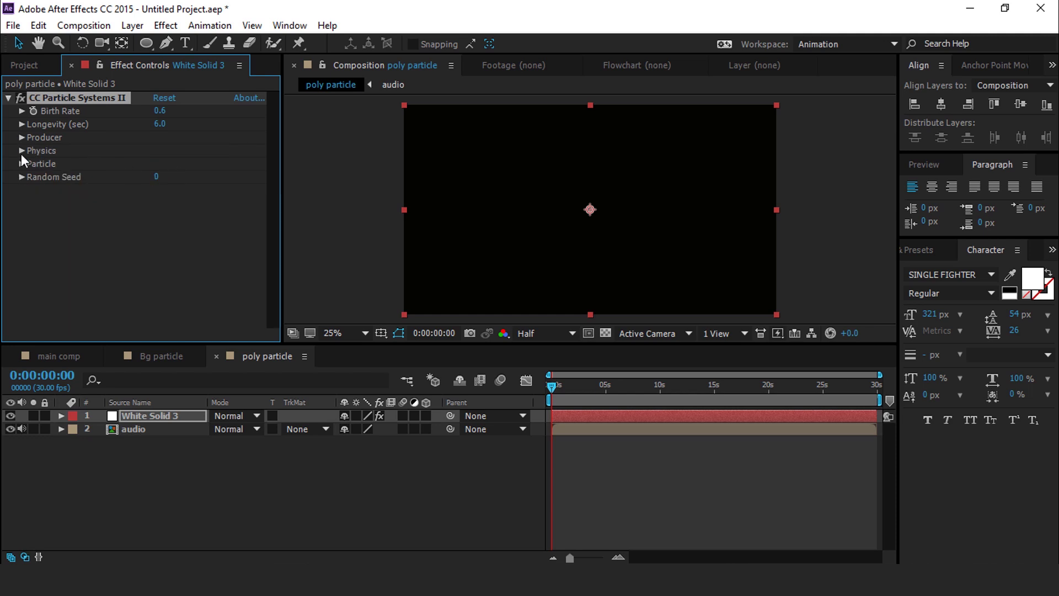
Set Physics Velocity to 0.1 and Gravity to 0, previewing at 10 seconds.
click(21, 151)
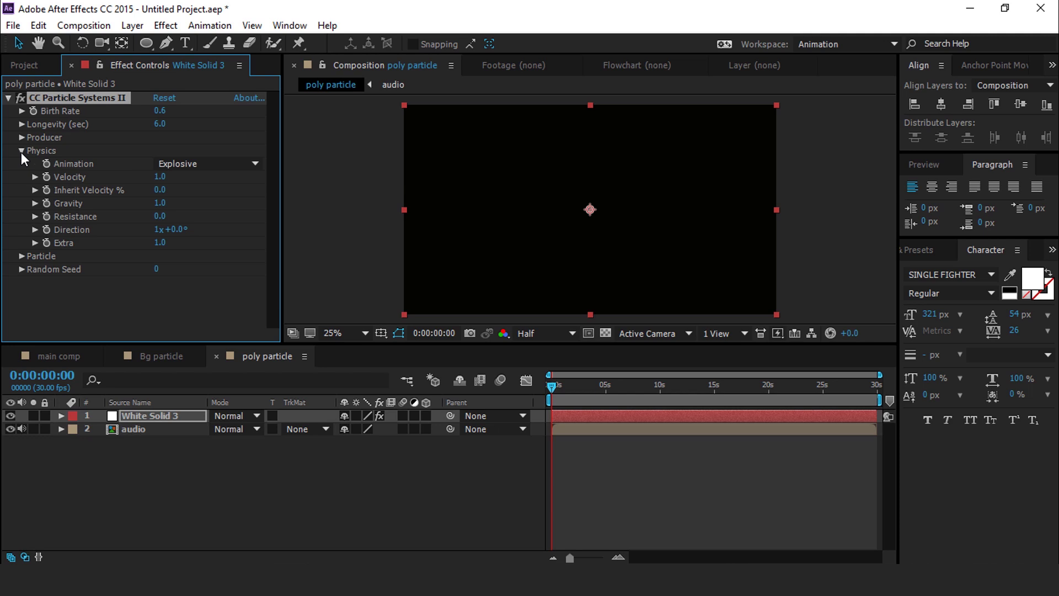
click(158, 176)
text(1.1)
key(Return)
click(160, 202)
text(0)
key(Return)
click(659, 388)
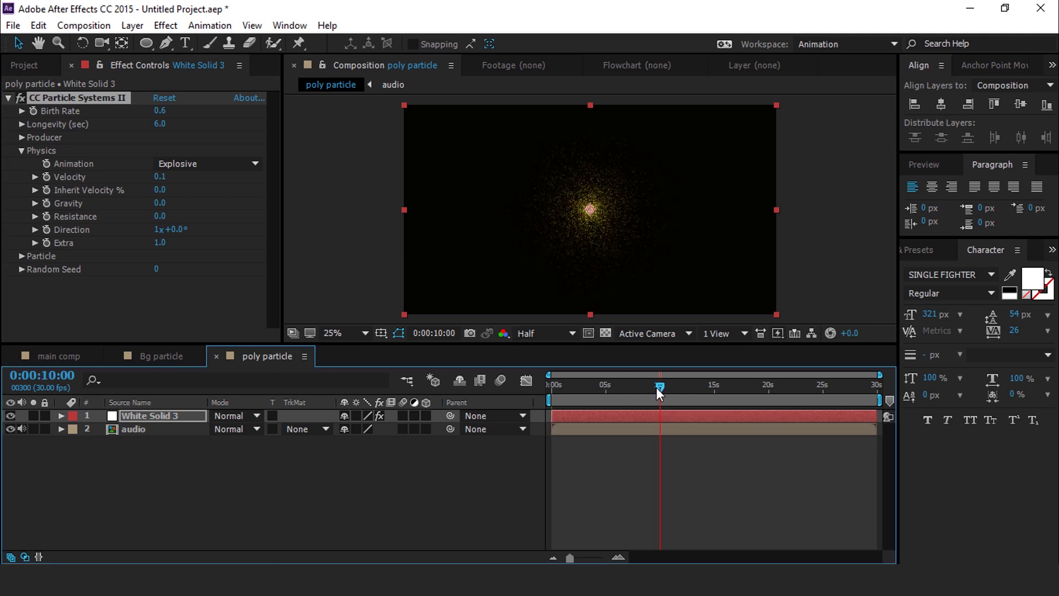
Set the particle type to TriPolygon, Death Size to 0.50 and Max Opacity to 100%.
click(20, 150)
click(22, 164)
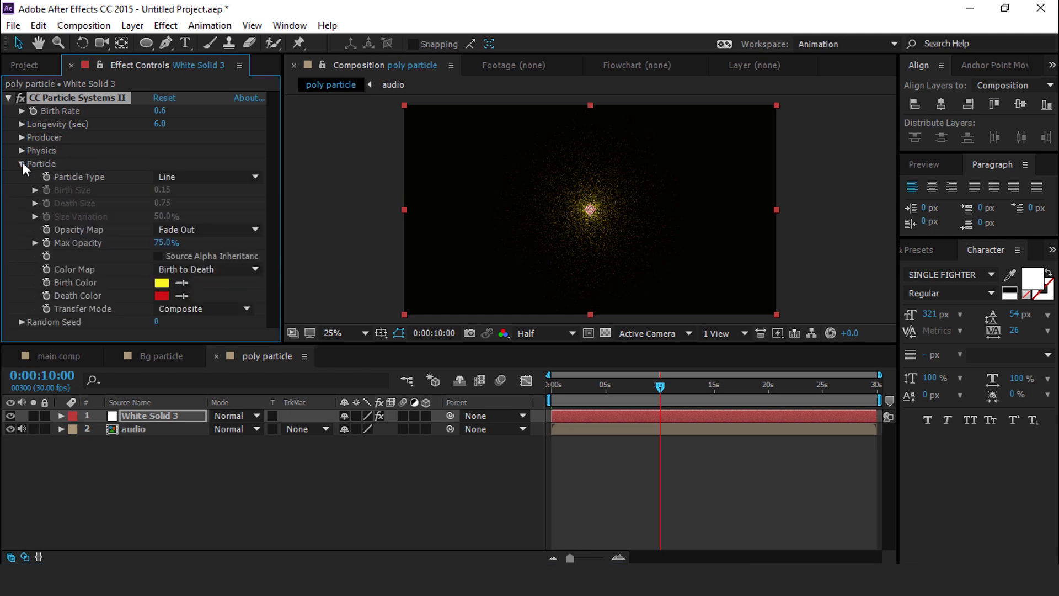
click(212, 180)
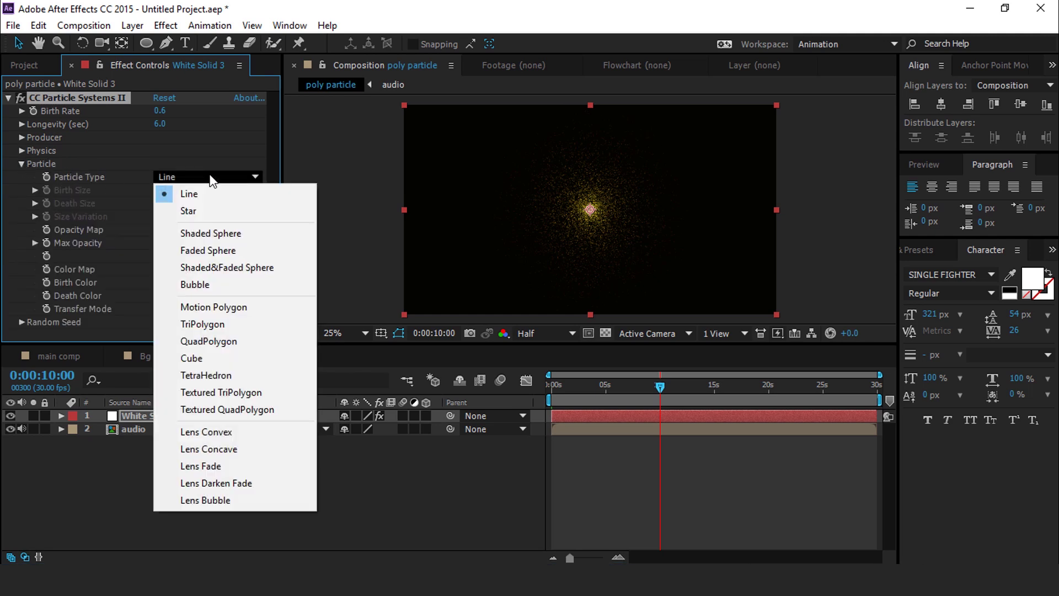
click(207, 324)
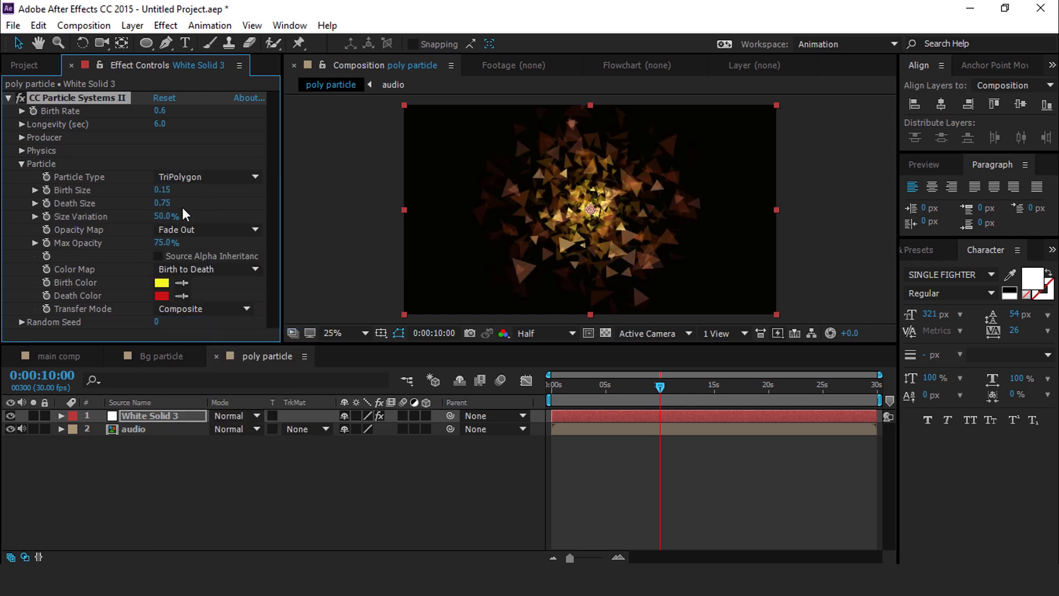
click(167, 204)
text(.50)
drag(165, 242, 251, 247)
Make the birth and death colours white and set the particle transfer mode to Add.
click(162, 282)
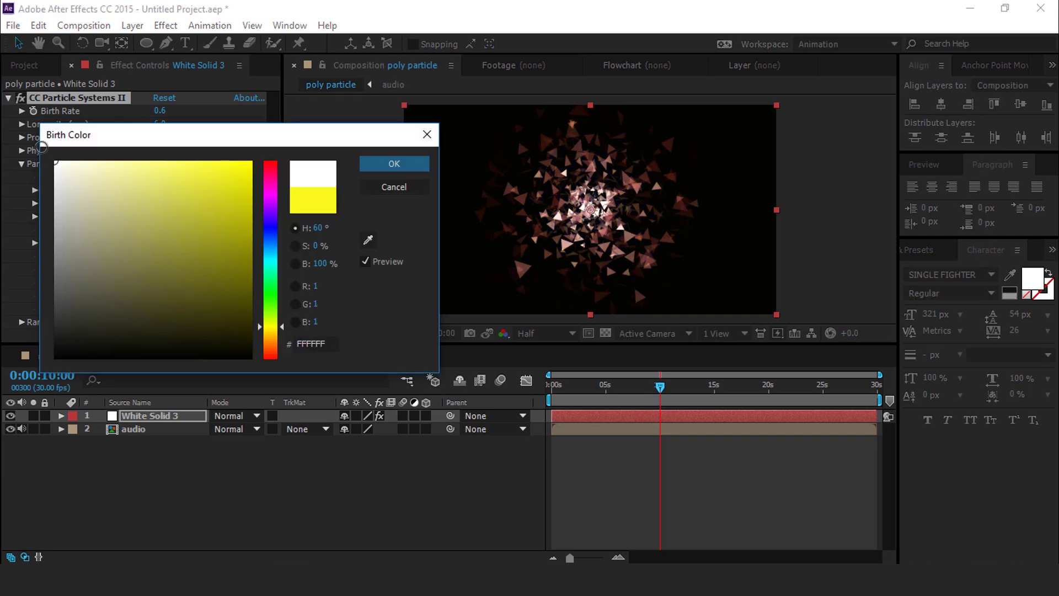
click(67, 165)
click(388, 166)
click(161, 295)
click(64, 165)
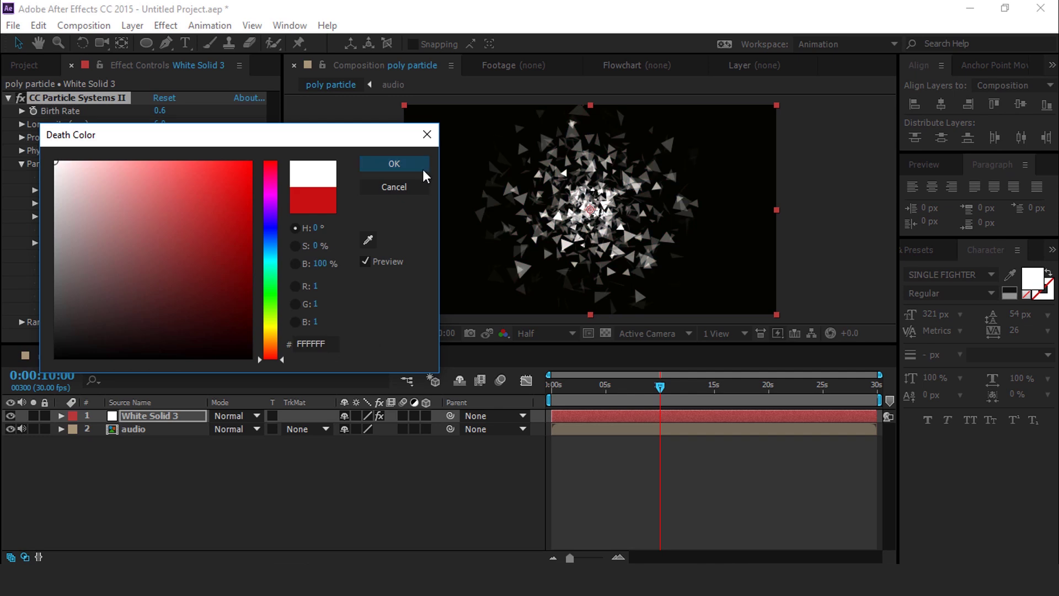
click(388, 166)
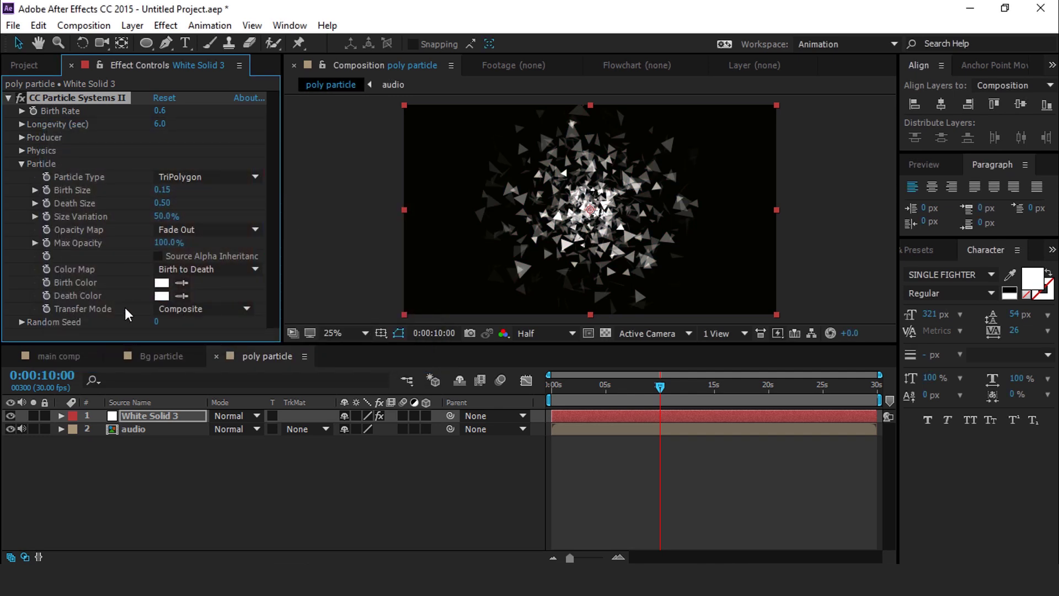
click(229, 310)
click(188, 359)
click(165, 418)
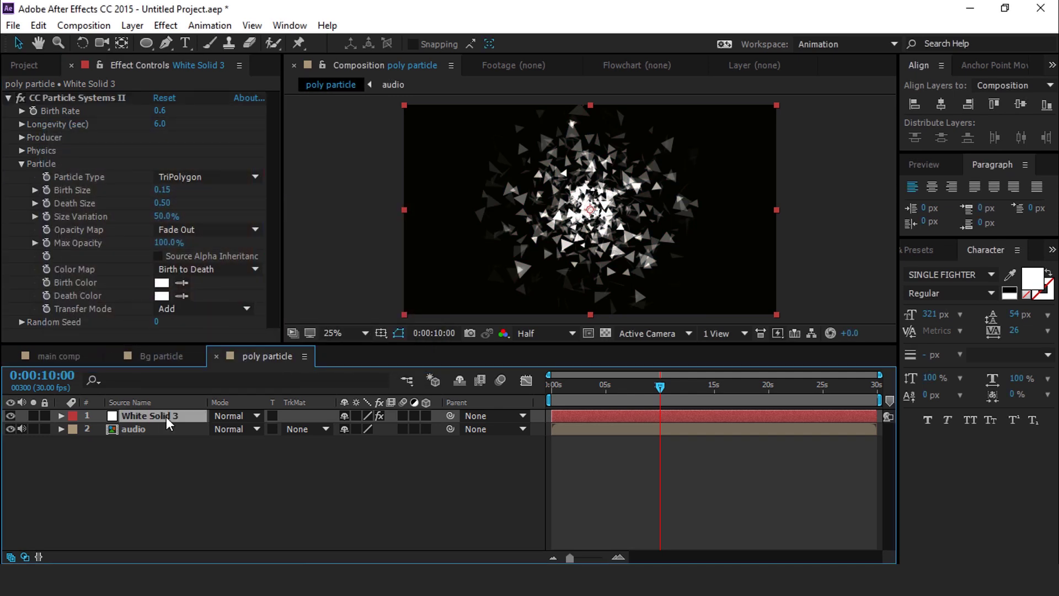
key(ctrl+space)
Apply Fast Blur to the particle layer with a blurriness of 2.0.
text(fast)
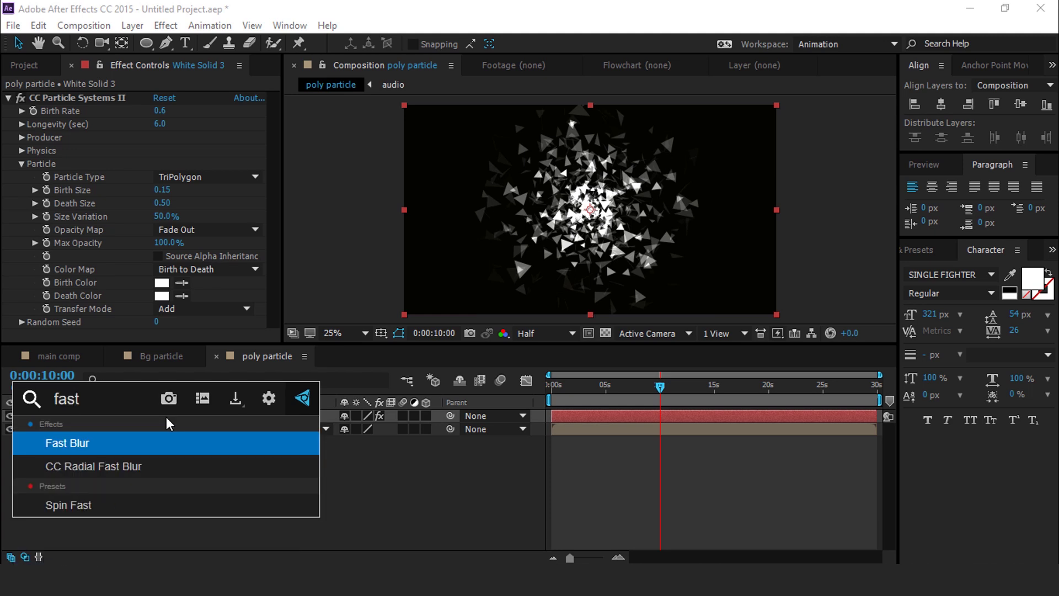
key(Return)
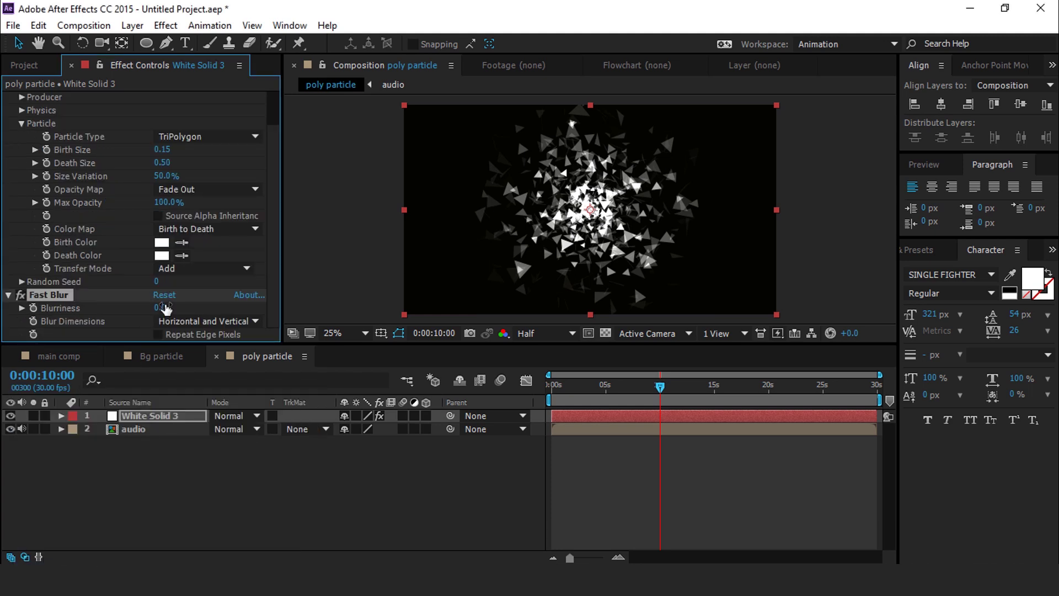
click(160, 308)
key(Return)
Add an inverted Find Edges effect blended 30% with the original.
key(ctrl+space)
text(find)
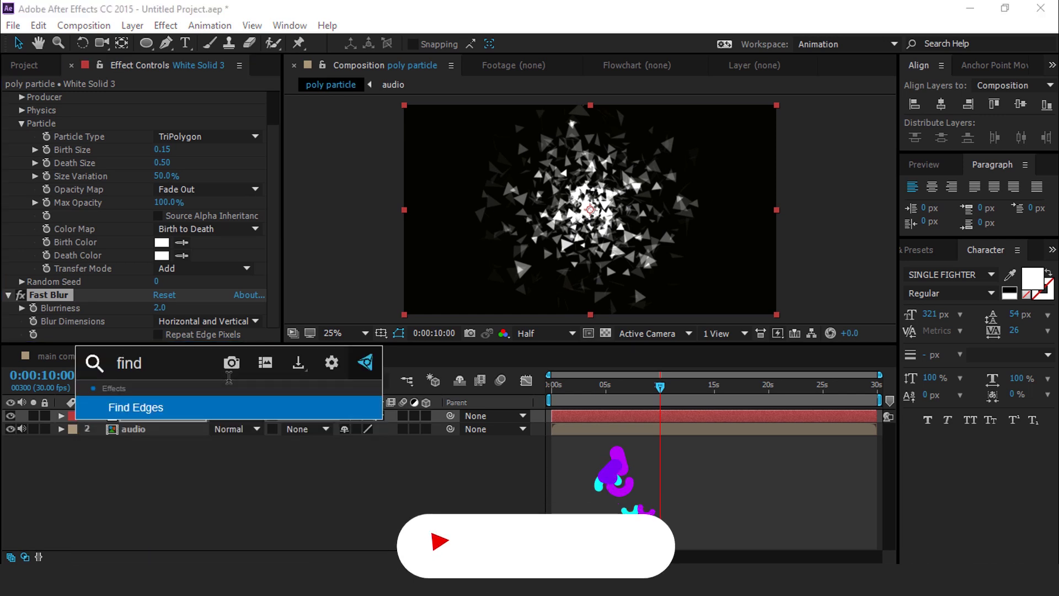
key(Return)
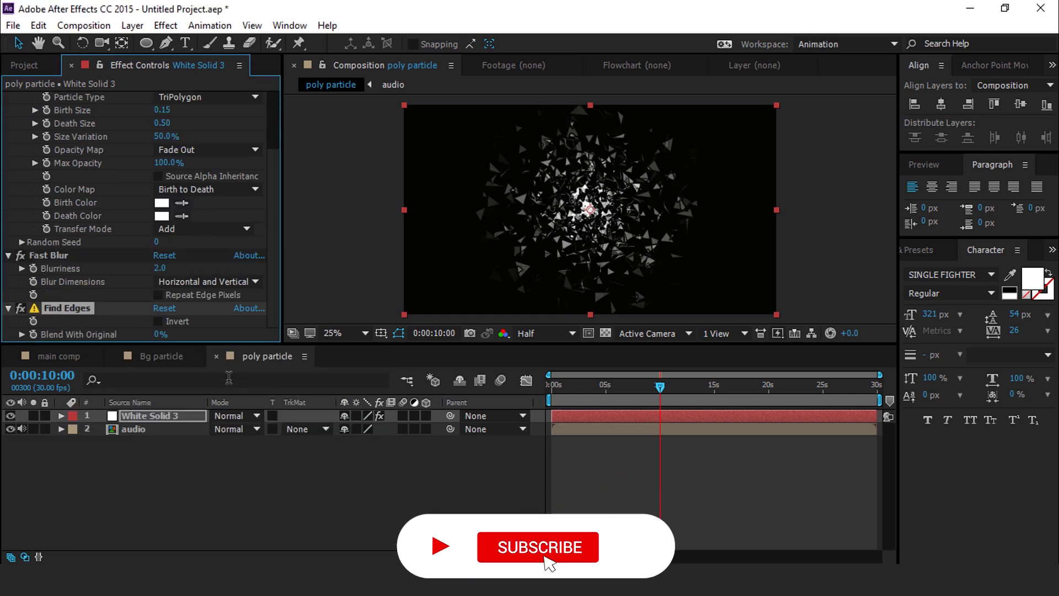
click(158, 321)
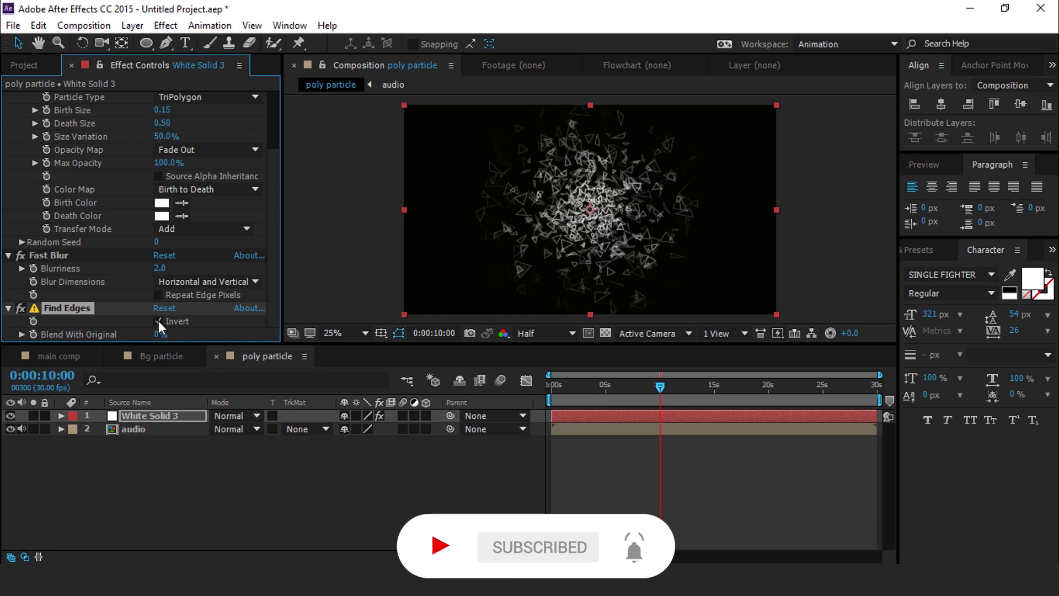
click(159, 334)
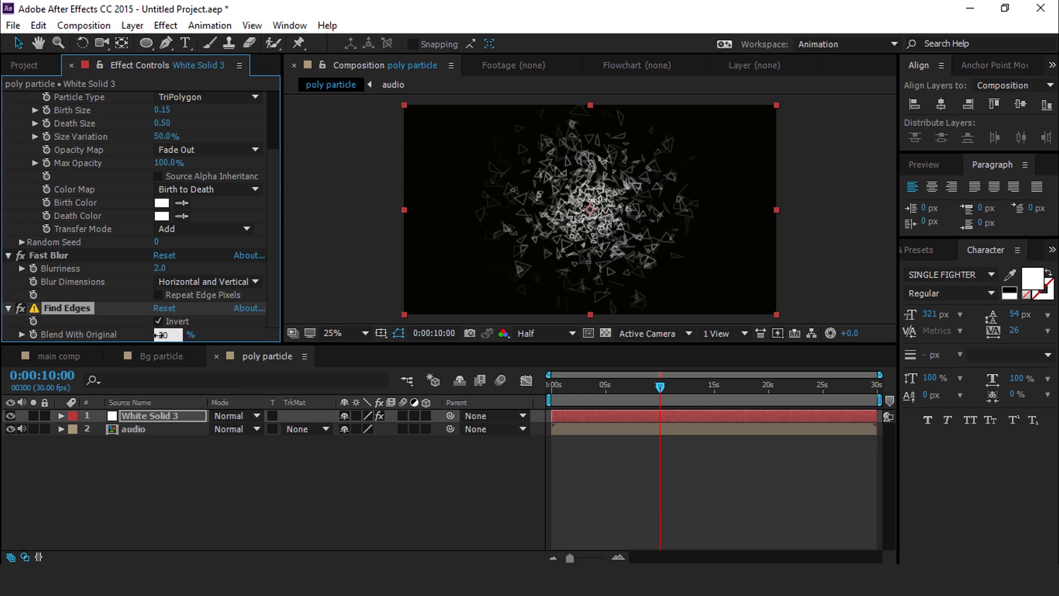
Apply Tint and map white to magenta FF08B1.
key(ctrl+space)
text(t)
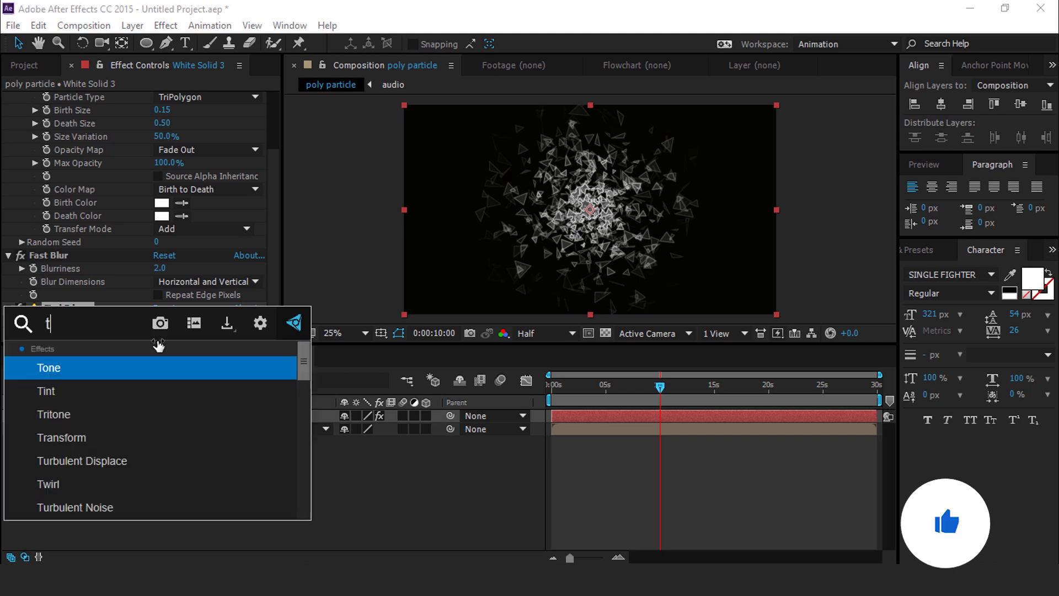
text(int)
key(Return)
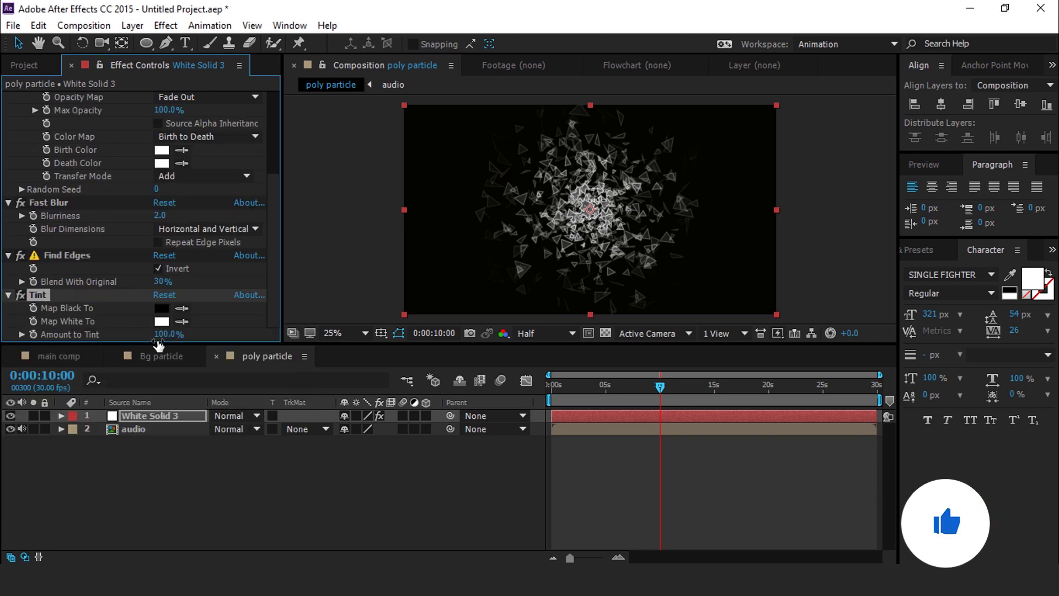
click(161, 321)
click(245, 161)
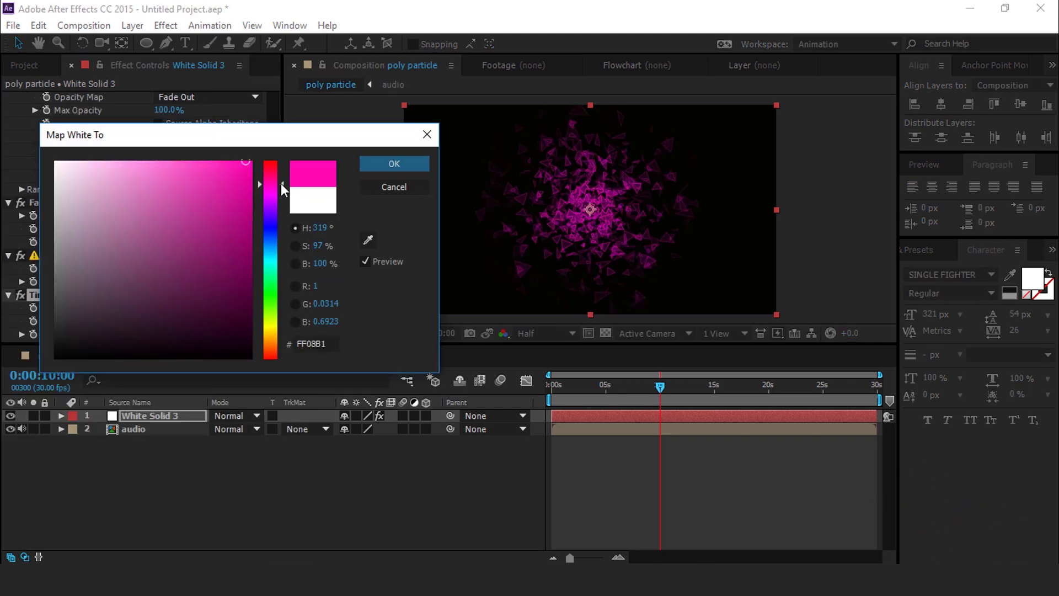
click(391, 163)
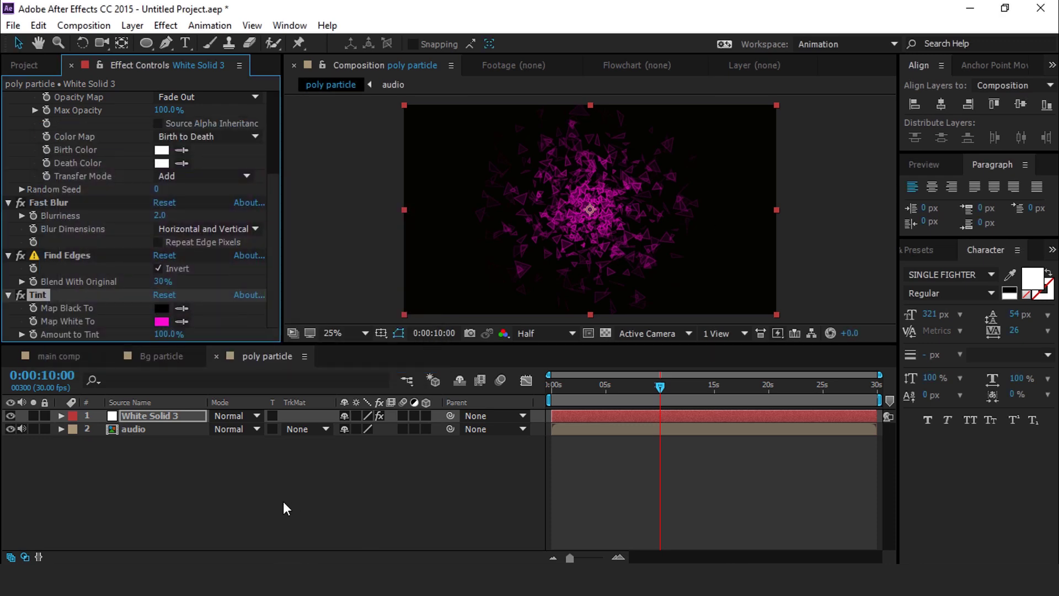
Create a new white solid layer in the poly particle comp.
right_click(279, 479)
mouse_move(331, 309)
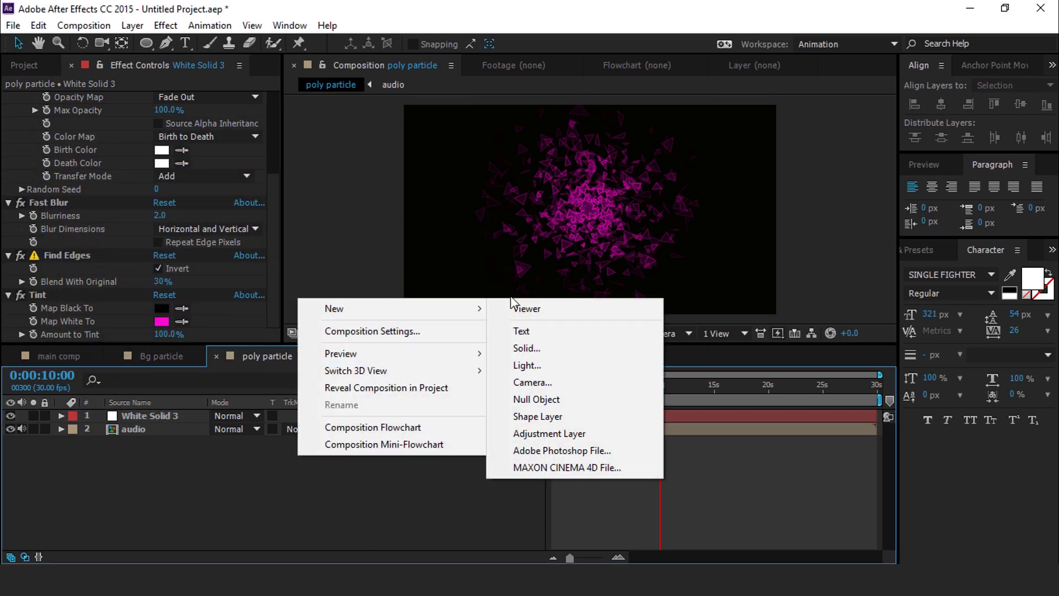
click(527, 348)
click(393, 418)
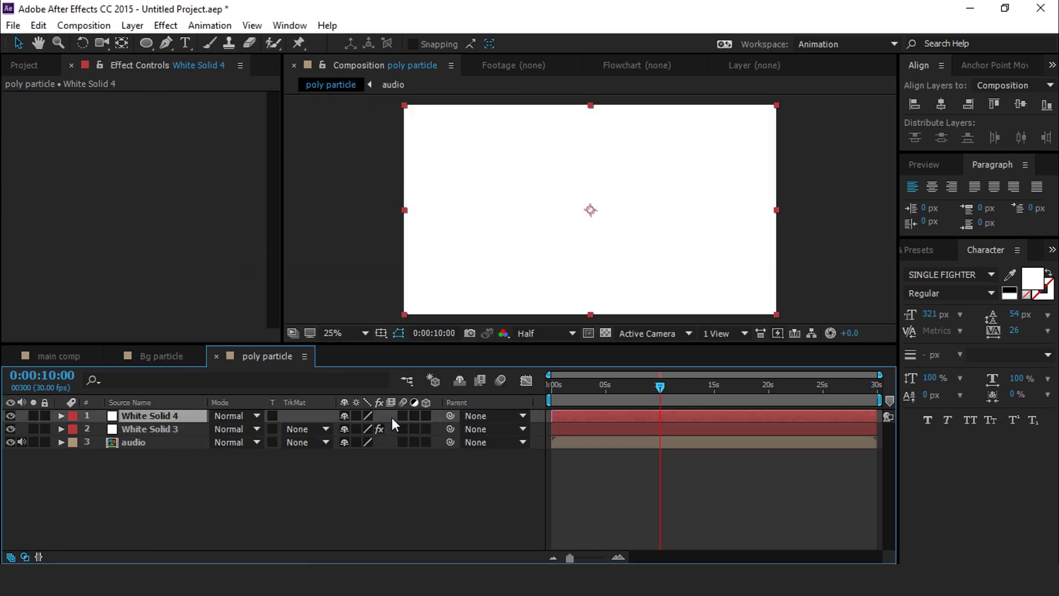
Draw a small and a large centred circular mask on the solid with the Ellipse tool.
click(146, 43)
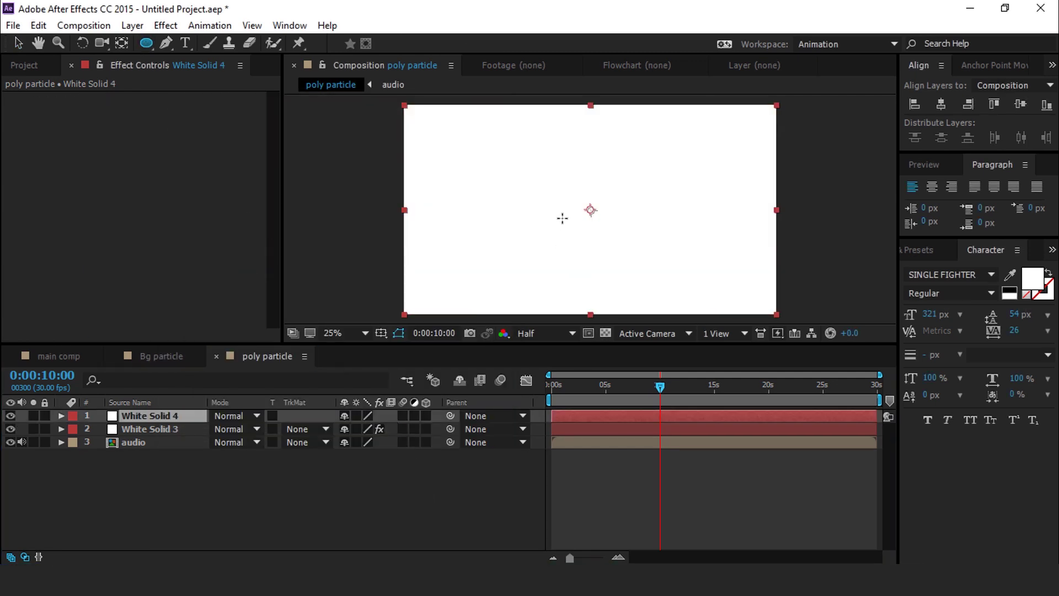
drag(590, 209, 637, 244)
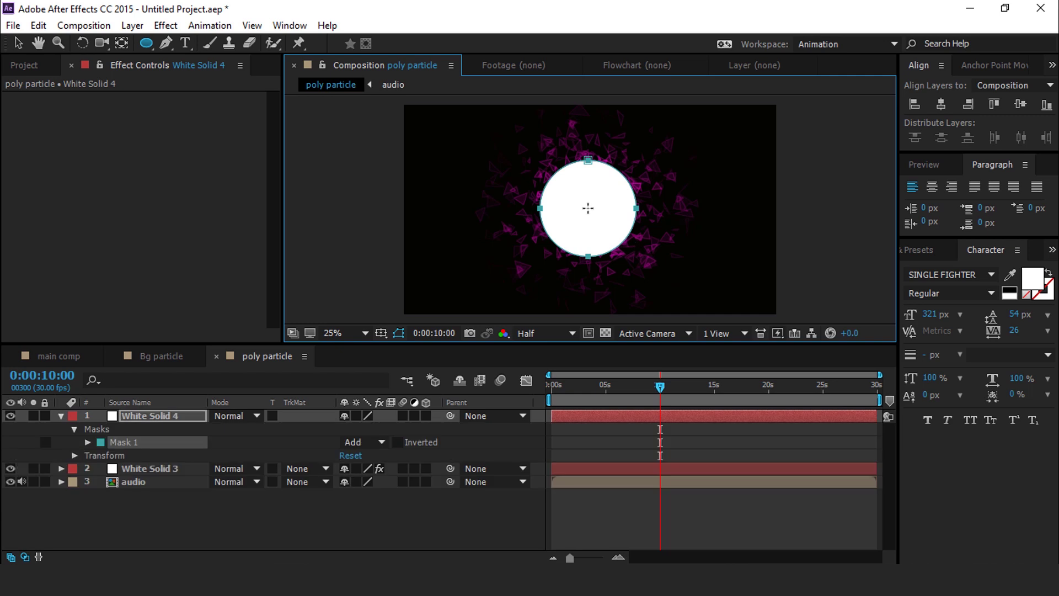
mouse_move(587, 208)
mouse_down()
mouse_move(675, 281)
mouse_move(715, 279)
mouse_up()
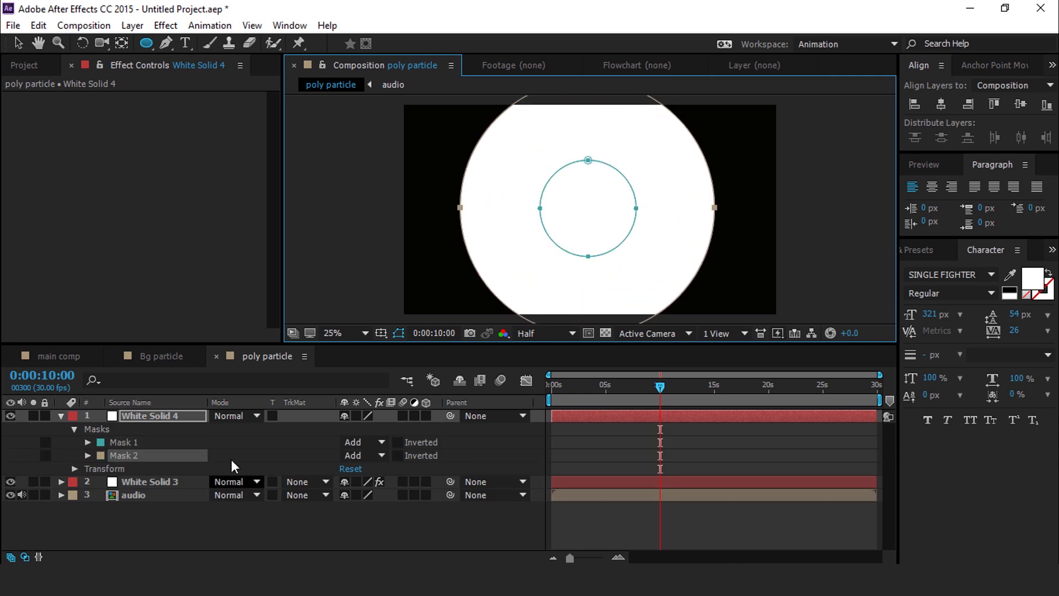
Apply Audio Spectrum using the audio layer as source and Mask 1 as its path.
key(ctrl+space)
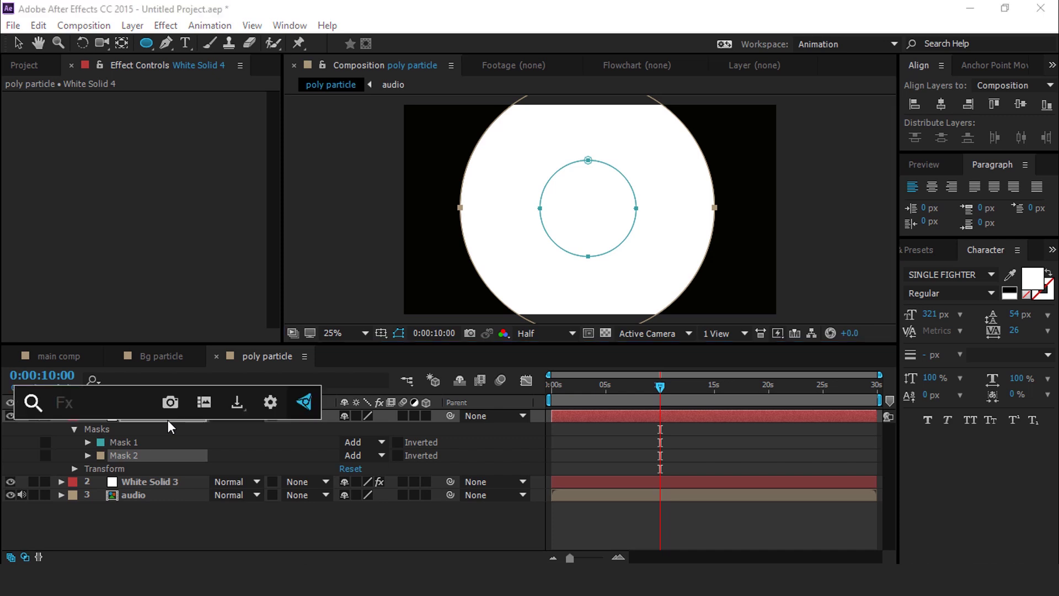
text(audi)
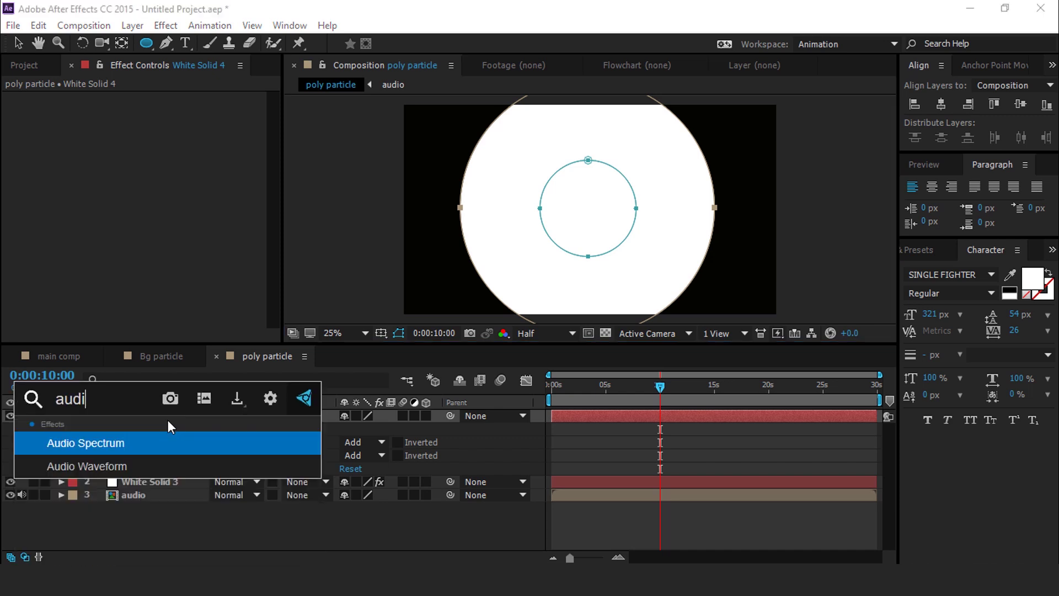
click(95, 435)
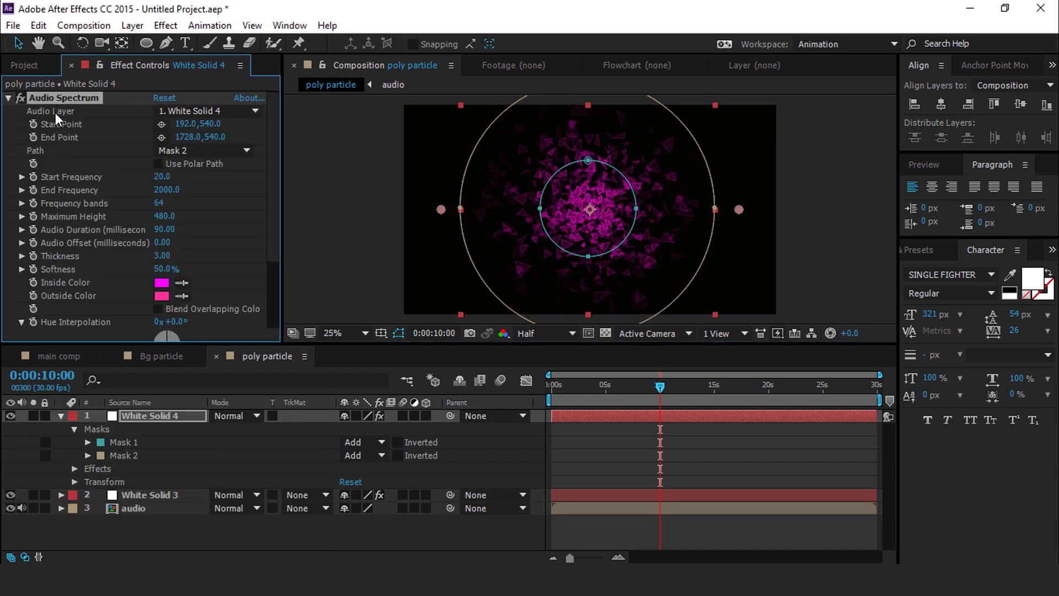
click(239, 111)
click(213, 185)
click(205, 151)
click(201, 190)
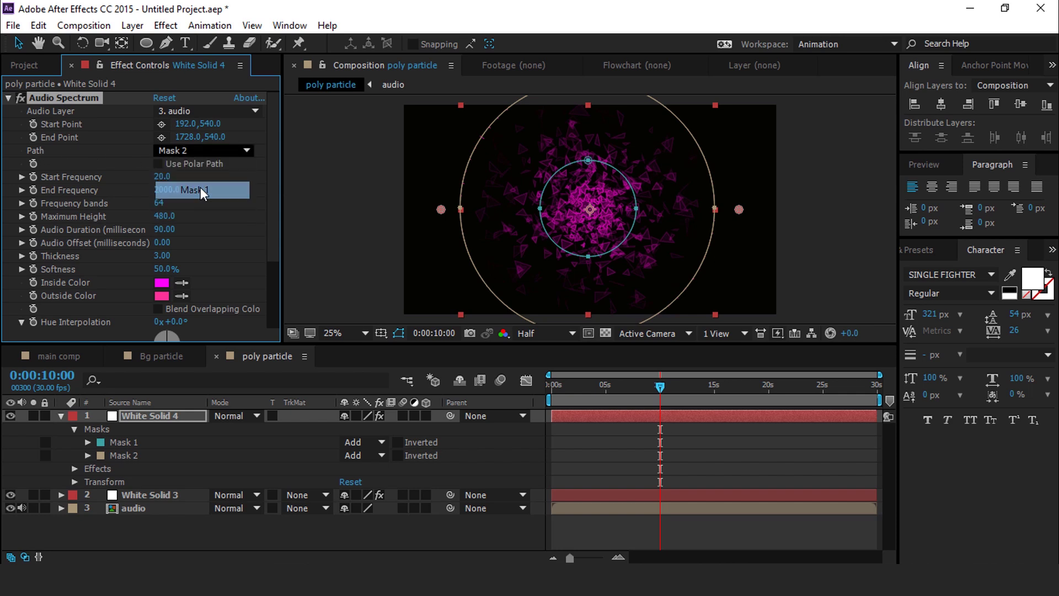
click(128, 442)
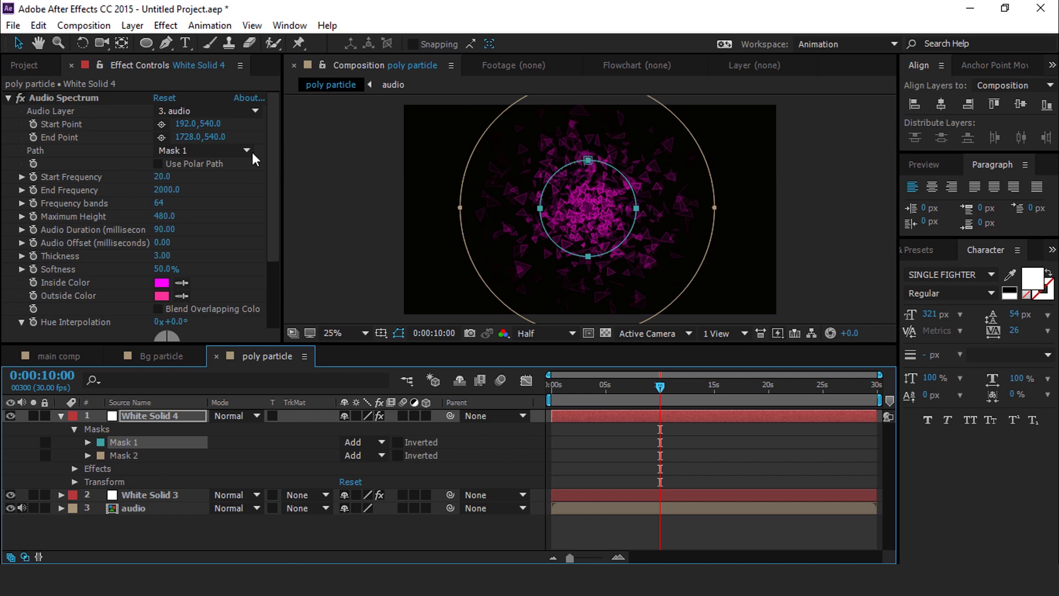
Set the spectrum's Start Frequency to 30 and End Frequency to 1000.
click(161, 177)
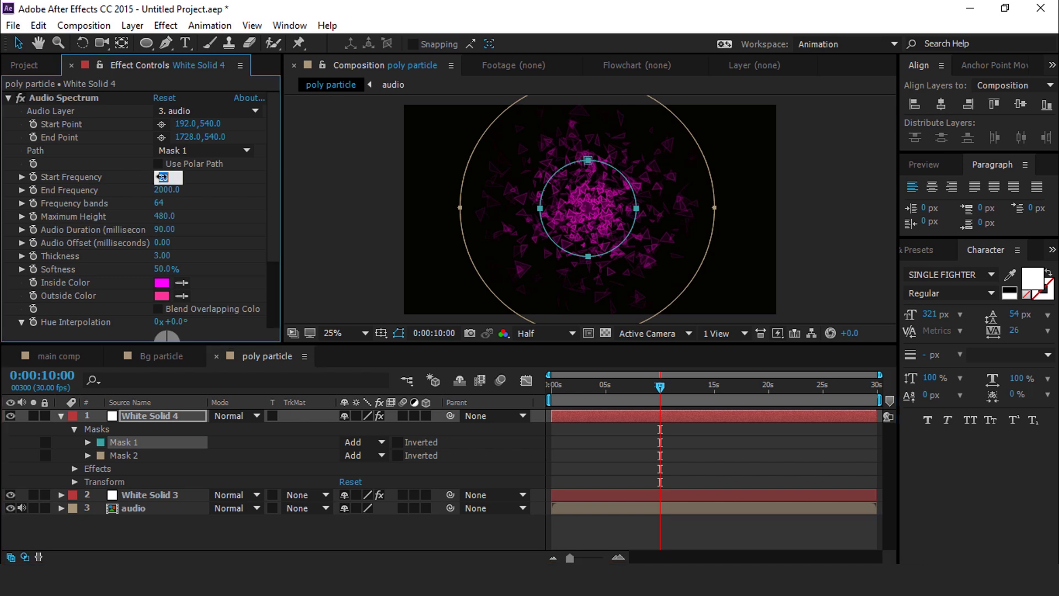
text(30)
key(Return)
click(156, 191)
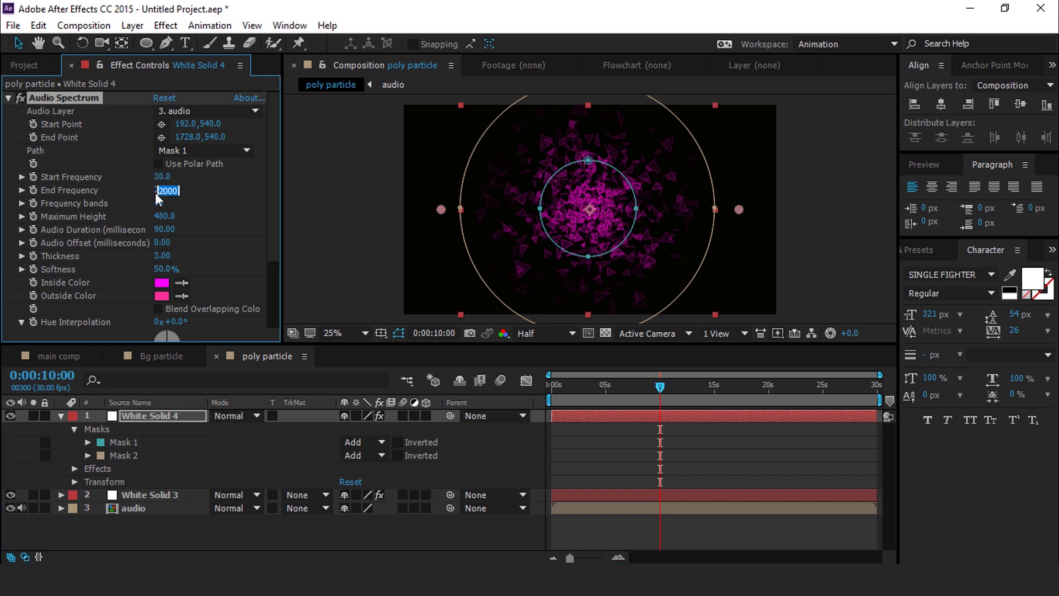
text(5000)
key(Home)
key(shift+Right)
text(1)
key(Return)
Set 150 frequency bands, Maximum Height 950, Audio Duration 200 and Softness 0%.
click(159, 204)
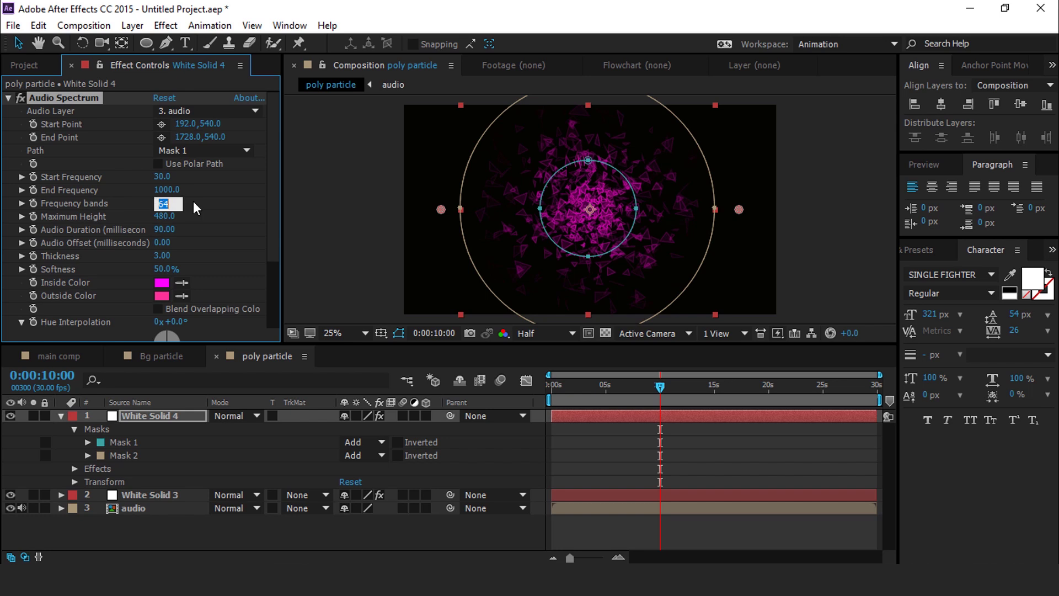
key(Return)
click(163, 216)
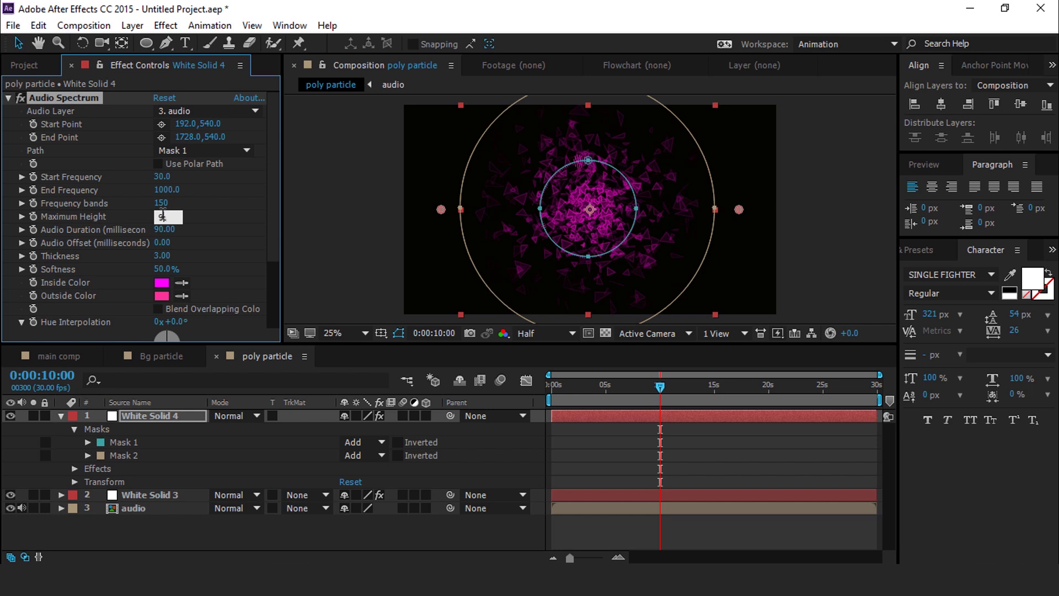
key(Return)
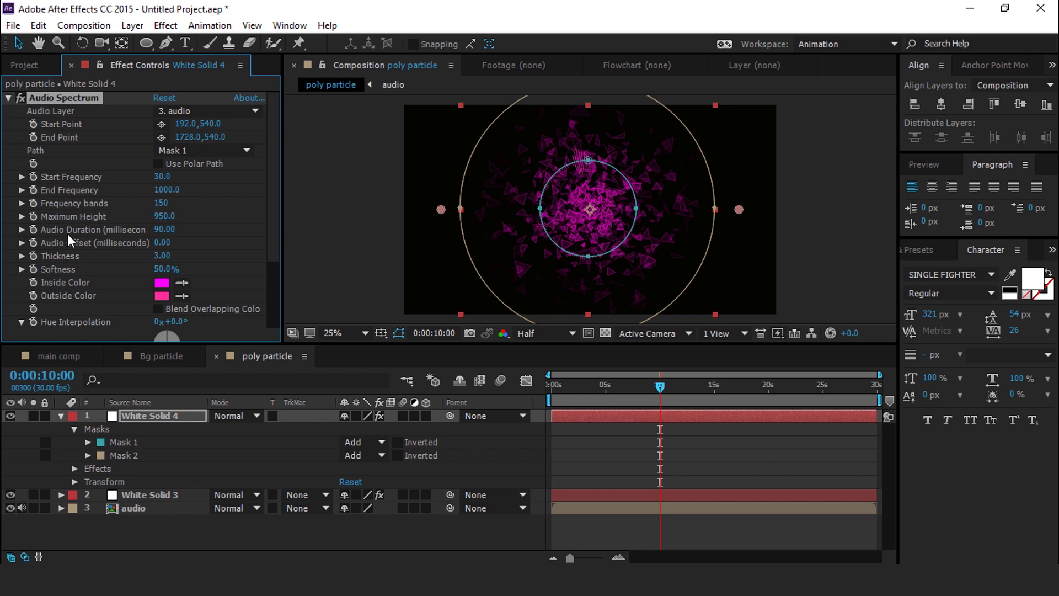
click(157, 228)
key(Return)
click(160, 269)
text(0)
key(Return)
Make both the inside and outside spectrum colours white.
click(161, 283)
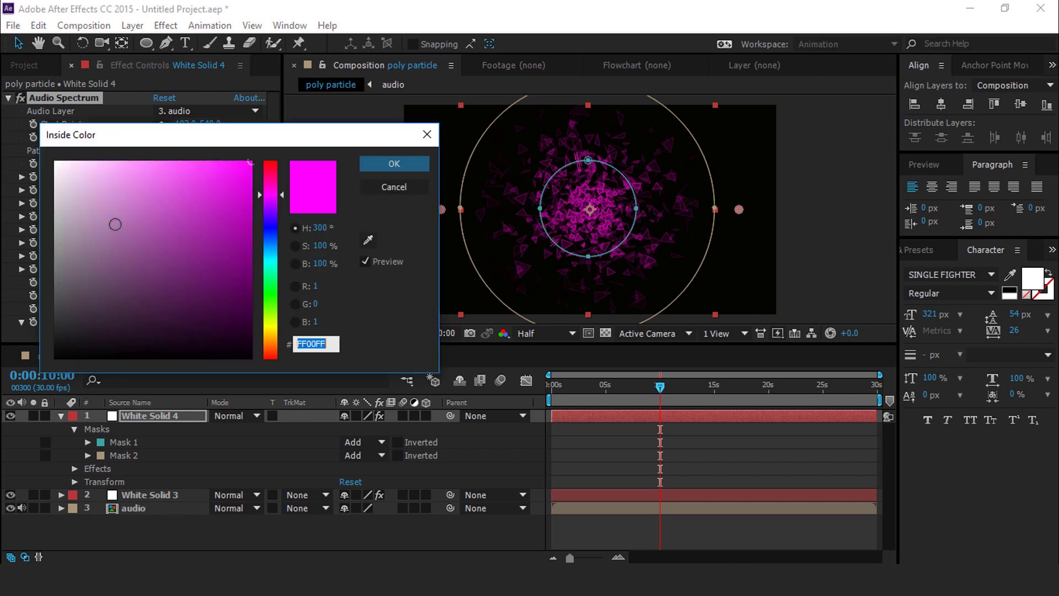
drag(113, 225, 47, 146)
click(394, 163)
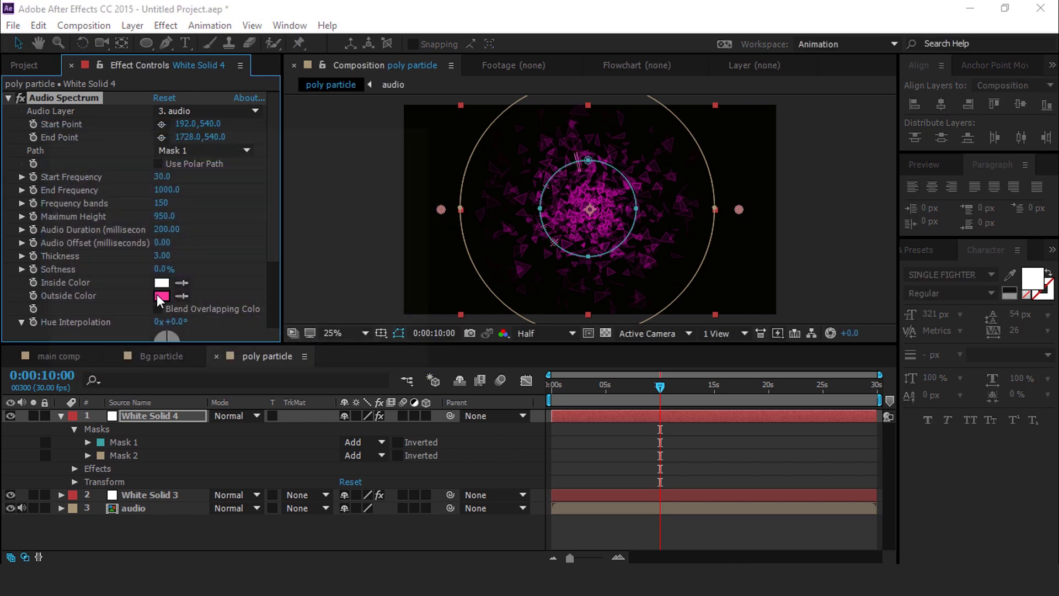
click(162, 295)
click(394, 164)
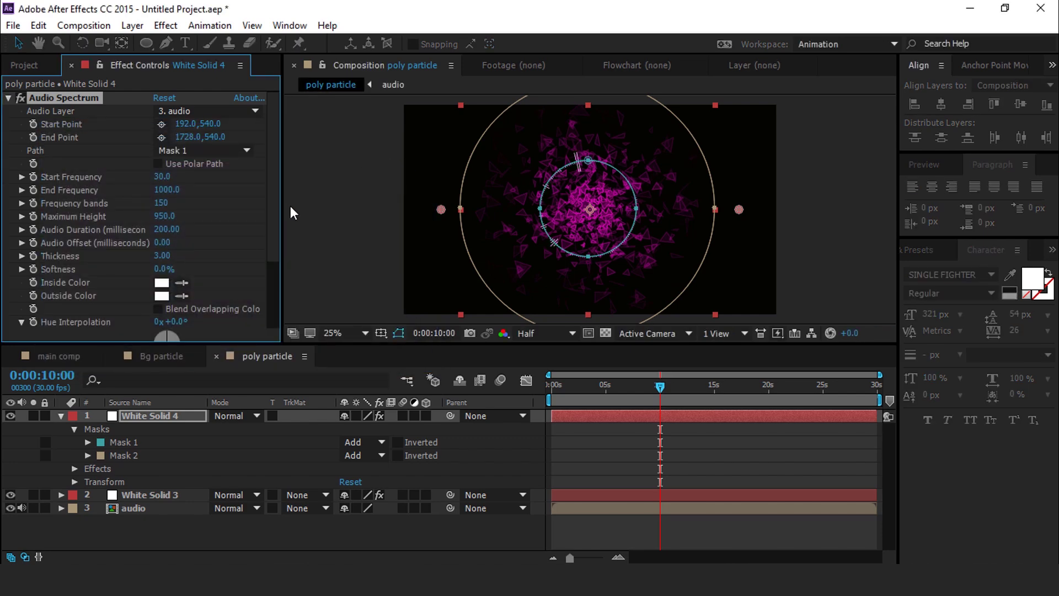
drag(274, 221, 276, 292)
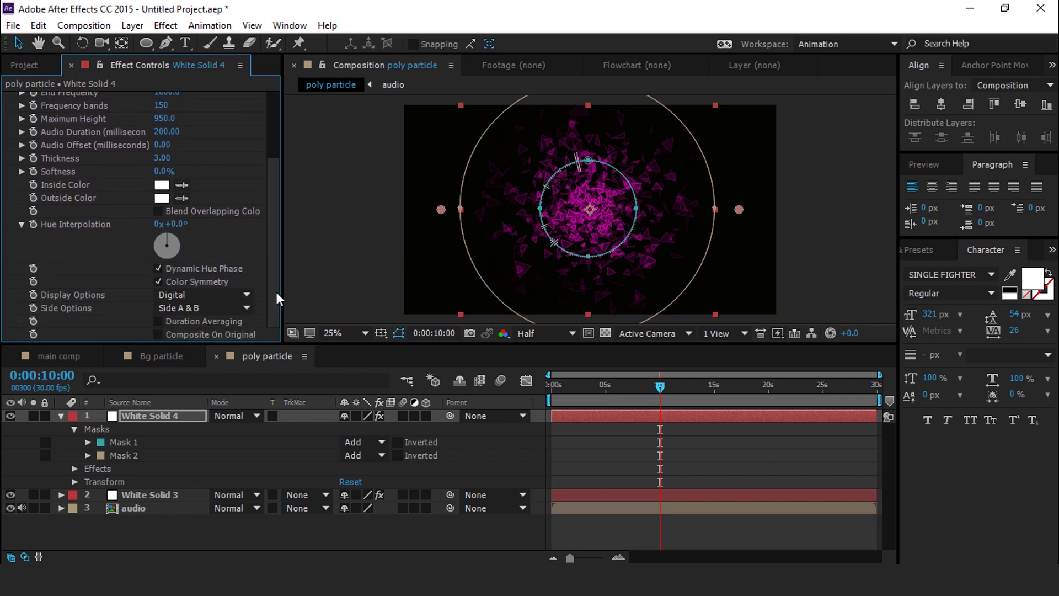
Turn off Dynamic Hue Phase, draw as Analog lines, and show Side B only.
click(158, 267)
click(169, 293)
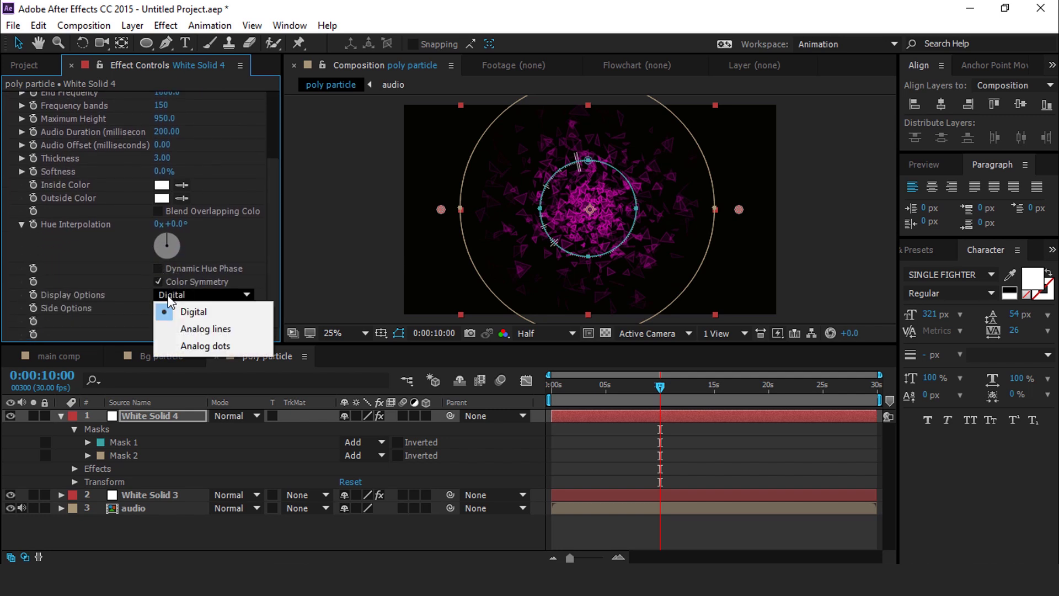
click(242, 330)
click(224, 309)
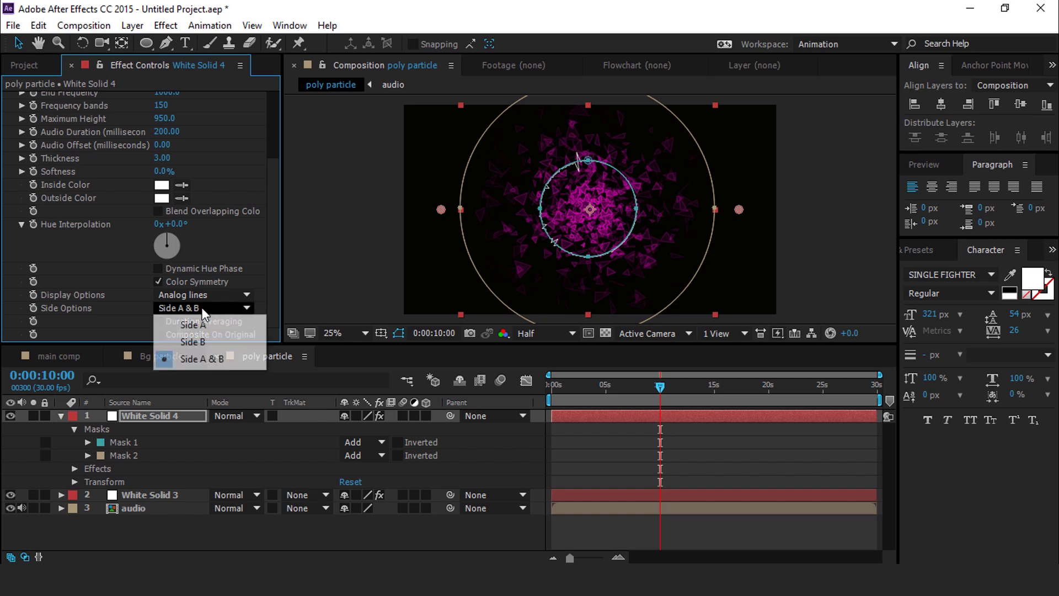
click(211, 342)
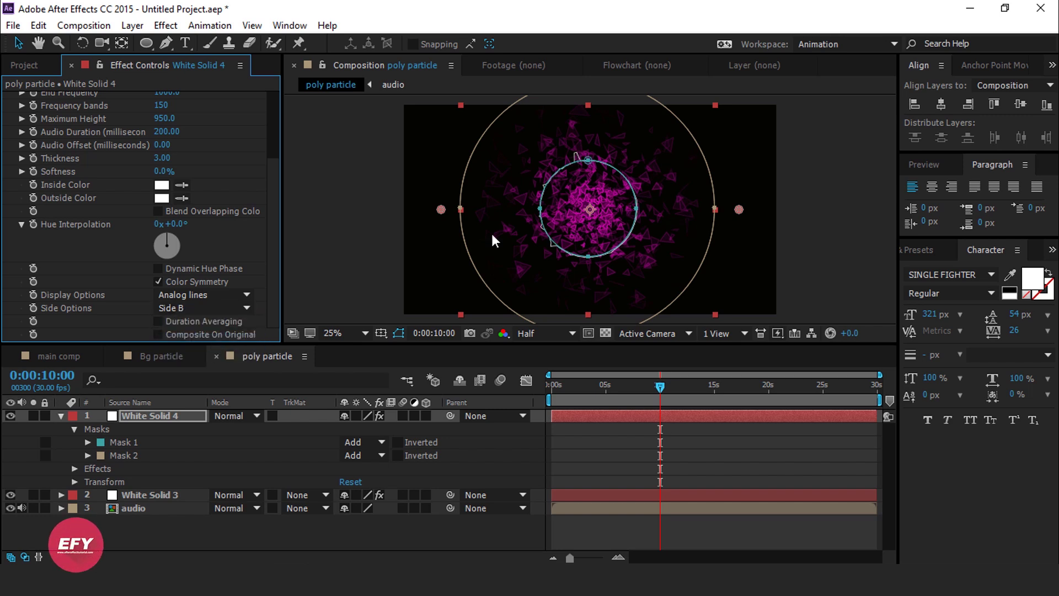
Apply CC Radial Fast Blur to White Solid 4 with Zoom set to Brightest and Amount 90.
key(ctrl+space)
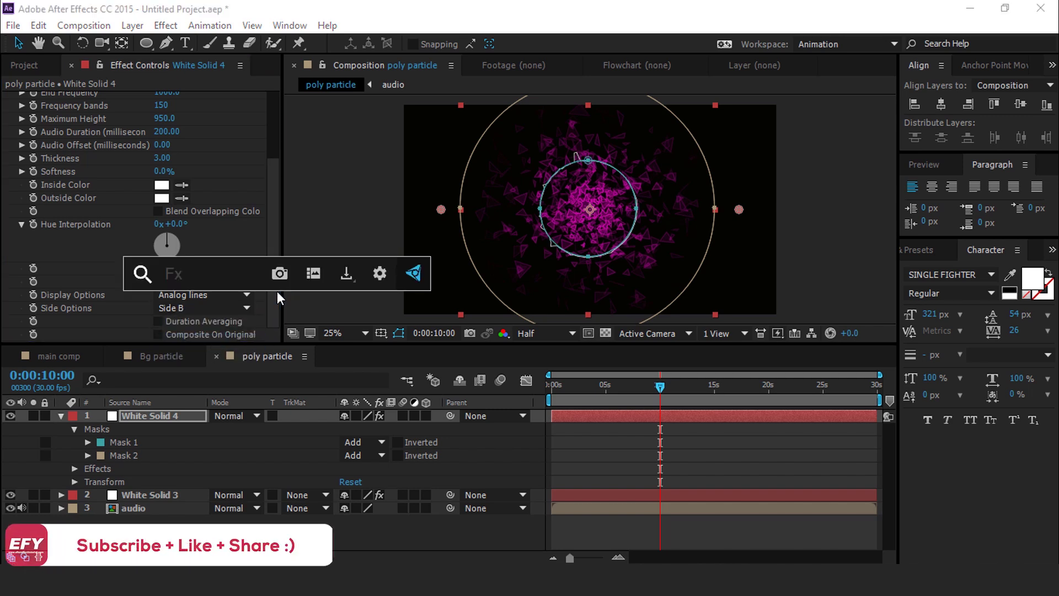
text(cc)
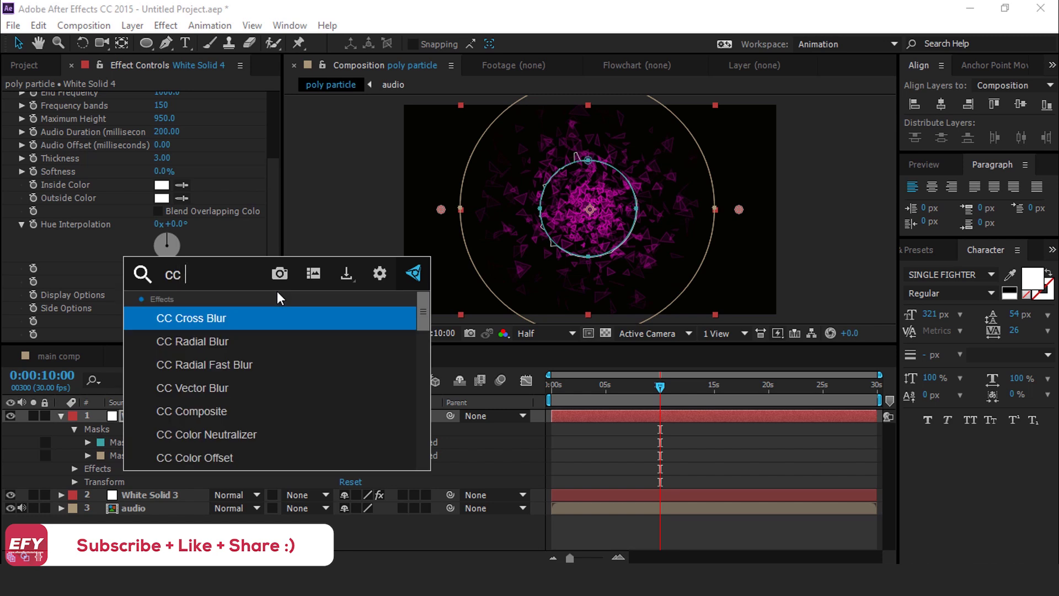
click(214, 363)
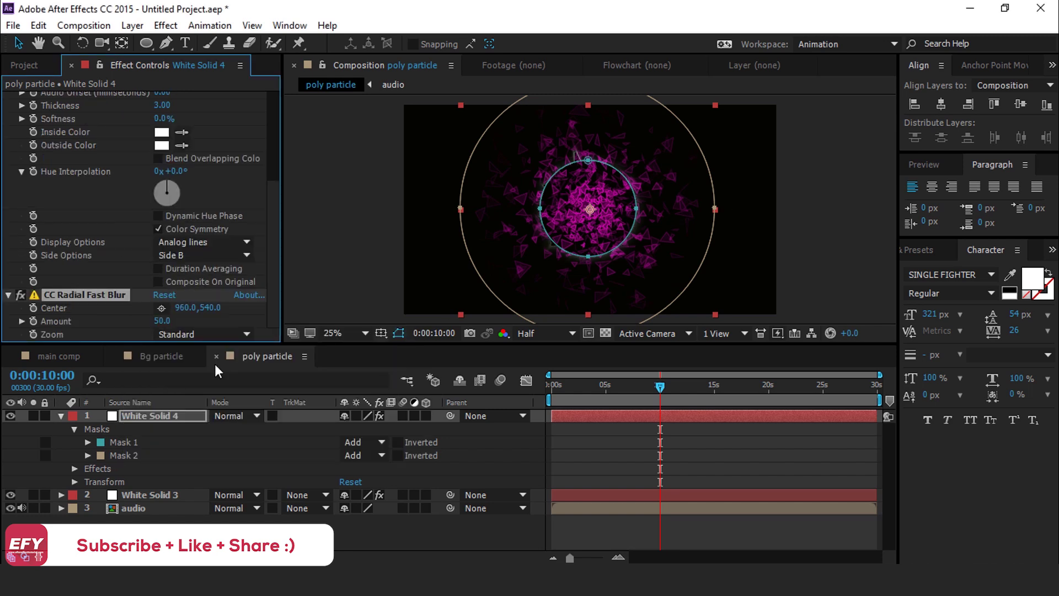
click(197, 335)
click(214, 366)
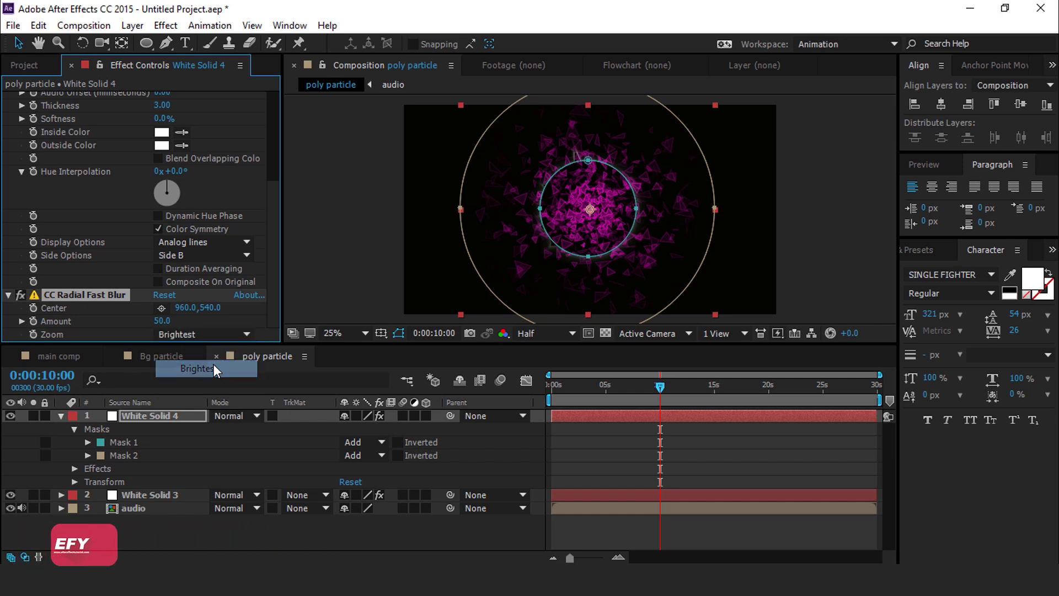
click(160, 321)
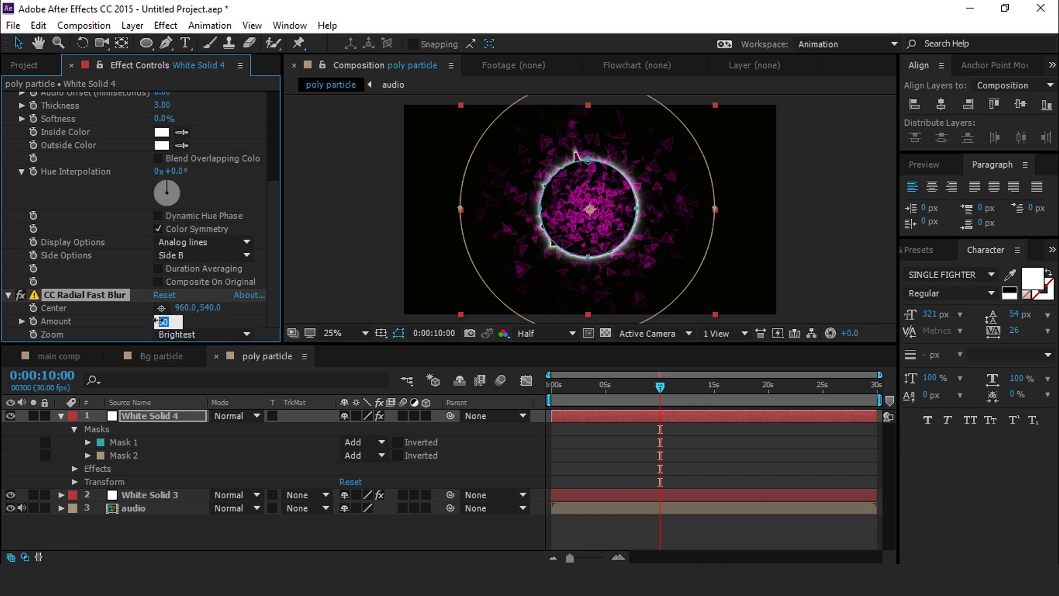
text(90)
key(Return)
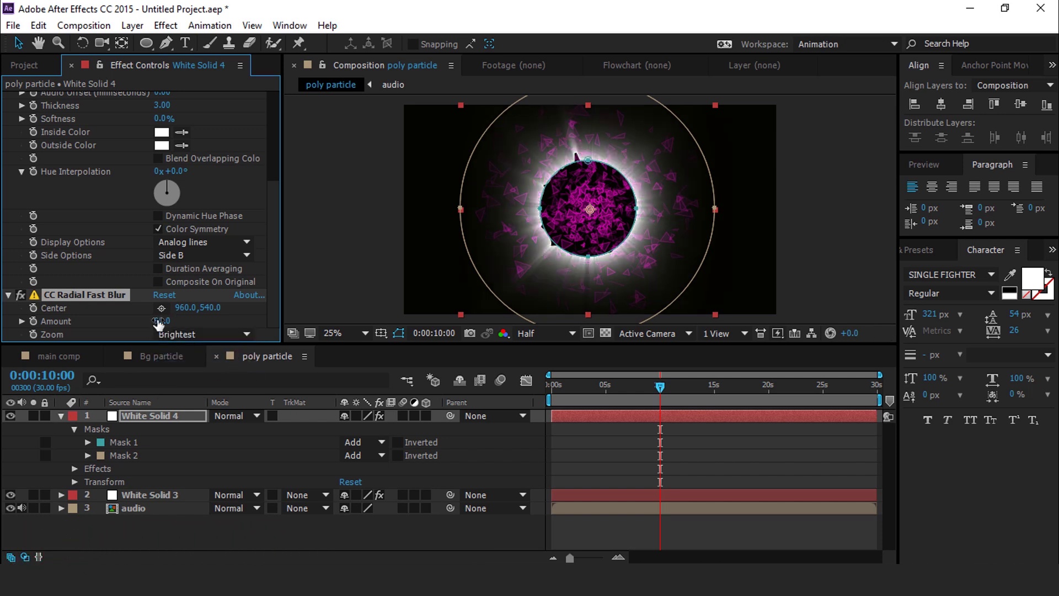
click(60, 415)
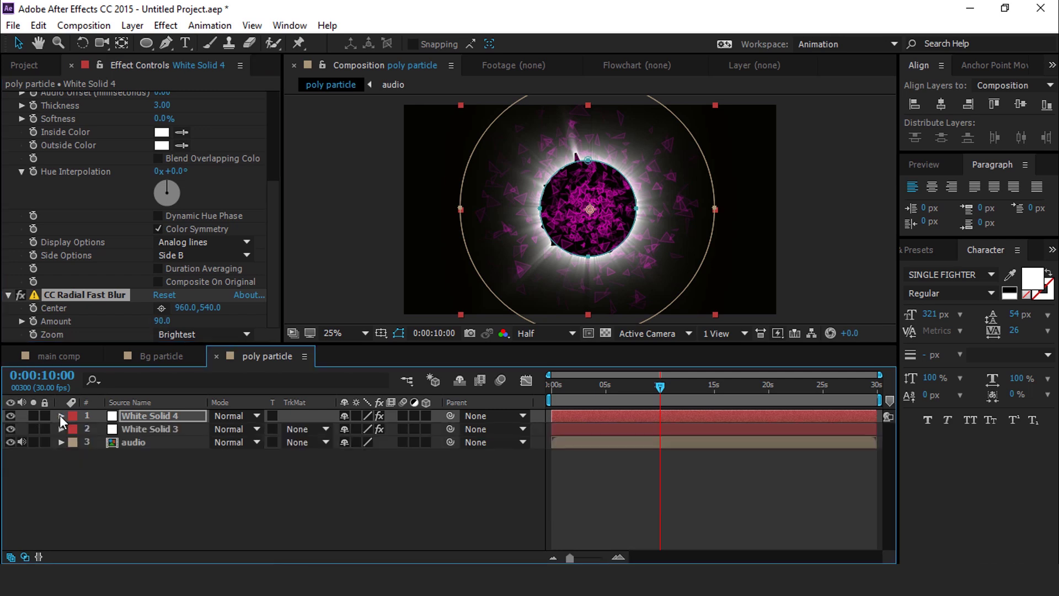
click(152, 429)
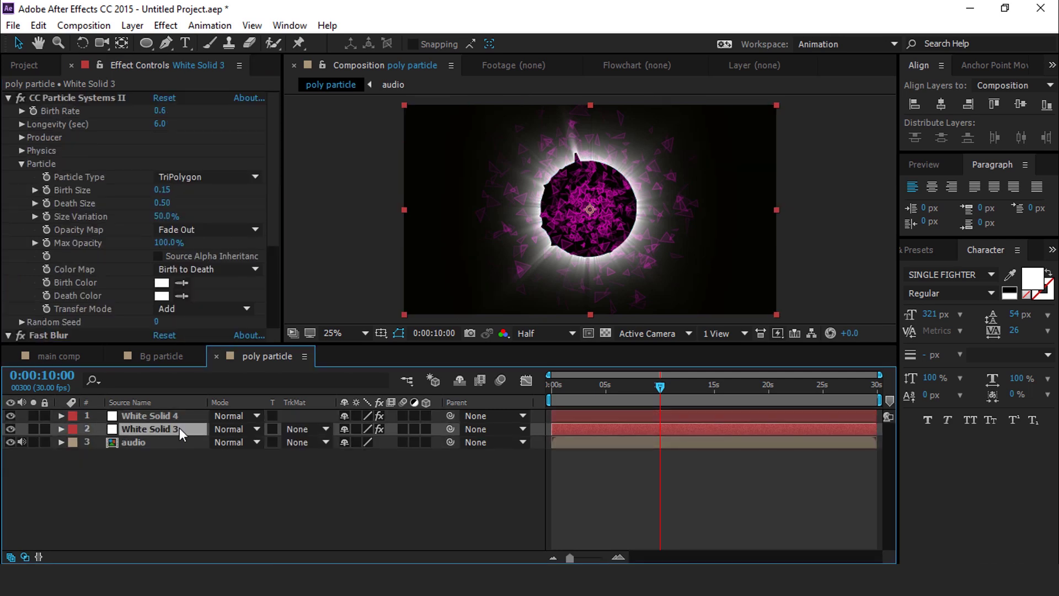
Set White Solid 3's track matte to Luma Matte "White Solid 4".
click(322, 428)
click(364, 519)
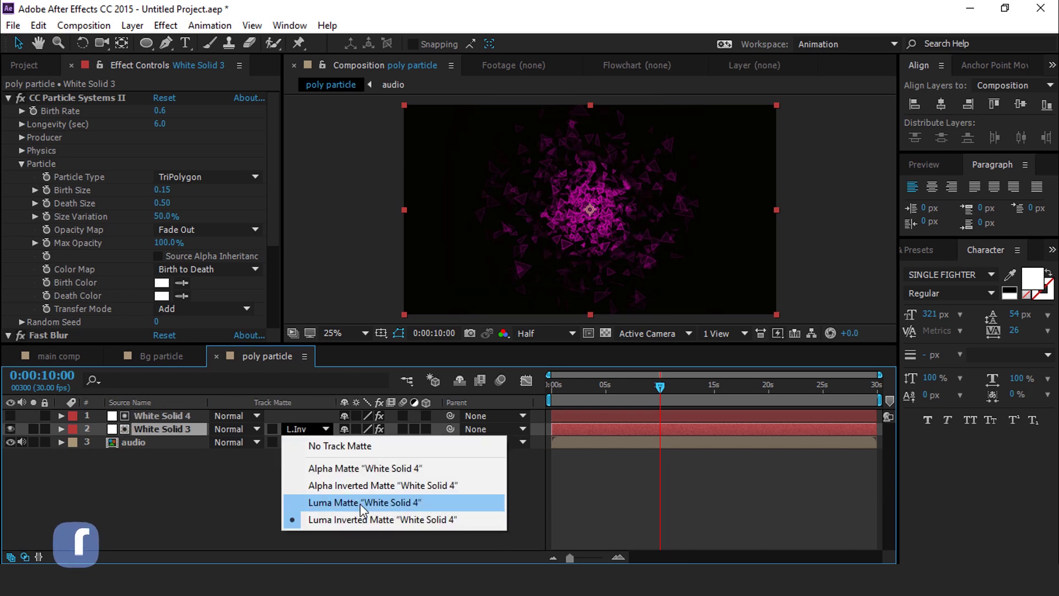
click(359, 502)
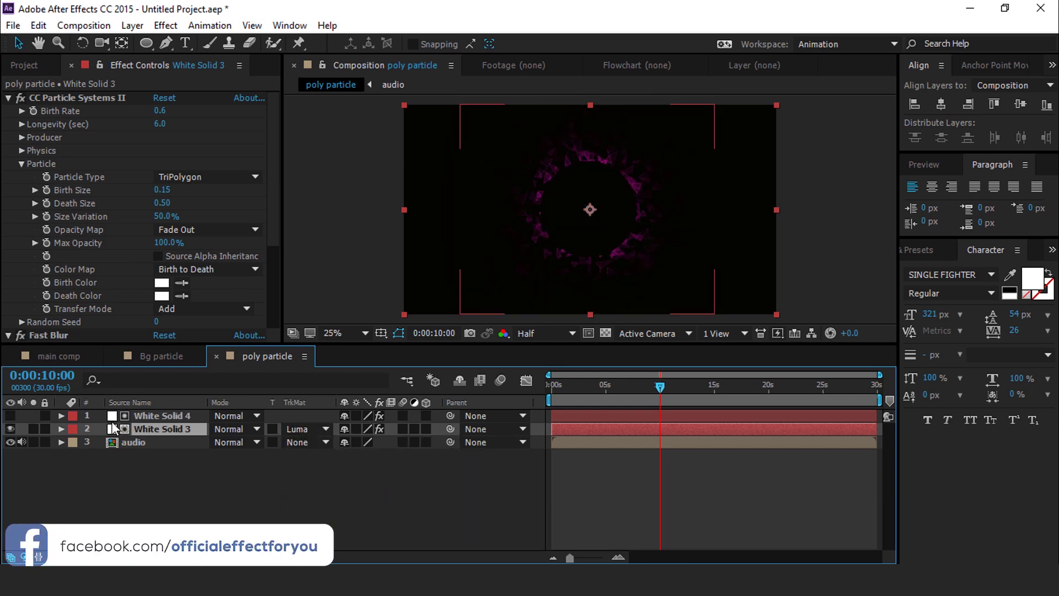
Feather both Mask 1 and Mask 2 on White Solid 4 by 100 pixels.
click(168, 415)
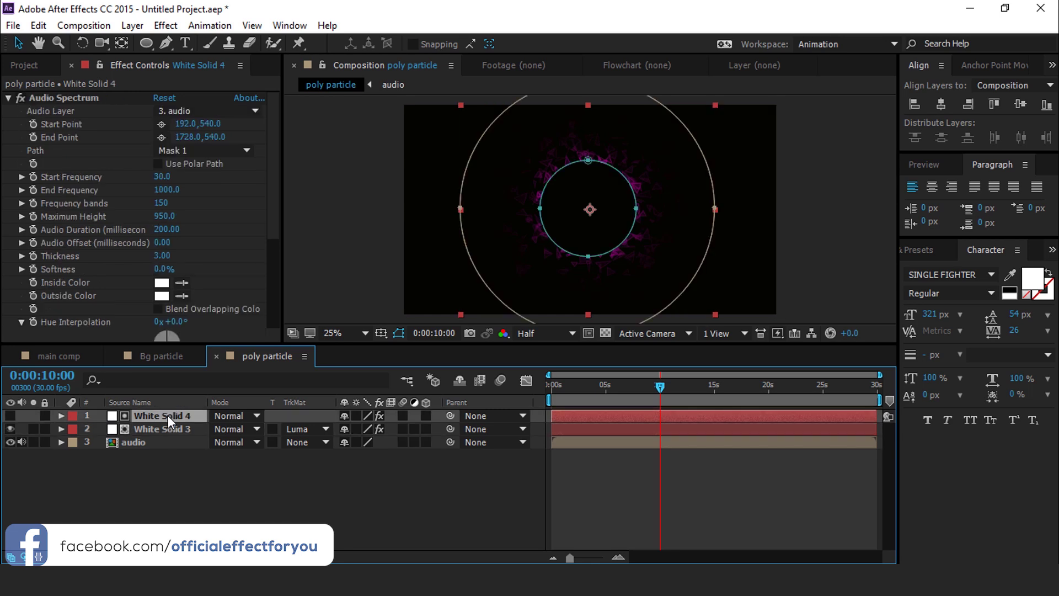
key(f)
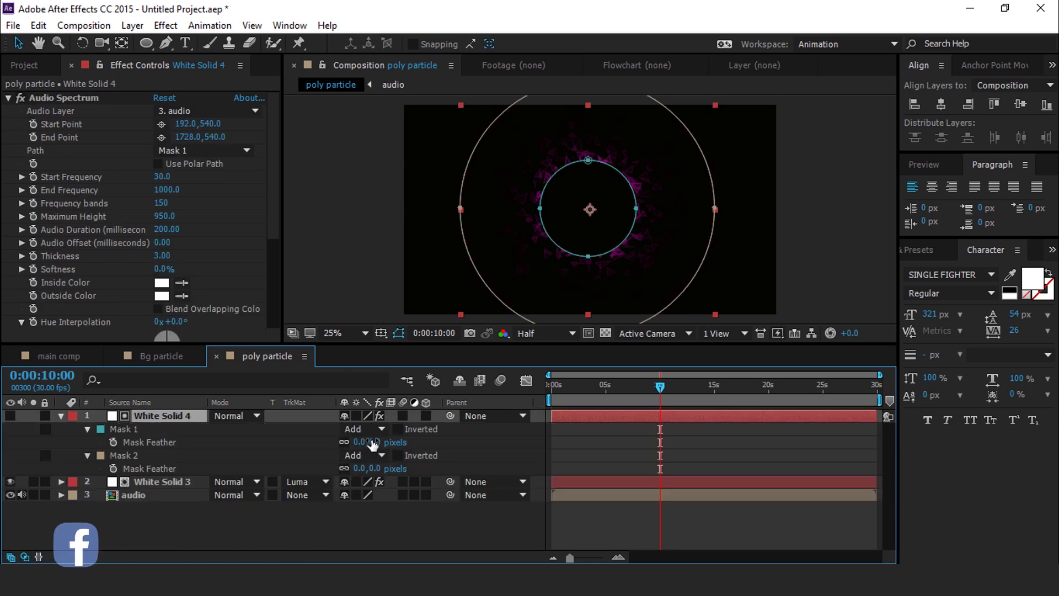
click(375, 442)
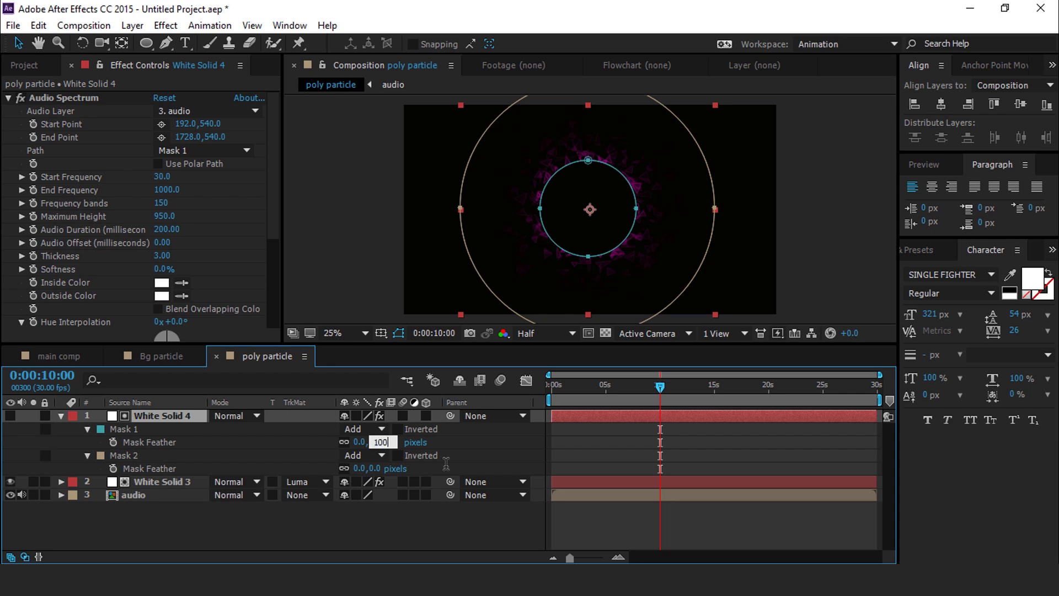
key(Return)
click(373, 469)
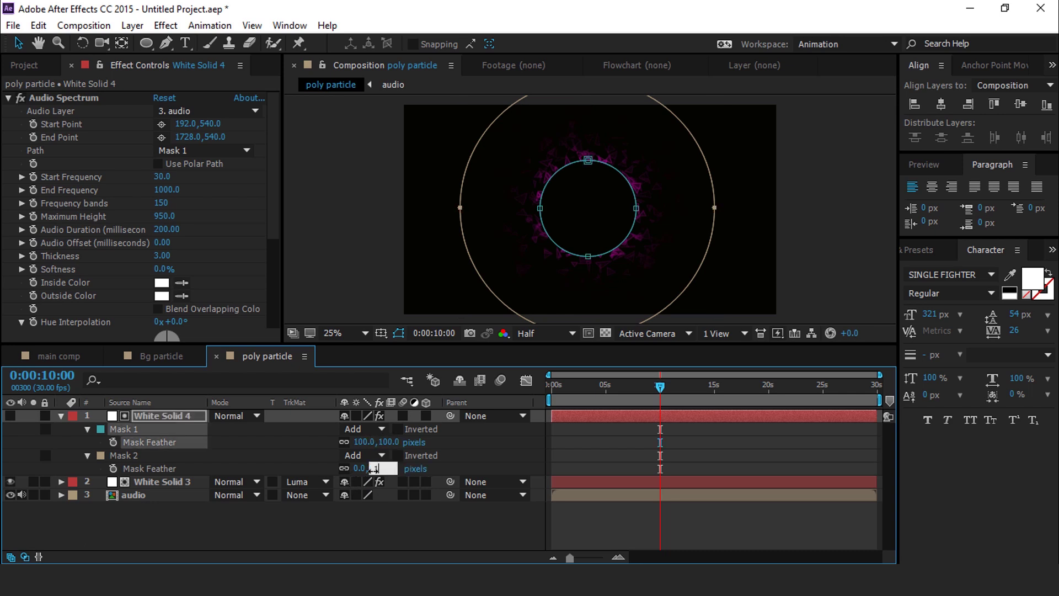
text(100)
key(Return)
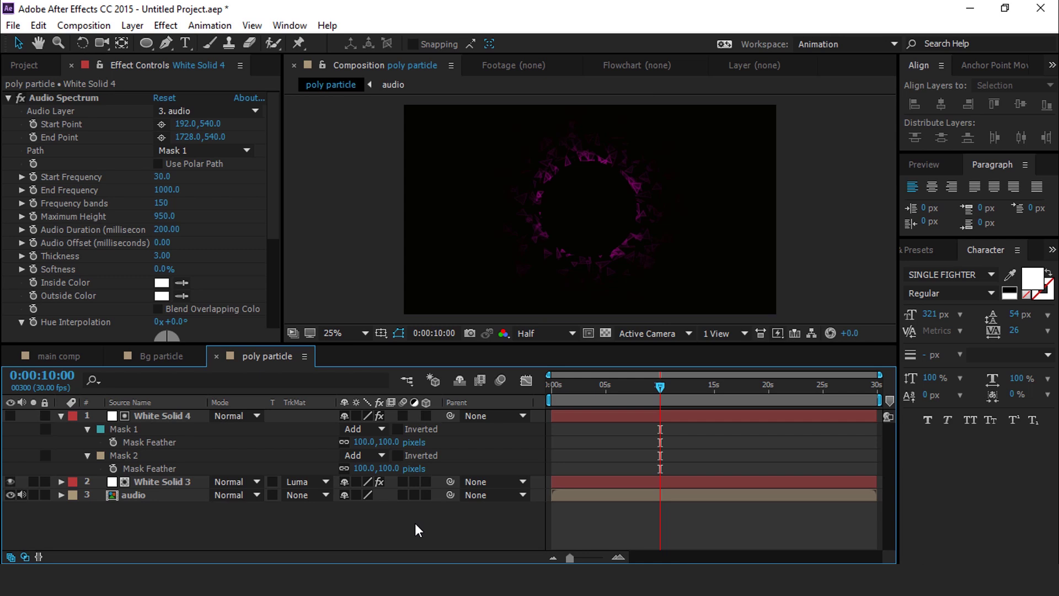
click(62, 415)
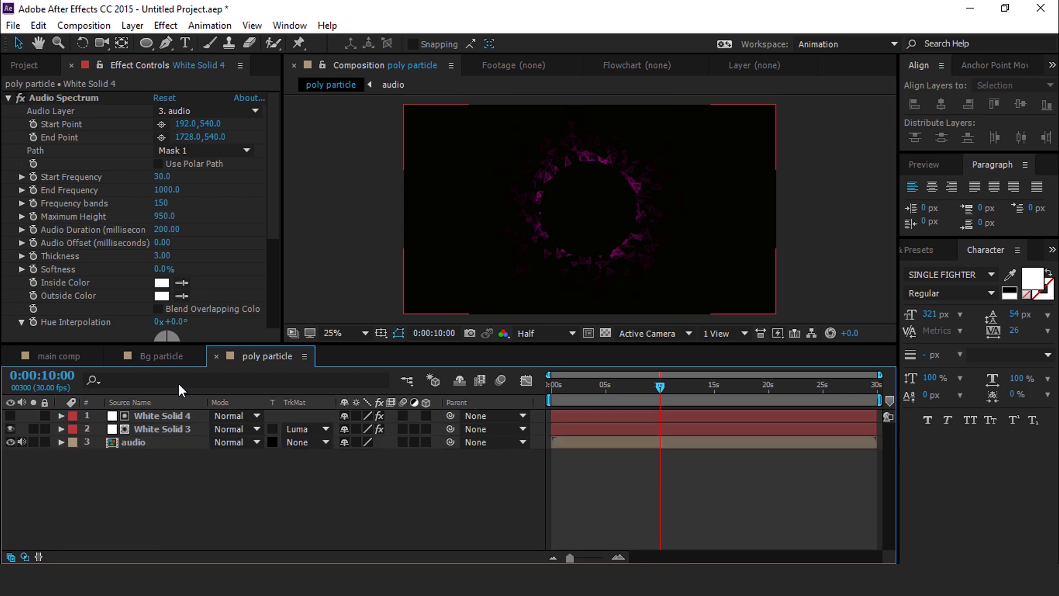
Add Bg particle and then poly particle above it into the main comp timeline.
click(58, 355)
click(48, 94)
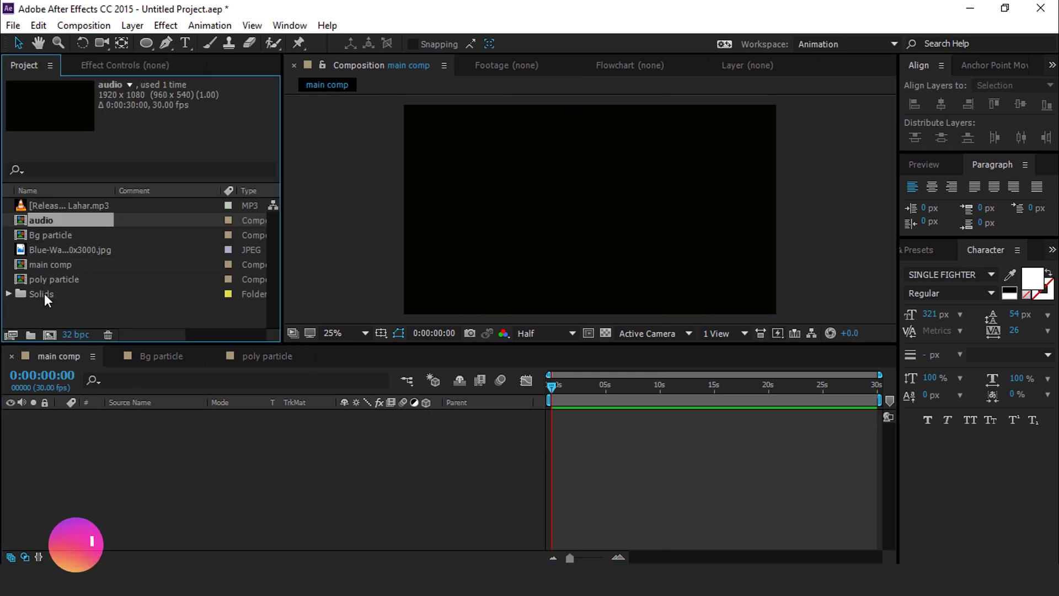
click(56, 234)
drag(21, 239, 122, 448)
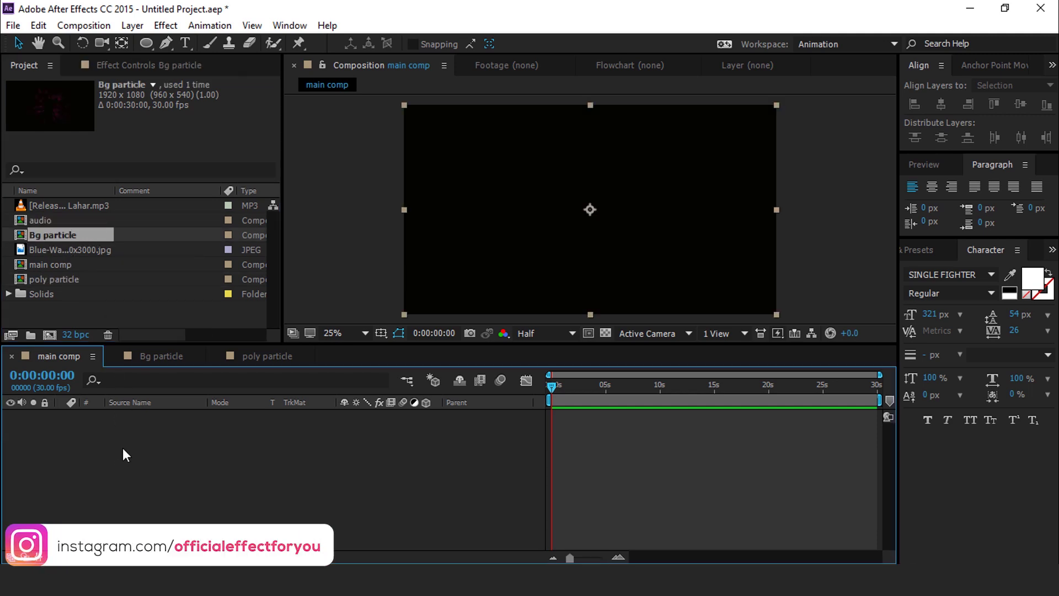
click(659, 384)
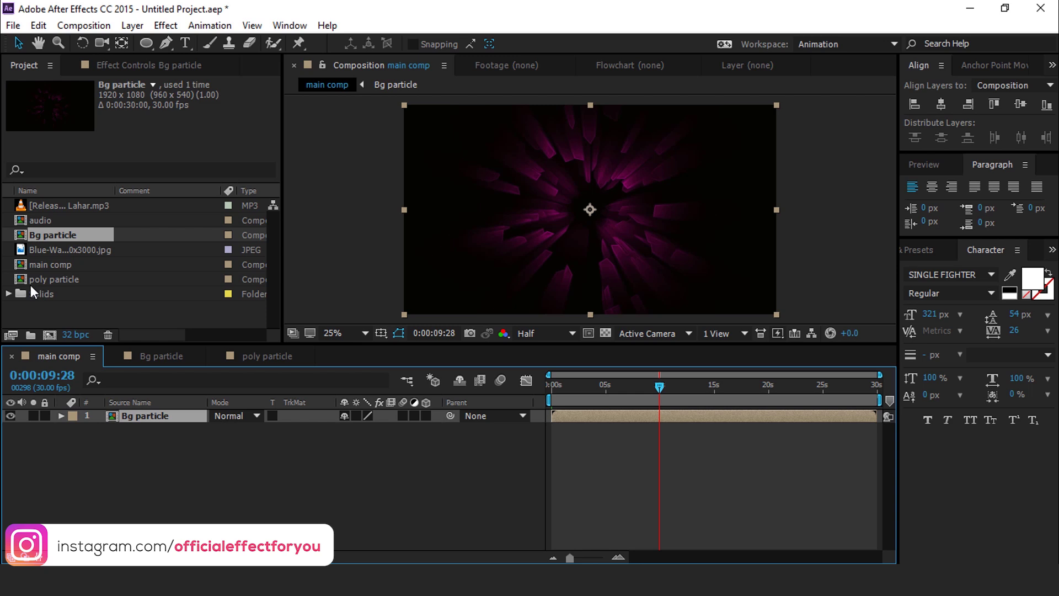
click(27, 280)
drag(14, 279, 130, 411)
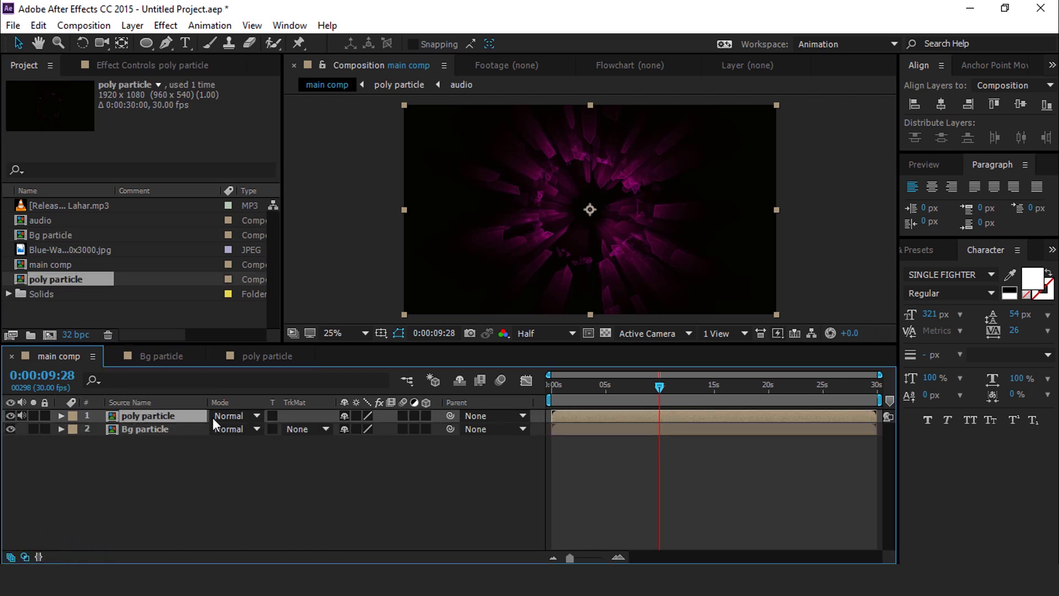
Set both particle layers' blending mode to Add.
shift+click(142, 433)
click(240, 413)
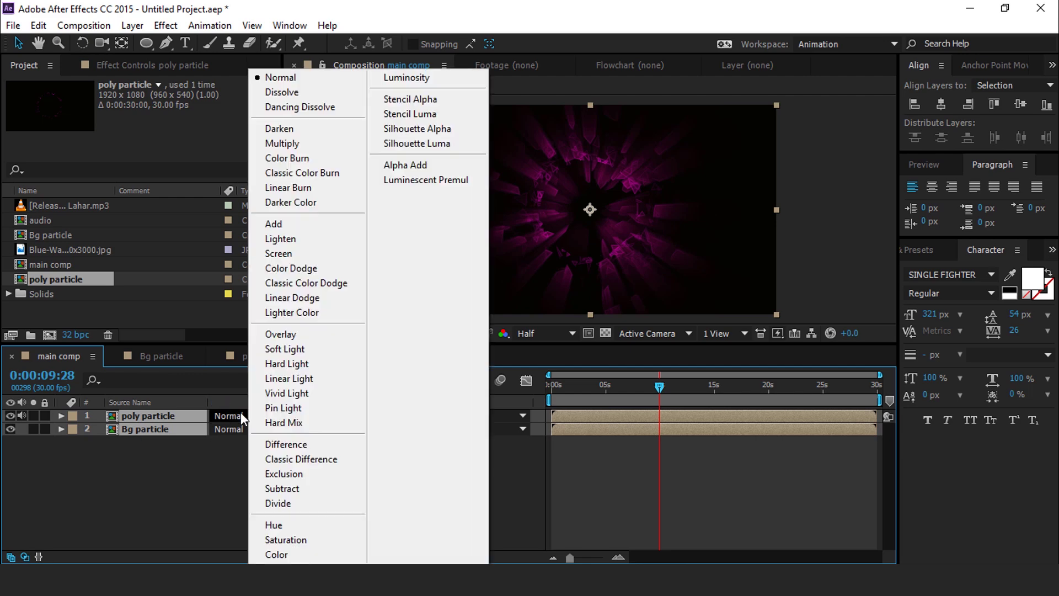
click(283, 223)
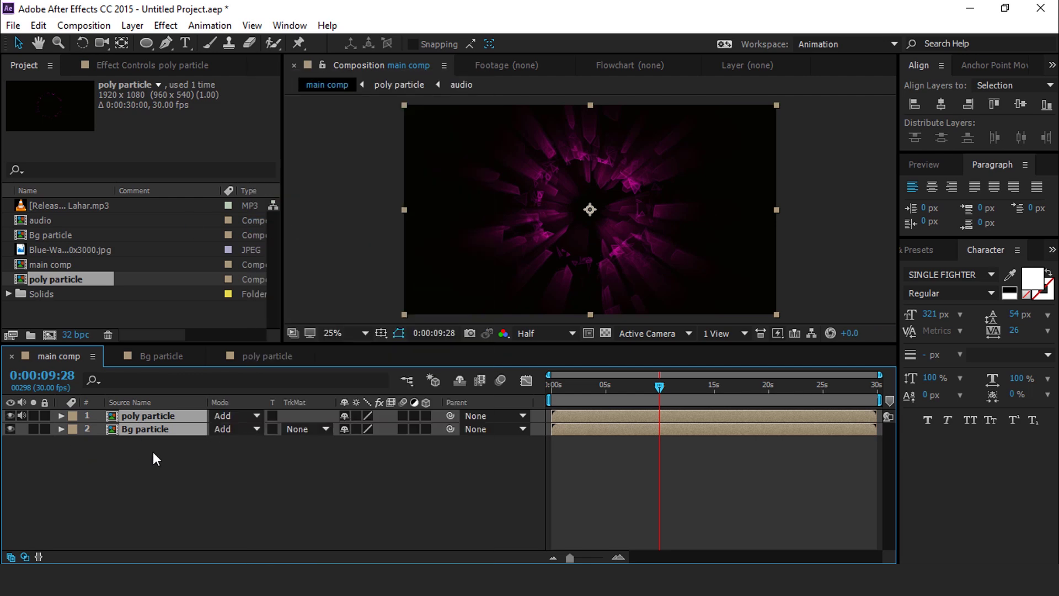
click(138, 477)
click(148, 416)
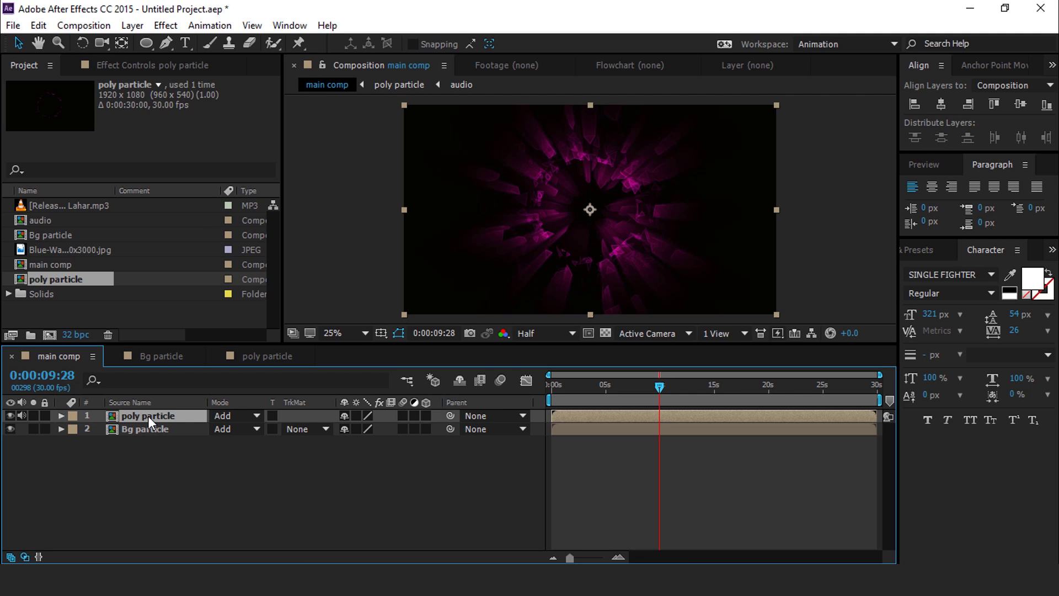
Duplicate poly particle and give the top copy an Exposure of 3.00.
key(ctrl+d)
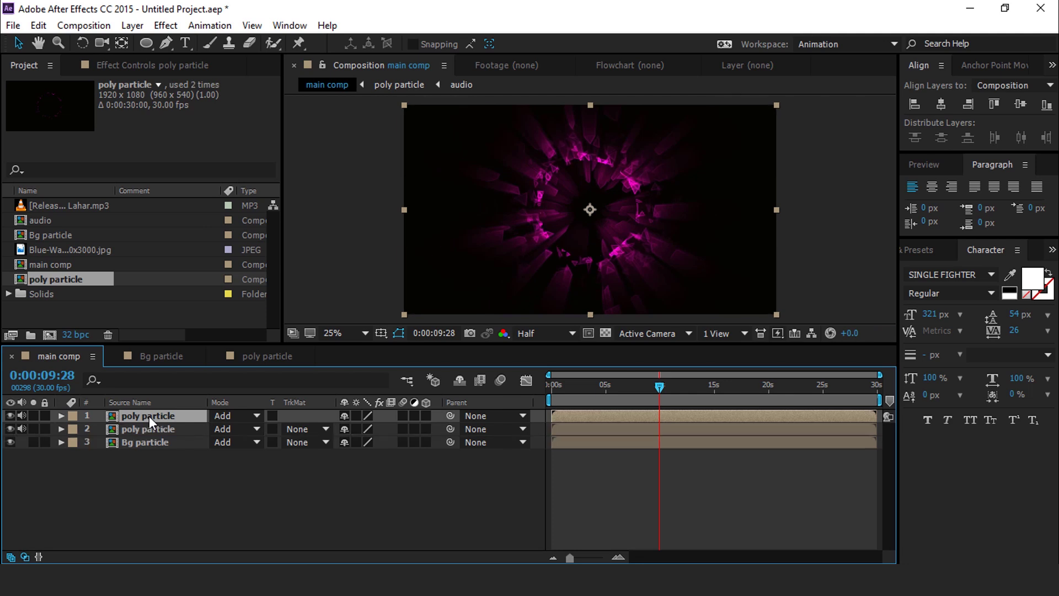
key(ctrl+space)
text(expo)
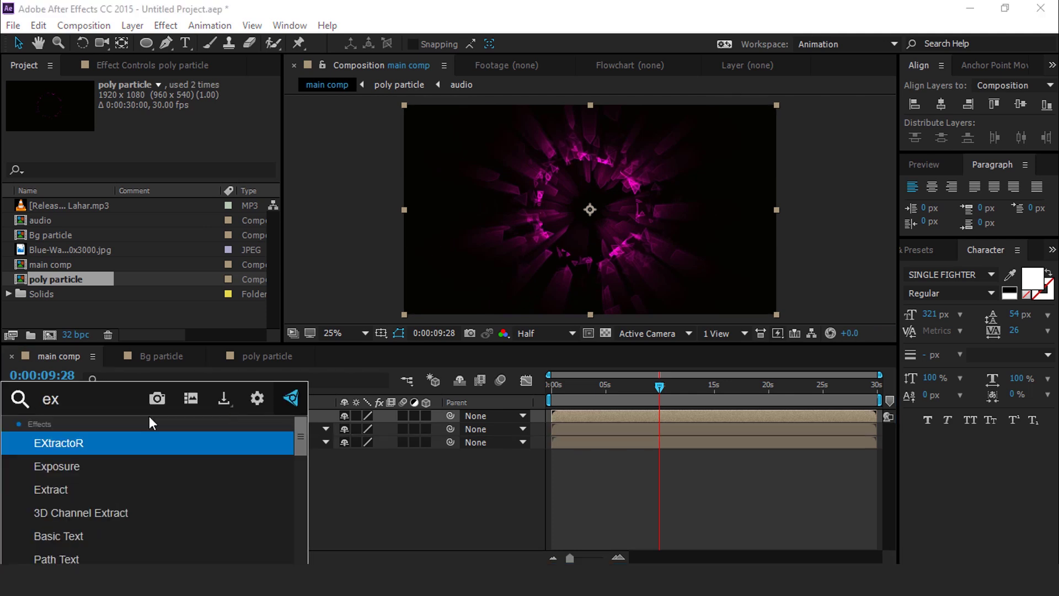
click(63, 445)
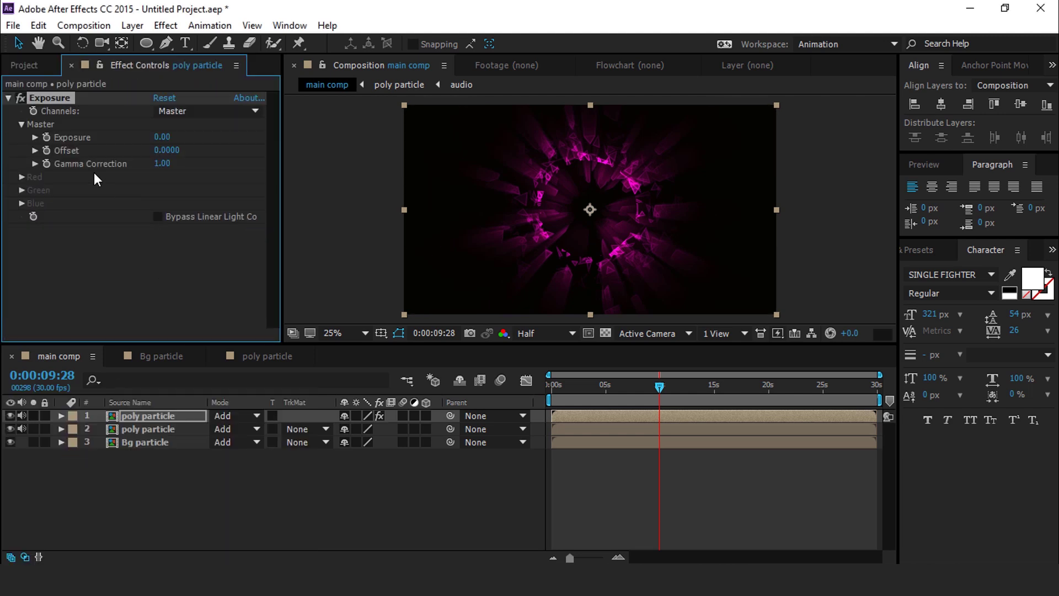
click(159, 139)
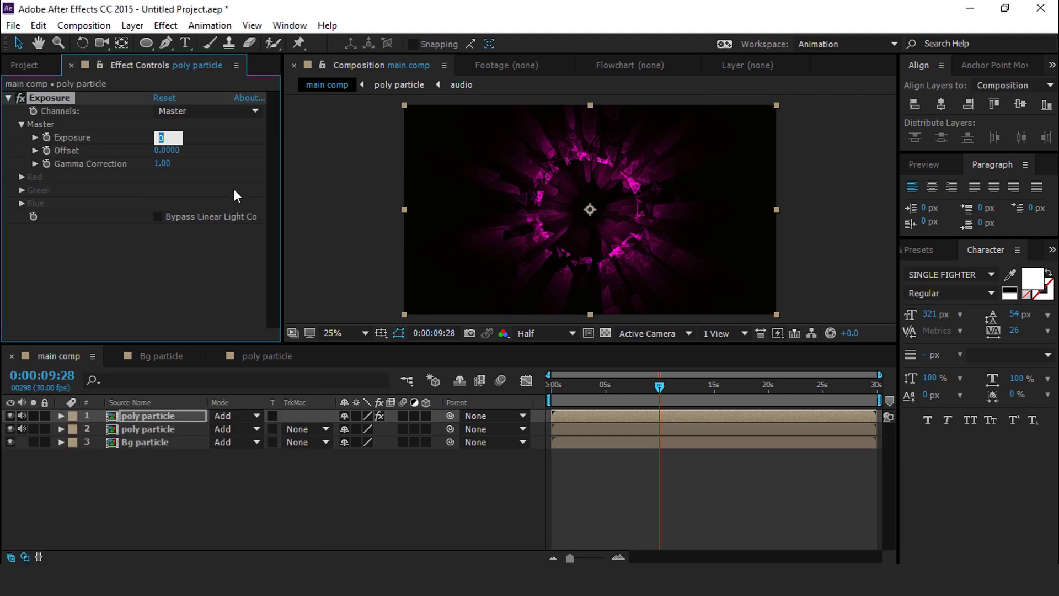
text(3)
key(Return)
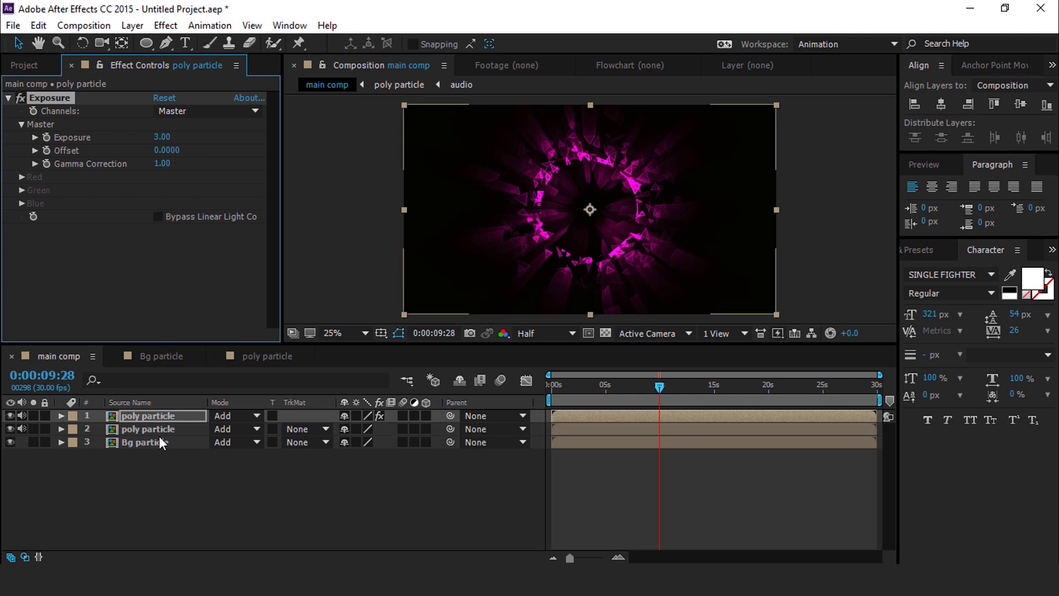
Paste the Exposure effect onto the second poly particle layer and set it to 2.00.
click(137, 431)
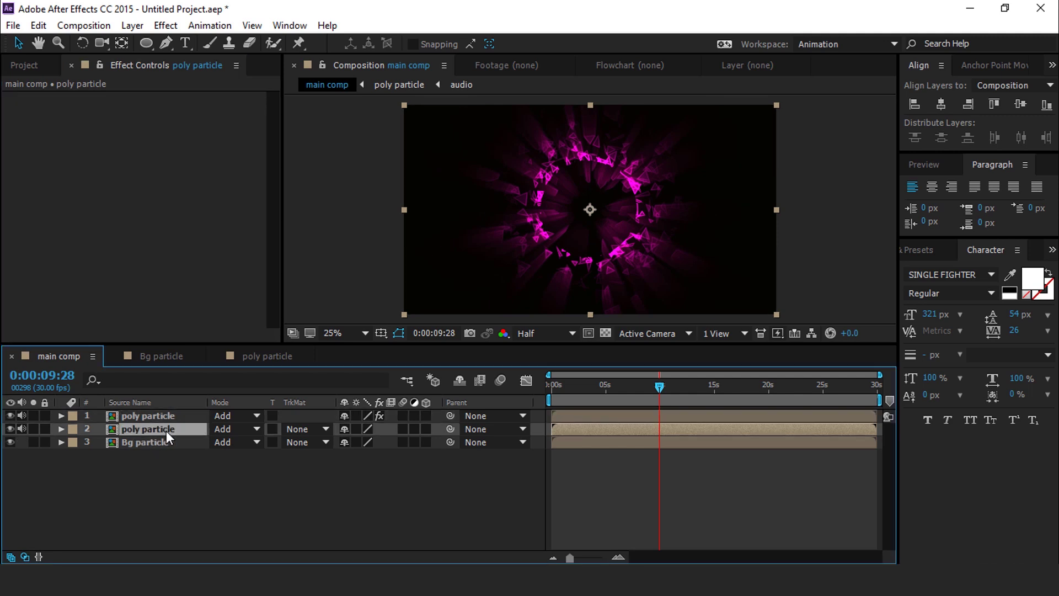
key(ctrl+v)
click(159, 138)
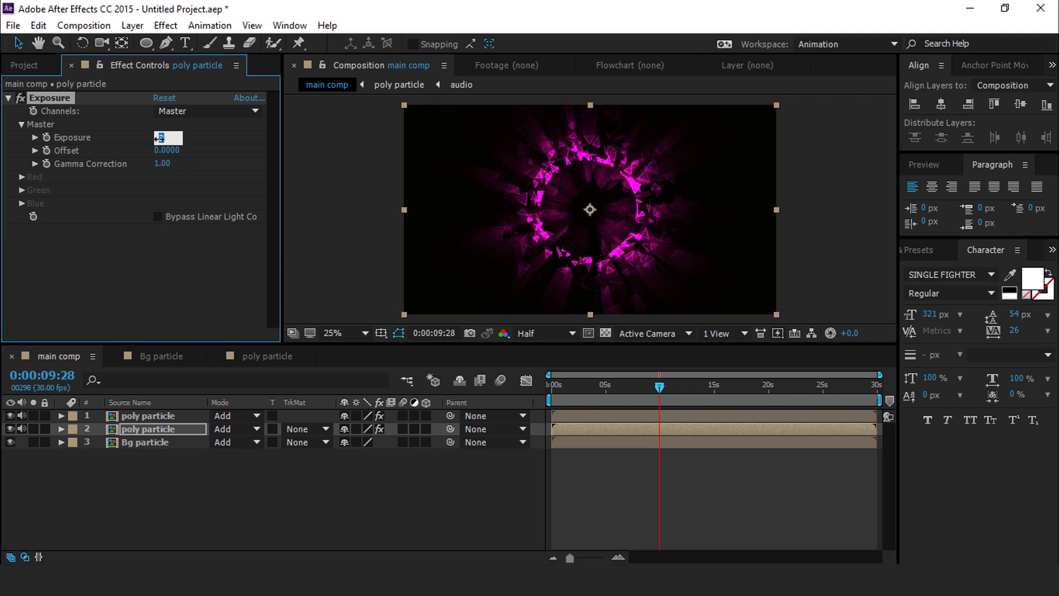
text(2)
key(Return)
click(218, 499)
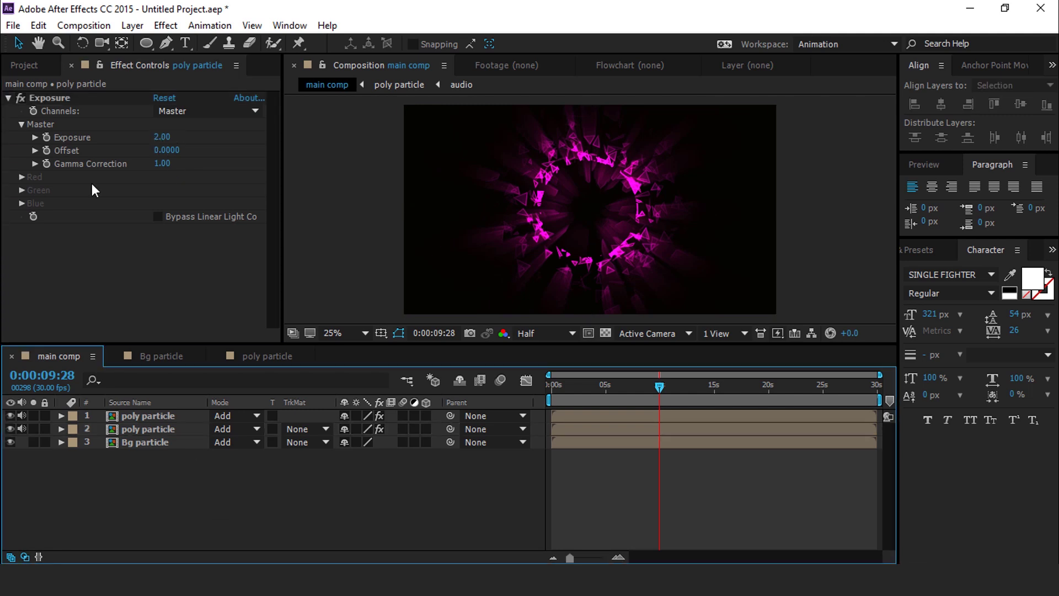
click(29, 63)
Duplicate the poly particle comp, rename it 'dust particle', and open it.
click(76, 279)
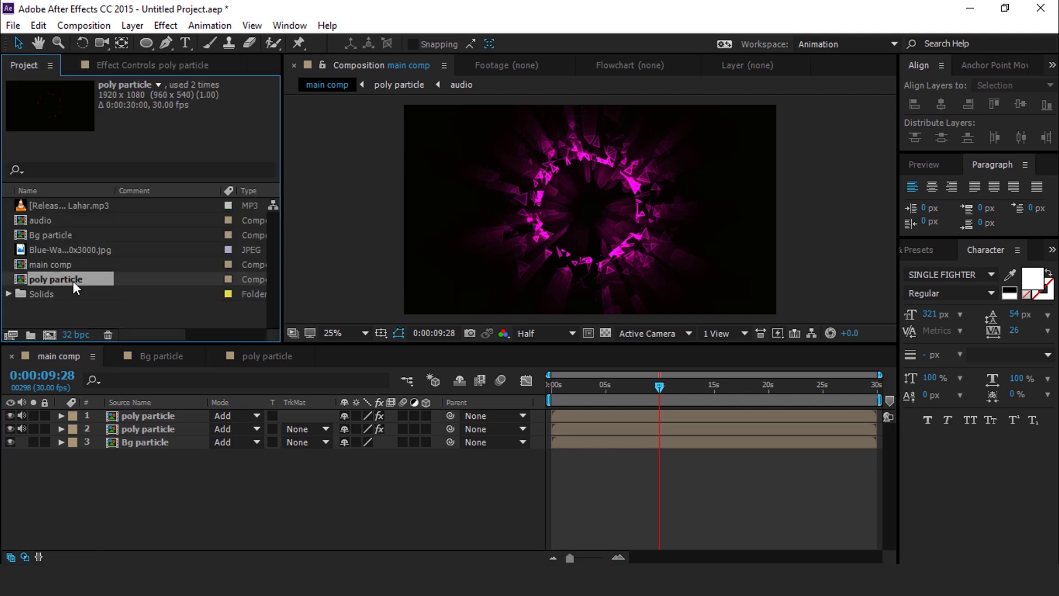
key(ctrl+d)
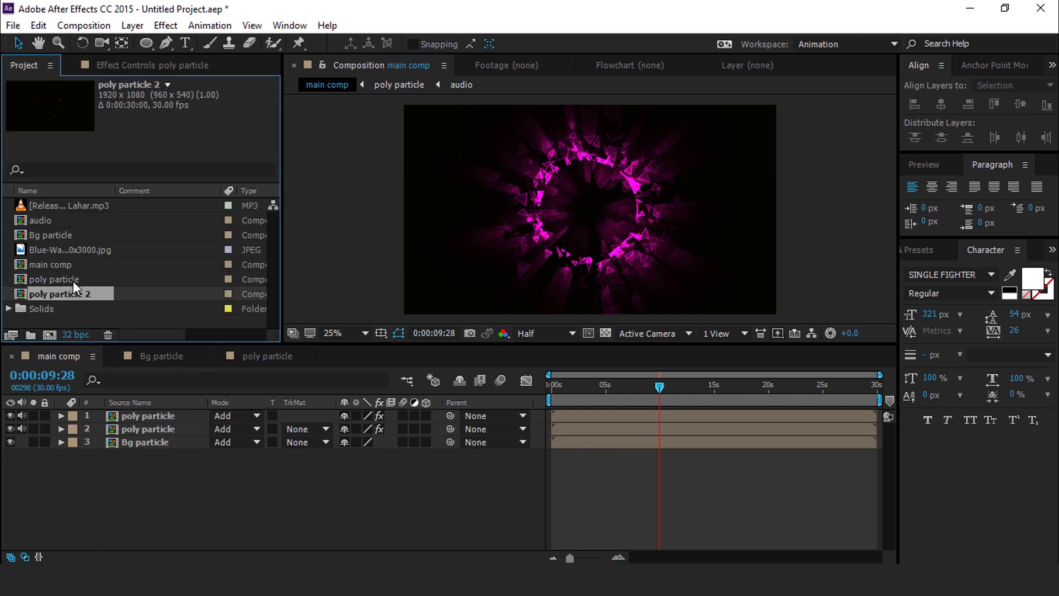
key(Return)
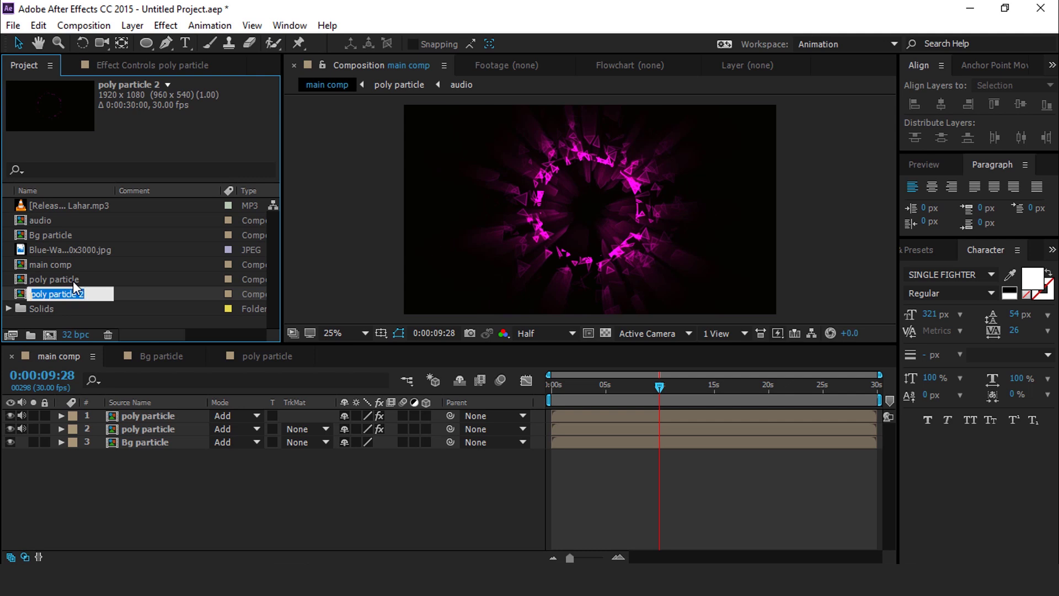
text(dust particle)
key(Return)
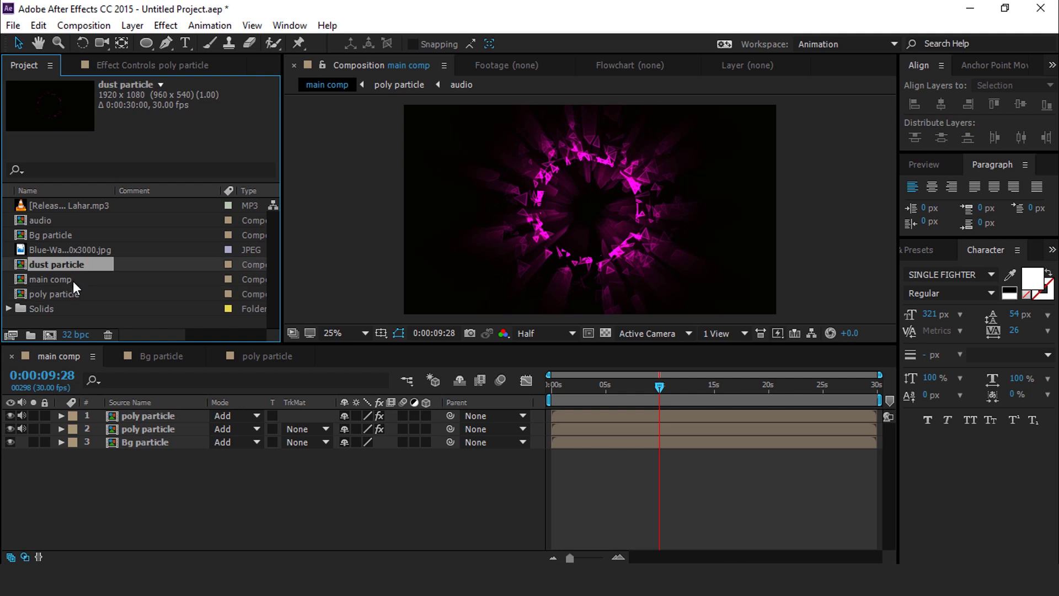
double_click(65, 264)
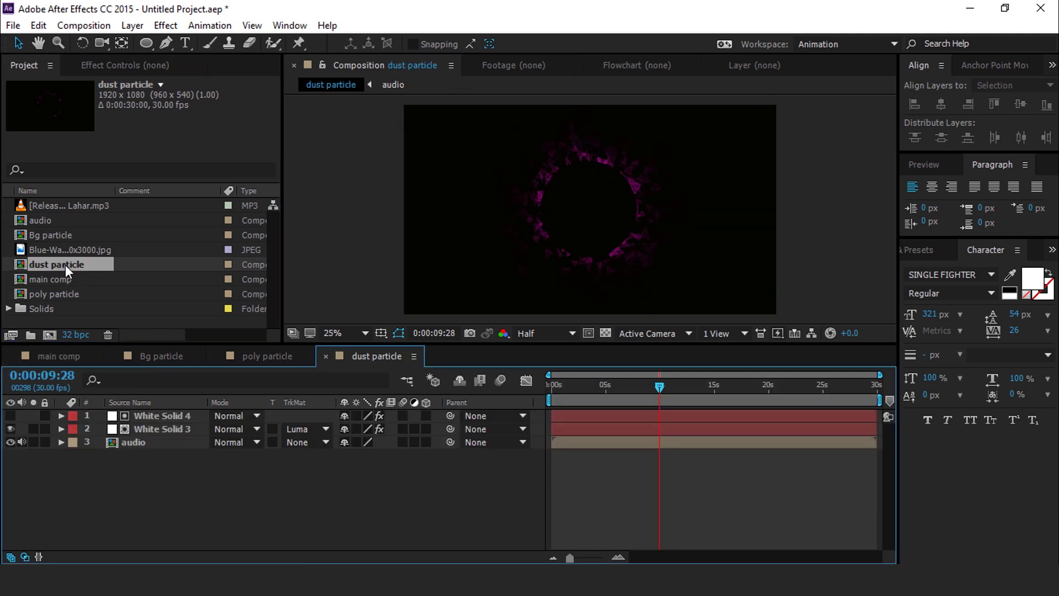
Delete the Fast Blur, Find Edges and Tint effects from White Solid 3.
click(164, 428)
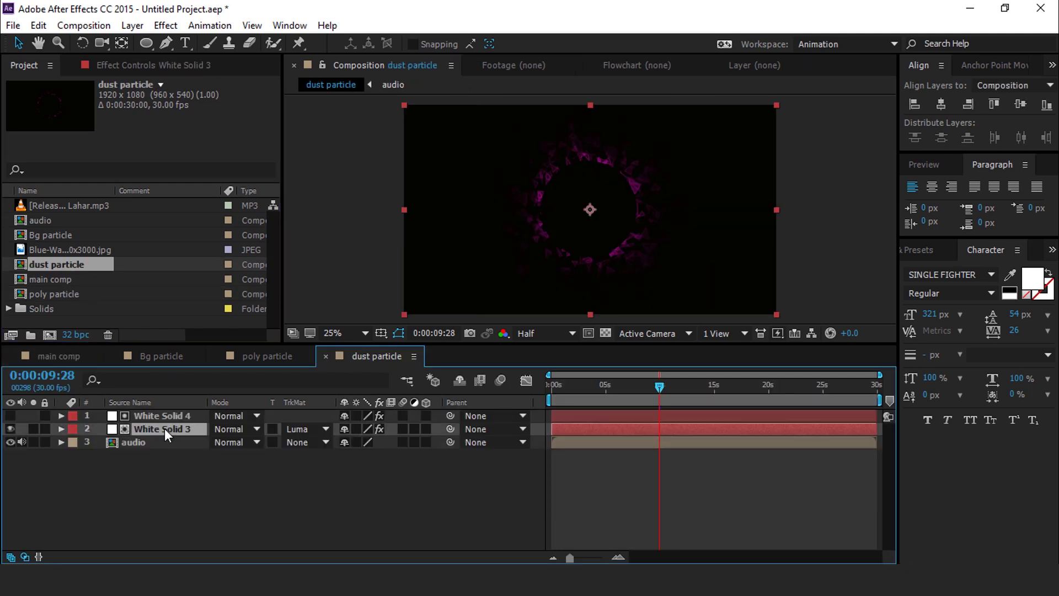
click(152, 63)
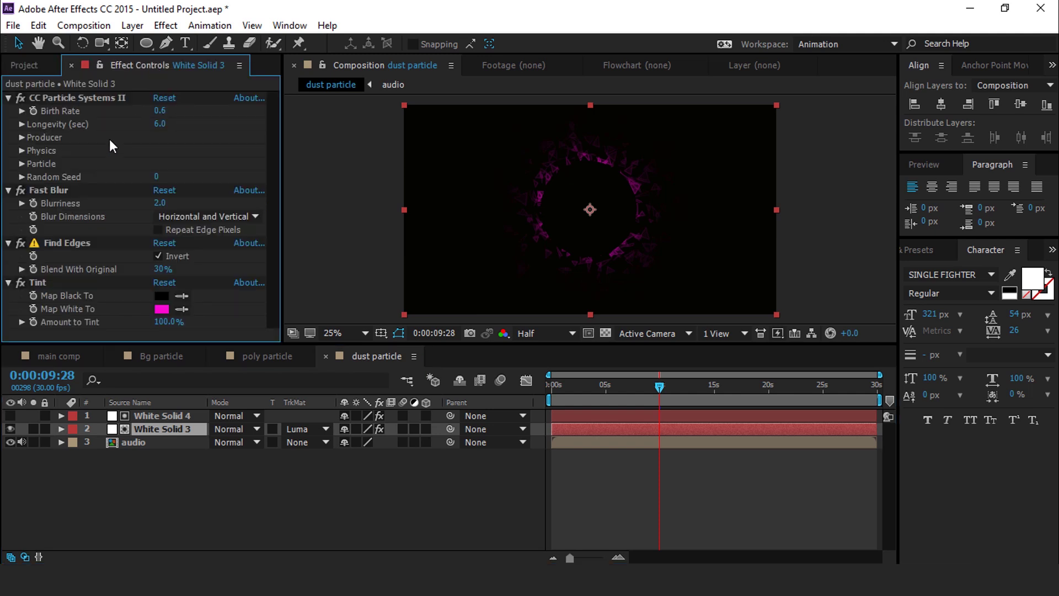
click(49, 190)
shift+click(54, 283)
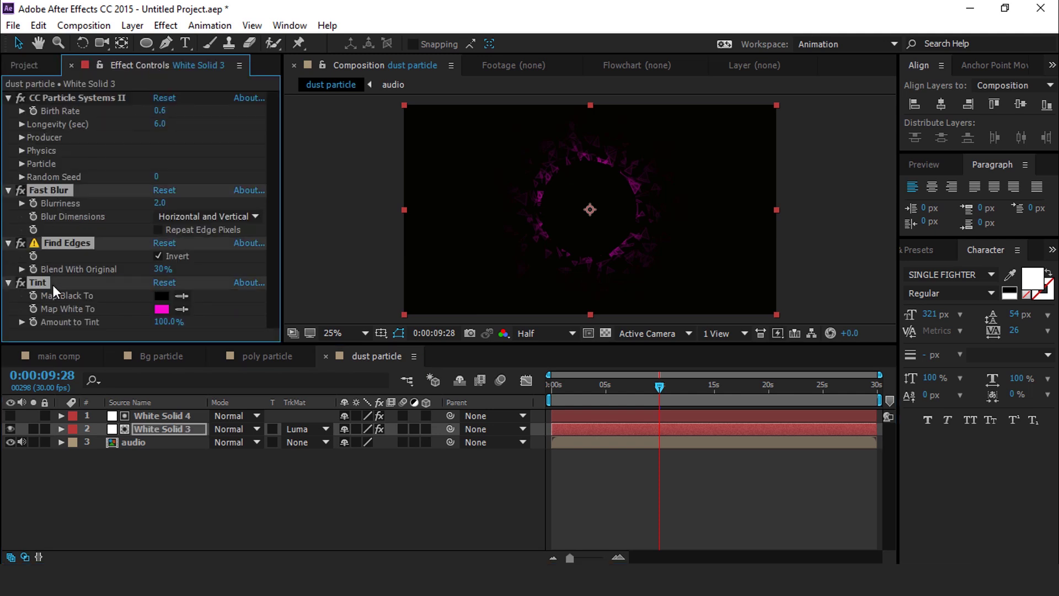
key(Delete)
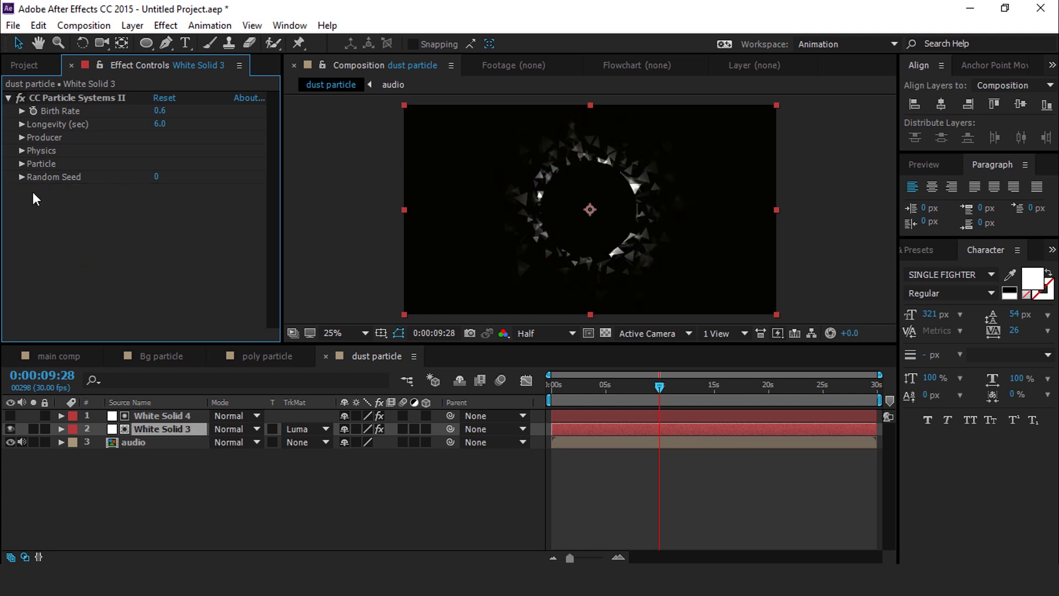
Make the dust particles Motion Polygon shapes with size 0.5 and an Oscillate opacity map.
click(21, 163)
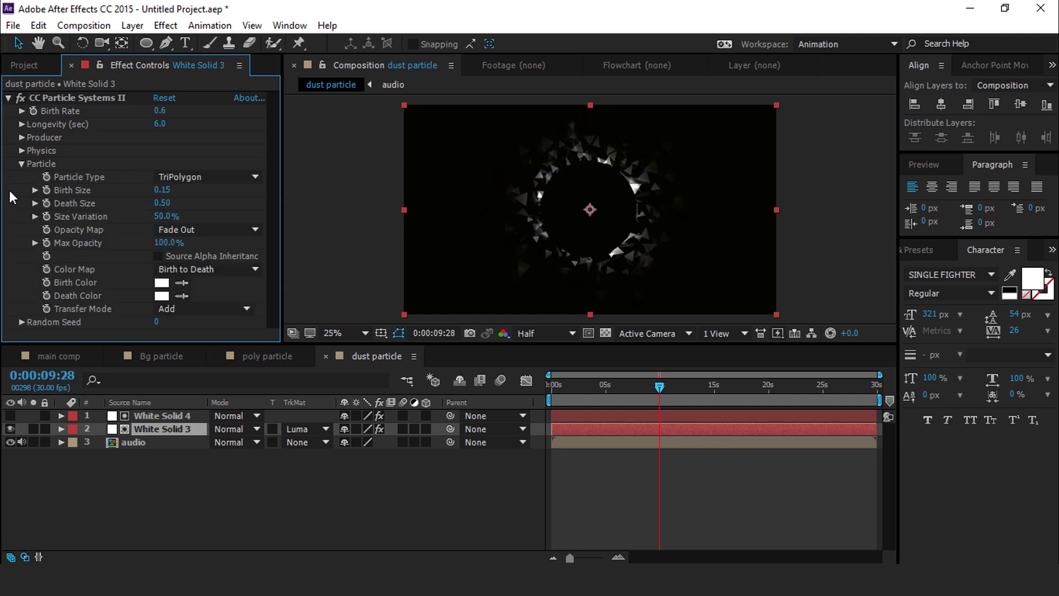
click(236, 178)
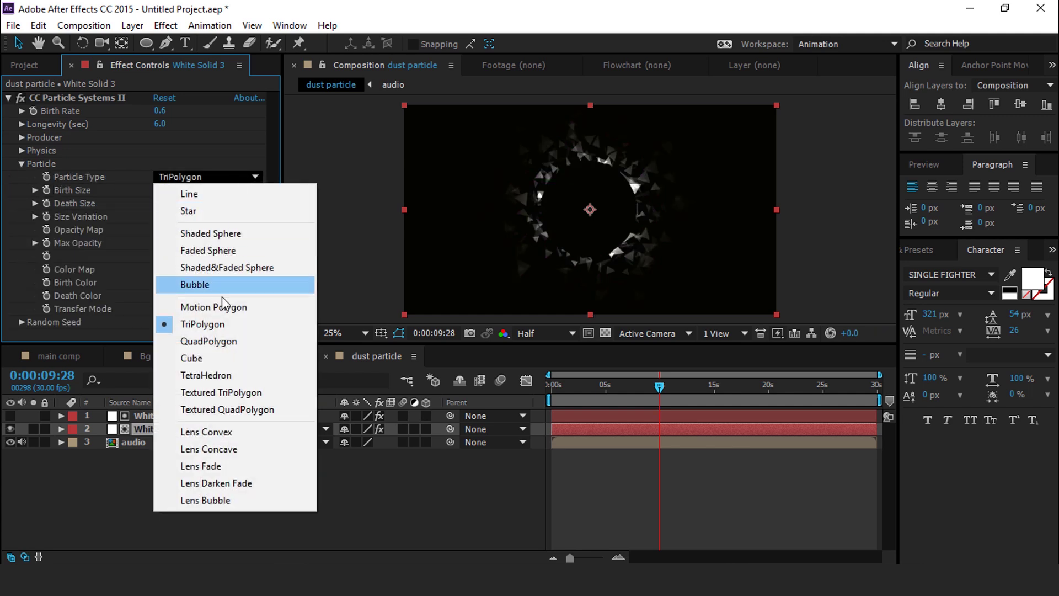
click(211, 308)
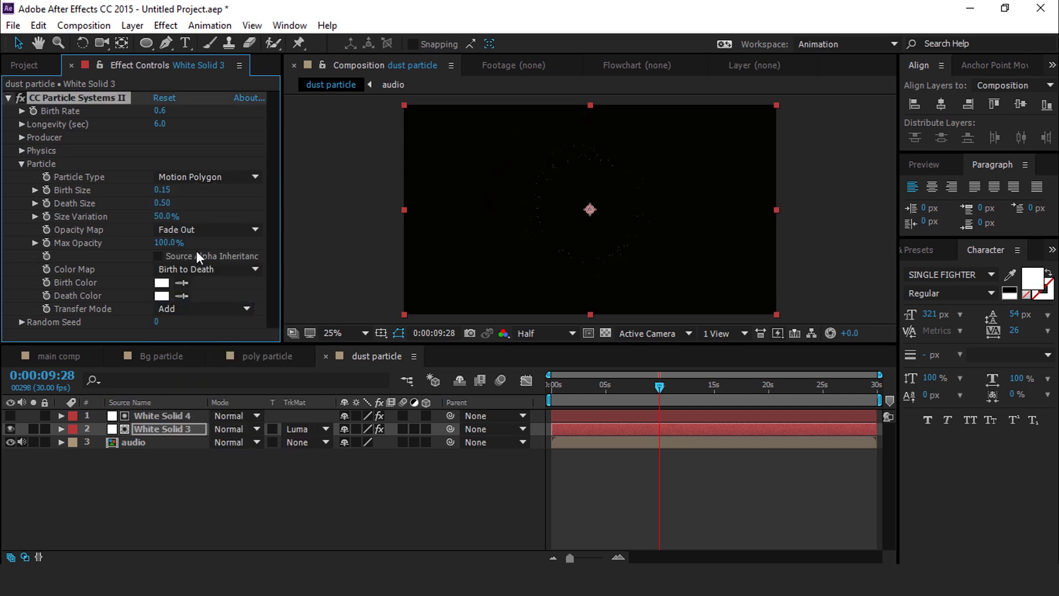
click(167, 192)
text(0.5)
key(Return)
click(211, 229)
click(193, 329)
Apply a Fill effect to the particles and set its colour to pink.
key(ctrl+space)
text(f)
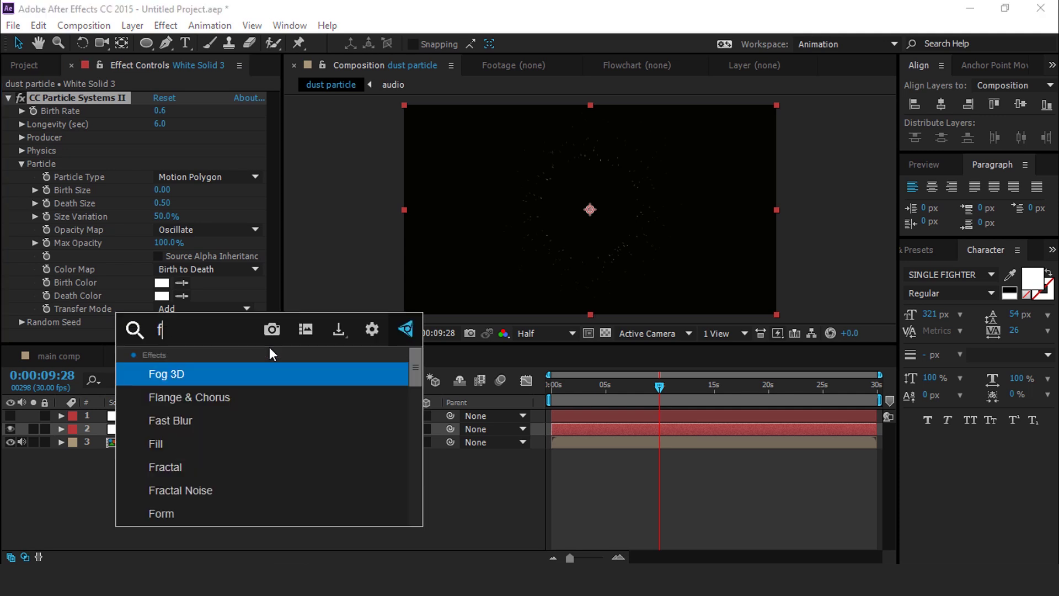
text(ill)
key(Return)
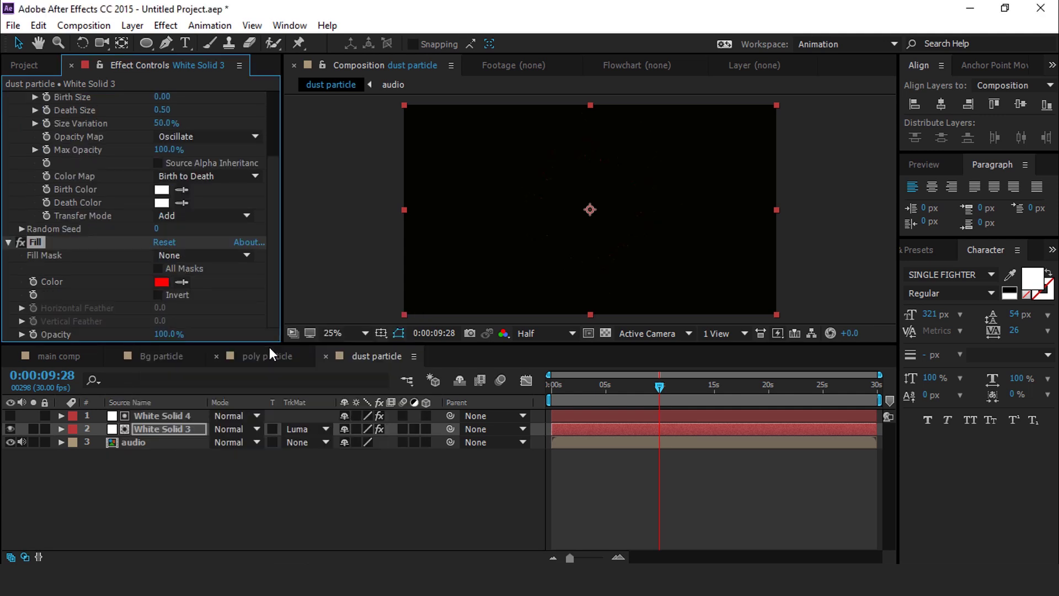
click(158, 283)
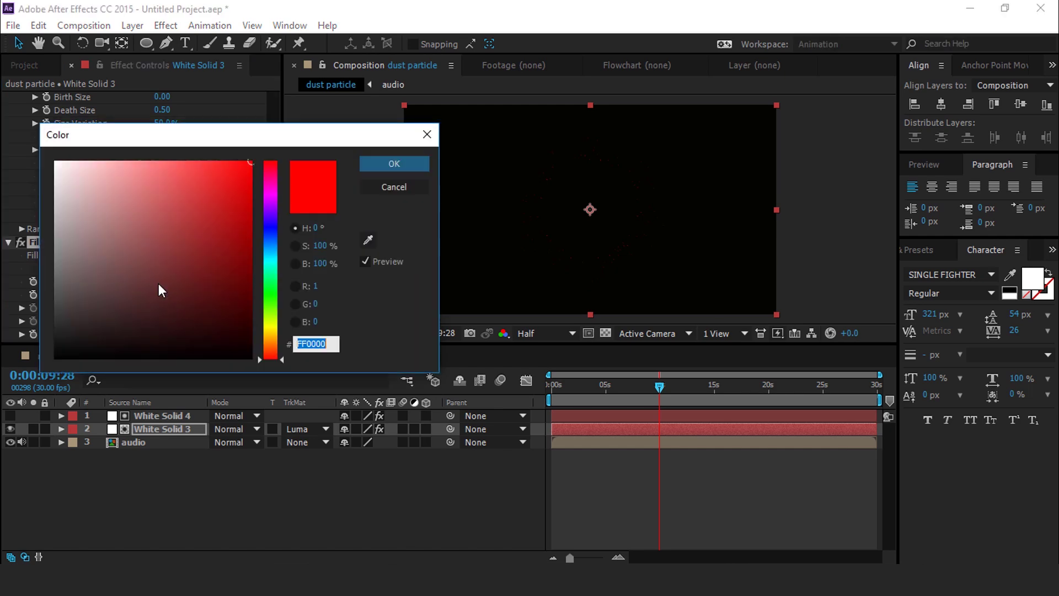
click(270, 183)
click(391, 161)
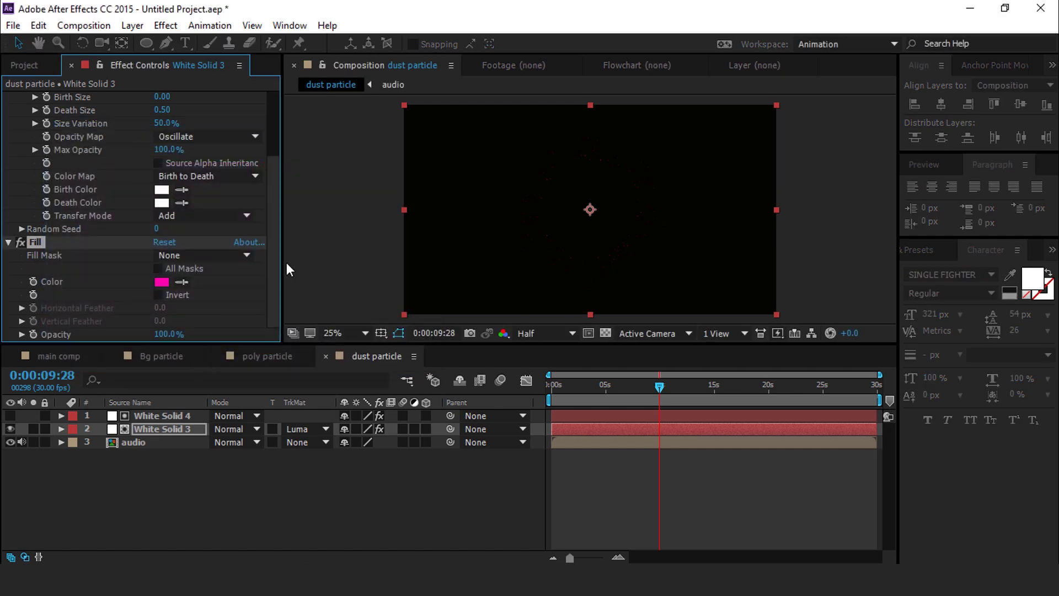
Add Fast Blur to the particle layer with Blurriness 1.0.
key(ctrl+space)
text(fast)
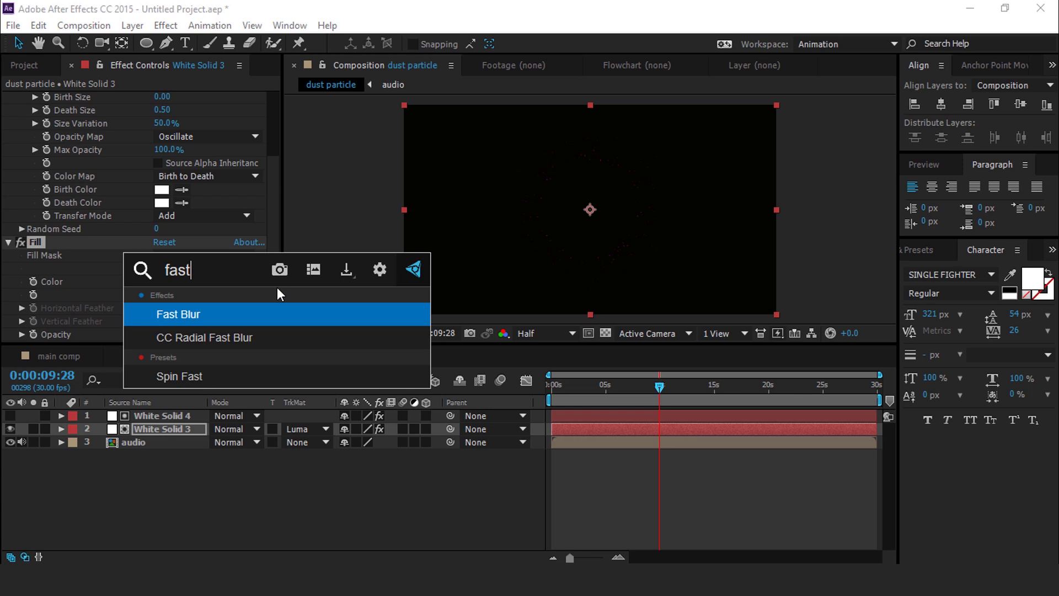
key(Return)
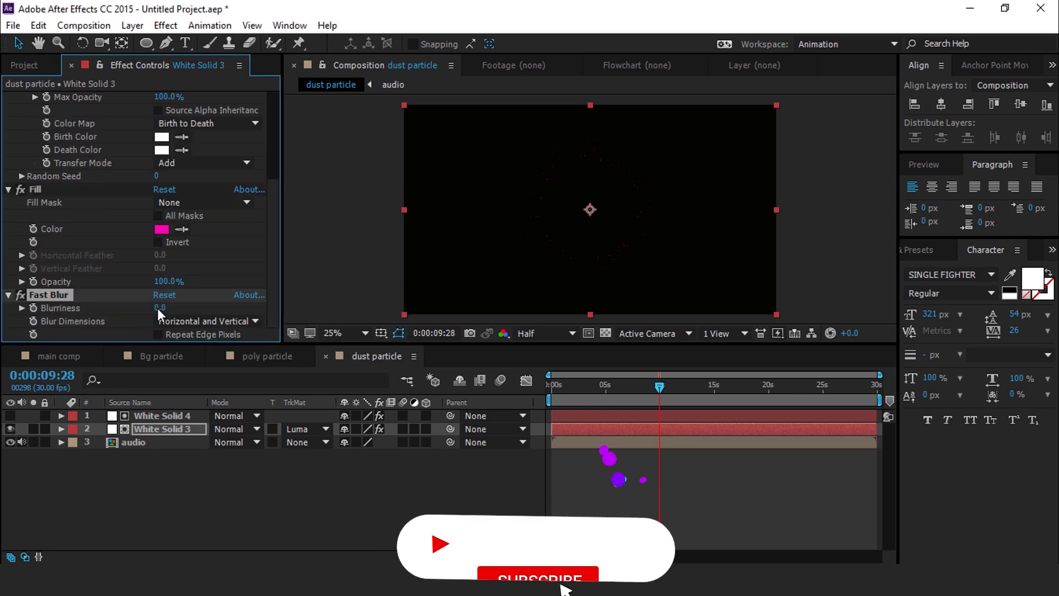
click(159, 308)
text(1)
key(Return)
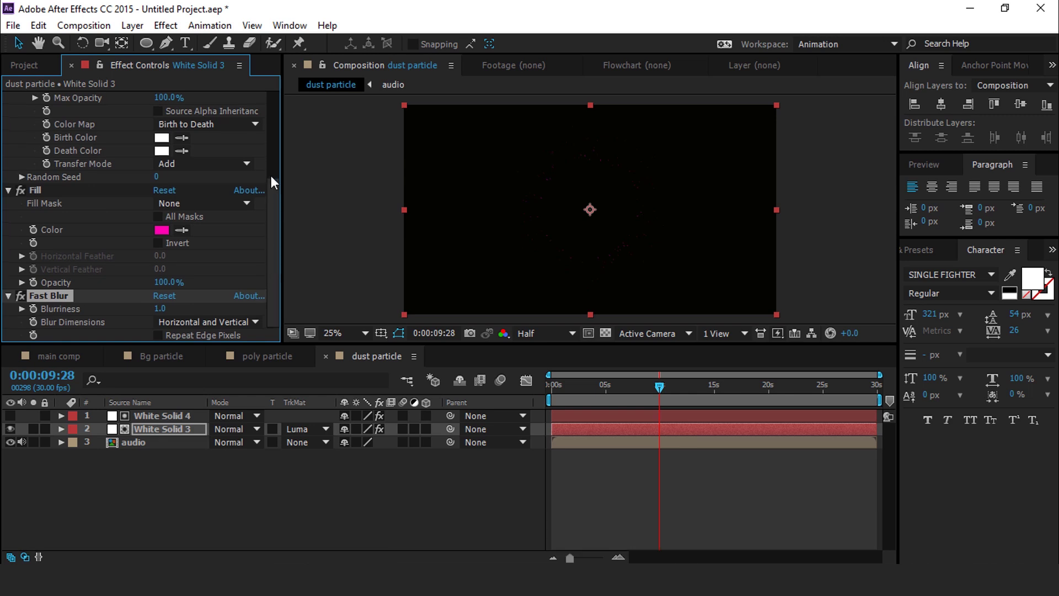
Delete the Audio Spectrum and CC Radial Fast Blur effects from White Solid 4.
scroll(270, 120, up, 5)
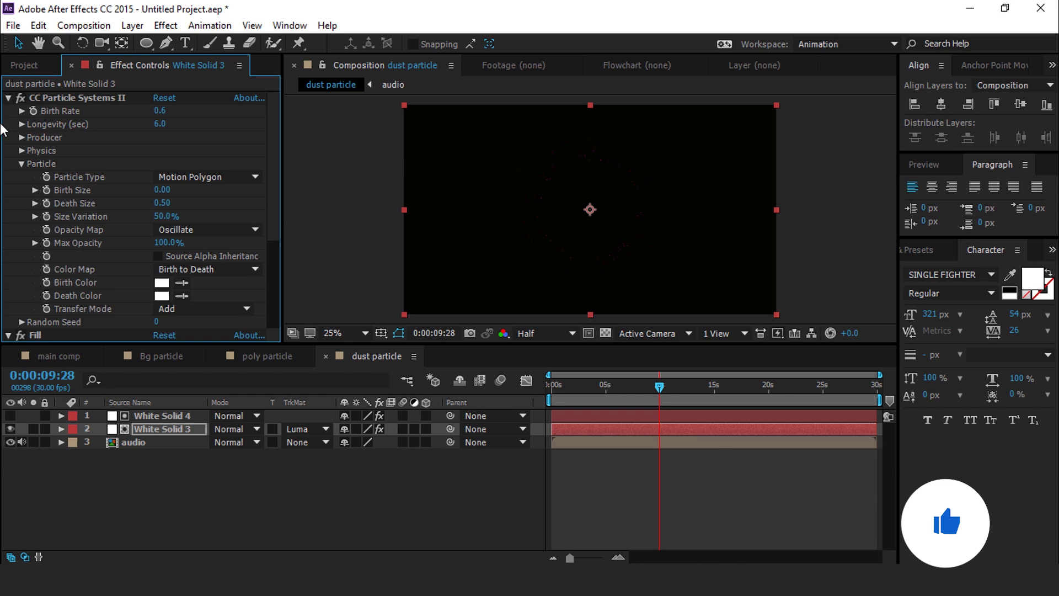
click(160, 123)
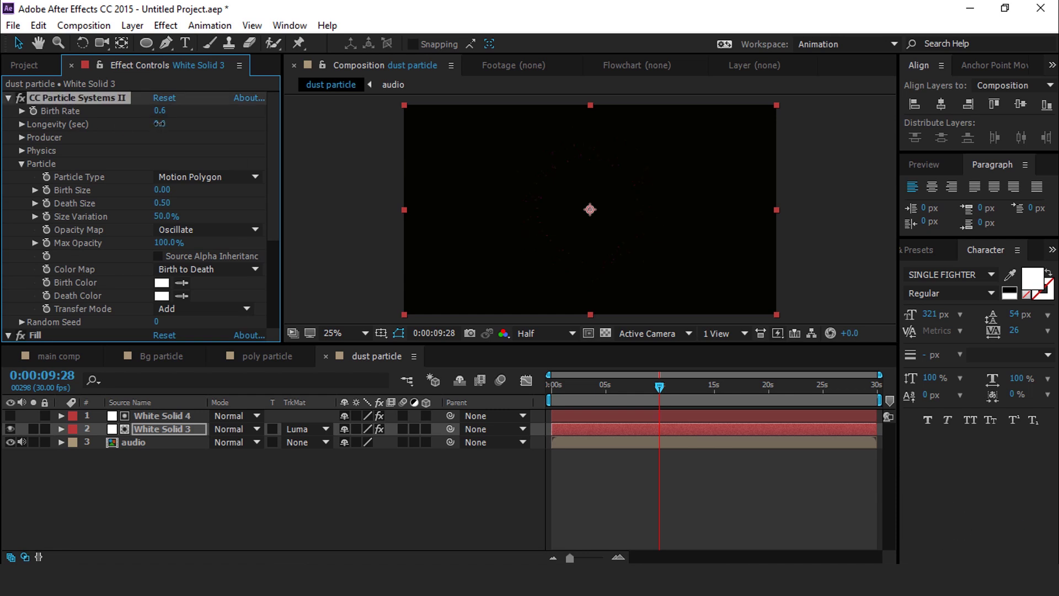
click(157, 415)
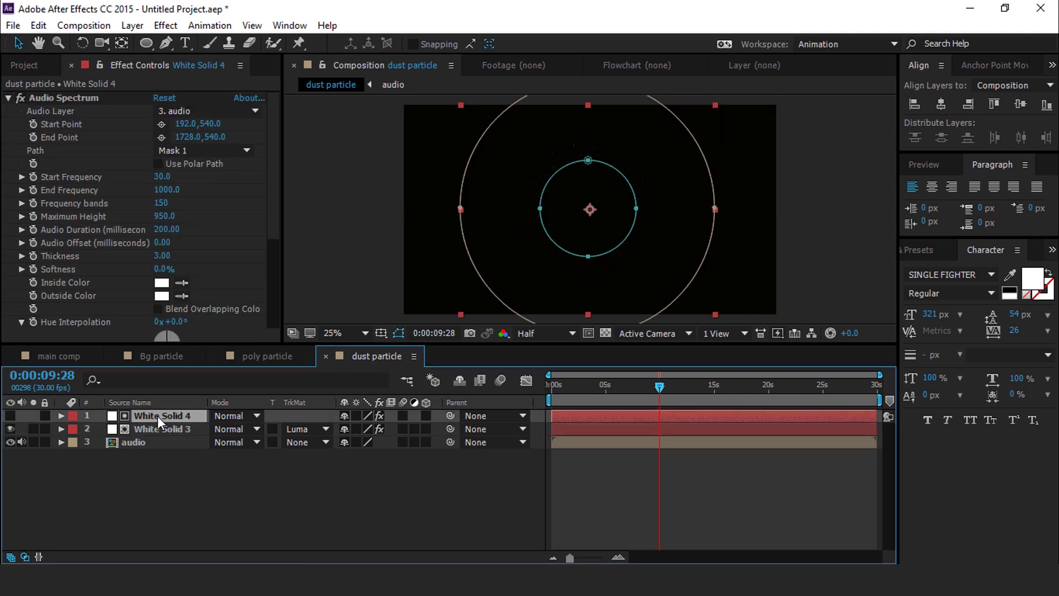
click(73, 97)
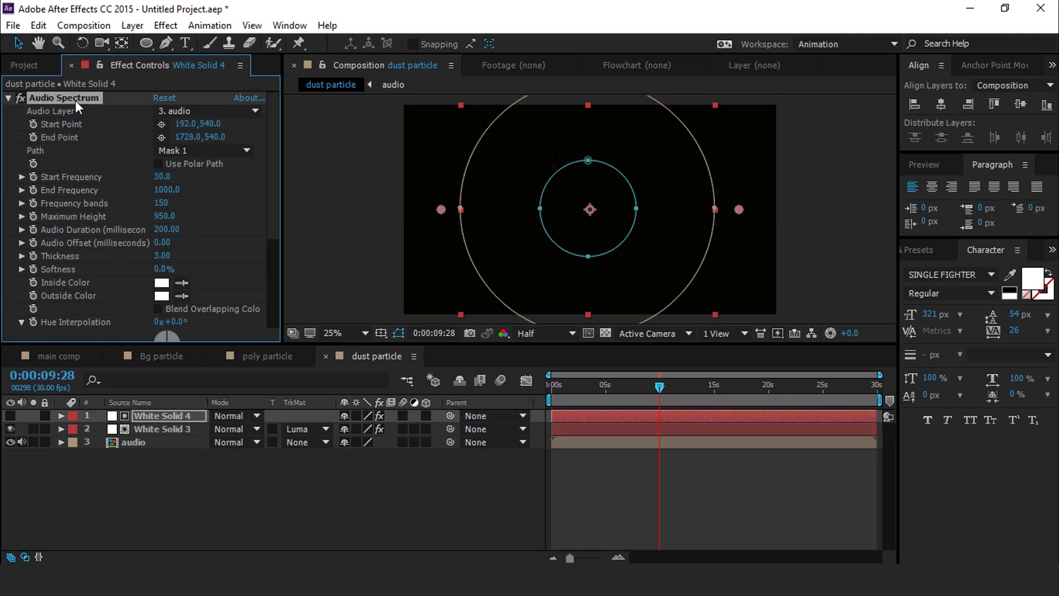
key(Delete)
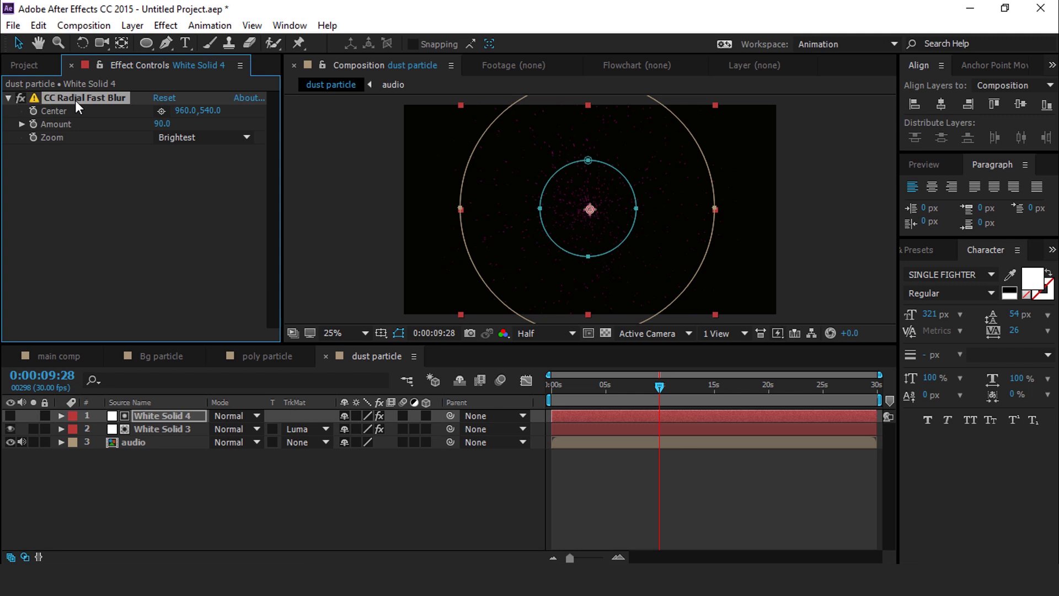
key(Delete)
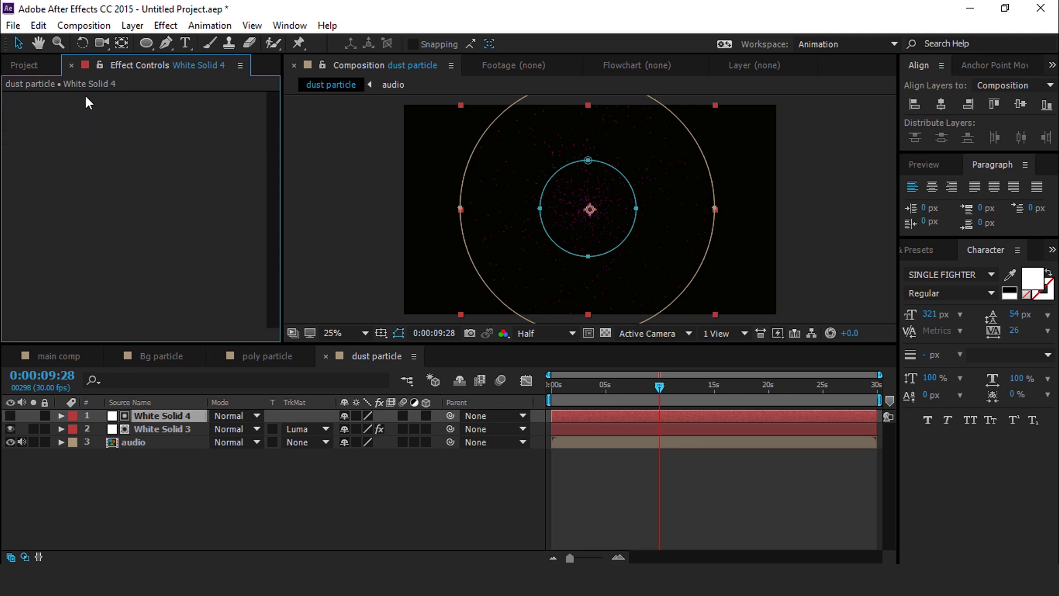
Set White Solid 4's Mask 1 to Subtract and move it below Mask 2.
click(62, 416)
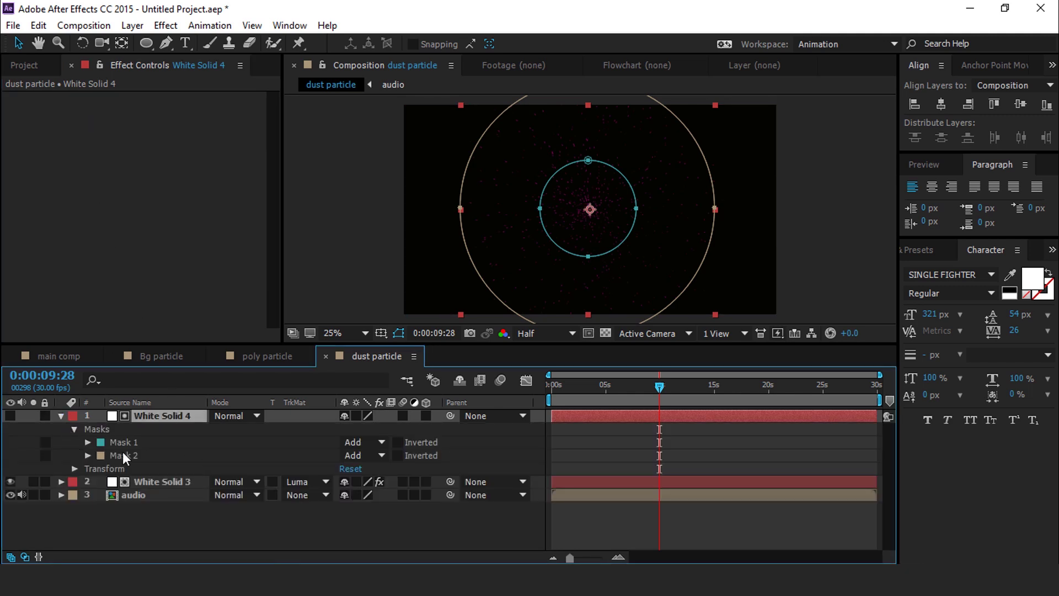
click(128, 441)
click(360, 441)
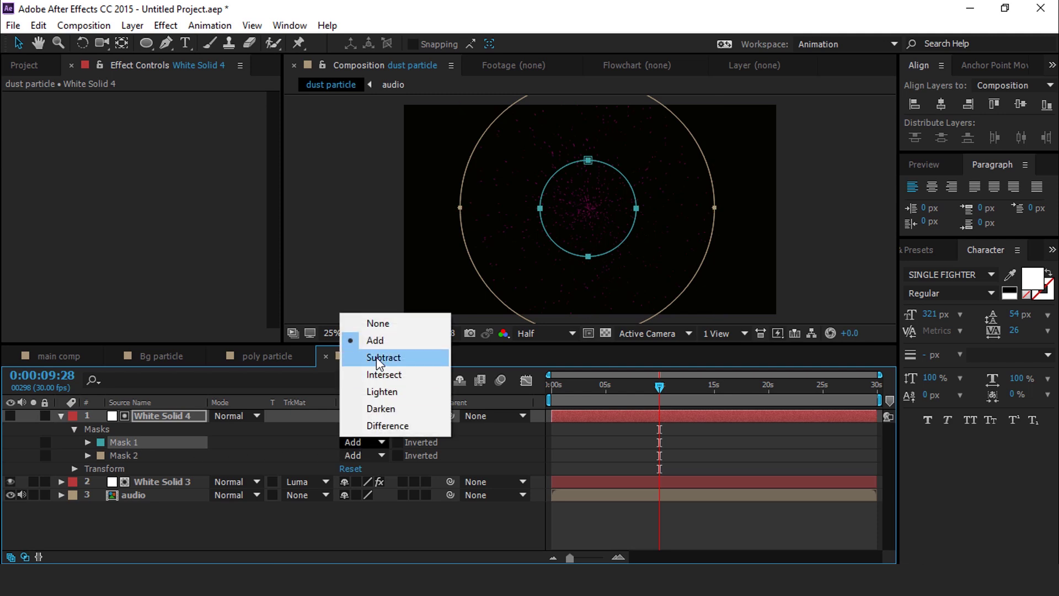
click(384, 358)
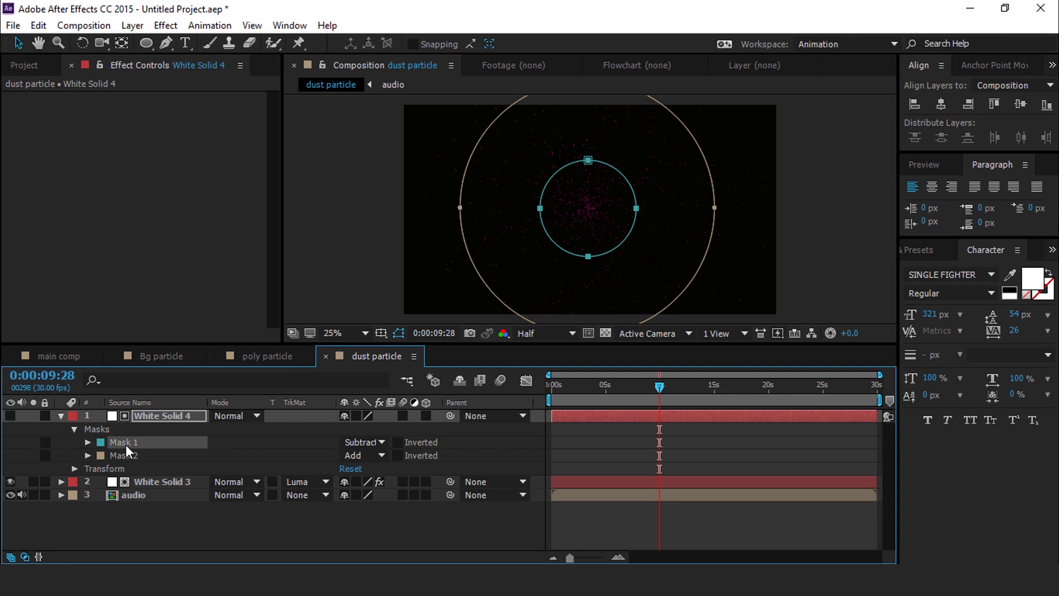
drag(124, 441, 128, 459)
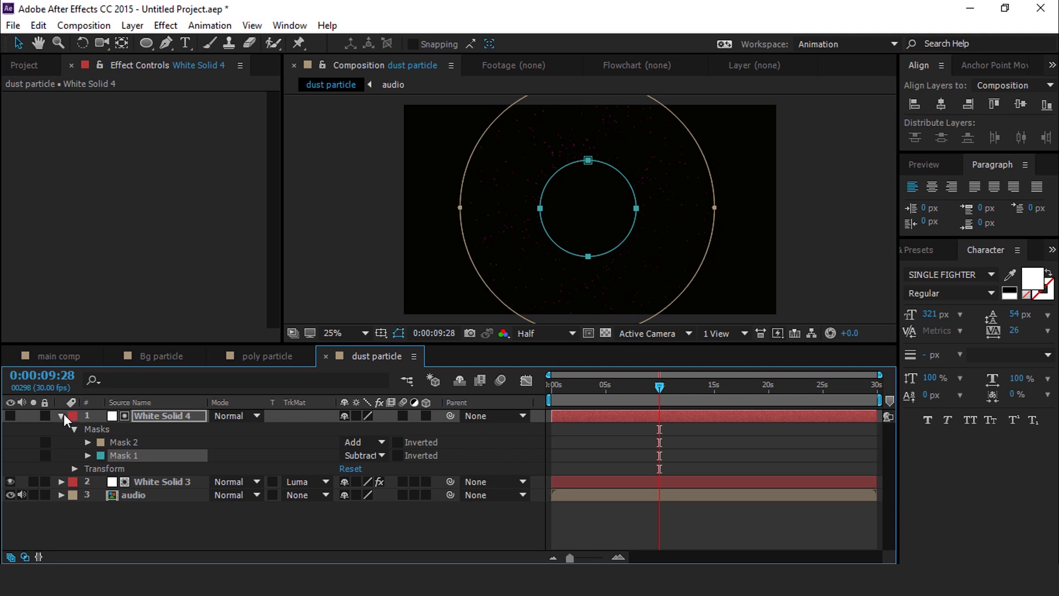
Add a Fill effect to White Solid 4 with colour FFFFFF.
click(156, 416)
key(ctrl+space)
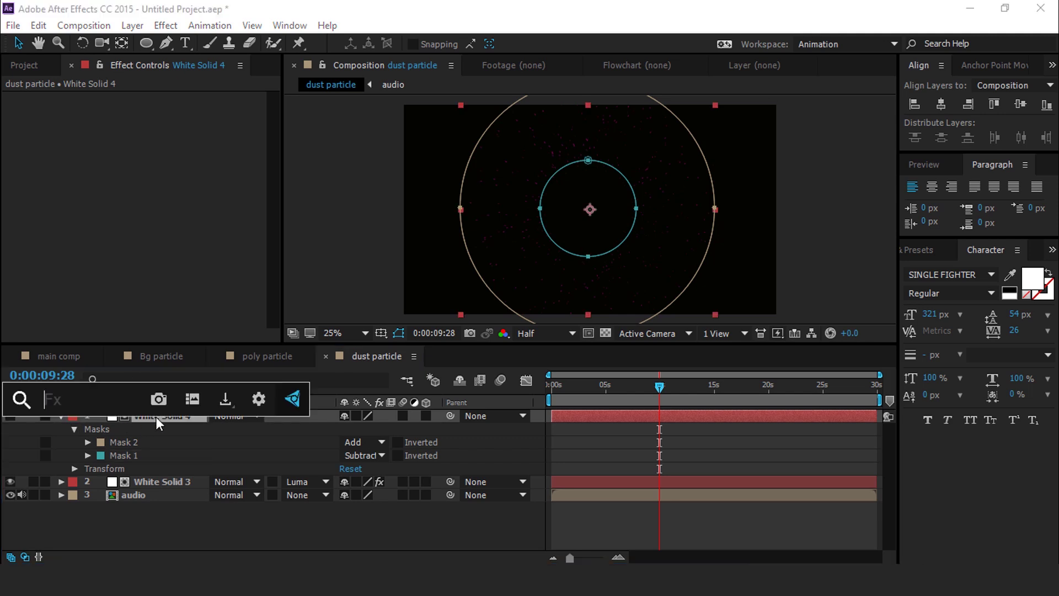
text(fill)
key(Return)
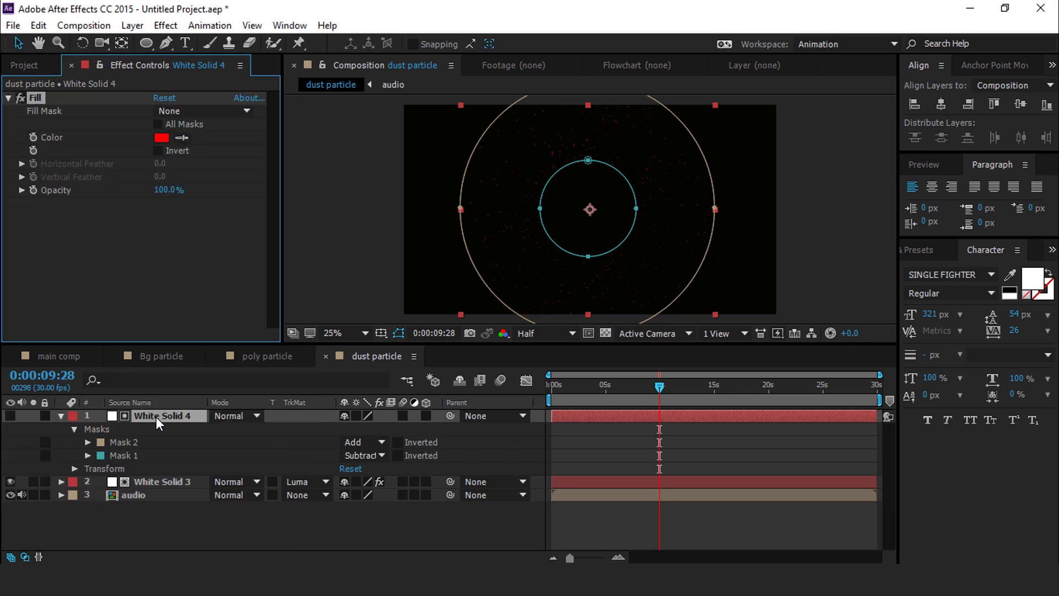
click(163, 138)
text(ffffff)
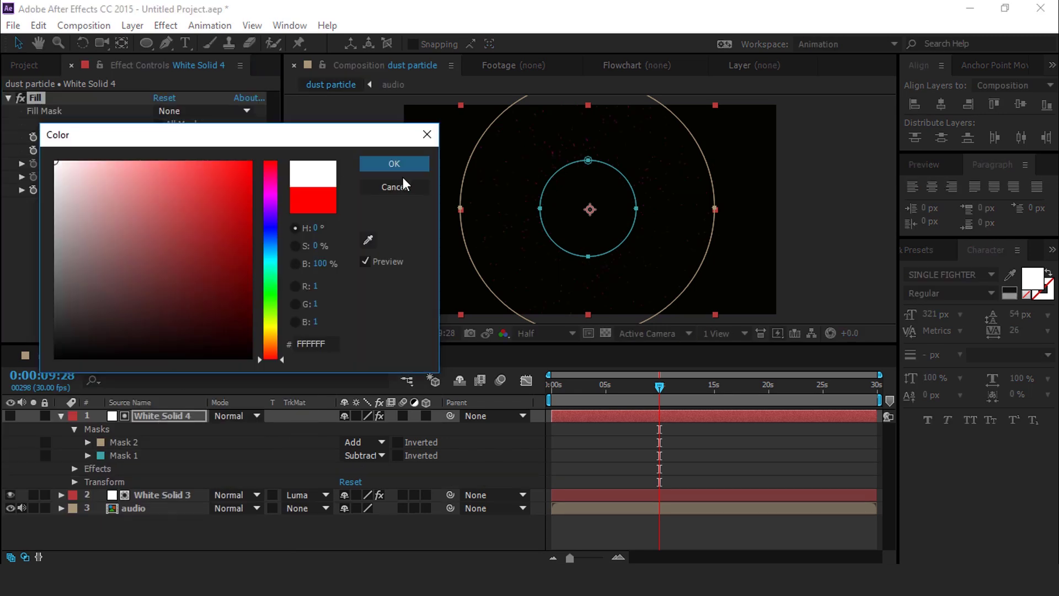
click(395, 164)
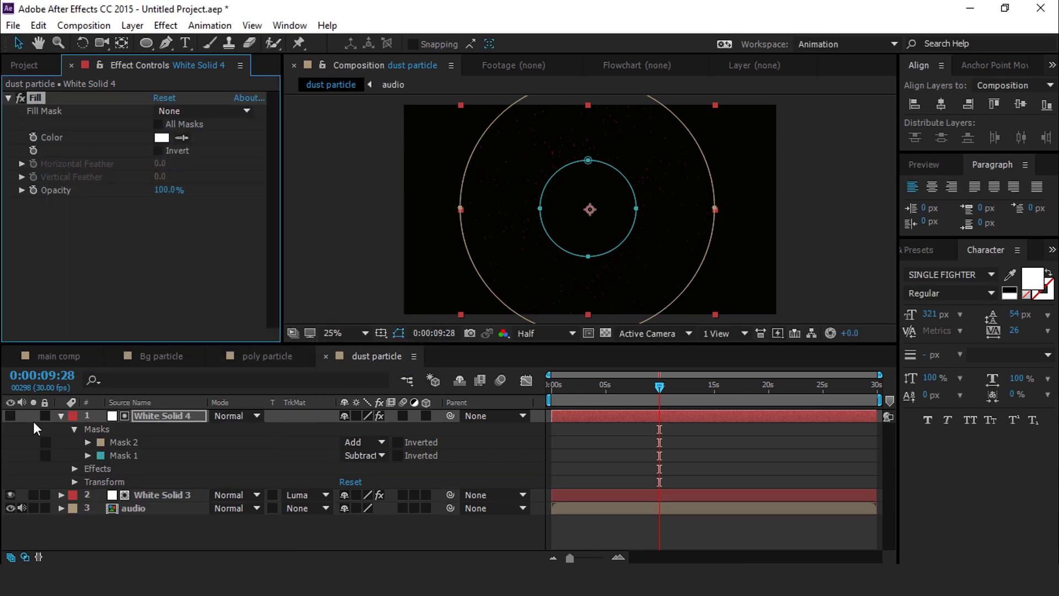
click(61, 416)
click(205, 479)
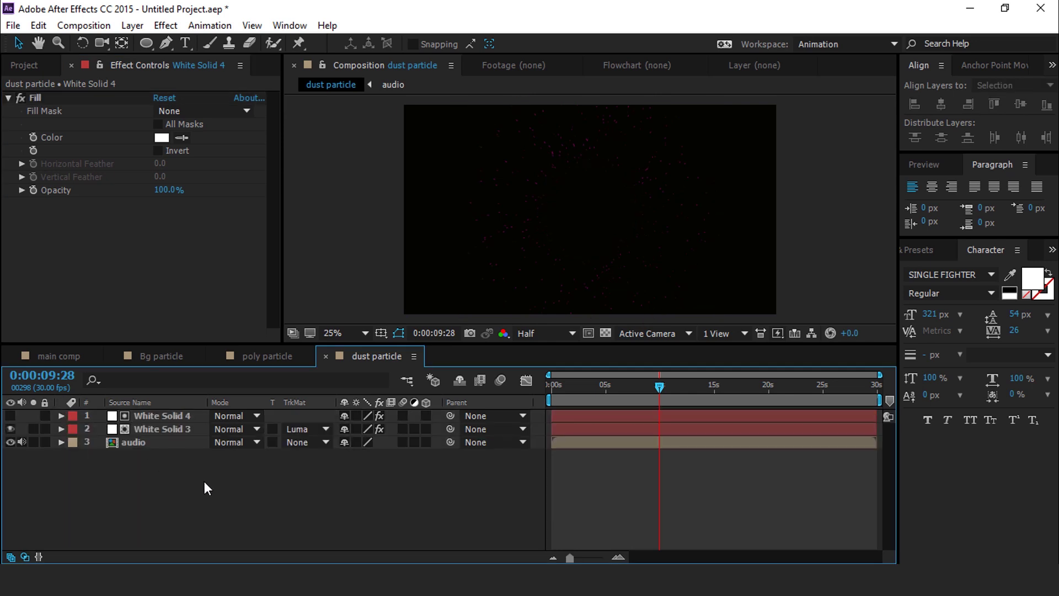
Add the dust particle comp to main comp and set its blend mode to Add.
click(57, 357)
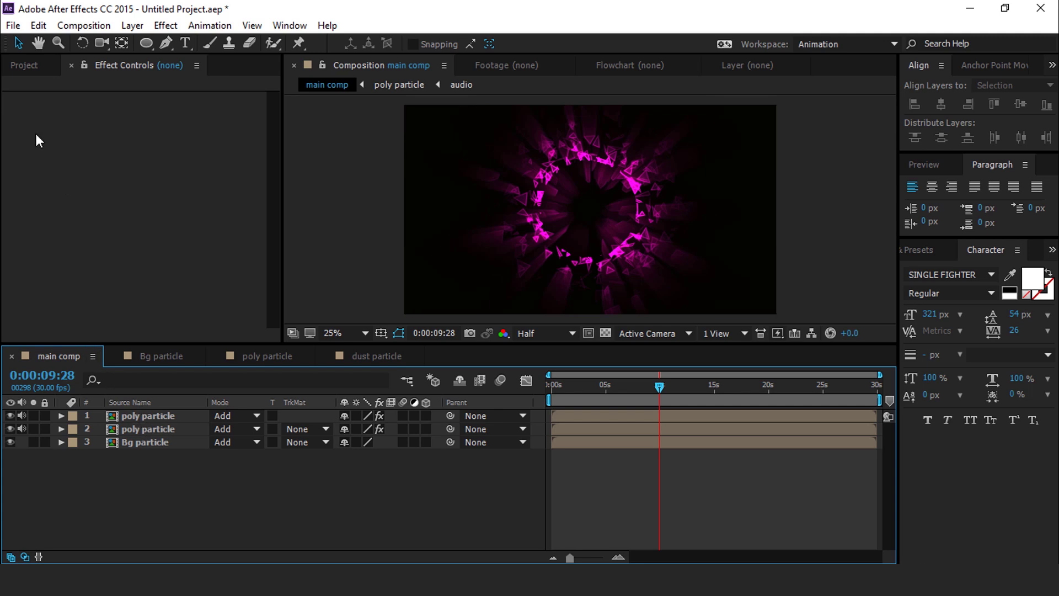
click(34, 64)
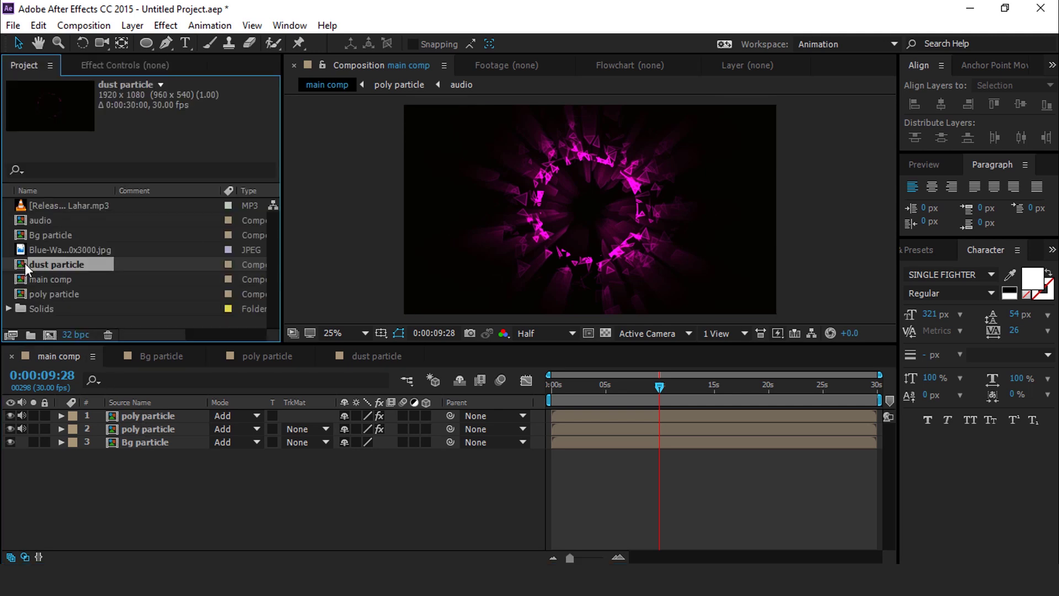
drag(25, 263, 146, 411)
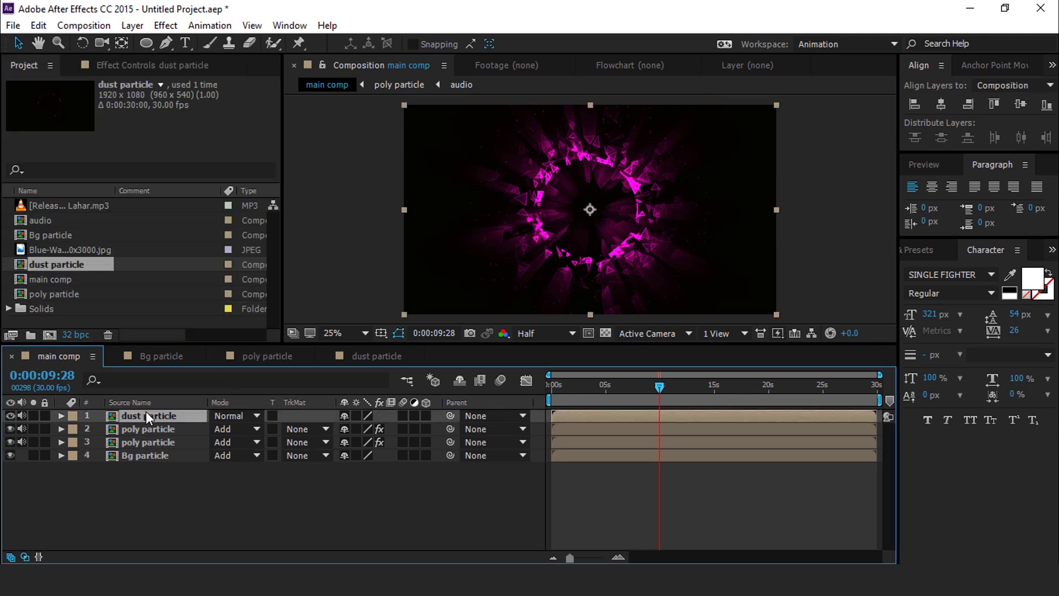
click(245, 416)
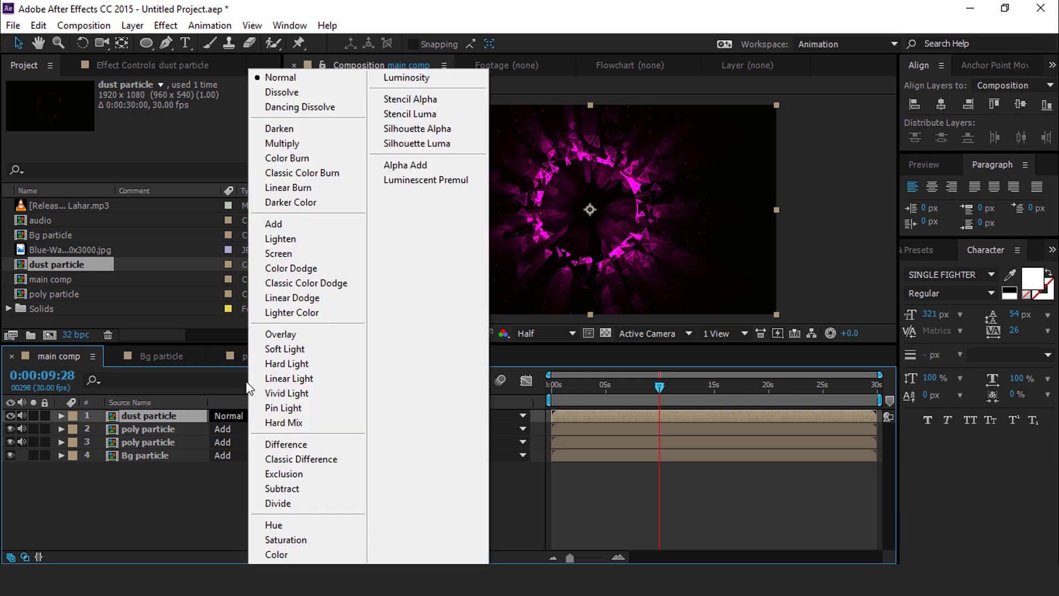
click(283, 223)
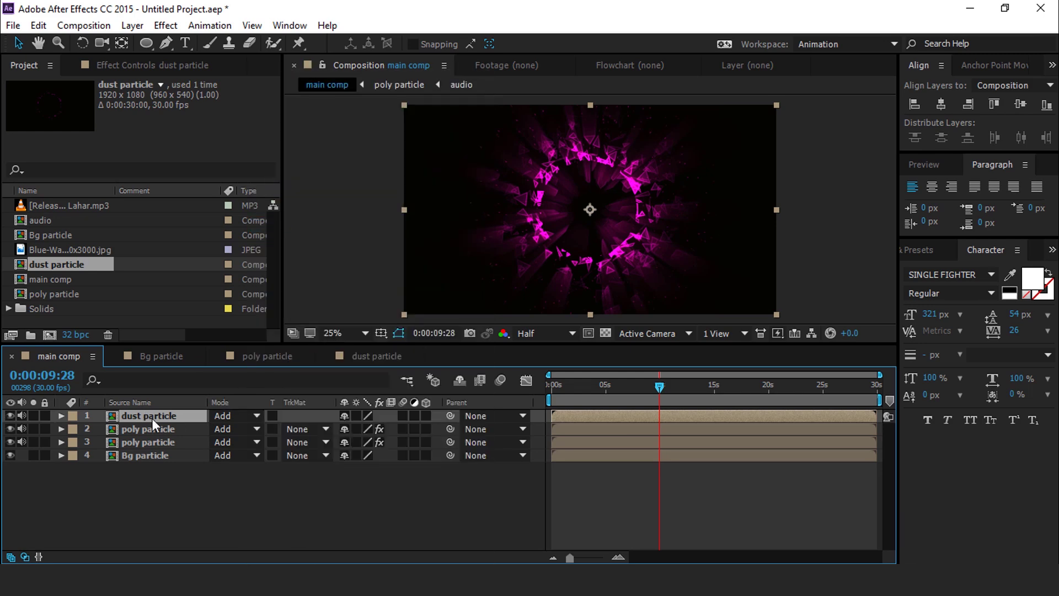
Apply Exposure to the dust particle layer and set it to 2.00.
key(ctrl+space)
text(ex)
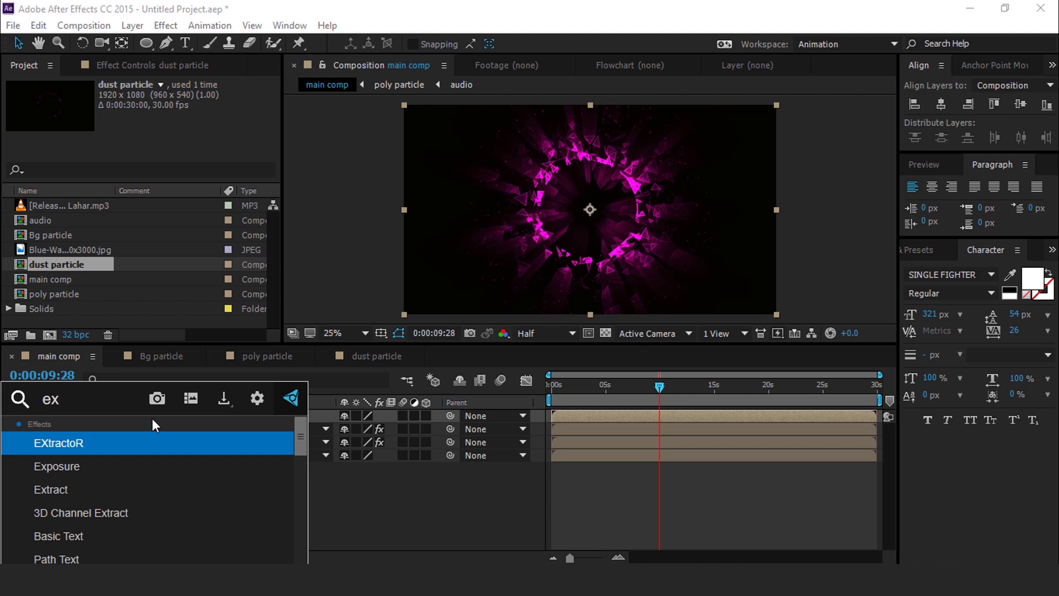
text(po)
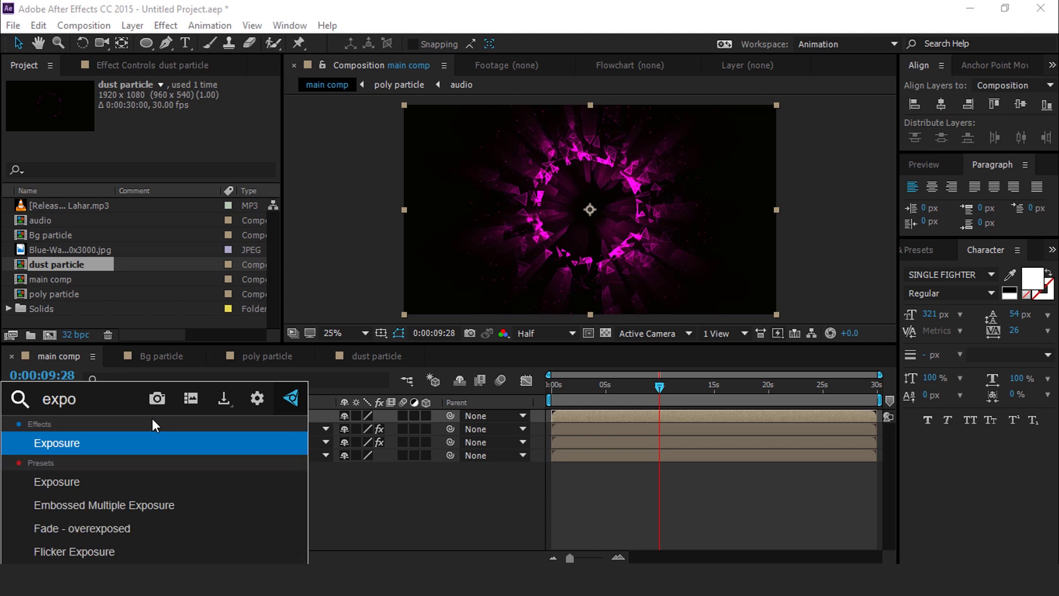
key(Return)
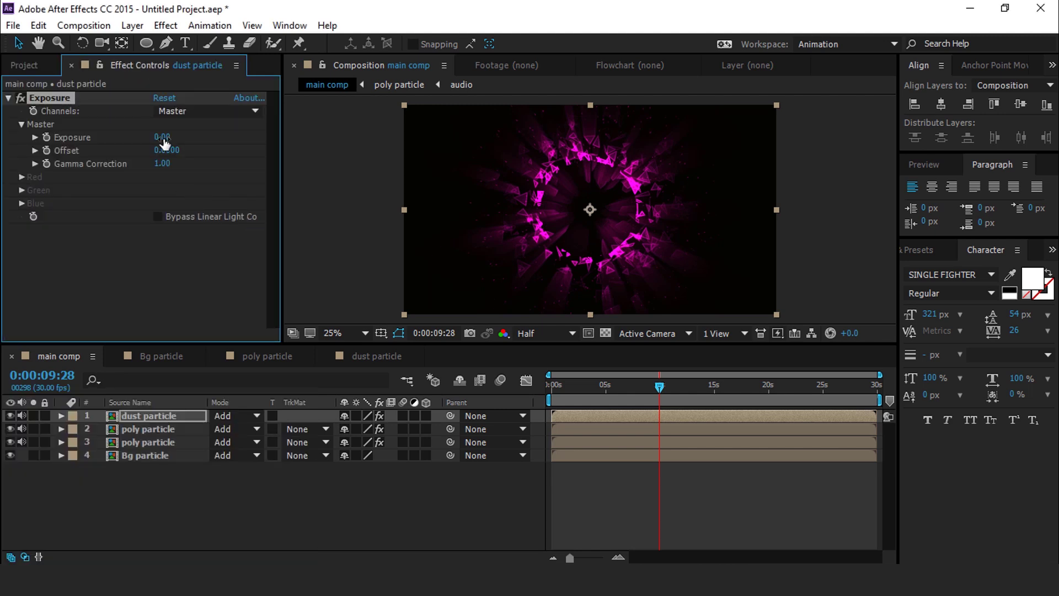
click(161, 137)
text(2)
key(Return)
click(235, 491)
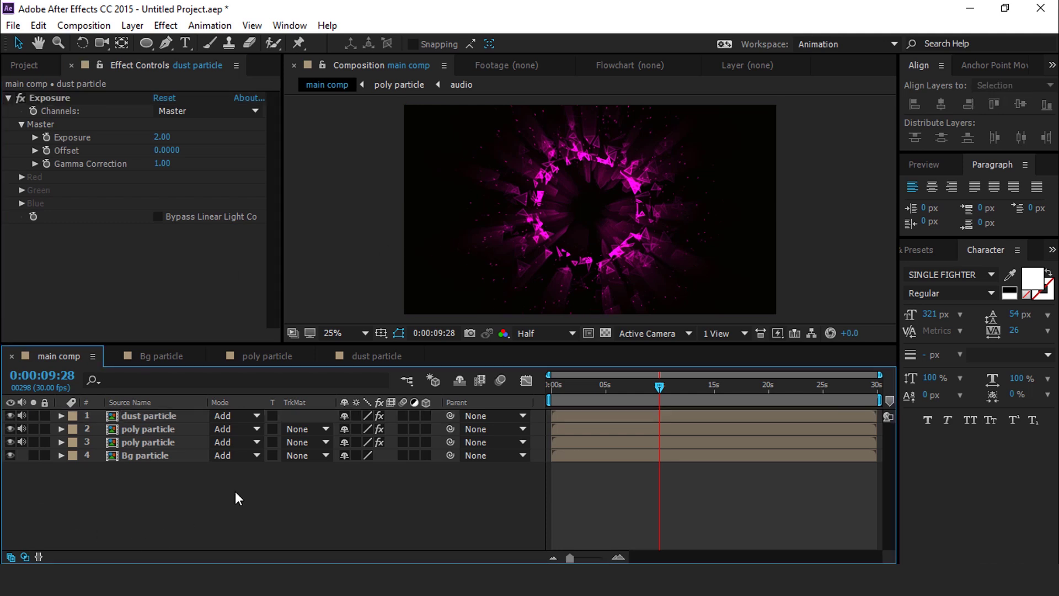
Create a new composition named 'spectrum'.
click(17, 65)
click(31, 335)
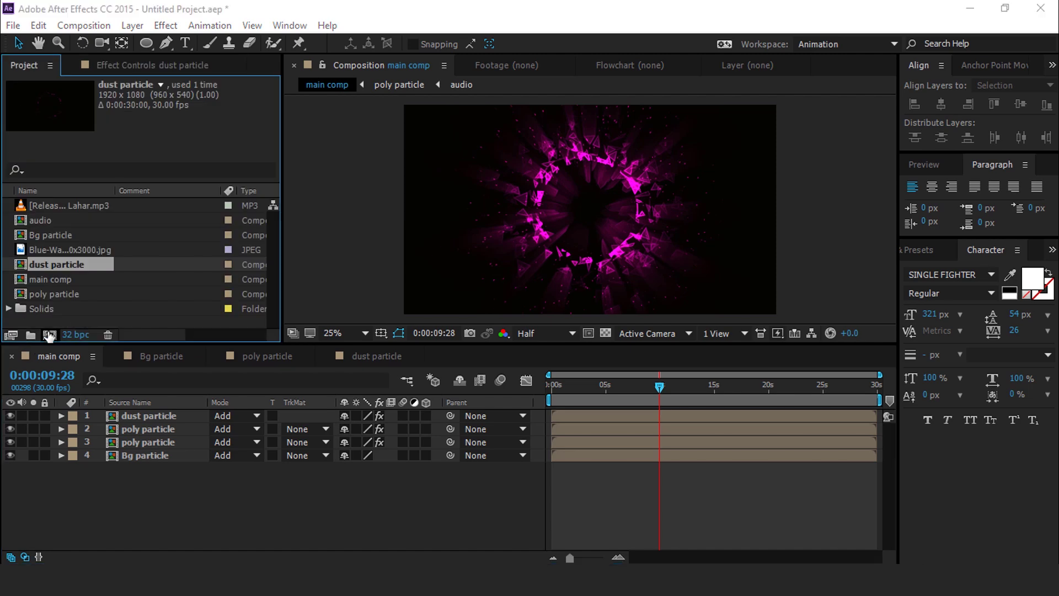
text(s)
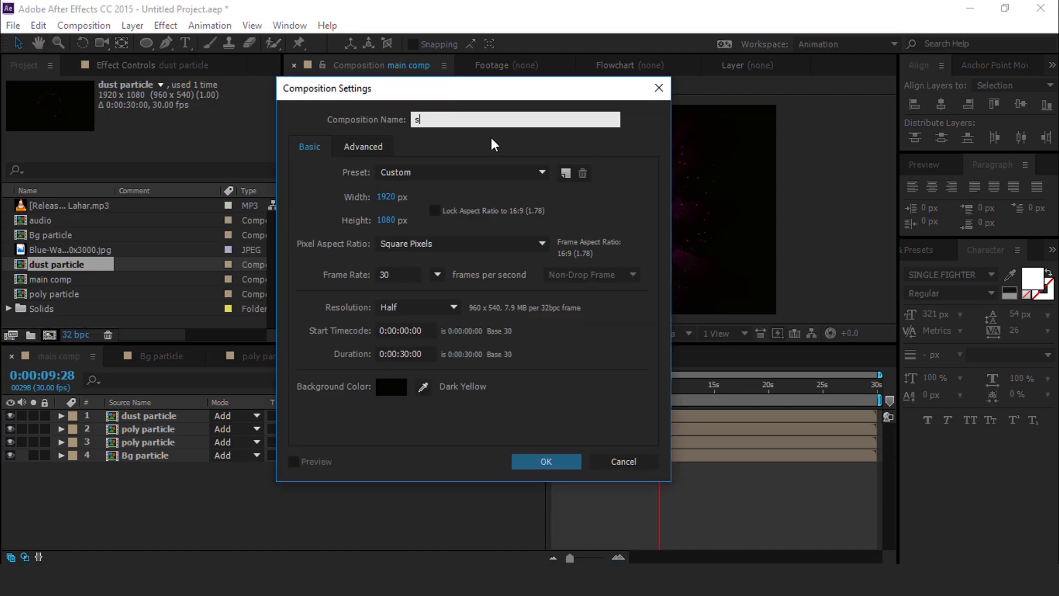
text(pectrum)
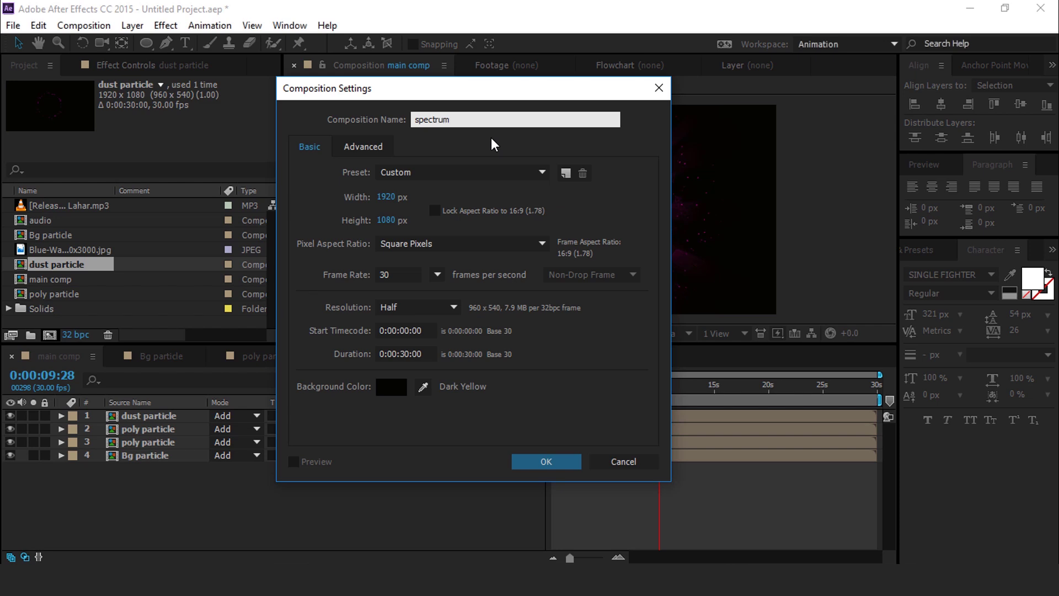
key(Return)
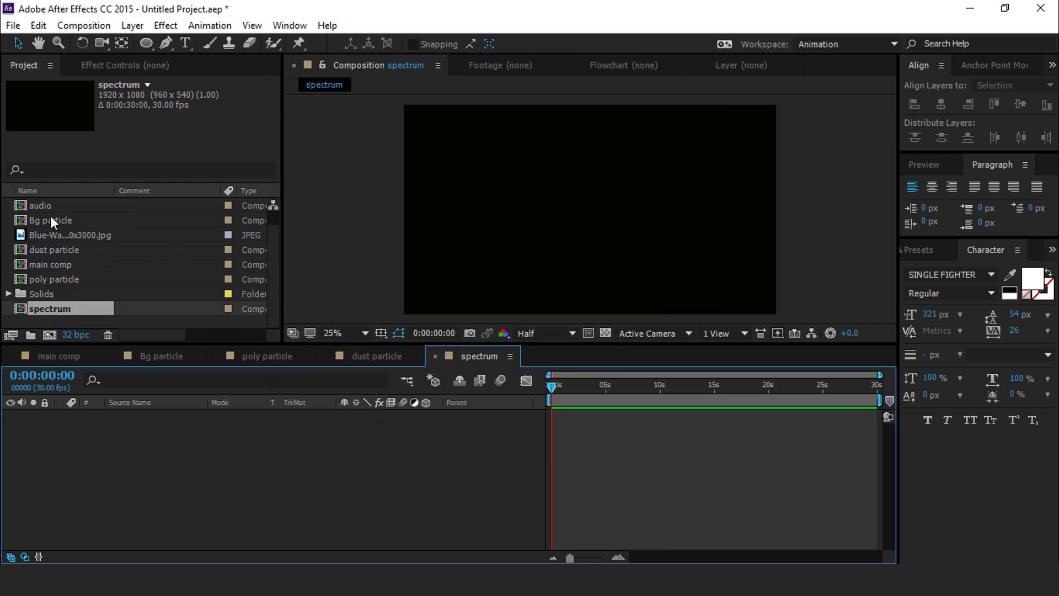
Place the audio comp in spectrum and add a new white solid above it.
click(16, 210)
drag(21, 206, 99, 440)
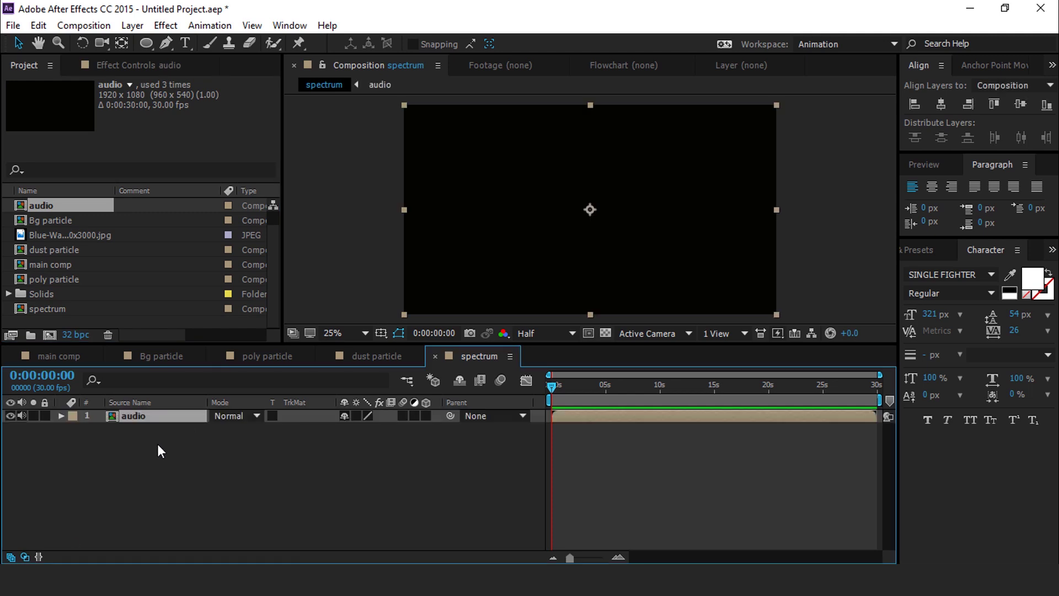
right_click(256, 435)
mouse_move(358, 288)
click(496, 328)
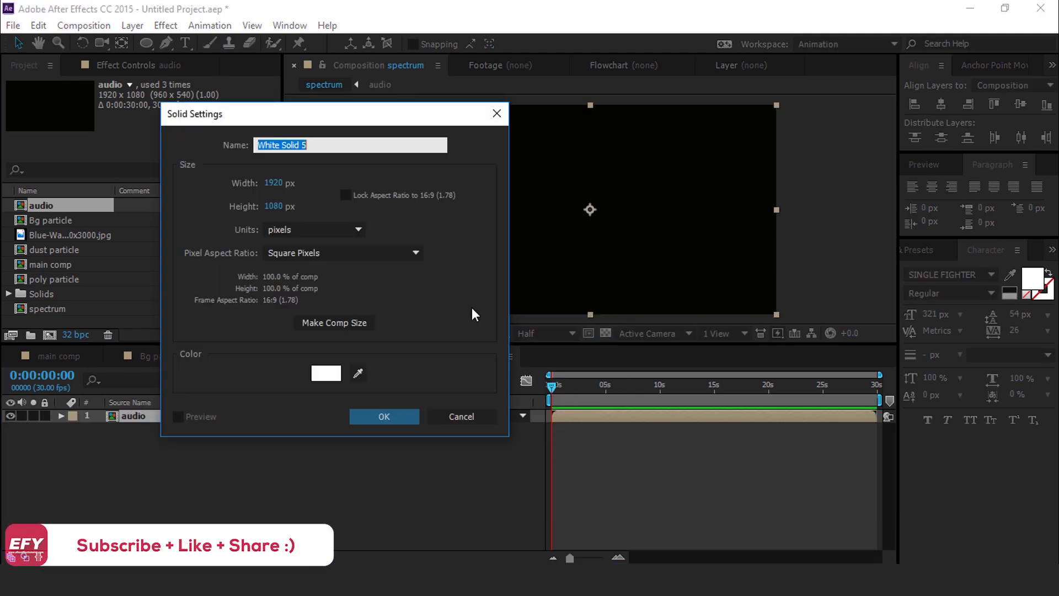
click(382, 417)
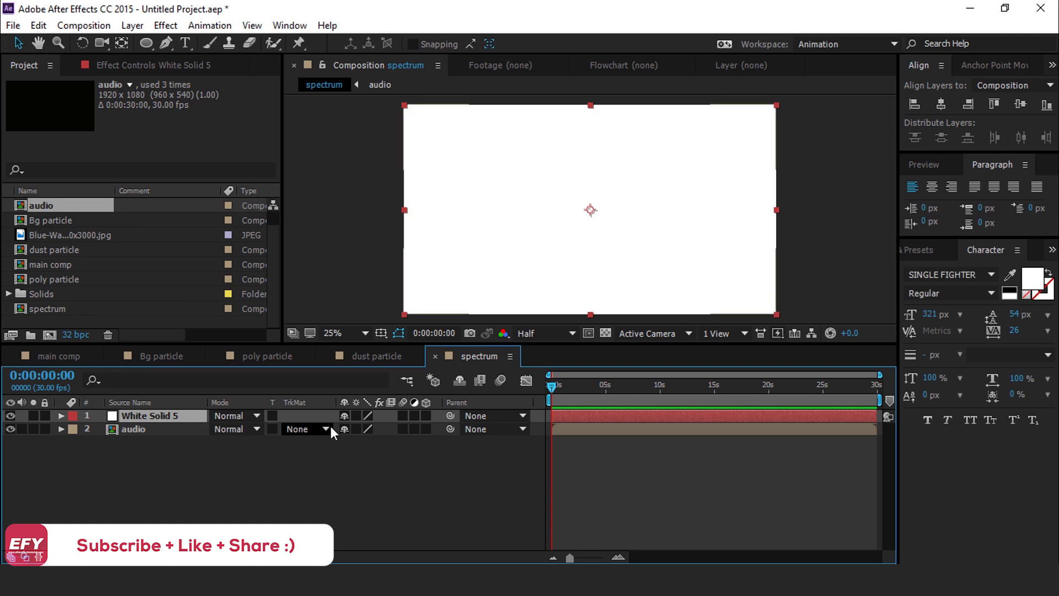
key(ctrl+space)
text(audi)
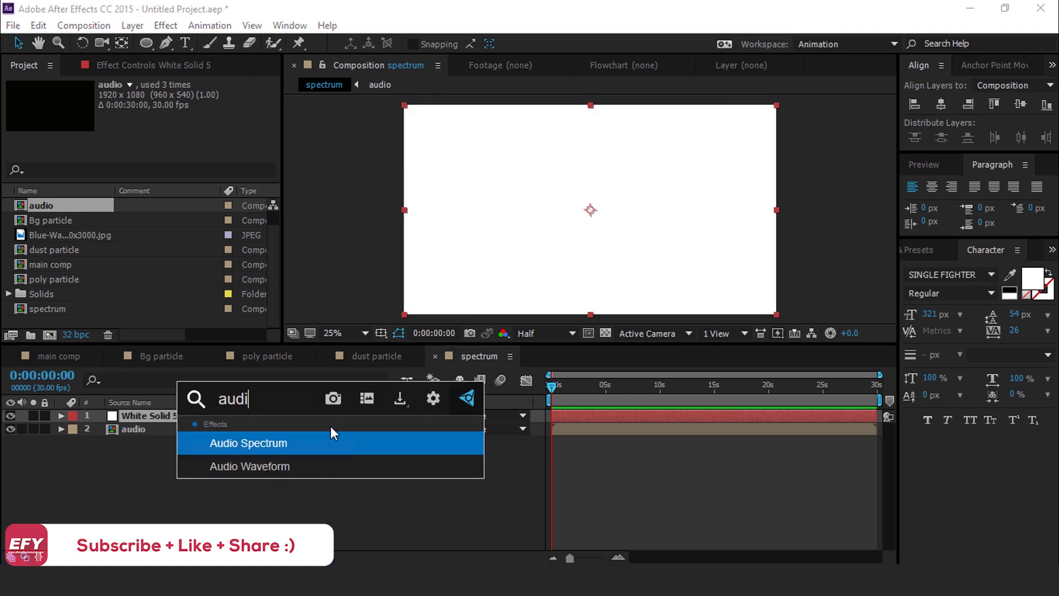
Apply Audio Spectrum to White Solid 5, using the audio layer along a new ellipse Mask 1.
click(261, 442)
click(146, 42)
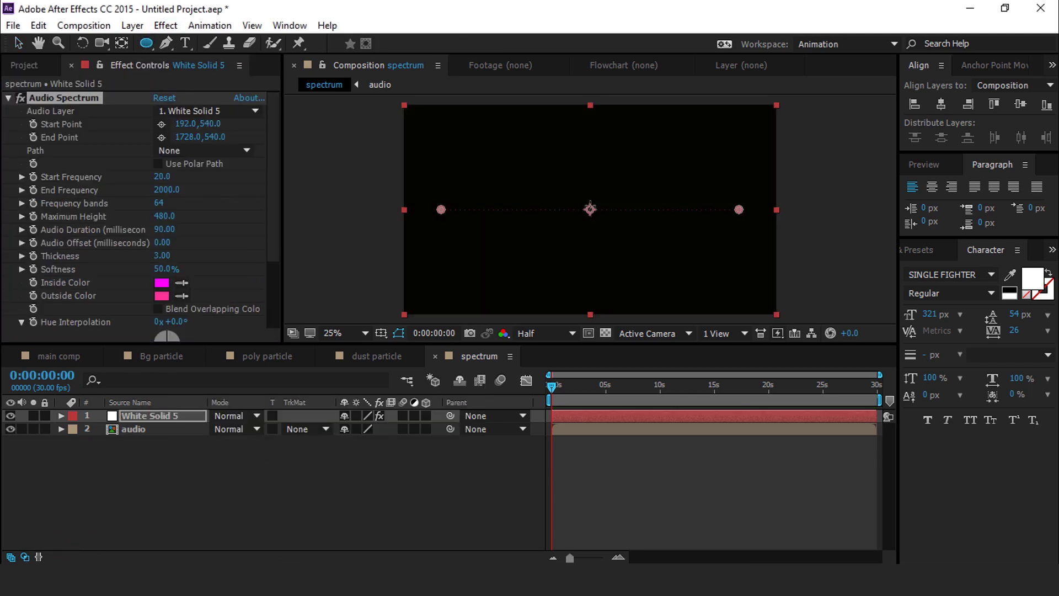
drag(589, 209, 640, 241)
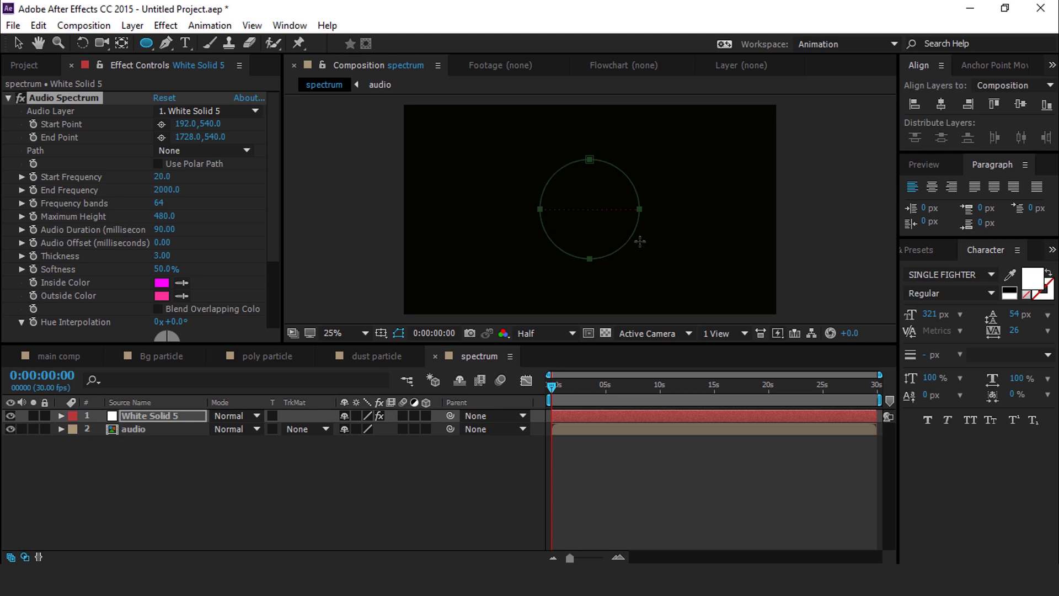
click(173, 415)
click(58, 111)
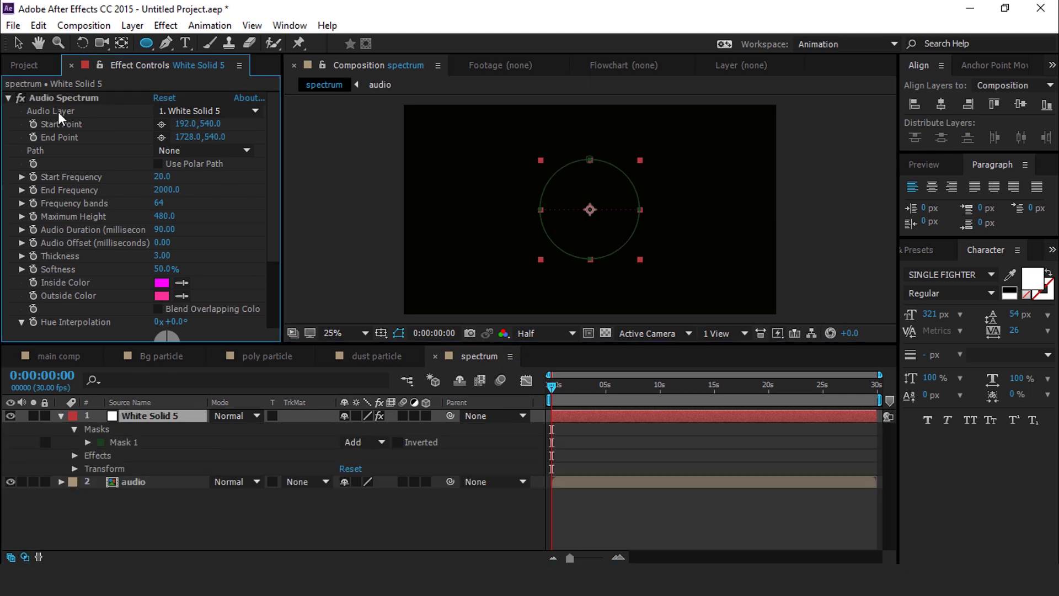
click(176, 111)
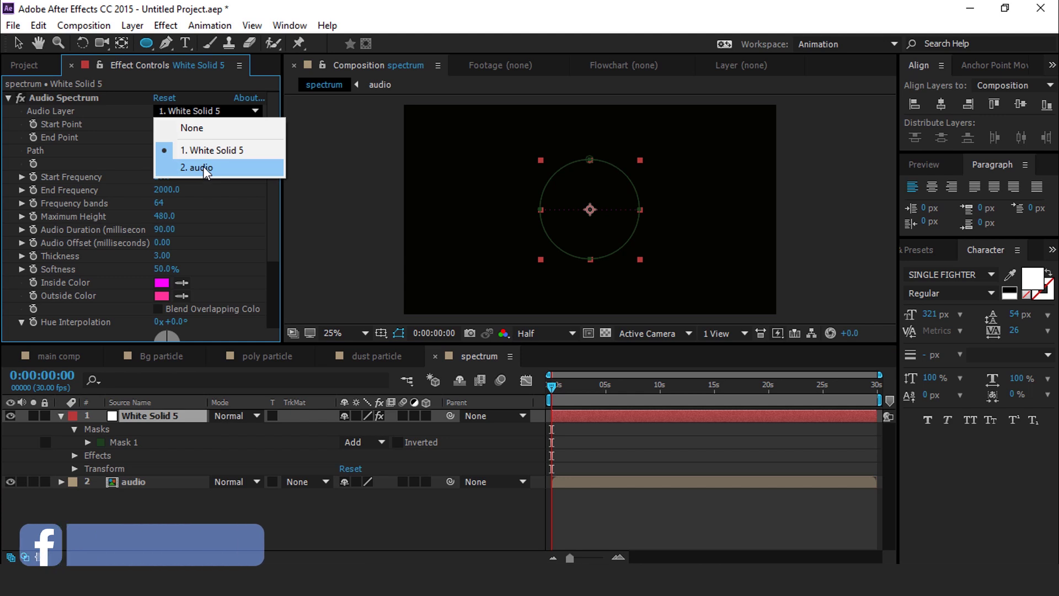
click(203, 166)
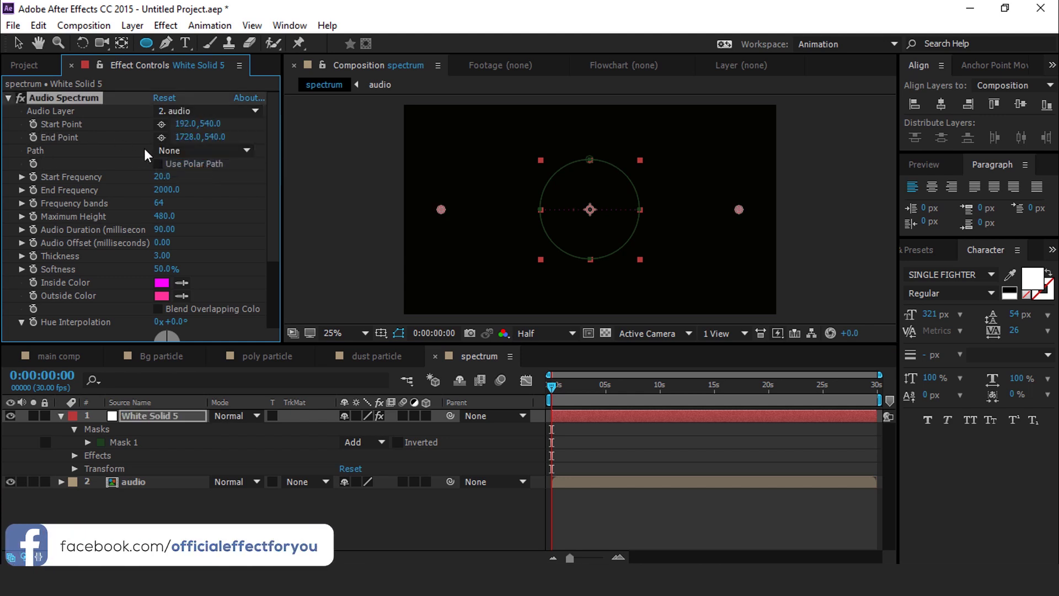
click(176, 150)
click(197, 191)
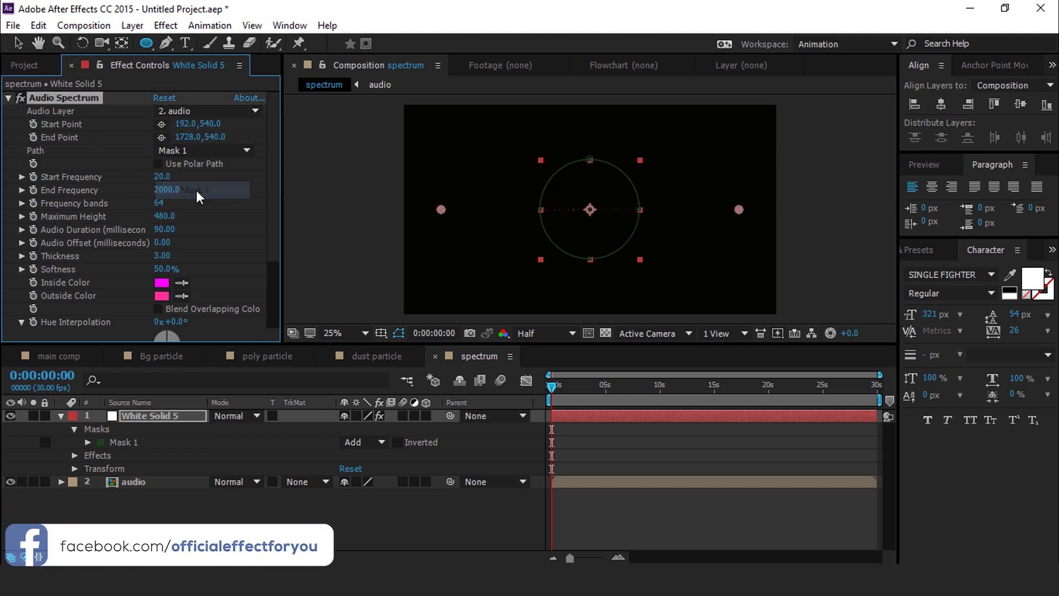
Set End Frequency 1000, 100 bands, Maximum Height 1500 and Audio Duration 200.
click(160, 189)
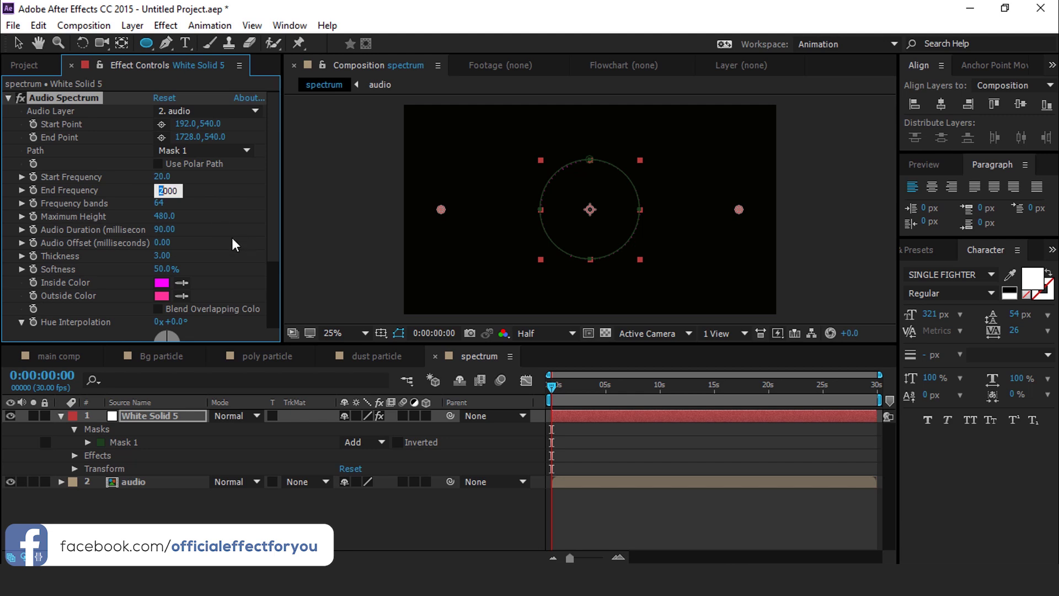
text(1000)
key(Return)
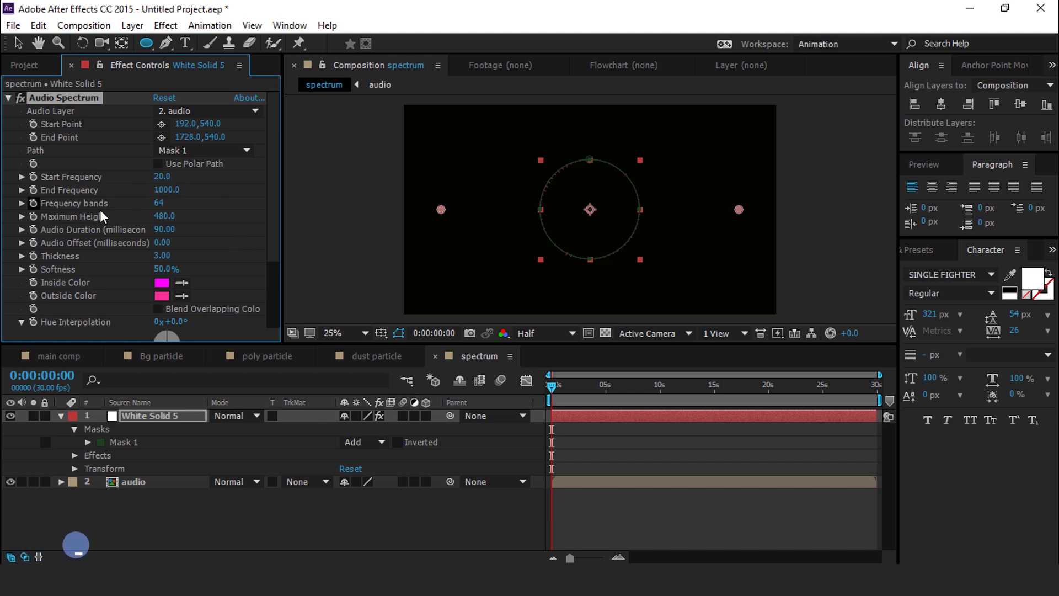
click(160, 203)
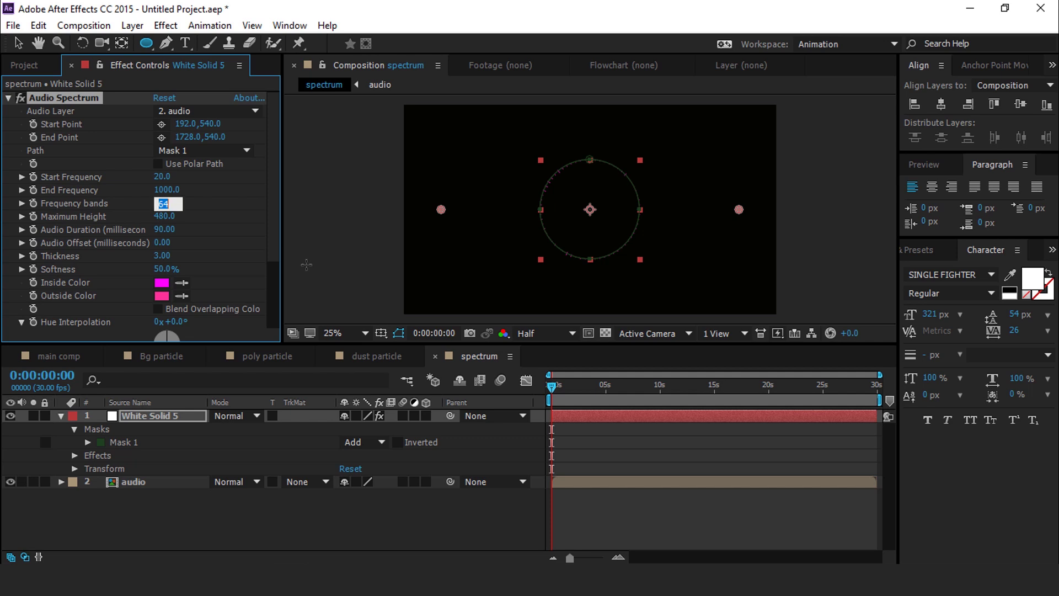
text(100)
key(Return)
click(163, 217)
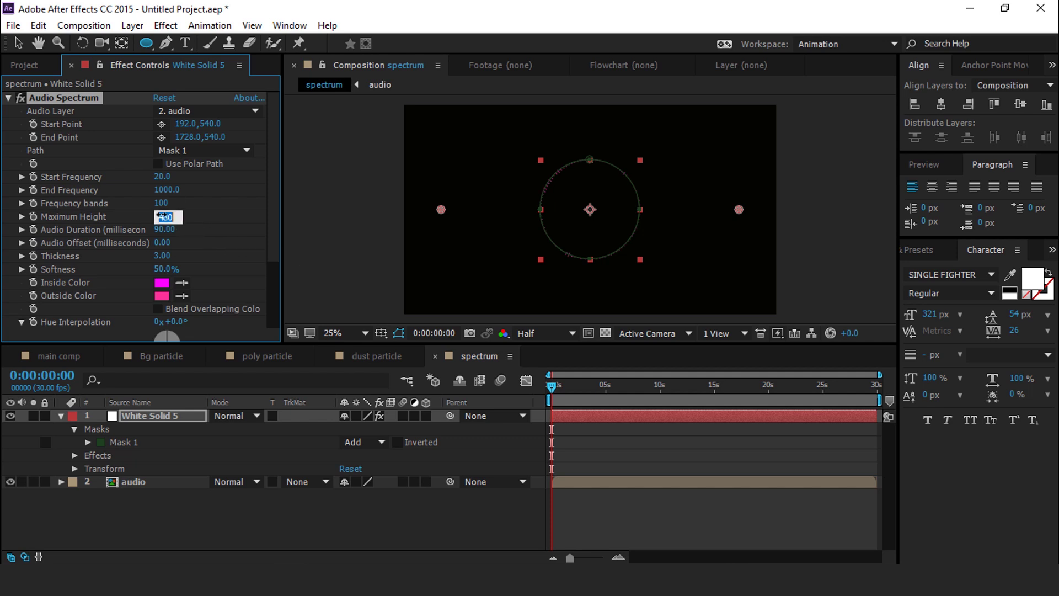
key(Return)
click(162, 229)
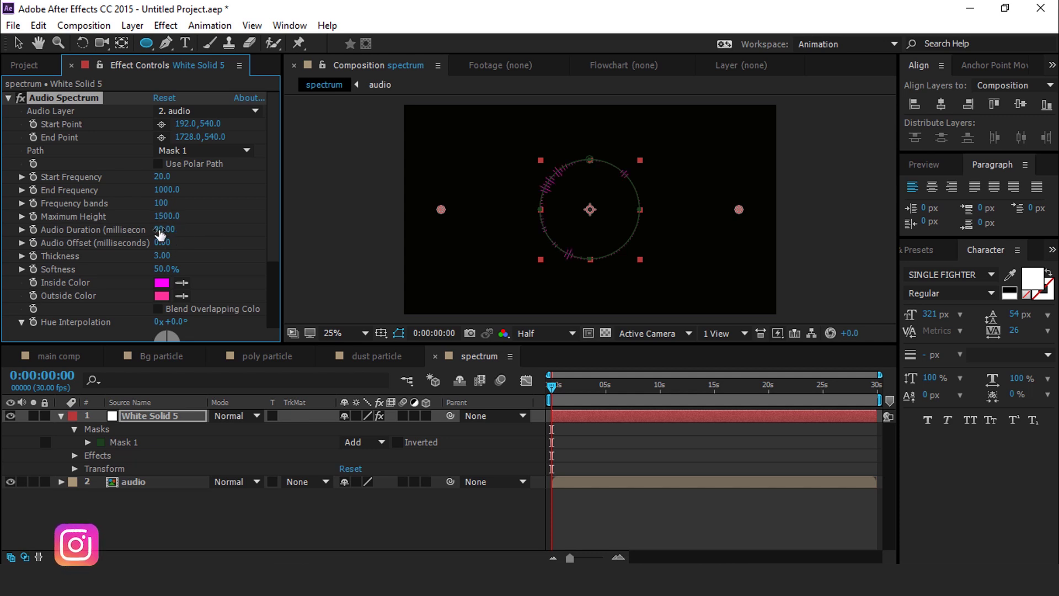
text(200)
key(Return)
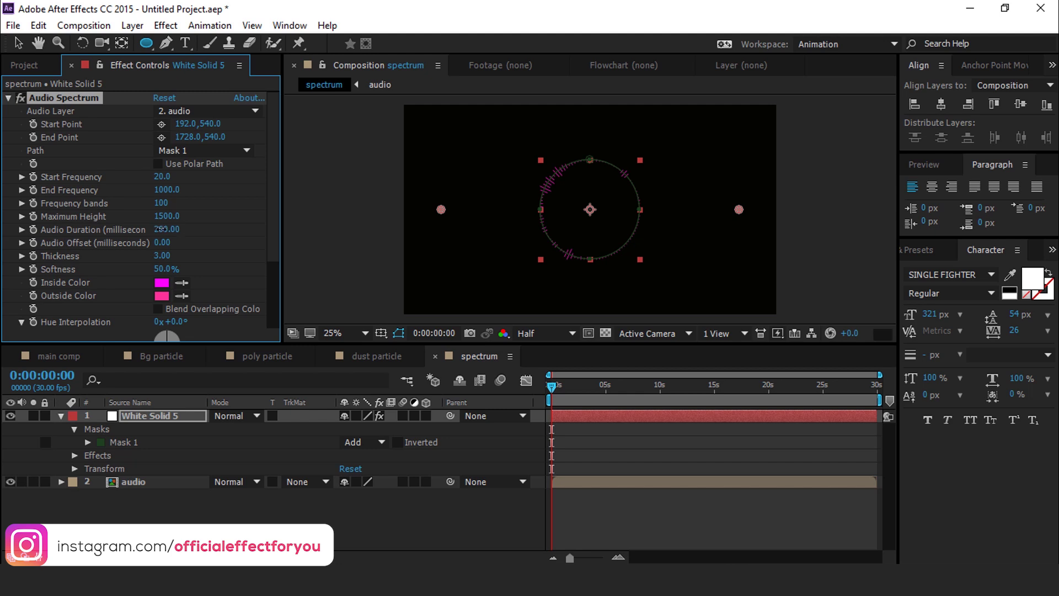
Set Softness to 0%, turn off Dynamic Hue Phase, and set Mask 1's mode to None.
scroll(277, 245, down, 2)
click(162, 249)
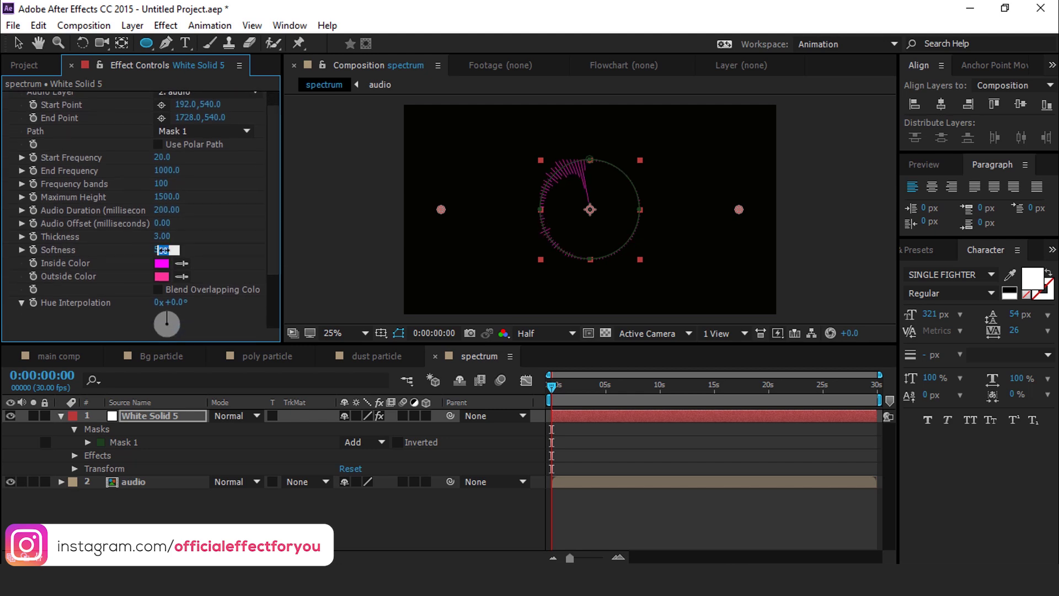
key(Return)
scroll(274, 292, down, 3)
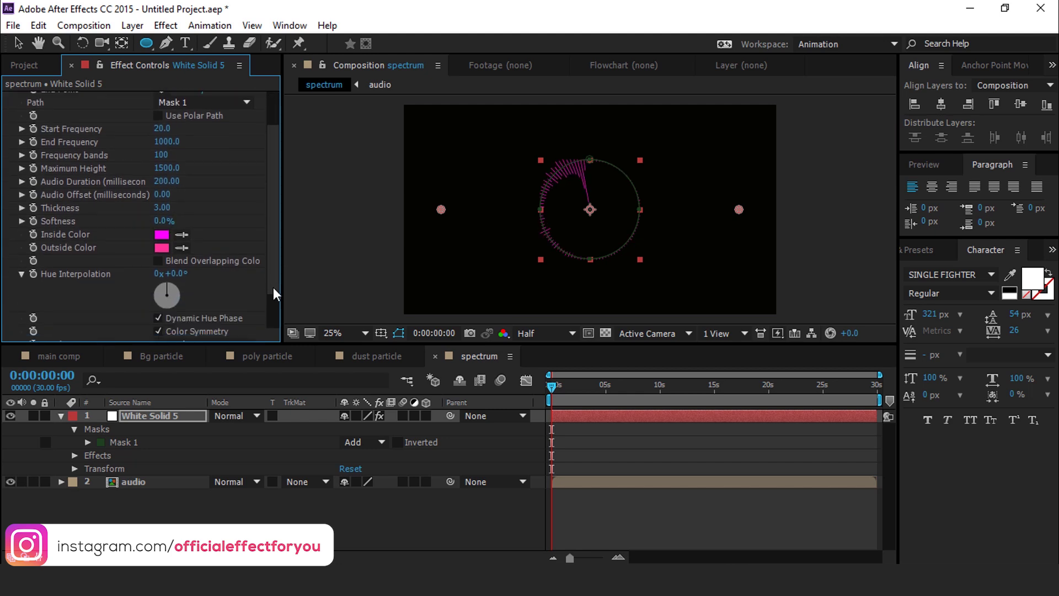
scroll(274, 306, down, 2)
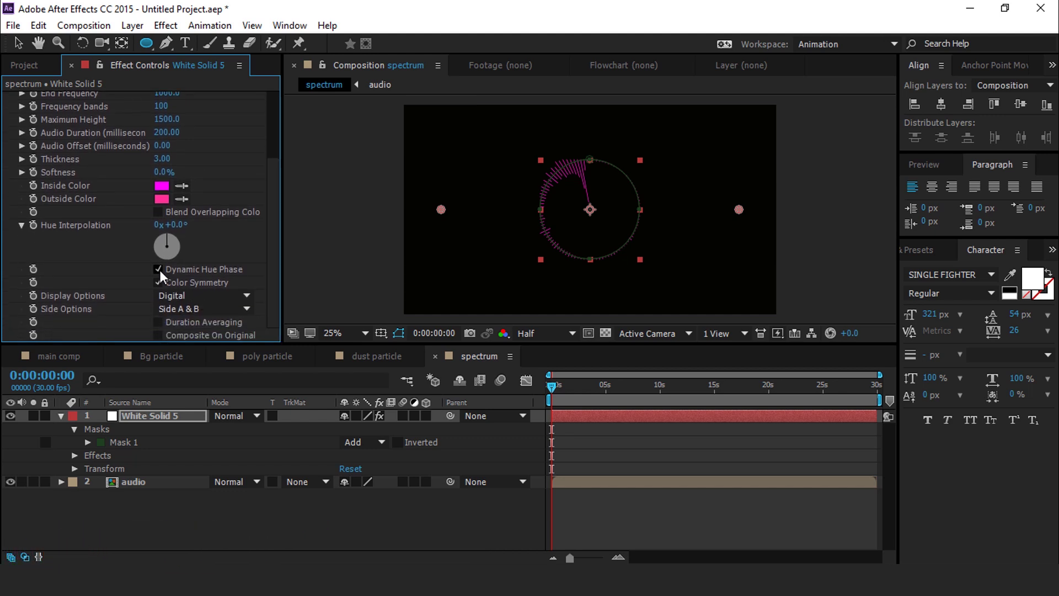
click(131, 458)
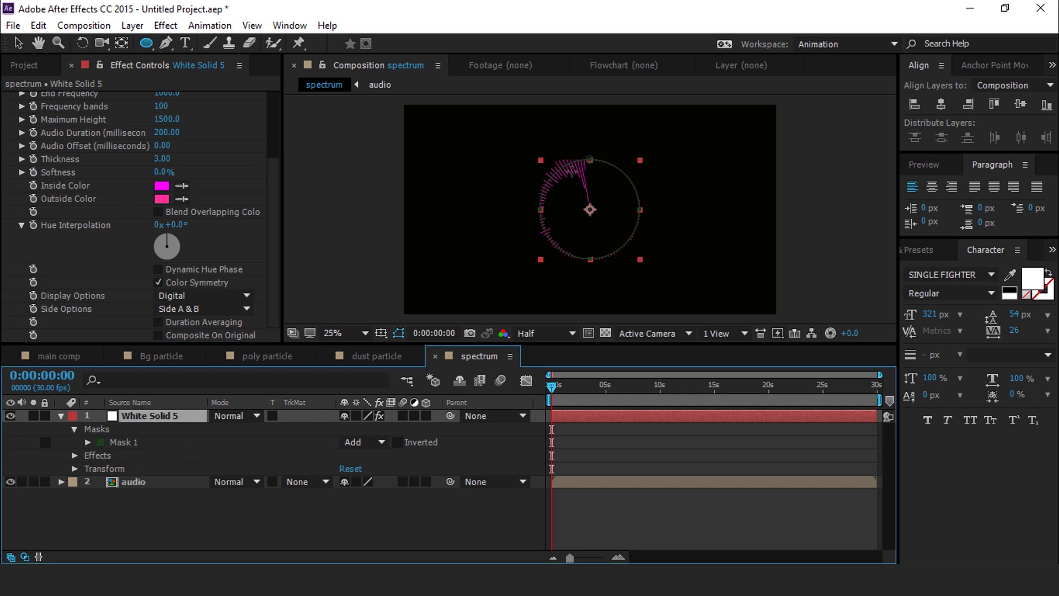
click(361, 442)
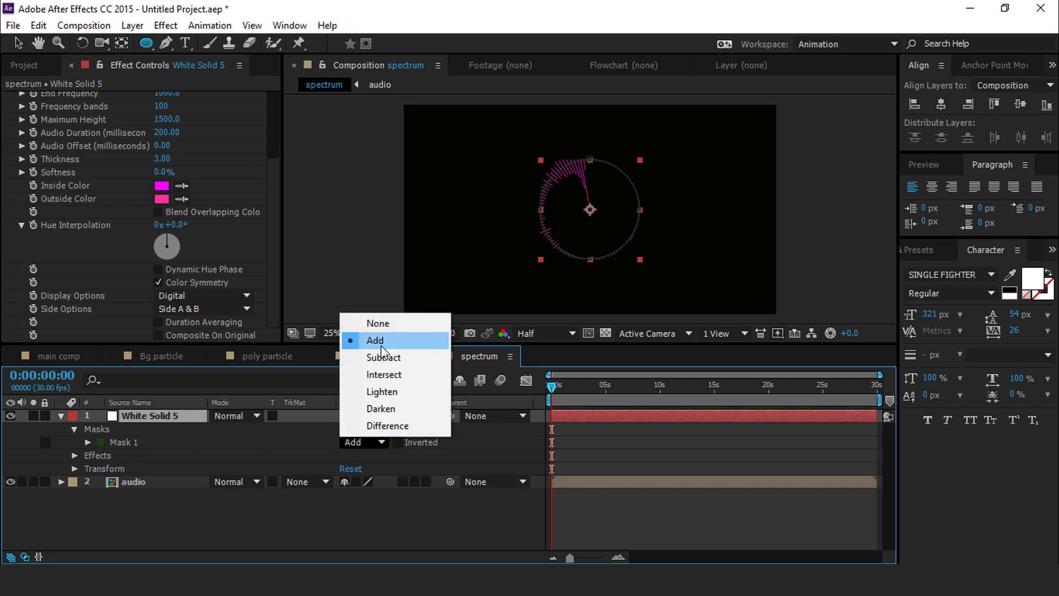
click(367, 320)
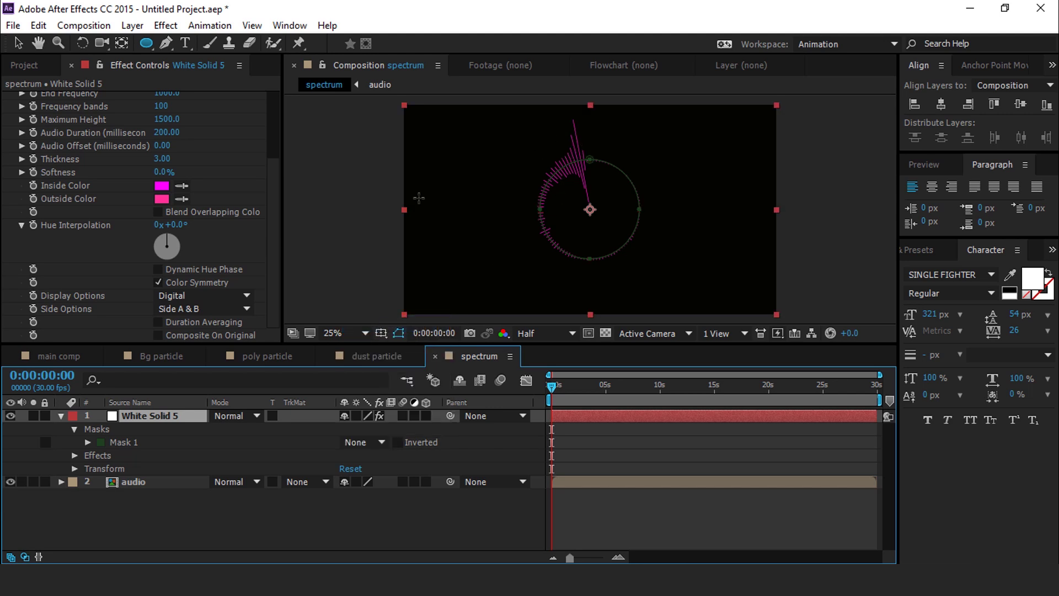
Add an Exposure effect to the spectrum solid at -2.00.
click(272, 301)
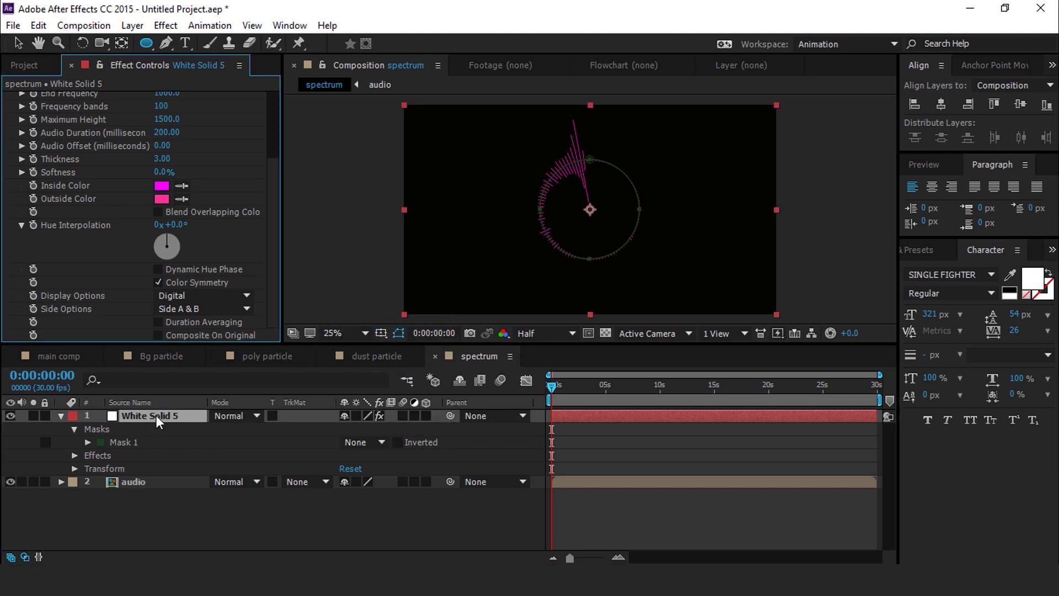
key(ctrl+space)
text(ex)
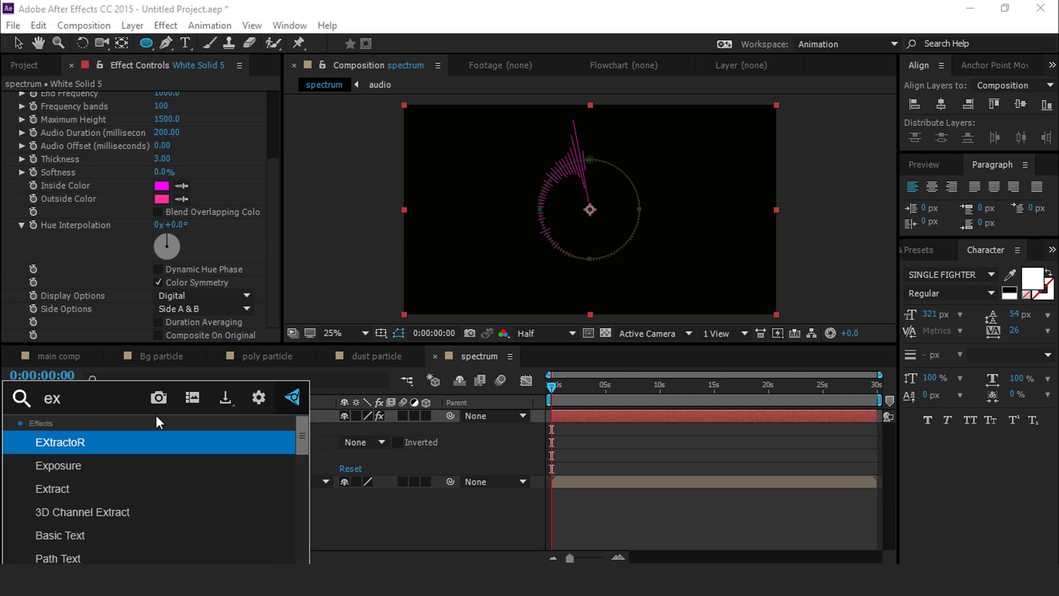
text(po)
key(Return)
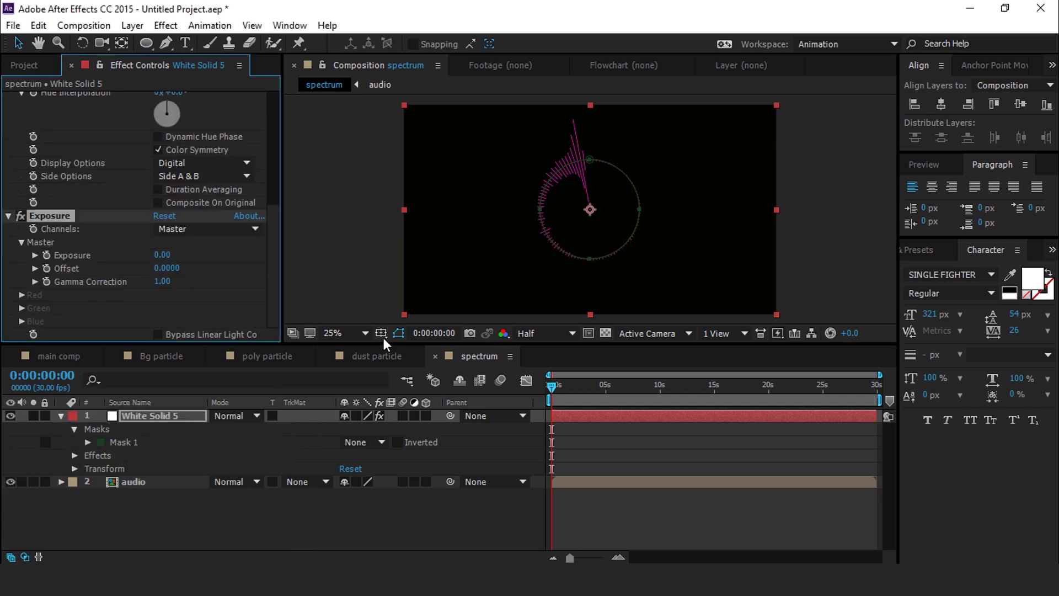
click(162, 254)
text(3)
key(Return)
Set White Solid 5's blending mode to Add.
click(62, 417)
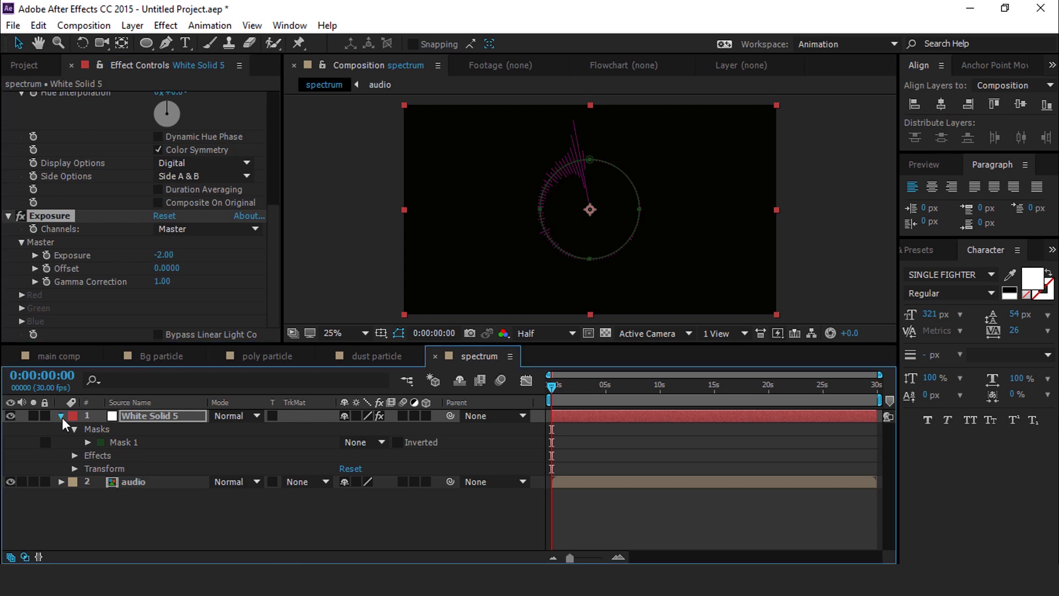
click(137, 414)
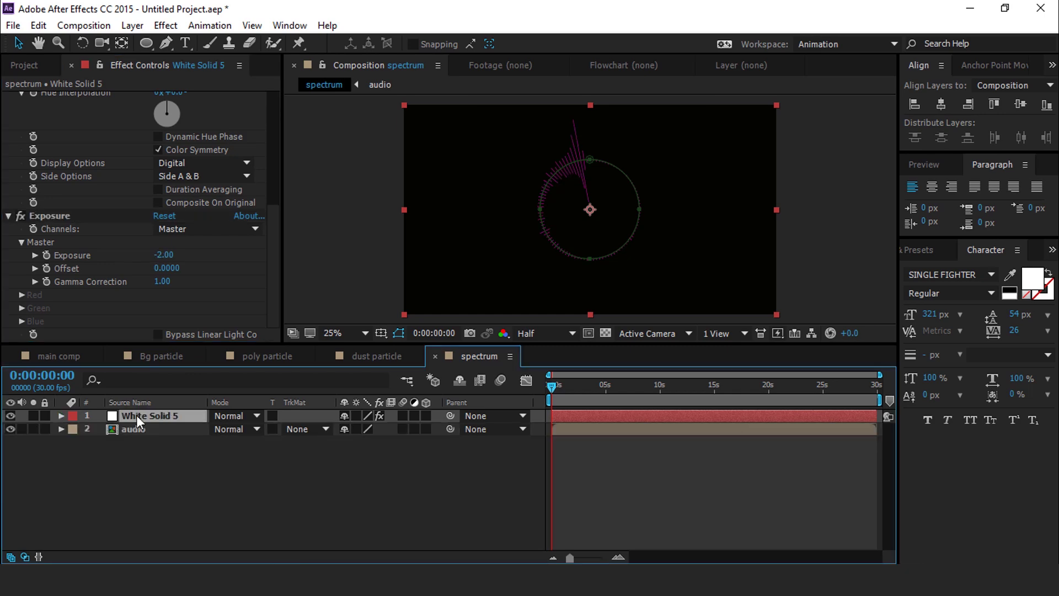
click(251, 418)
click(288, 225)
Duplicate White Solid 5 and set the copy to Analog lines drawing only Side B.
key(ctrl+d)
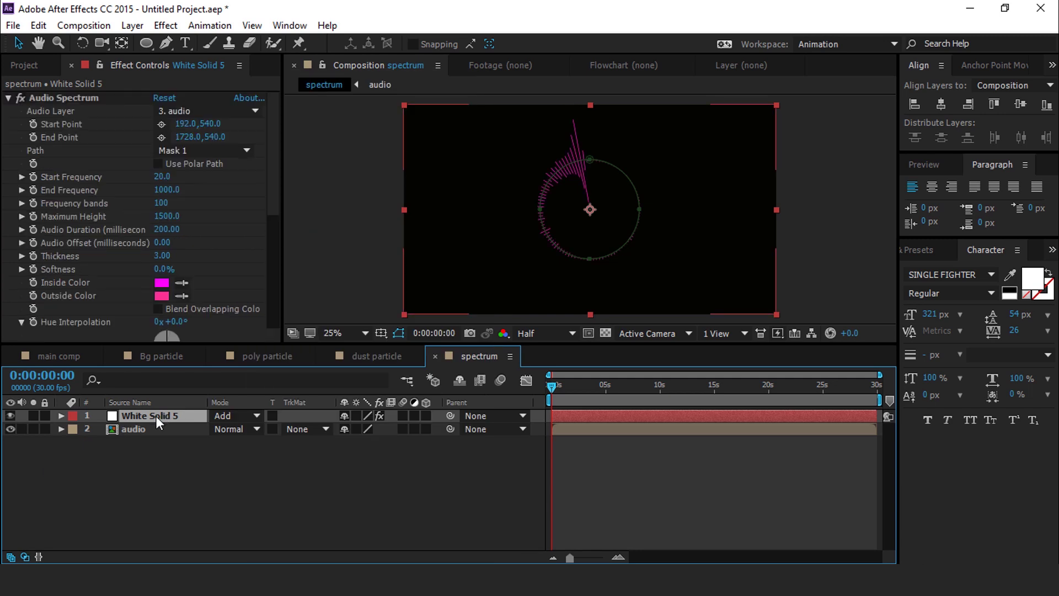
scroll(274, 174, down, 6)
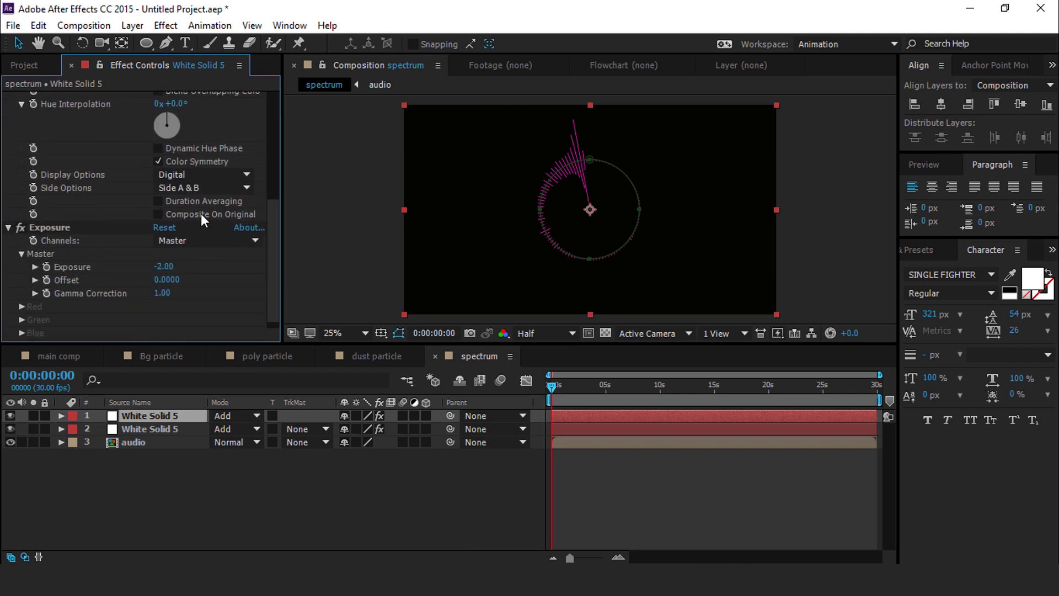
click(169, 173)
click(237, 208)
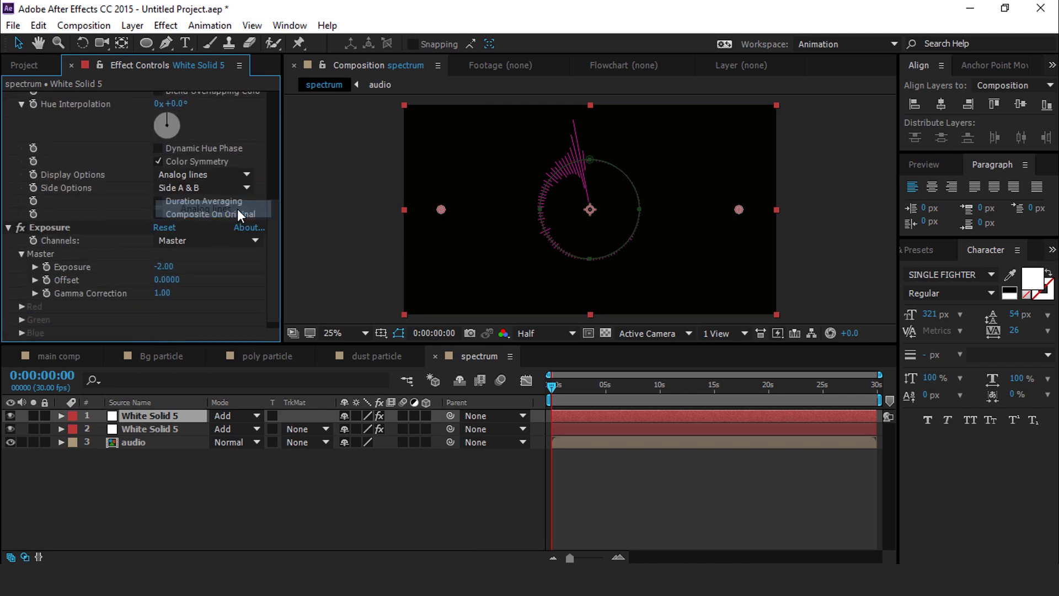
click(217, 187)
click(214, 220)
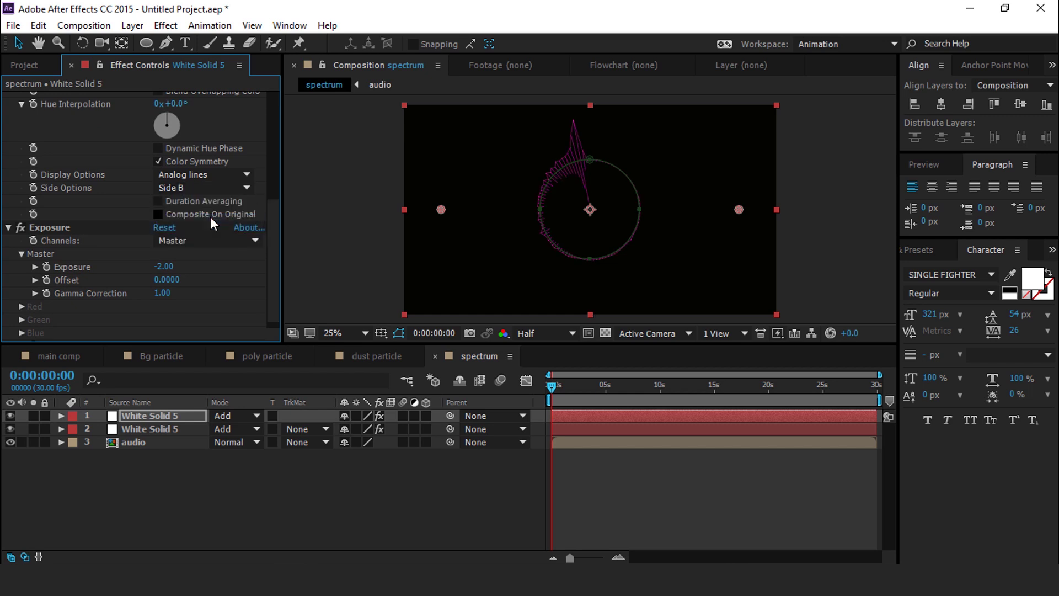
Duplicate the analog-line copy and set the new one to draw only Side A.
click(146, 416)
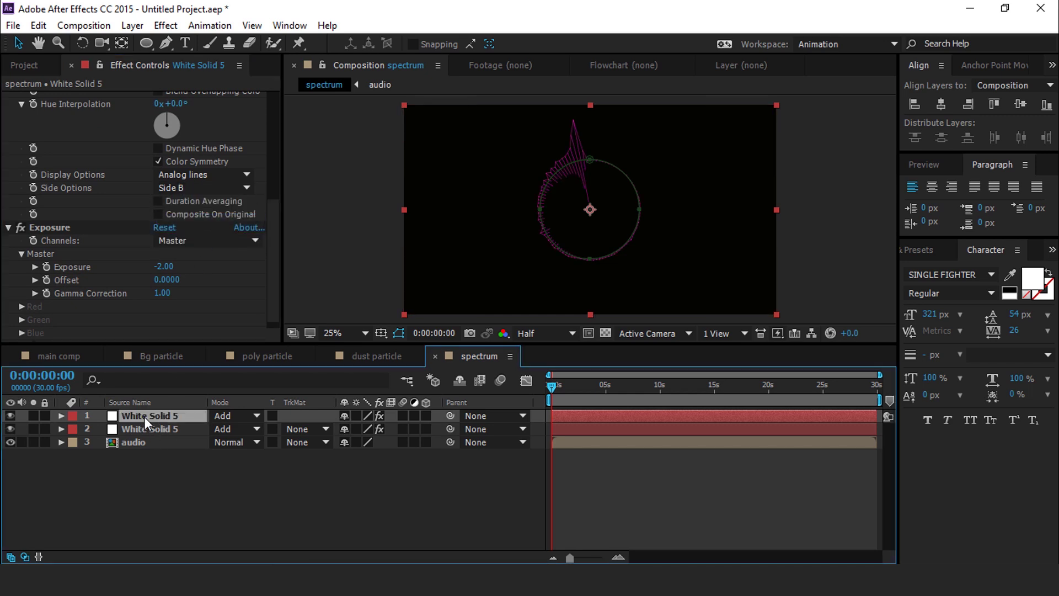
key(ctrl+d)
click(275, 199)
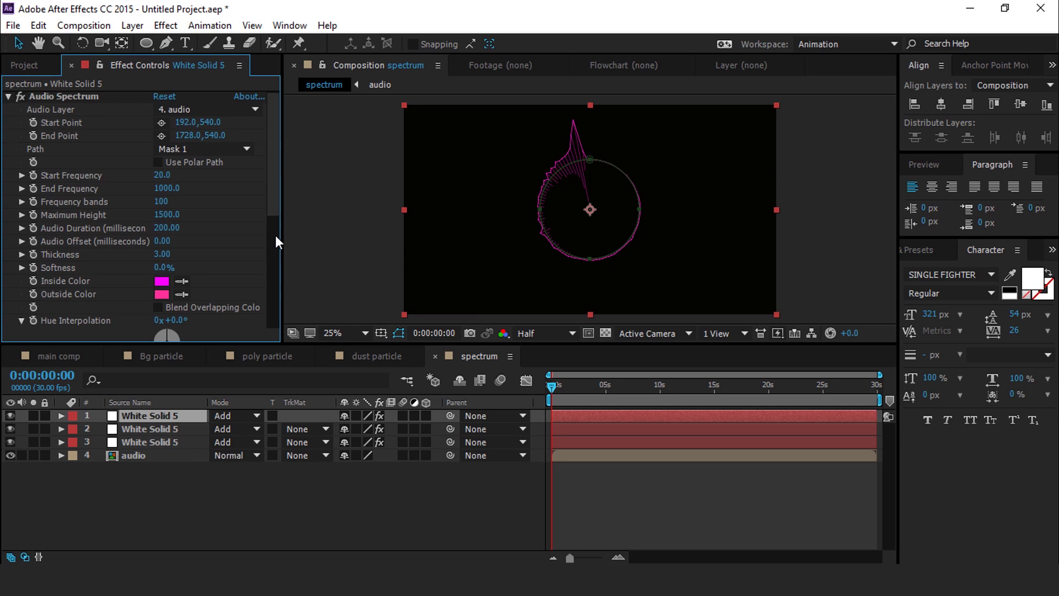
scroll(277, 279, down, 8)
click(190, 193)
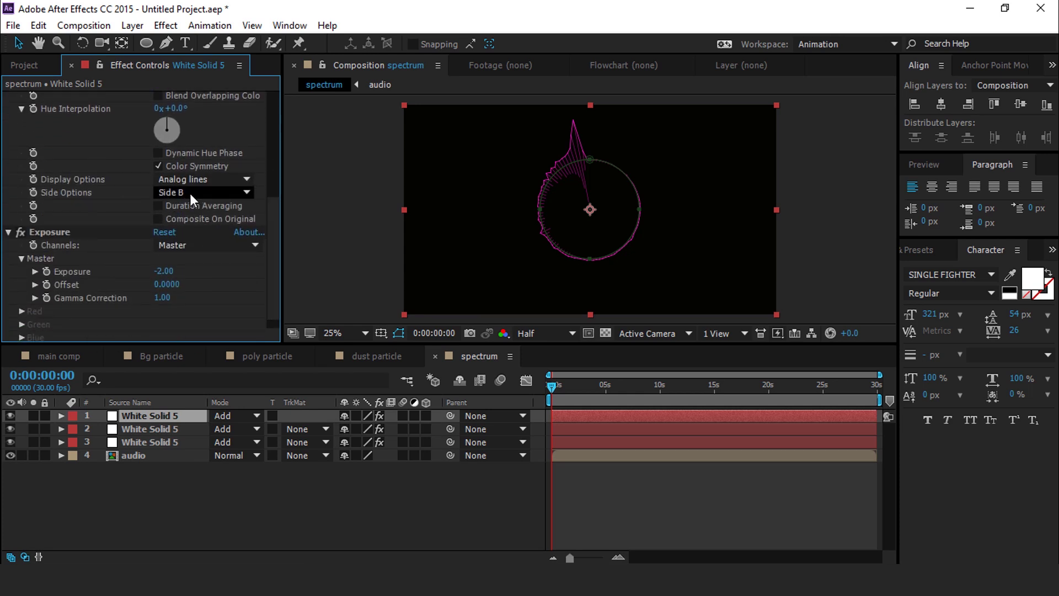
click(215, 212)
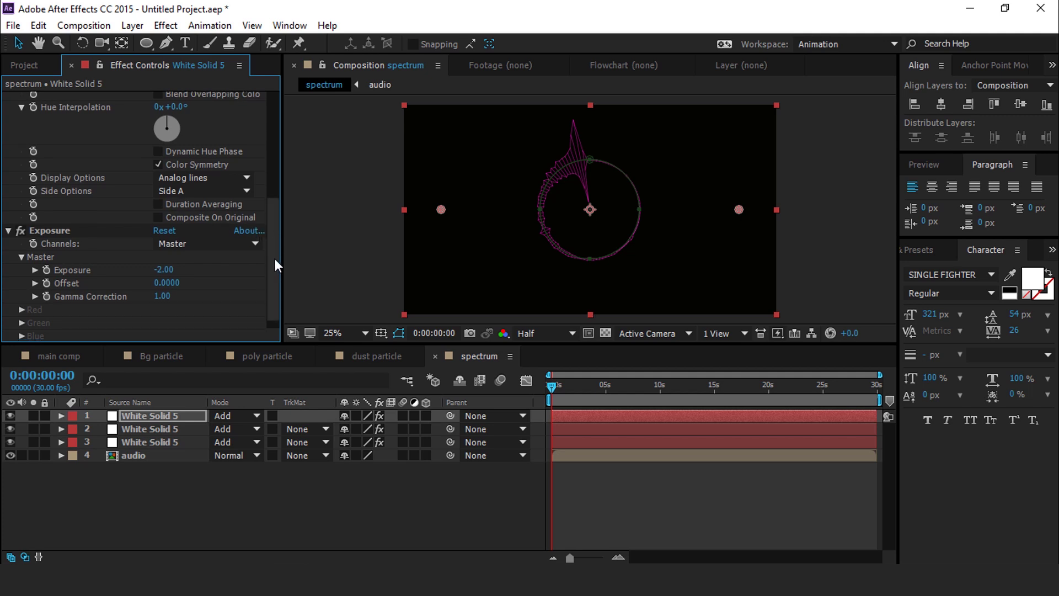
scroll(275, 259, down, 1)
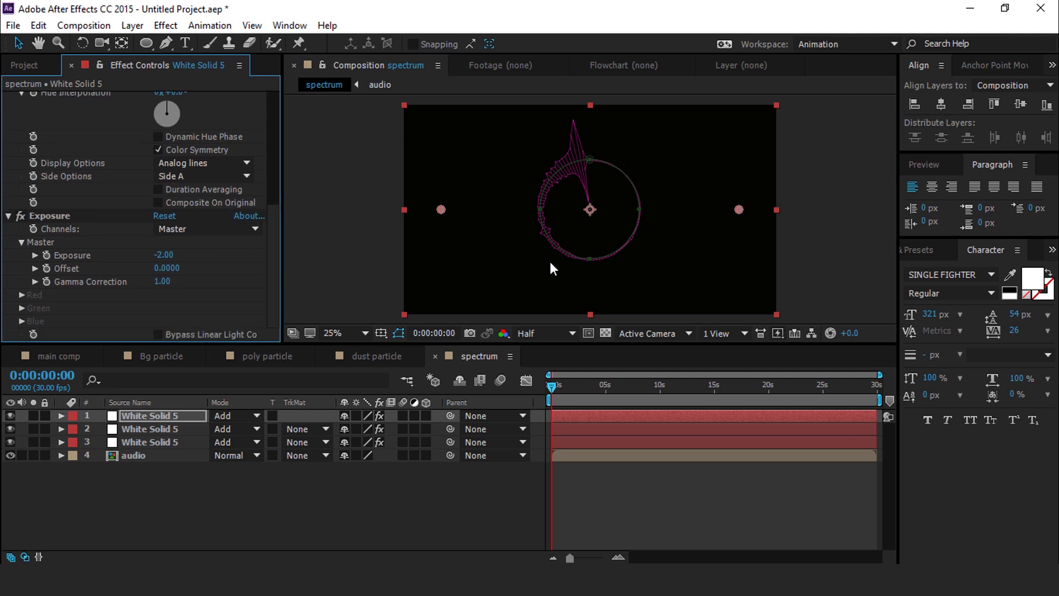
click(413, 500)
Place the spectrum comp as main comp's top layer in Add mode.
click(60, 356)
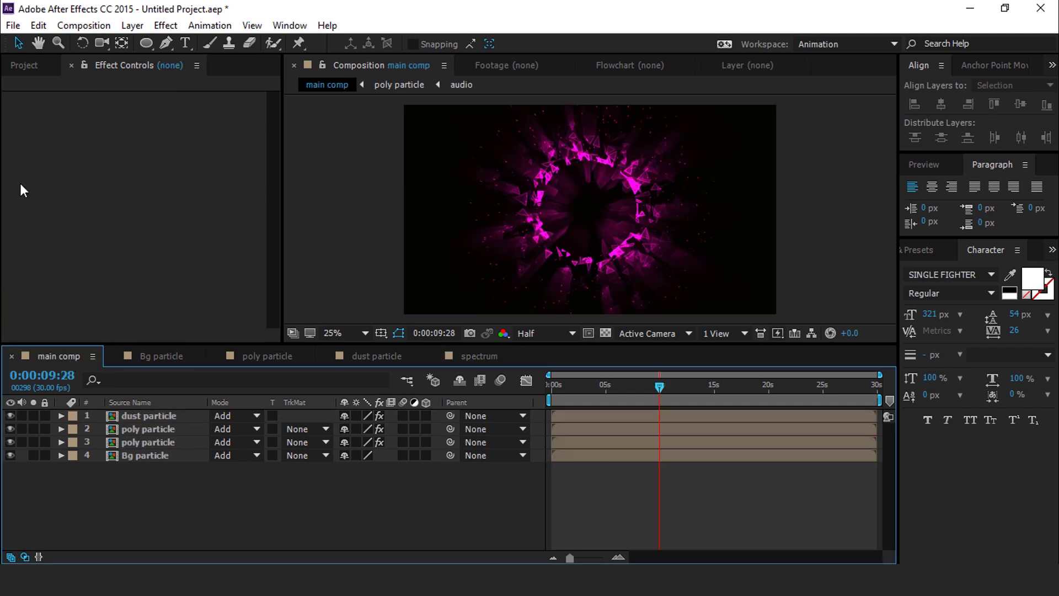
click(23, 65)
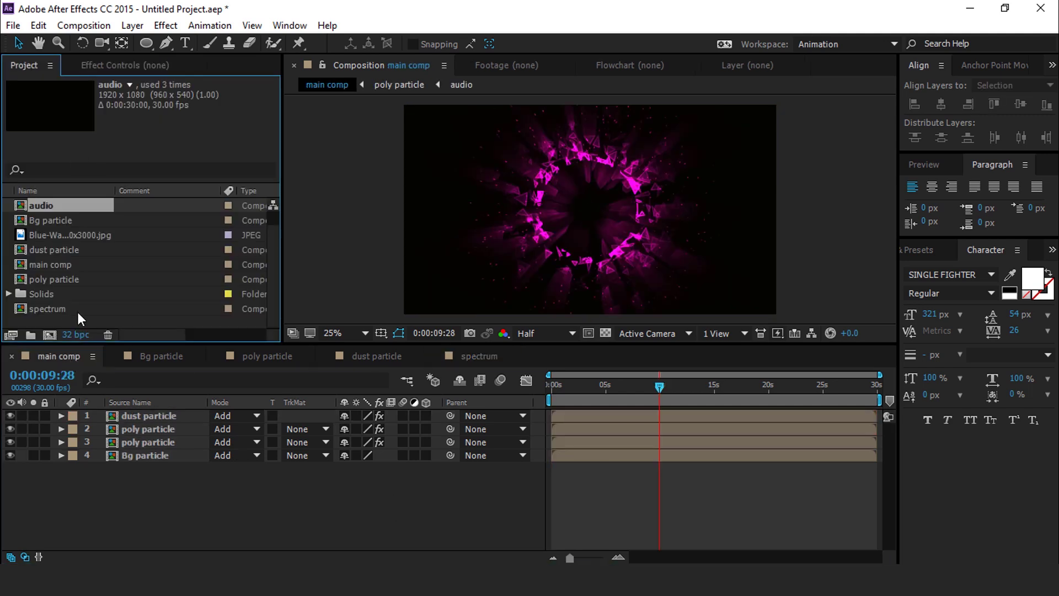
click(39, 310)
drag(18, 309, 140, 415)
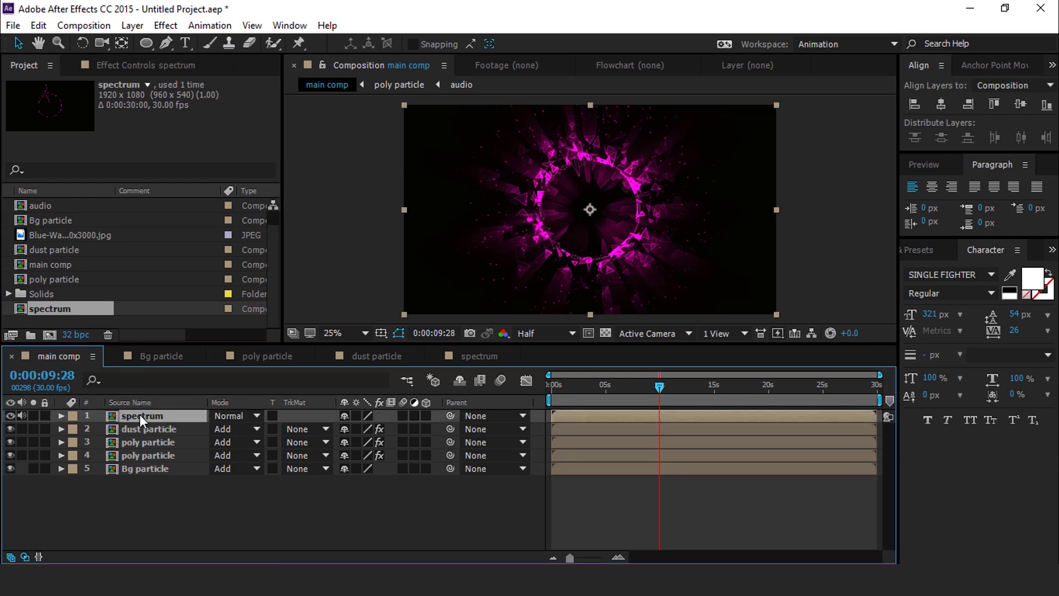
click(239, 416)
click(288, 225)
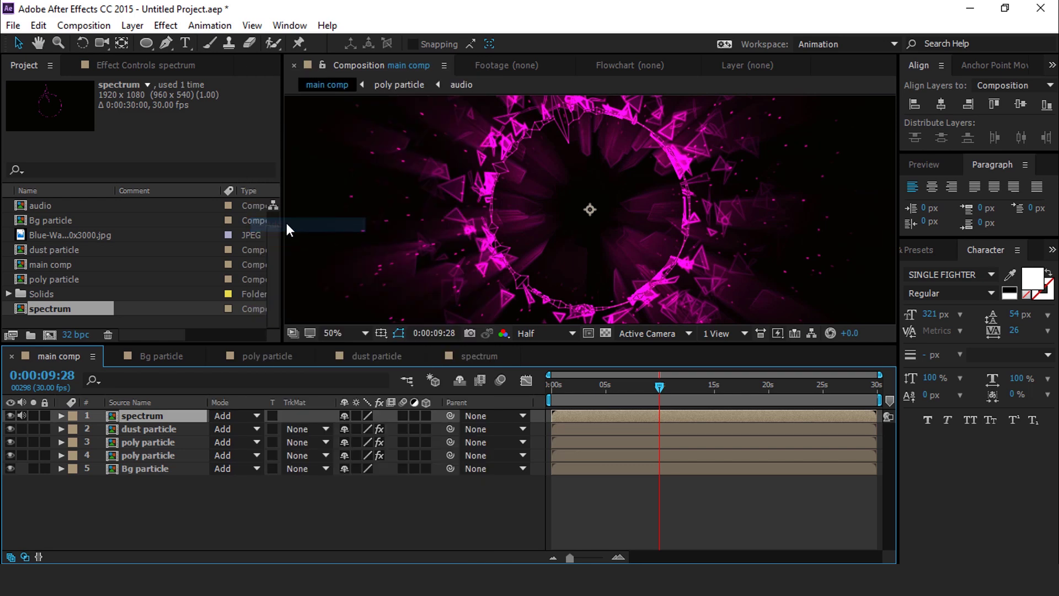
Apply an Exposure effect to the spectrum layer.
scroll(646, 197, down, 2)
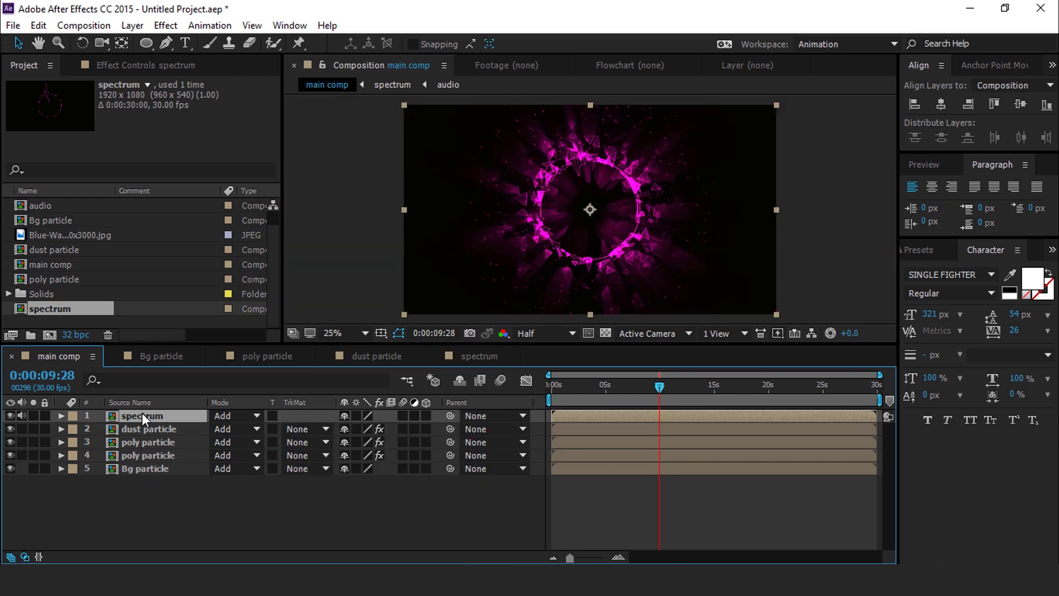
key(ctrl+space)
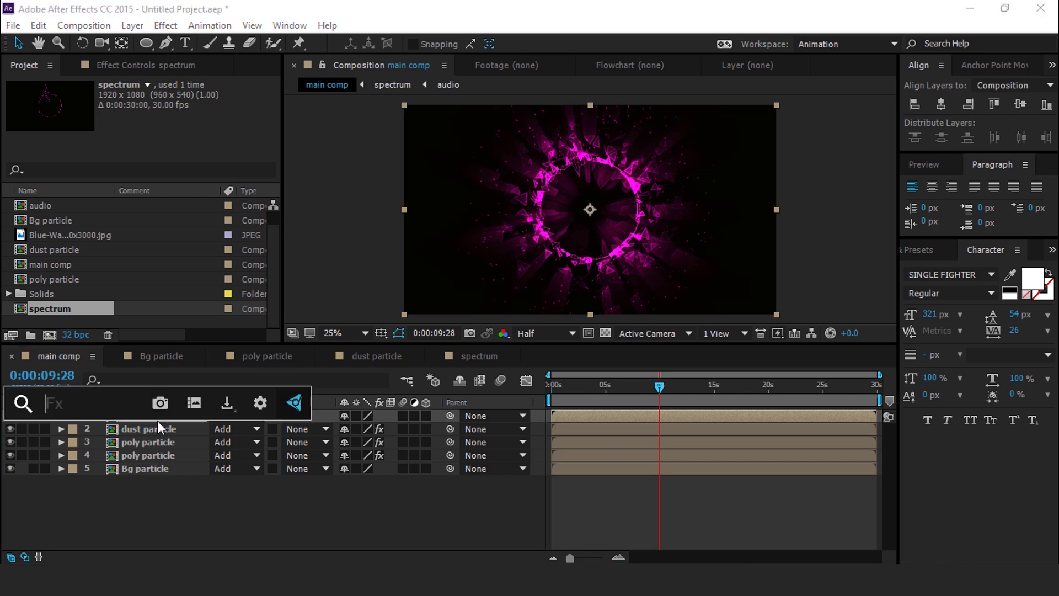
text(exp)
key(Return)
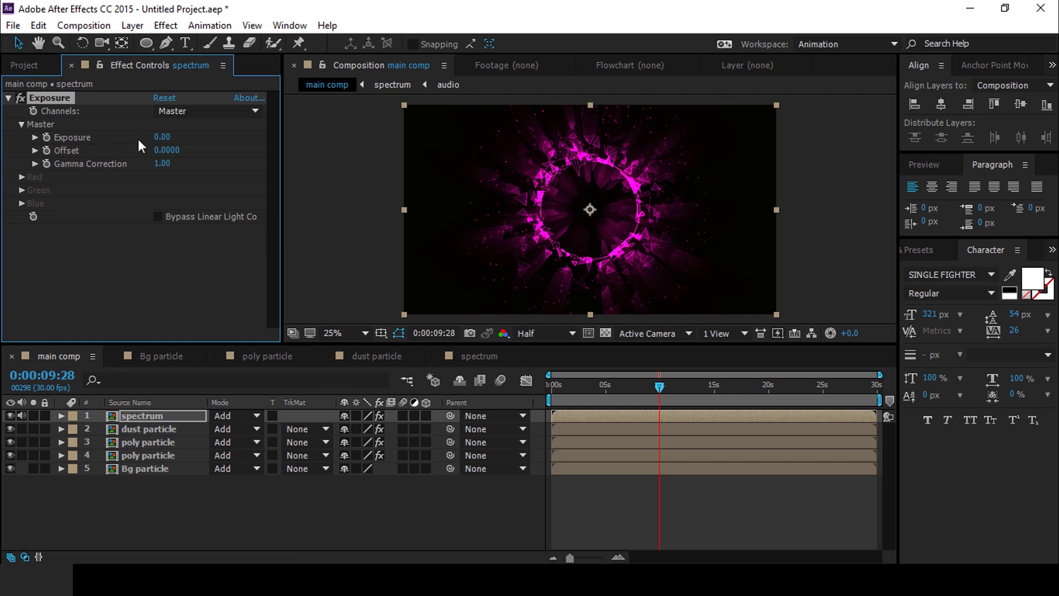
Set the spectrum layer's Exposure to 0.50.
click(162, 137)
text(0.5)
key(Return)
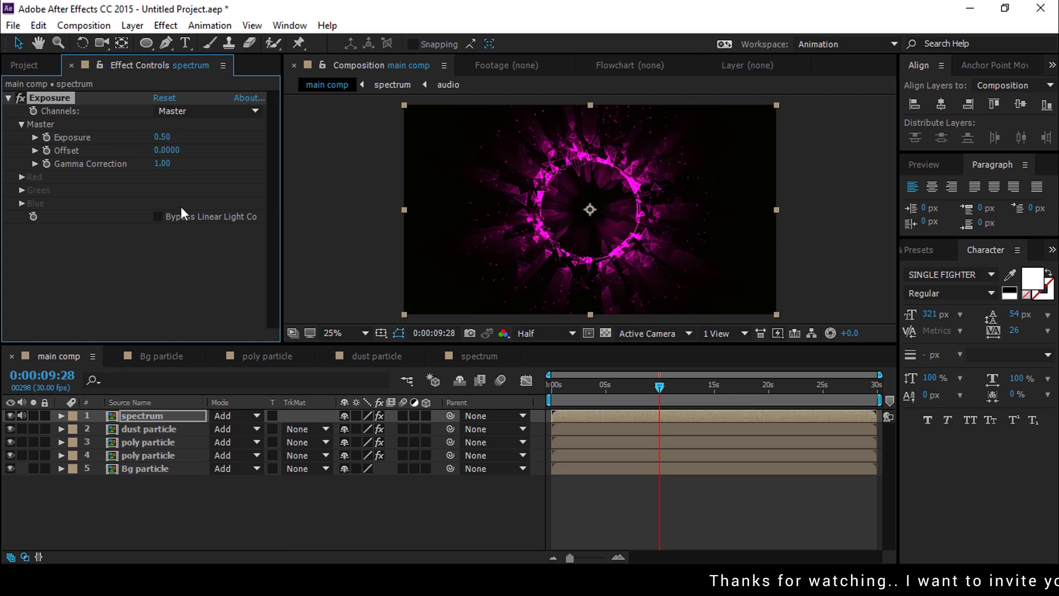
Apply Glow to the spectrum layer with Threshold 40%, Radius 15 and Intensity 0.1.
key(ctrl+space)
text(glow)
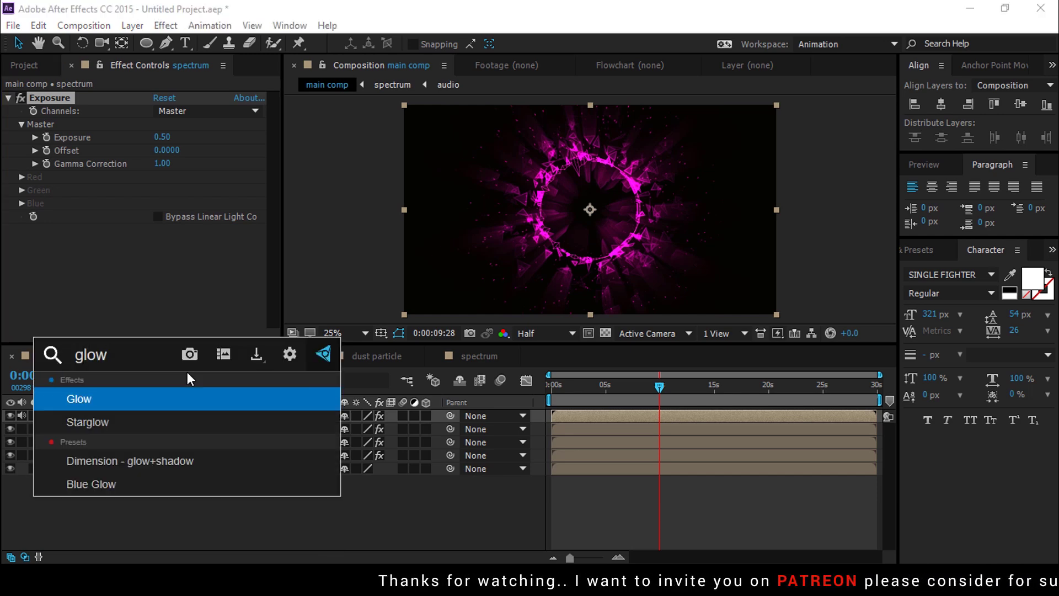
key(Return)
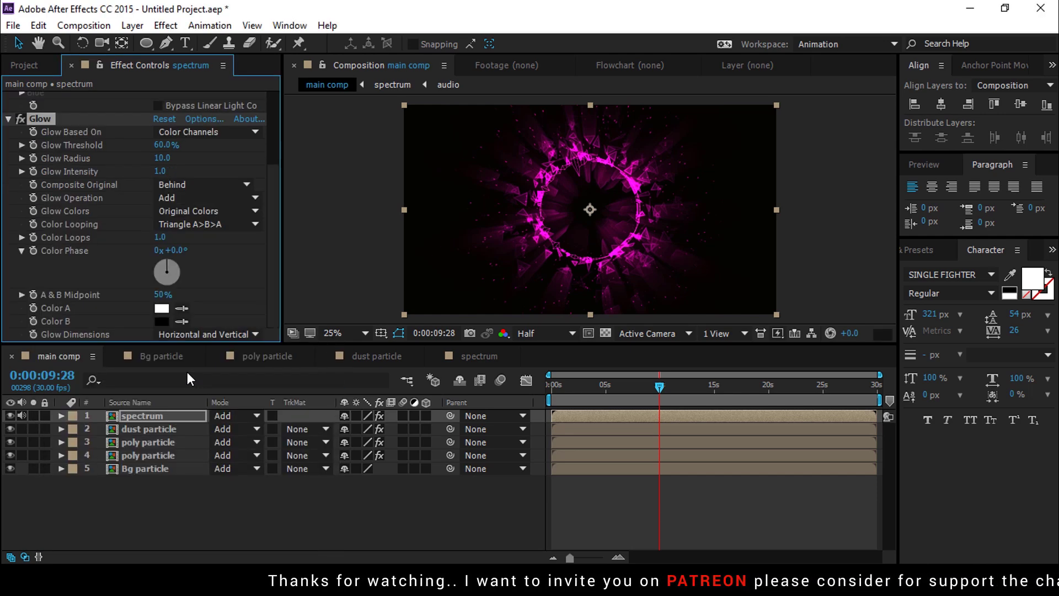
click(163, 145)
text(40)
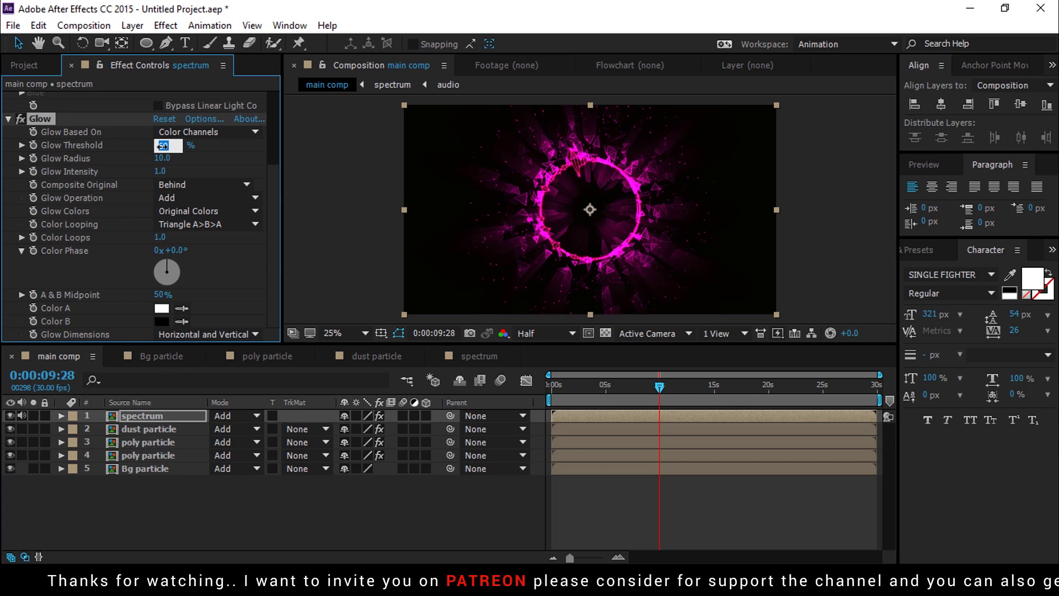
key(Return)
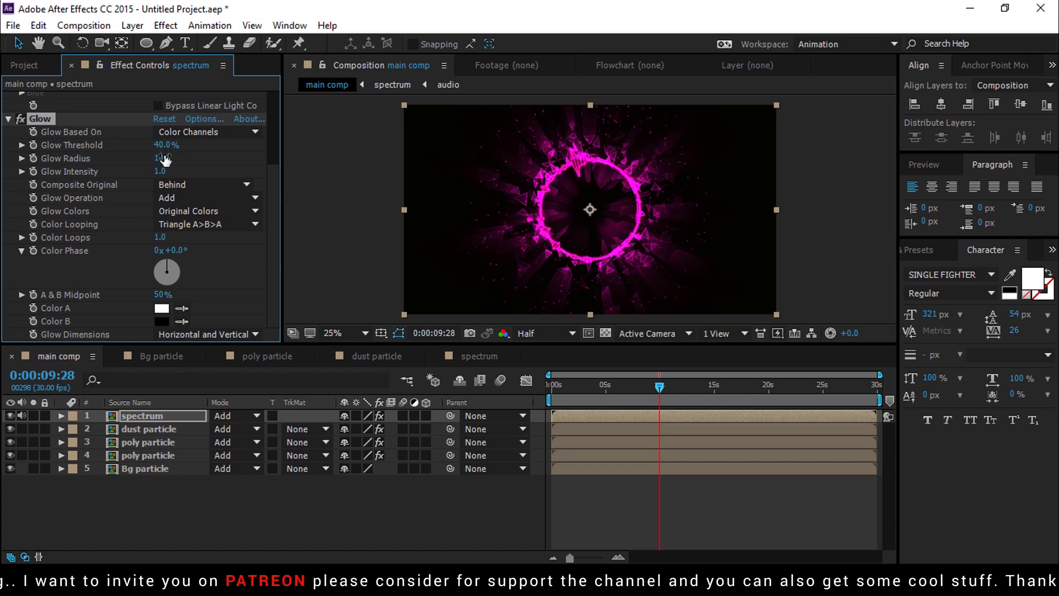
click(162, 158)
text(15)
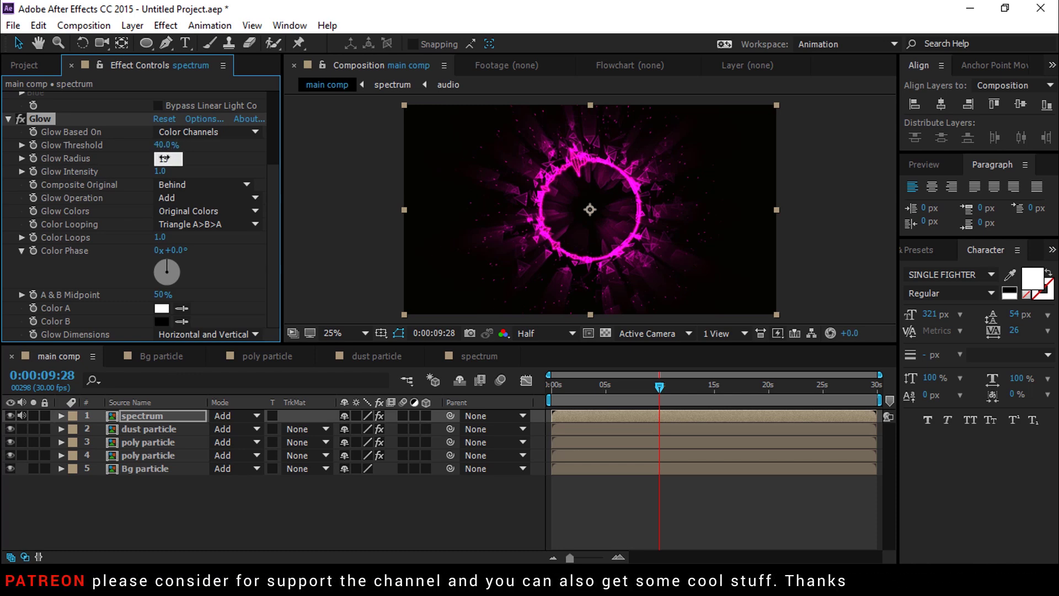
key(Return)
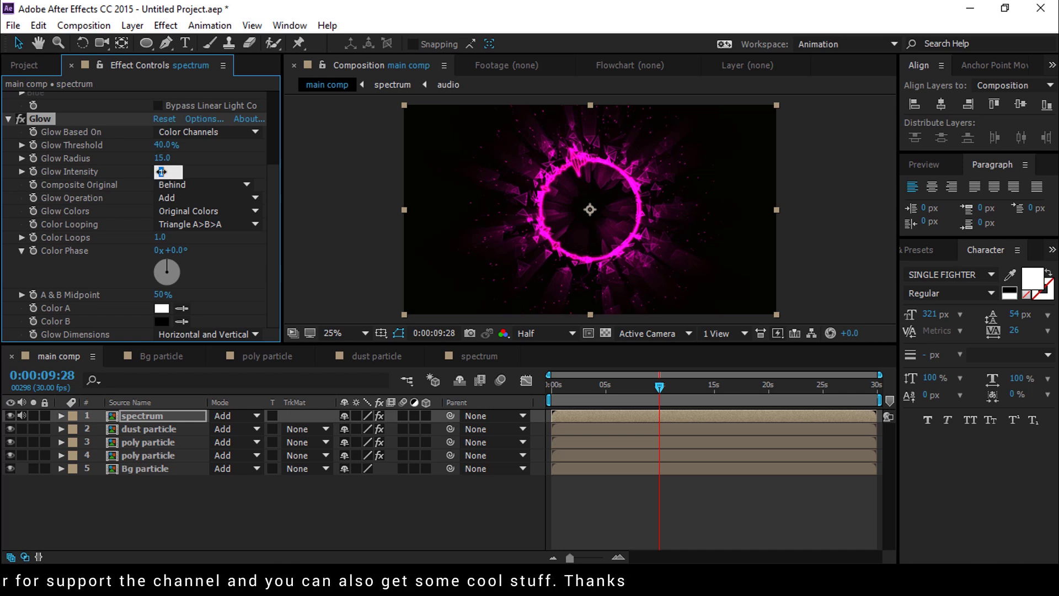
click(161, 172)
text(0.1)
key(Return)
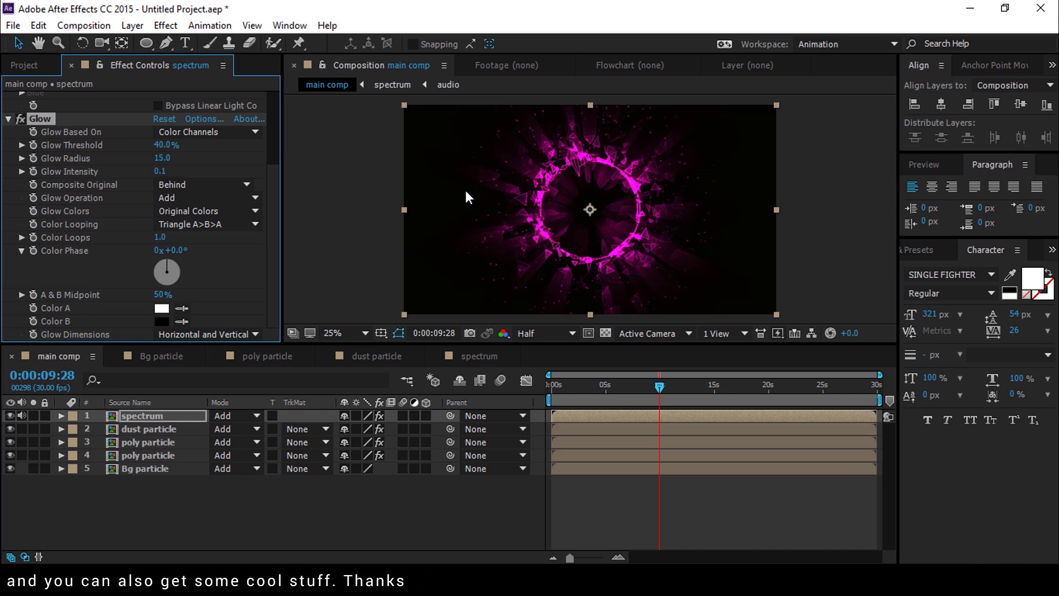
Duplicate the glowing spectrum layer and delete Glow from the copy.
click(169, 418)
key(ctrl+d)
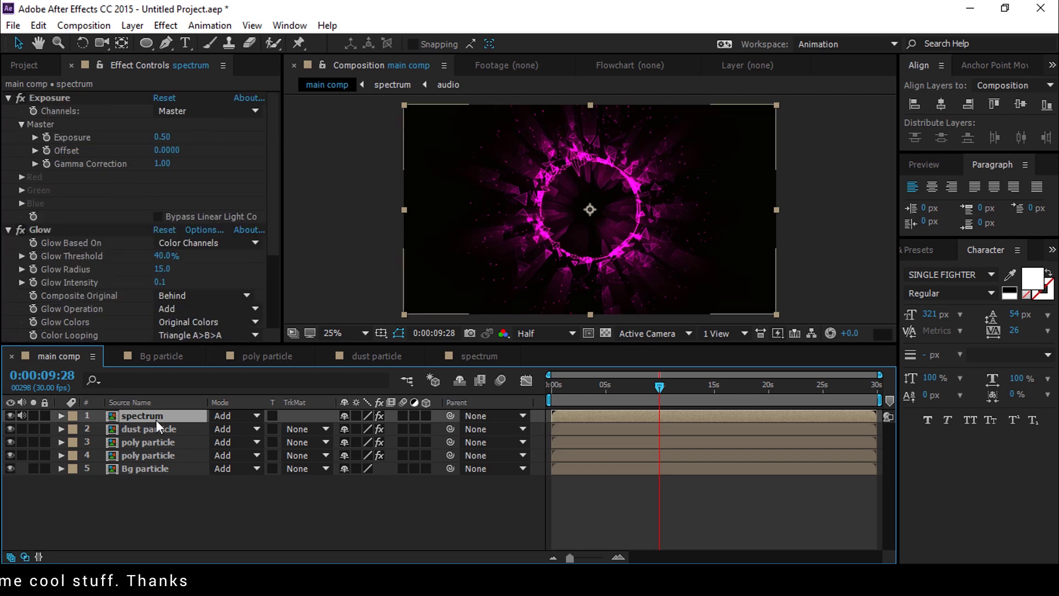
click(50, 229)
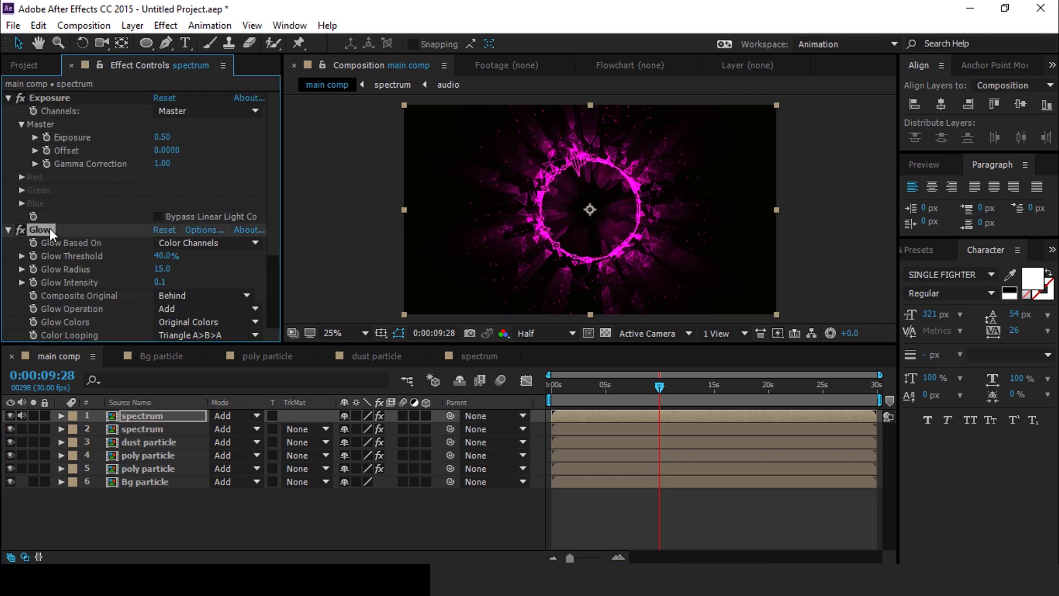
key(Delete)
Add Fast Blur to the duplicated spectrum layer and start editing its Blurriness.
key(ctrl+space)
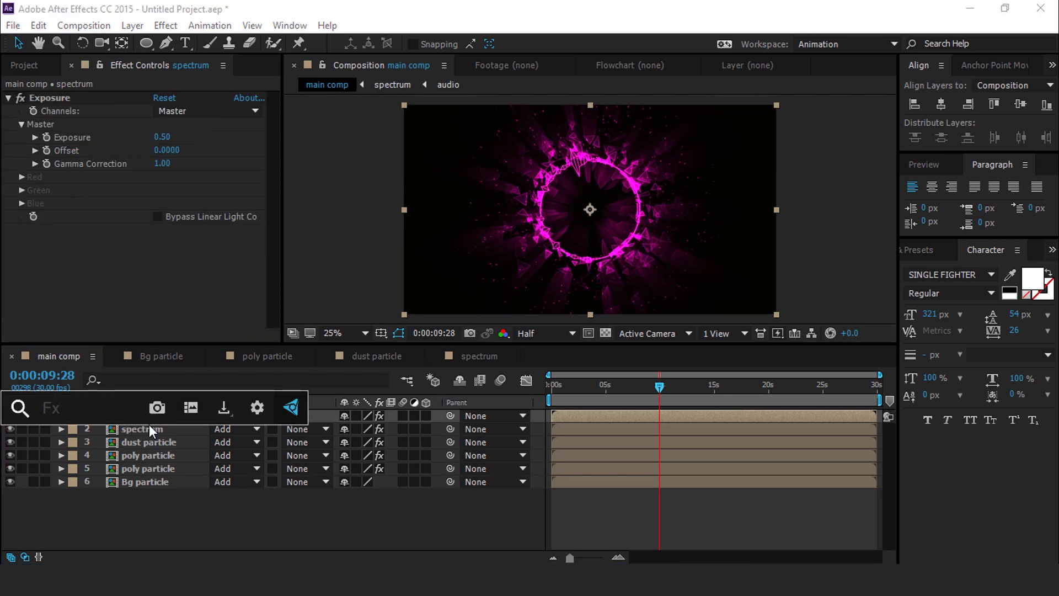
text(fast)
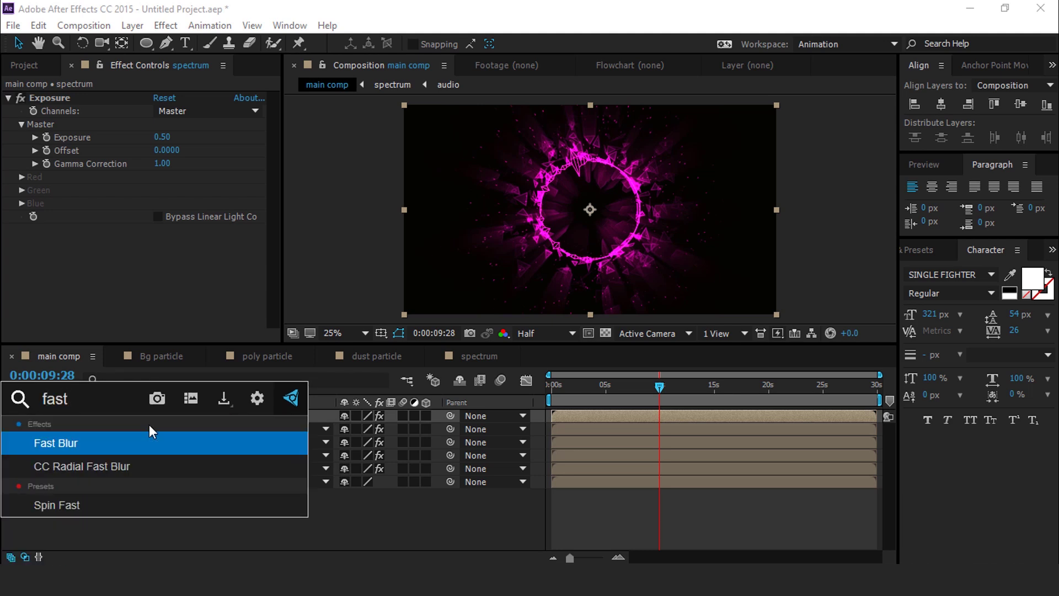
key(Return)
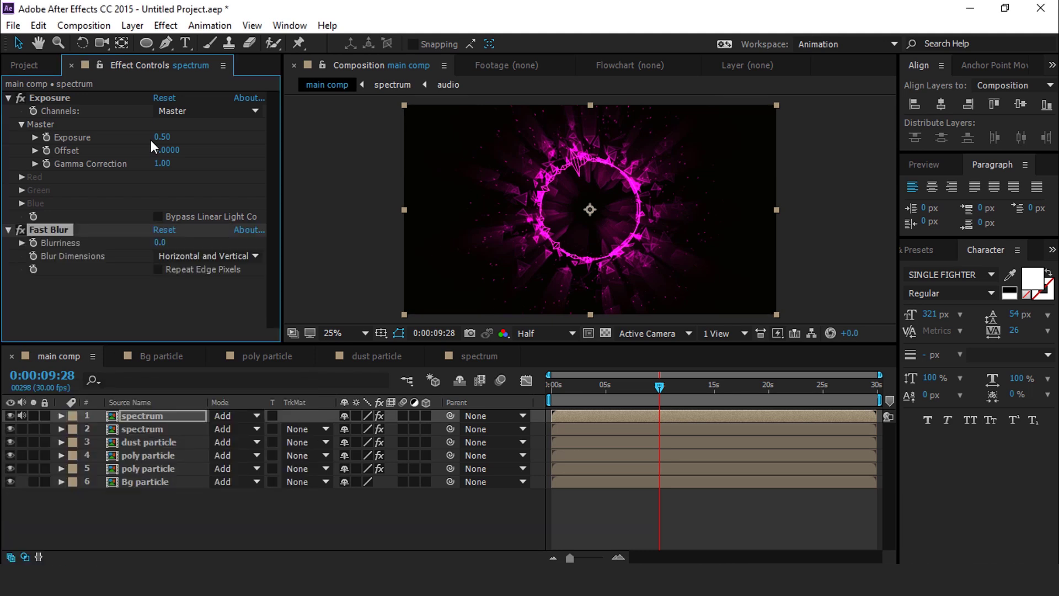
click(161, 243)
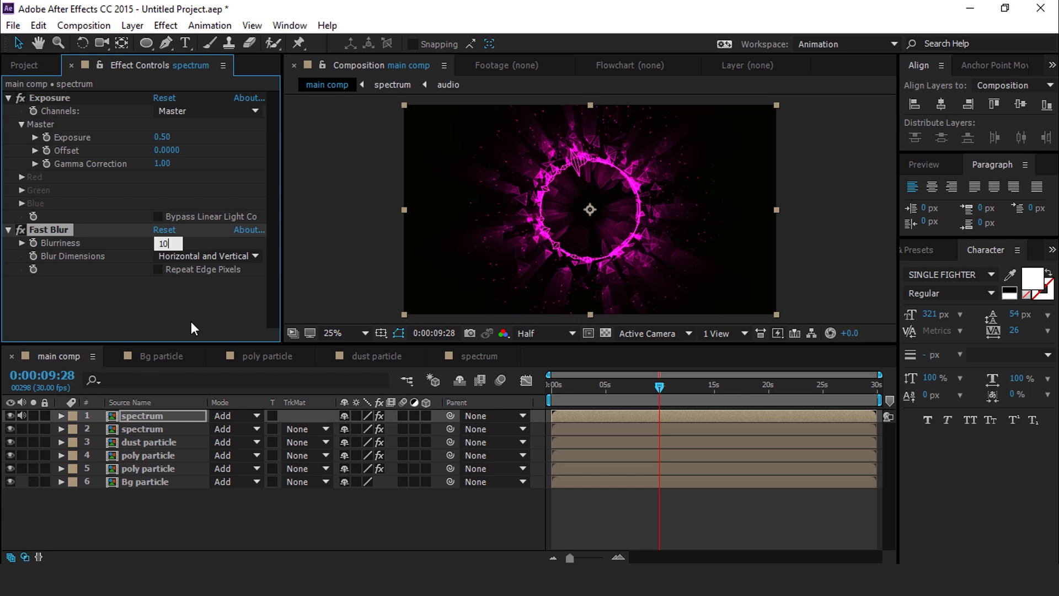
Create a new adjustment layer in main comp and apply Glow to it.
right_click(373, 499)
mouse_move(478, 359)
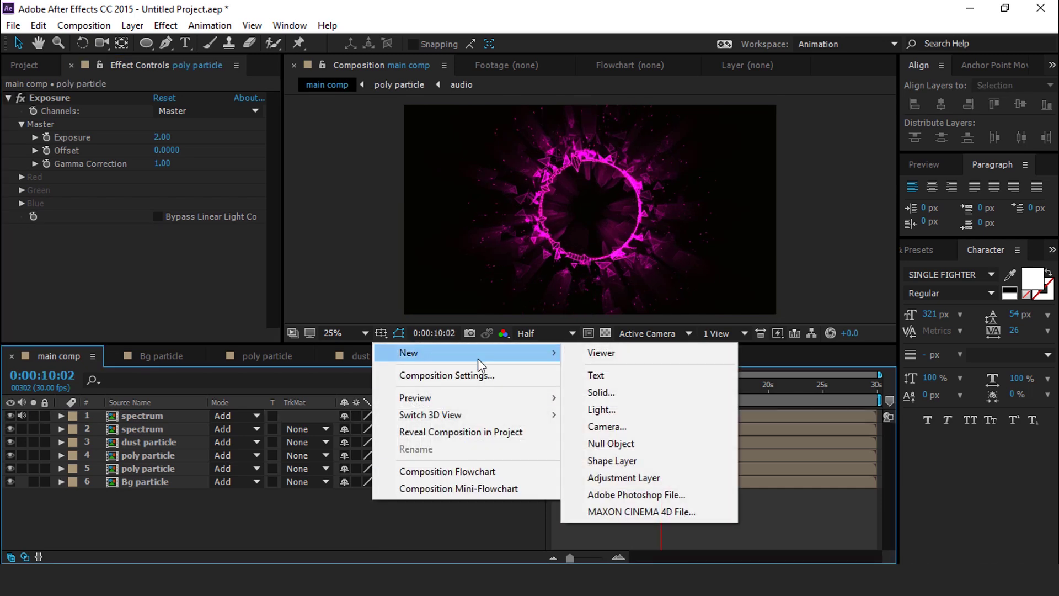
click(650, 484)
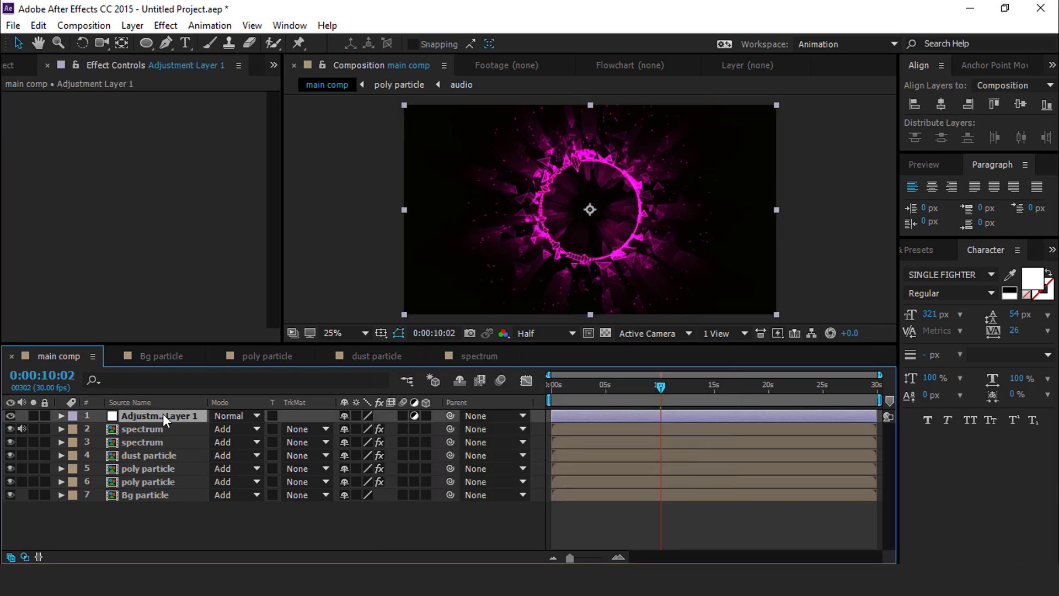
key(ctrl+space)
text(glow)
key(Return)
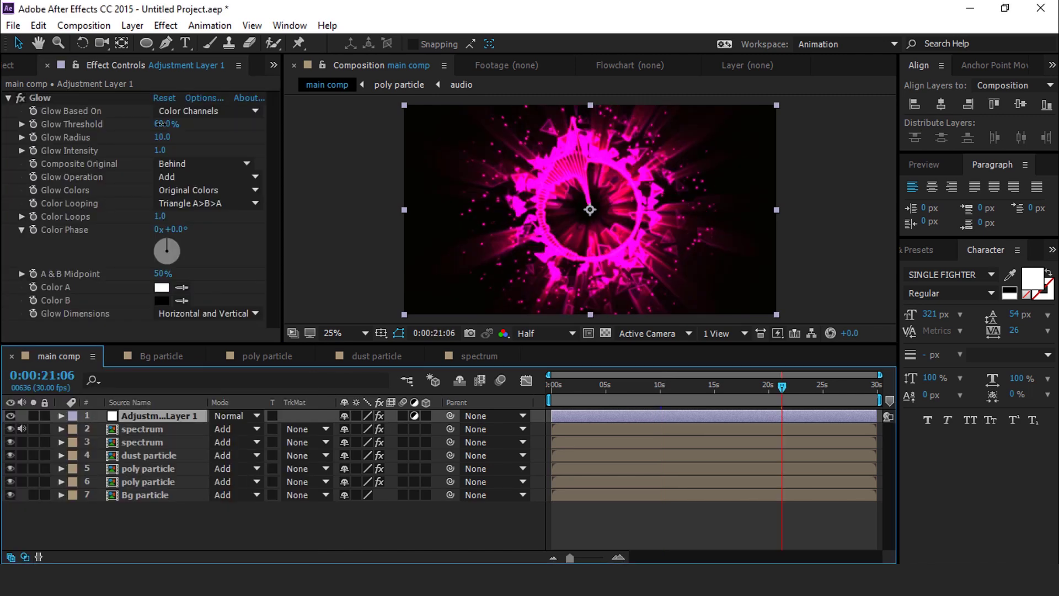
Set the adjustment layer's Glow to Threshold 100%, Radius 0 and Intensity 0.1.
click(162, 124)
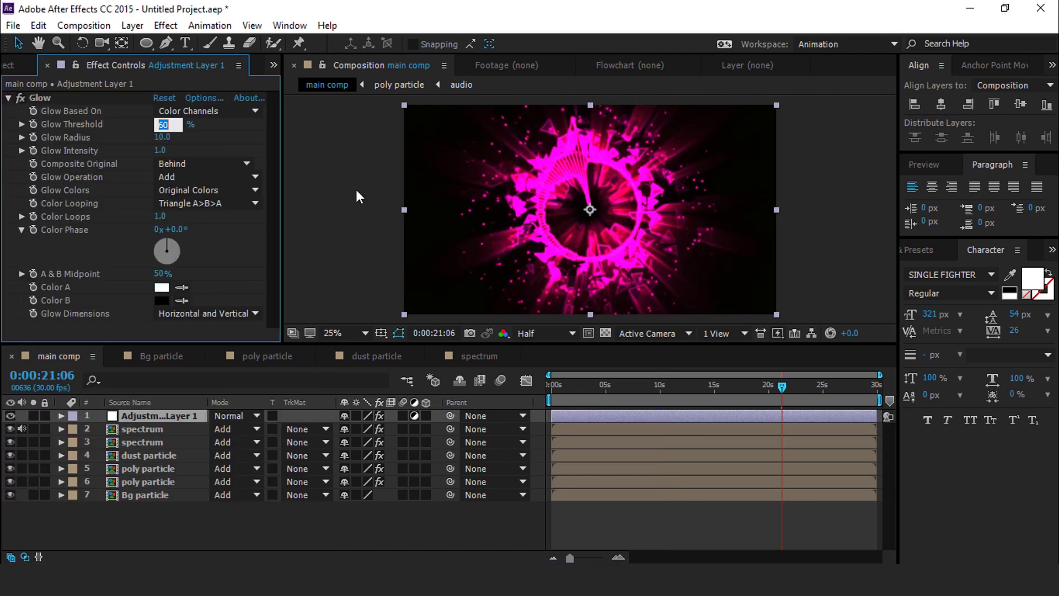
text(100)
key(Return)
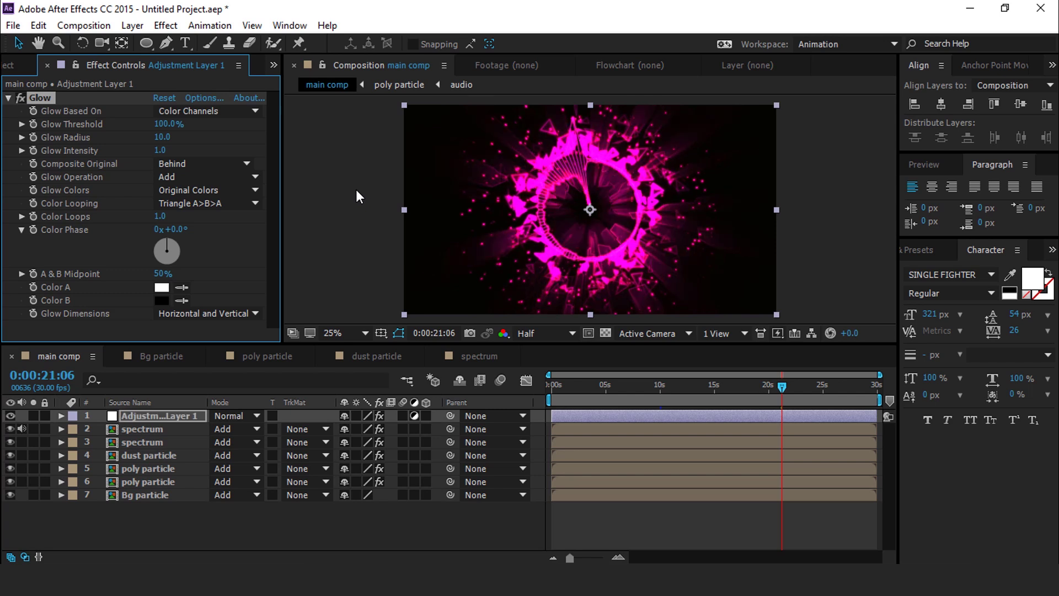
click(161, 136)
text(0)
key(Return)
click(160, 151)
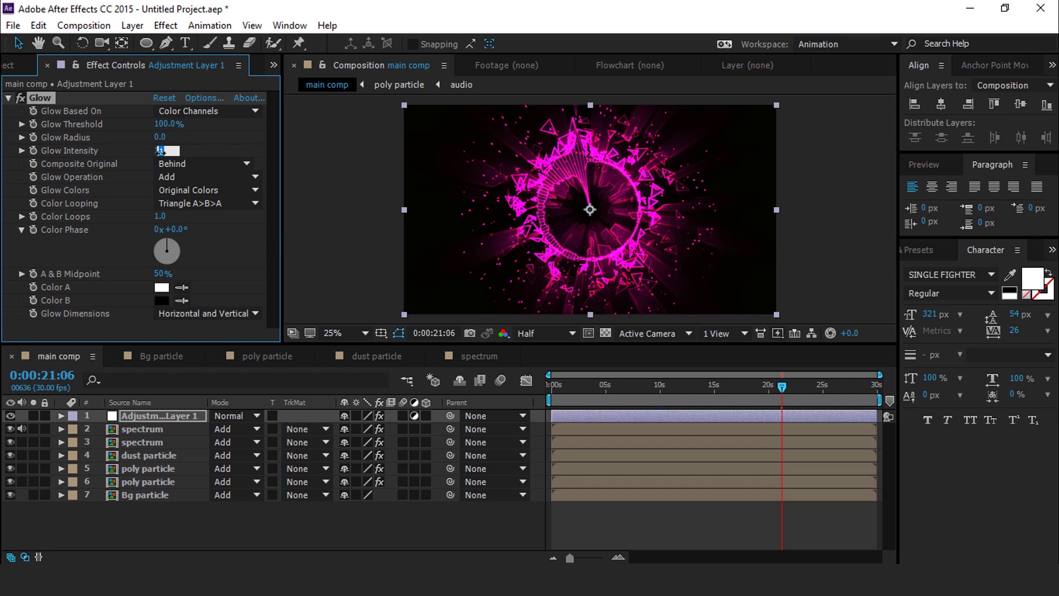
text(0.1)
key(Return)
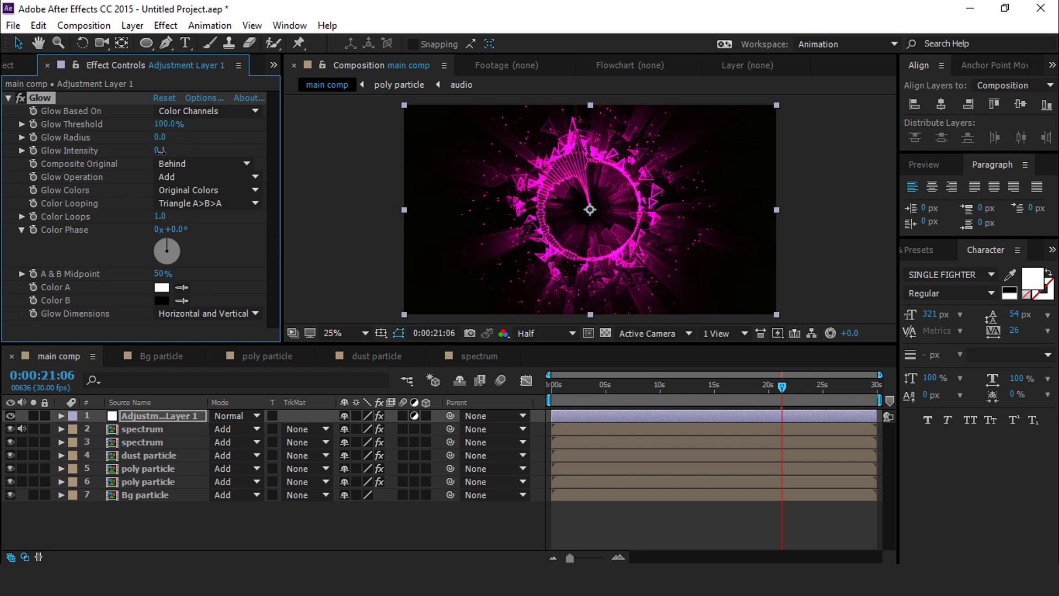
Duplicate the Glow and set Glow 2 to Radius 300 and Threshold 70%.
click(21, 97)
key(ctrl+d)
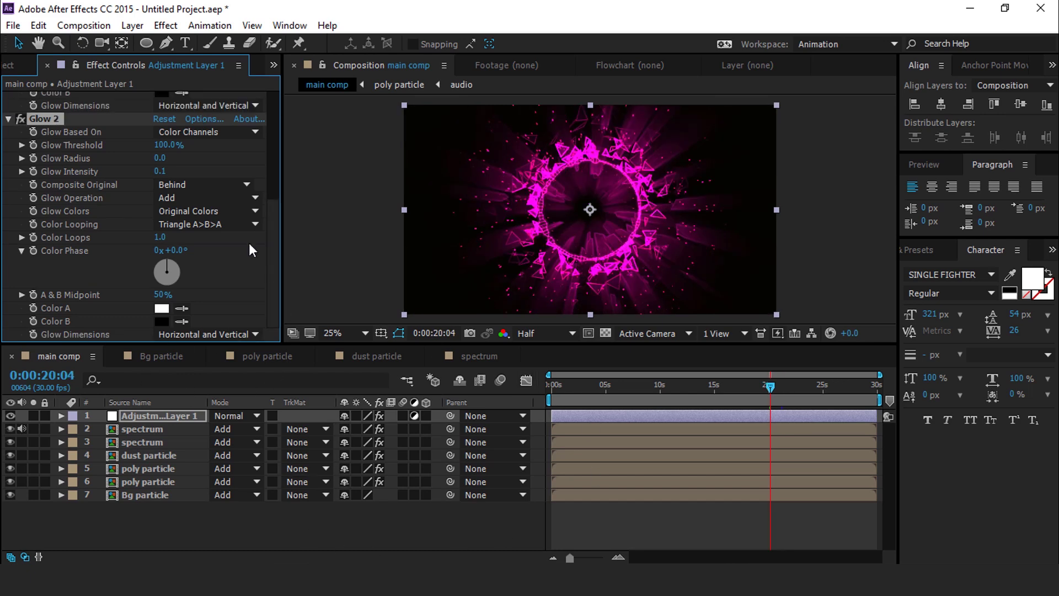
scroll(80, 206, up, 2)
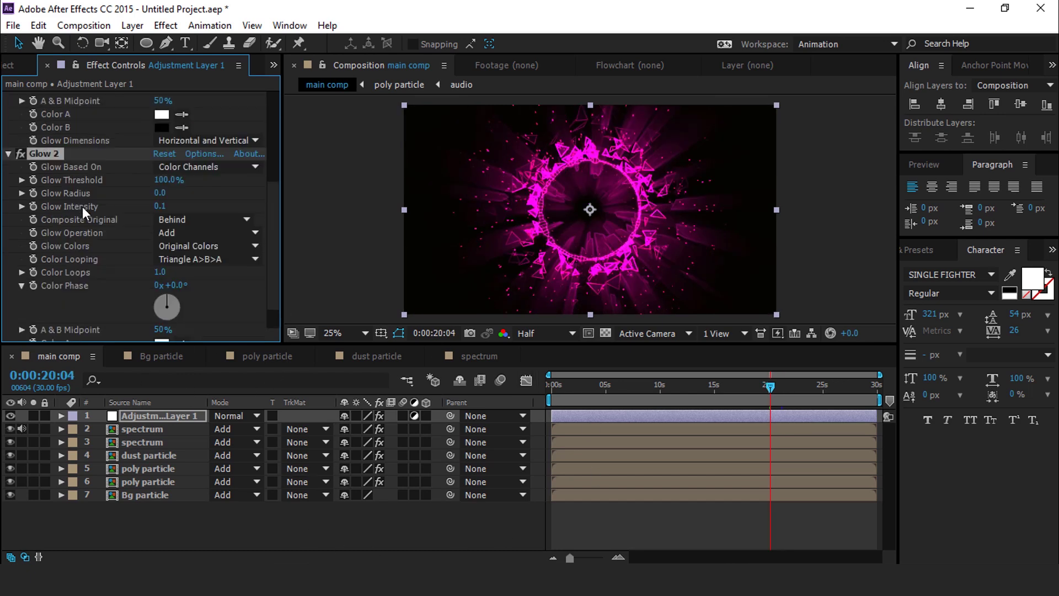
click(160, 194)
key(Return)
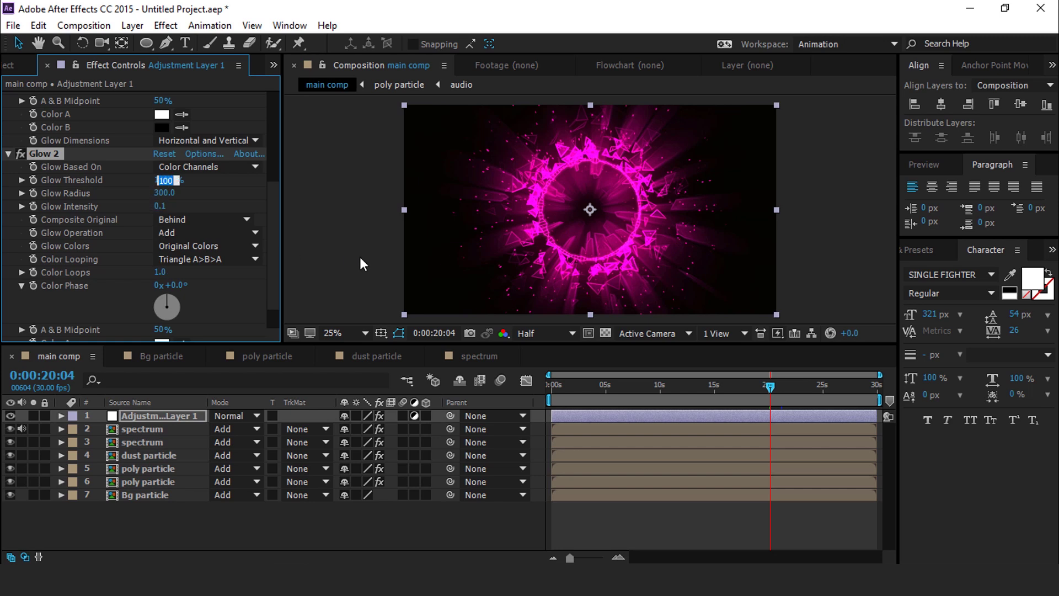
key(Return)
Apply Exposure at -1.00 to the adjustment layer and toggle it to compare.
scroll(248, 309, down, 1)
key(ctrl+space)
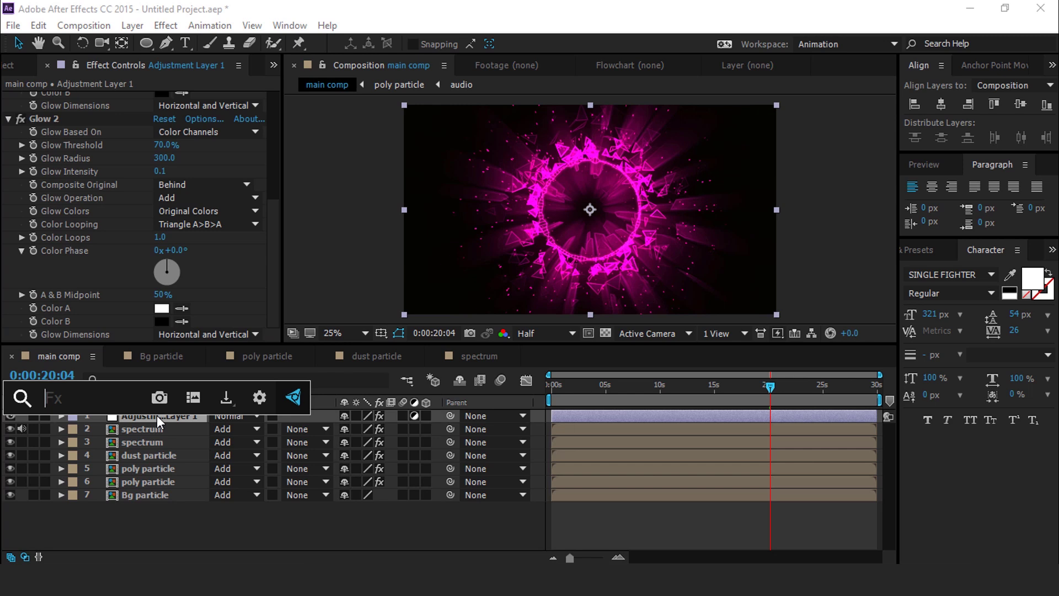
text(expo)
key(Return)
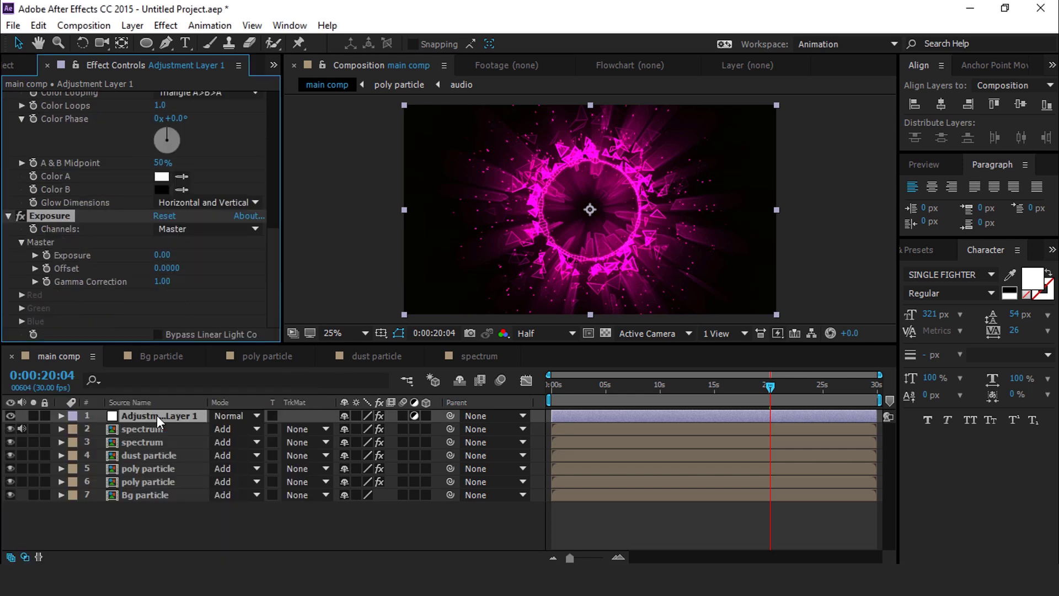
click(163, 255)
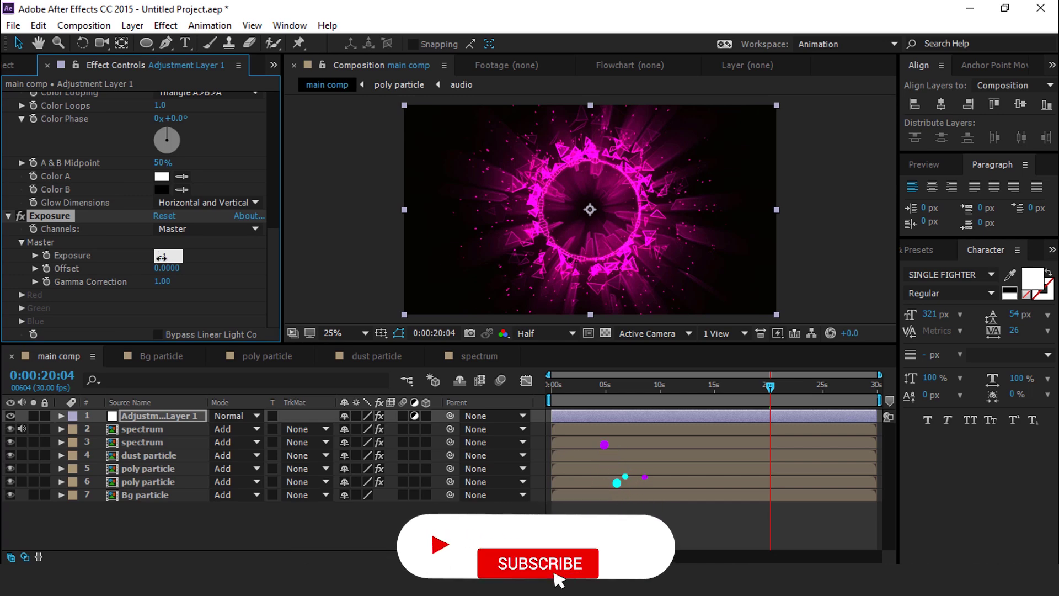
key(Return)
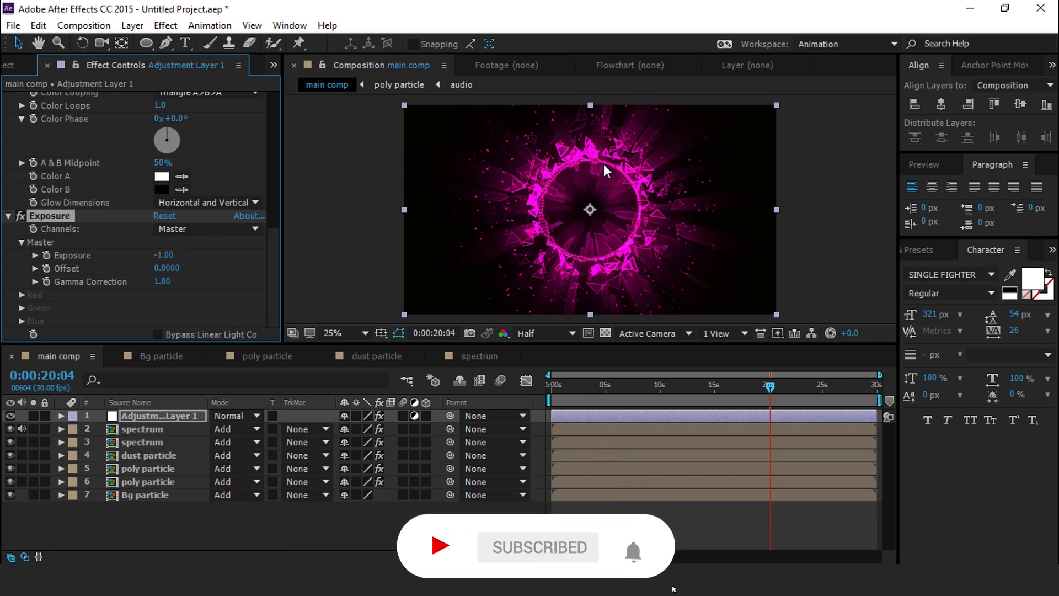
key(period)
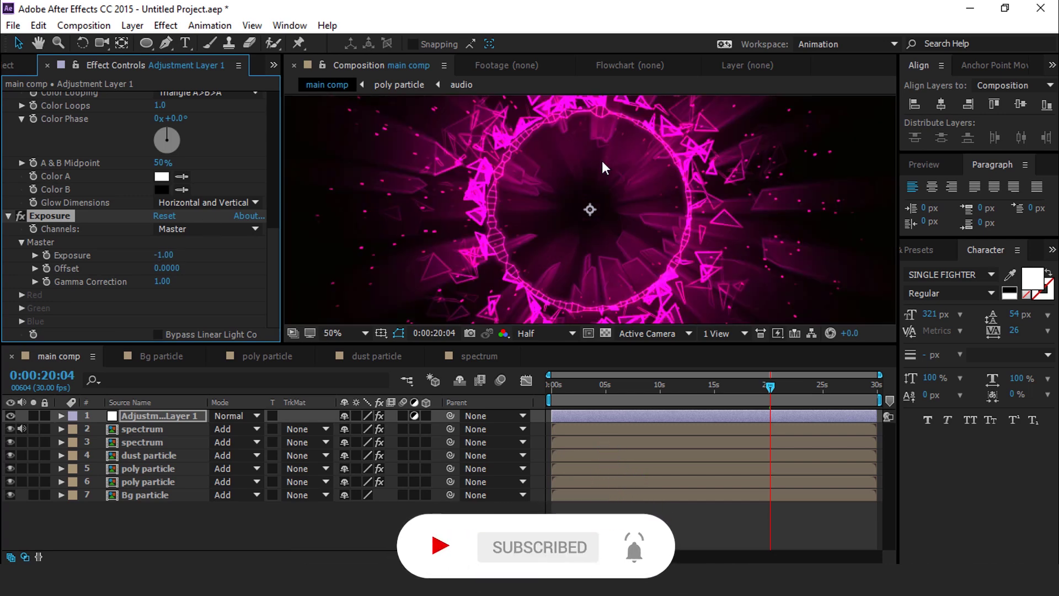
click(20, 215)
click(21, 216)
Add Blue-Wallpaper-55-4000x3000.jpg as main comp's top layer and scale it to fit the frame.
key(comma)
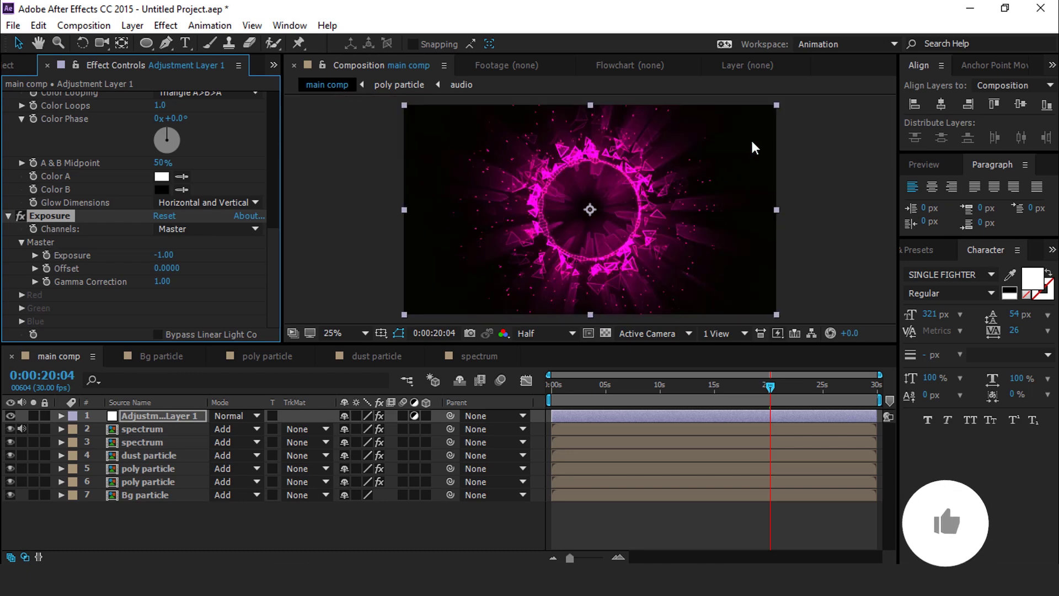
scroll(15, 124, up, 3)
key(ctrl+0)
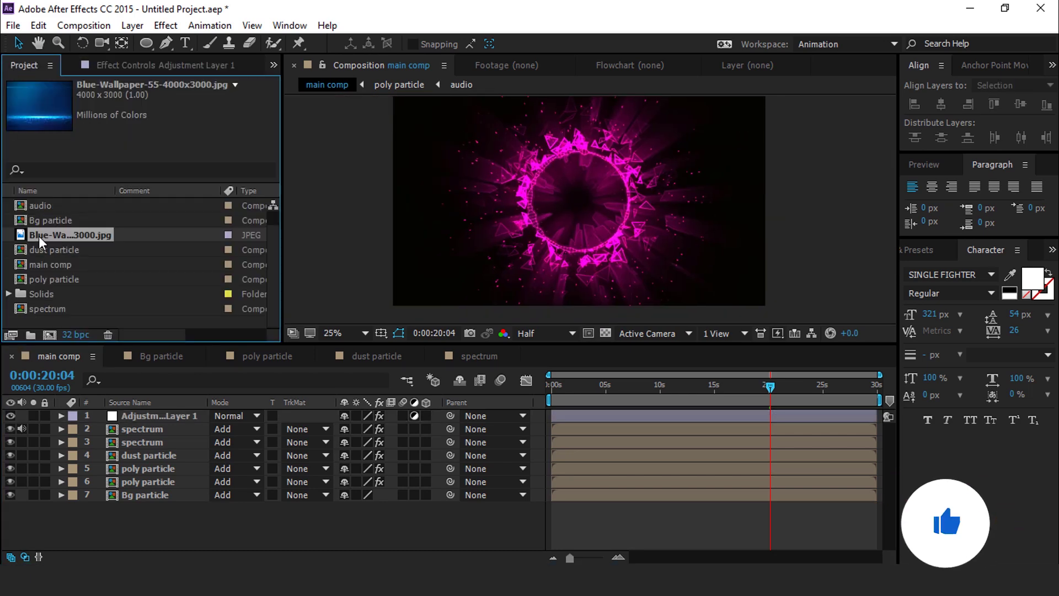
drag(27, 237, 151, 411)
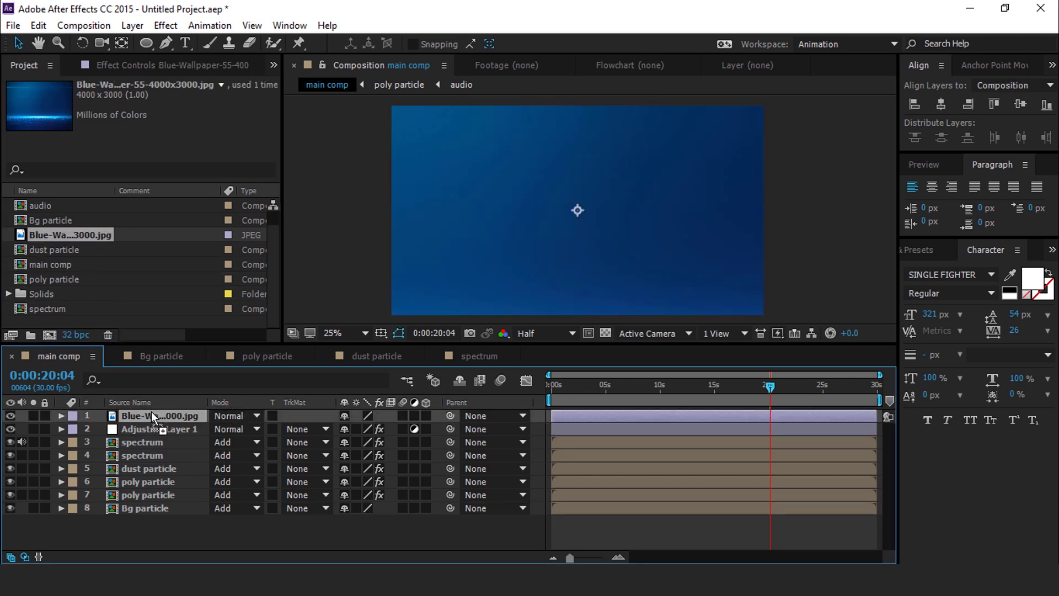
key(comma)
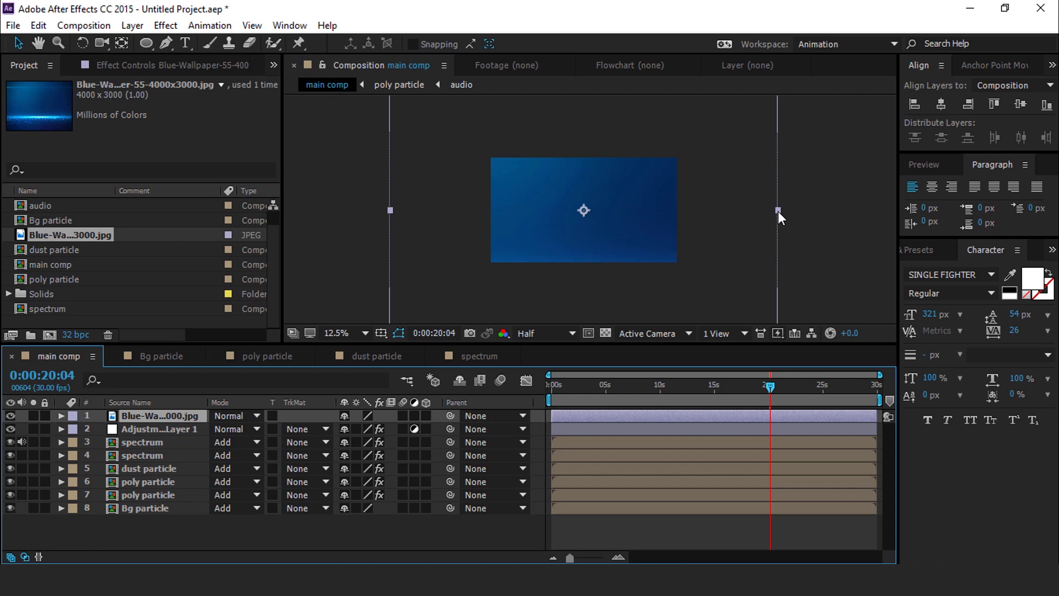
drag(777, 210, 681, 211)
key(period)
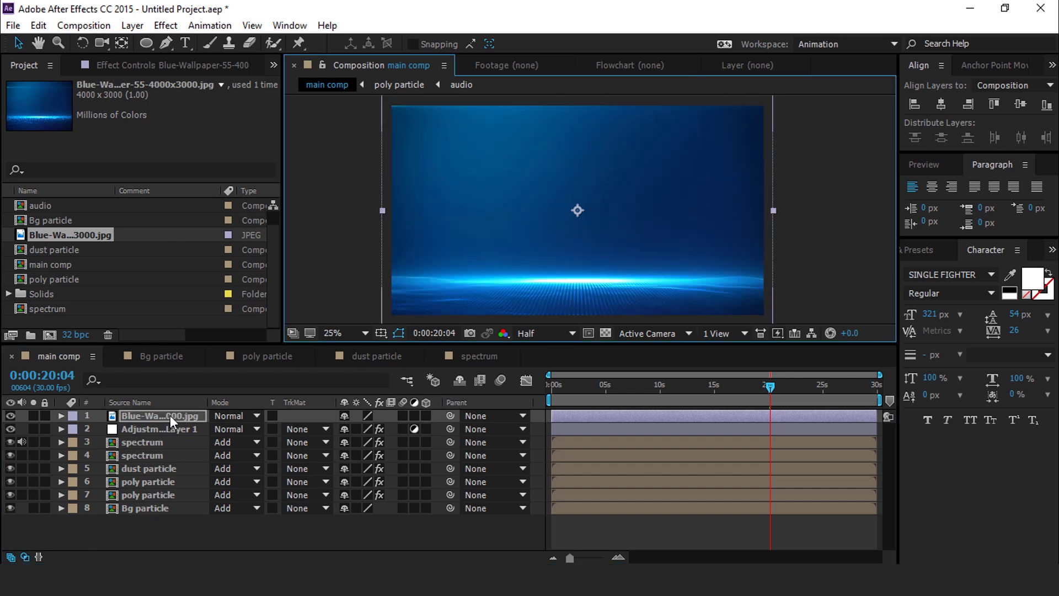
click(163, 428)
key(ctrl+space)
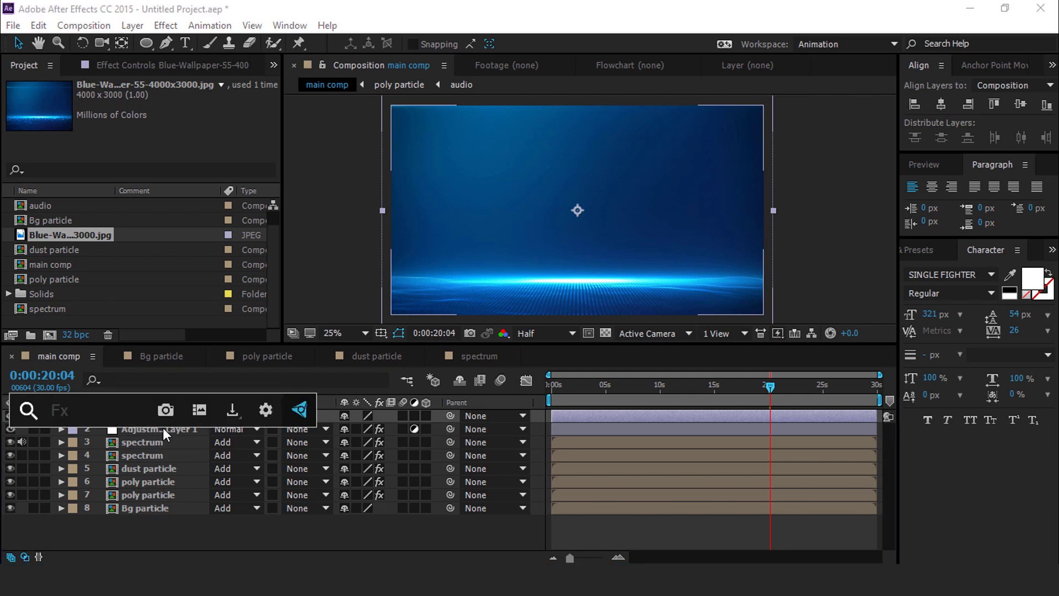
Apply Tint to the wallpaper layer and set its blend mode to Screen.
text(tint)
key(Return)
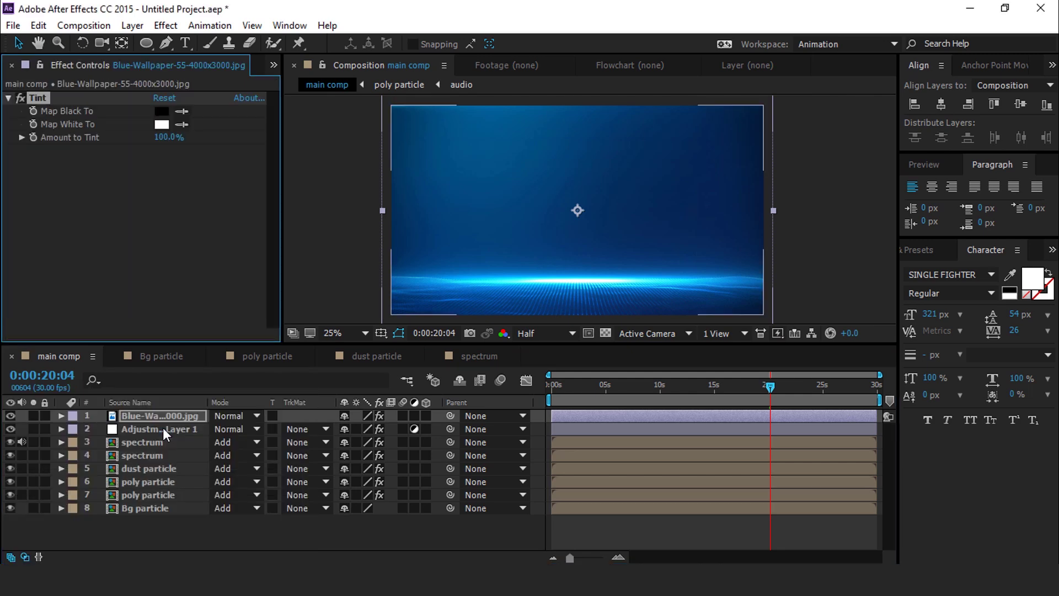
click(232, 417)
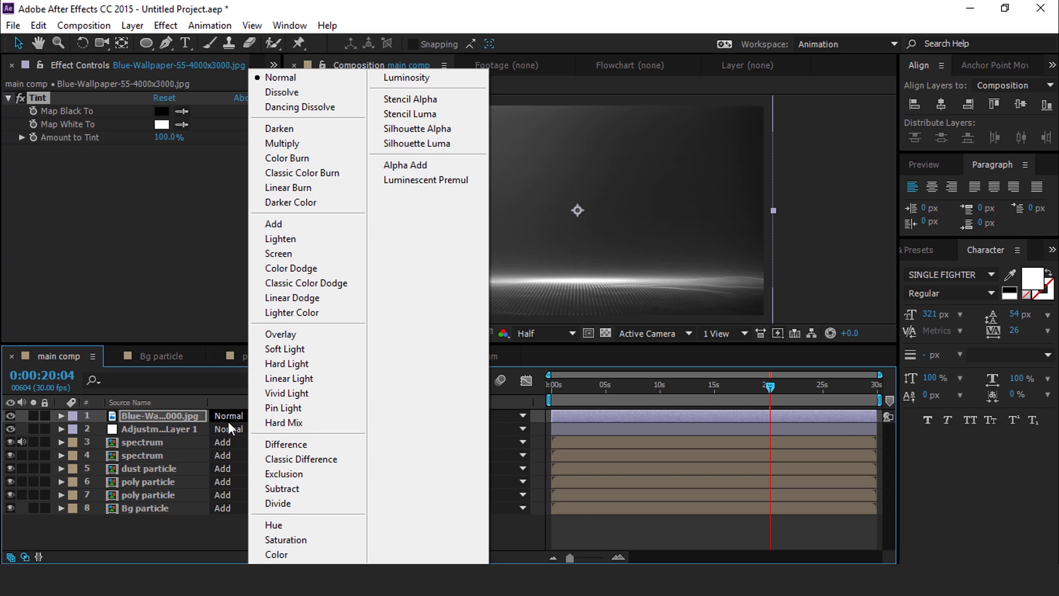
click(281, 254)
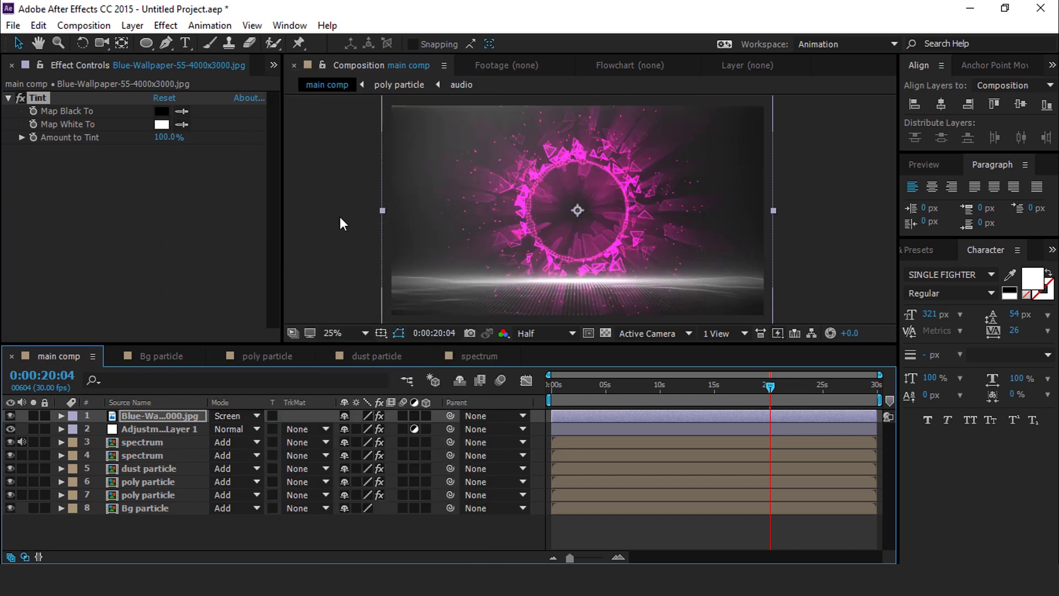
Sample the pink particle colour into Tint's Map White To.
click(840, 223)
scroll(540, 215, up, 4)
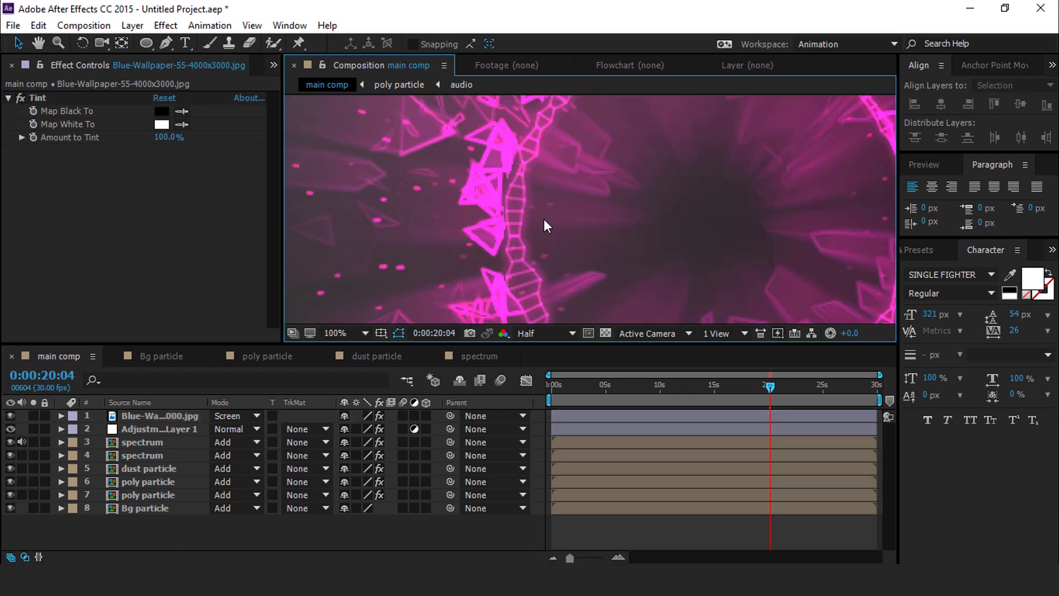
click(182, 125)
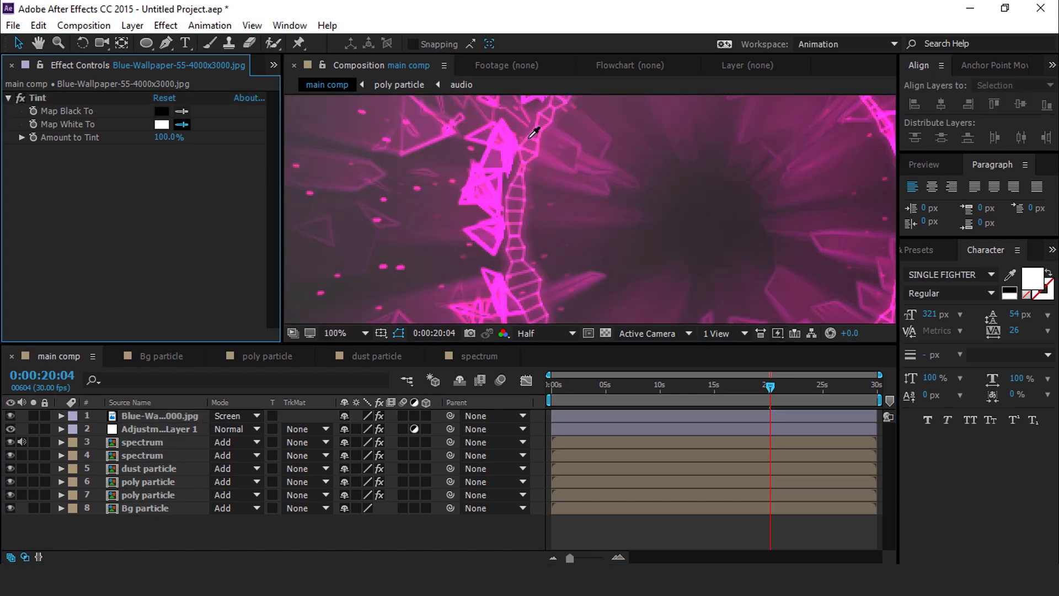
click(501, 124)
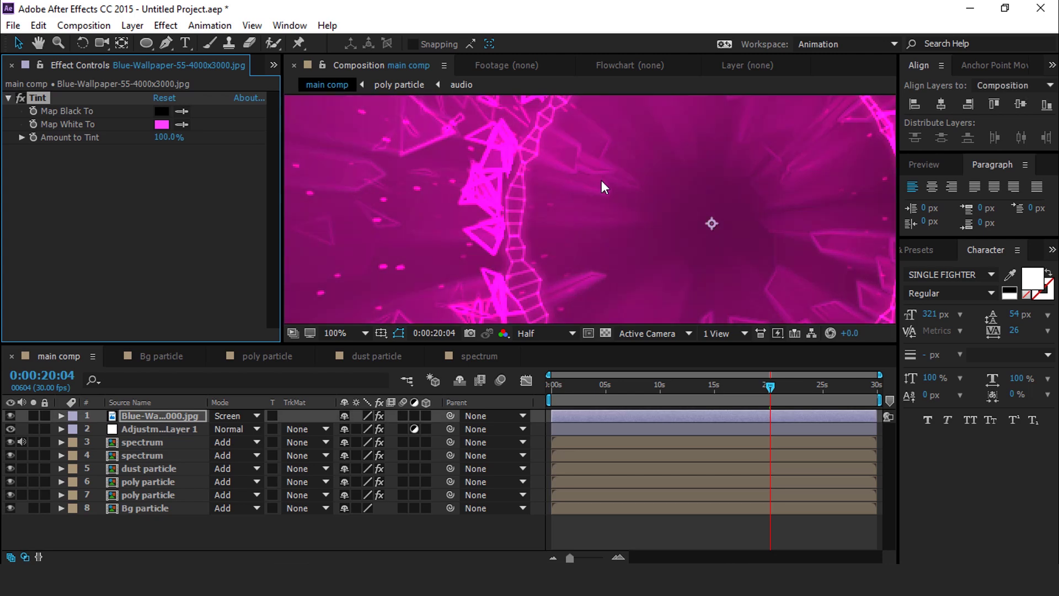
scroll(601, 180, down, 4)
click(81, 384)
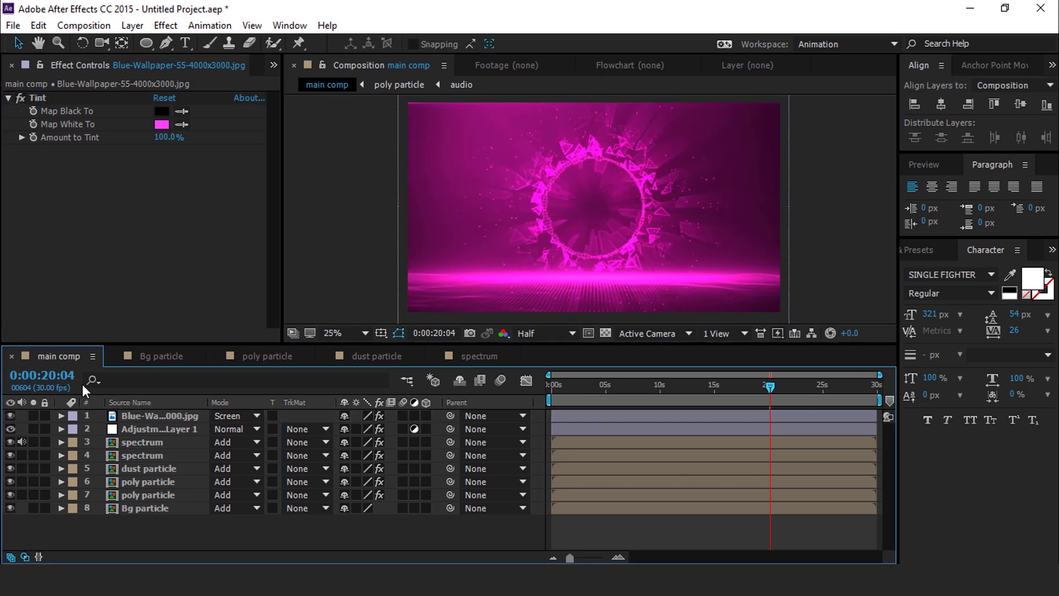
click(147, 418)
Apply Curves to the wallpaper layer, lowering the shadow point and raising the highlight point into an S-curve.
key(ctrl+space)
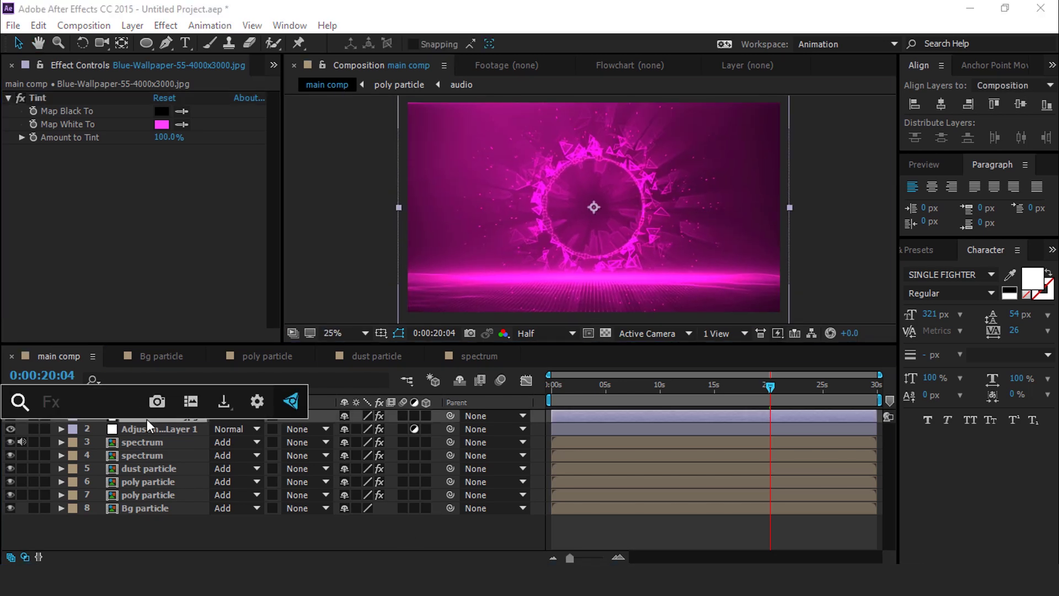
text(cu)
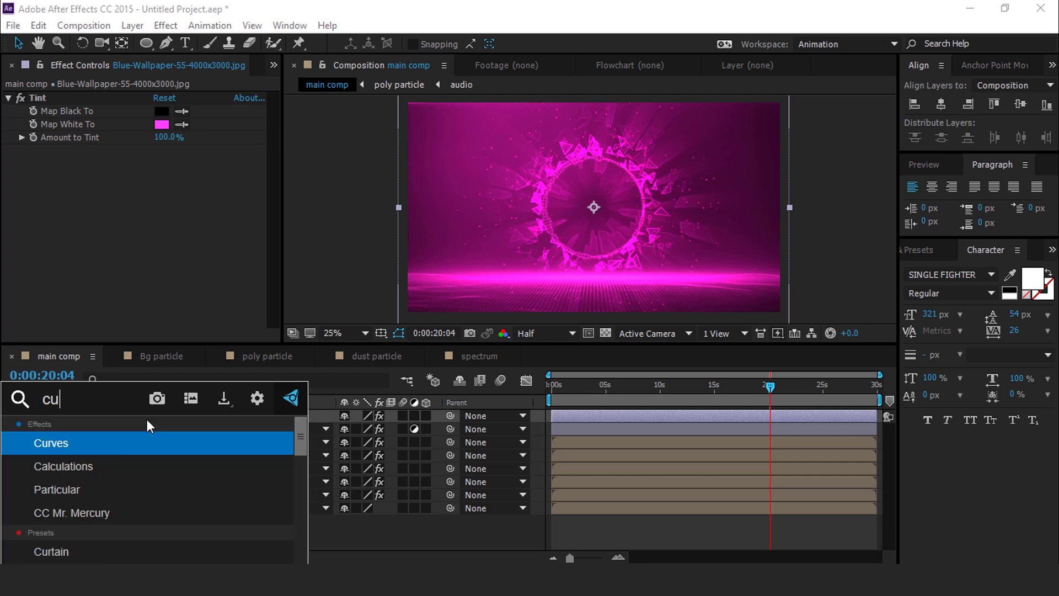
key(Return)
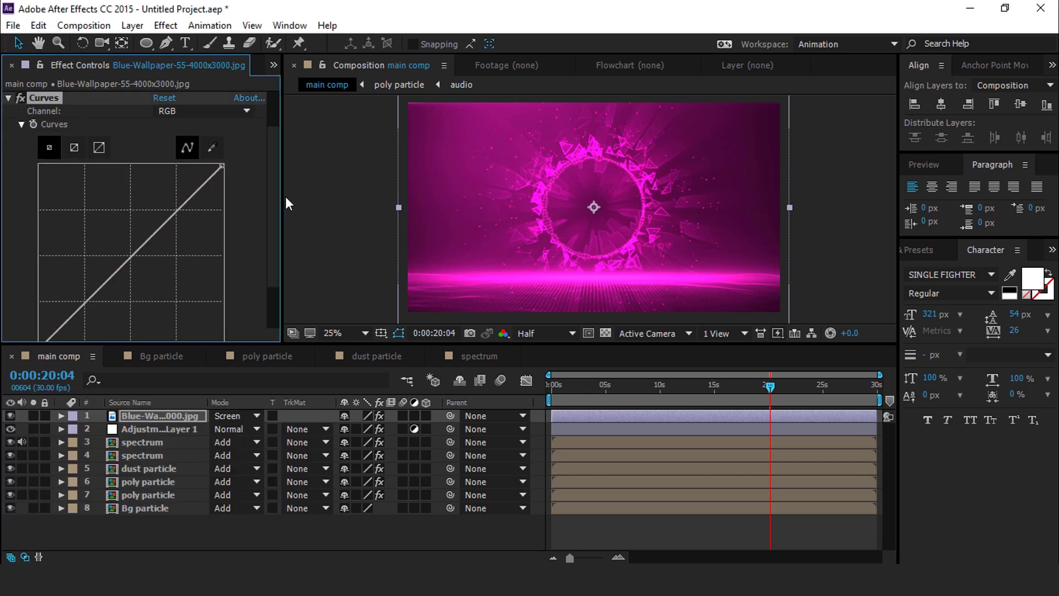
scroll(270, 226, down, 3)
drag(64, 264, 64, 258)
mouse_move(176, 151)
mouse_down()
mouse_move(177, 142)
mouse_move(186, 150)
mouse_up()
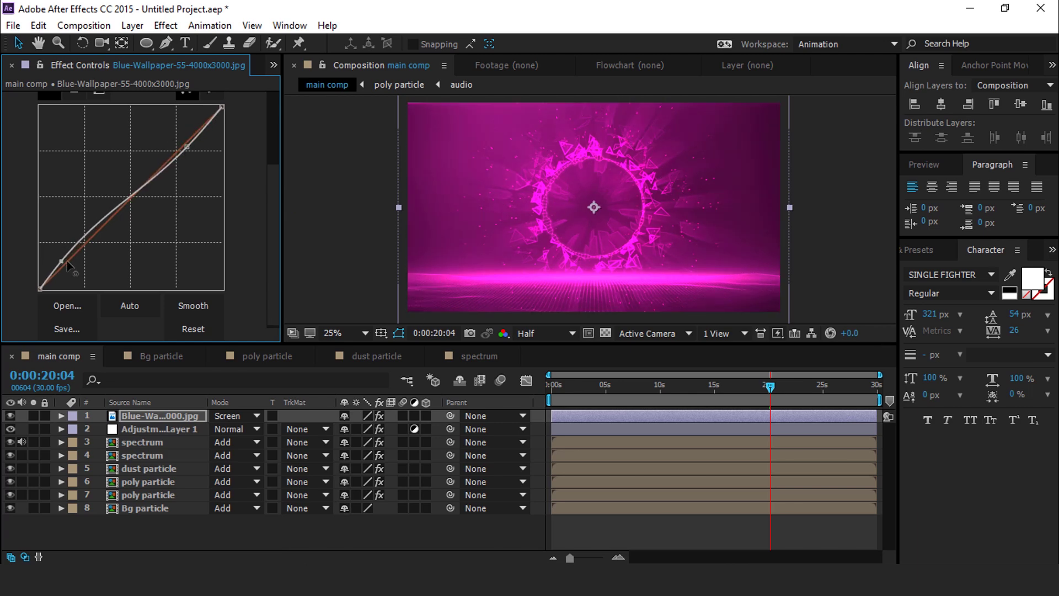
drag(66, 261, 81, 264)
drag(186, 146, 181, 138)
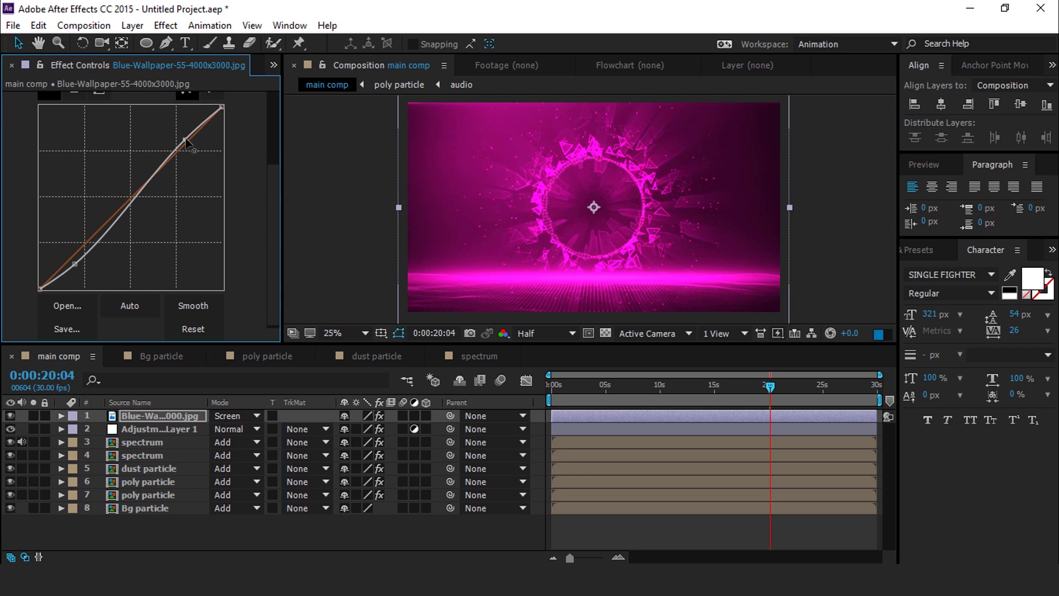
drag(186, 137, 186, 139)
drag(75, 264, 77, 268)
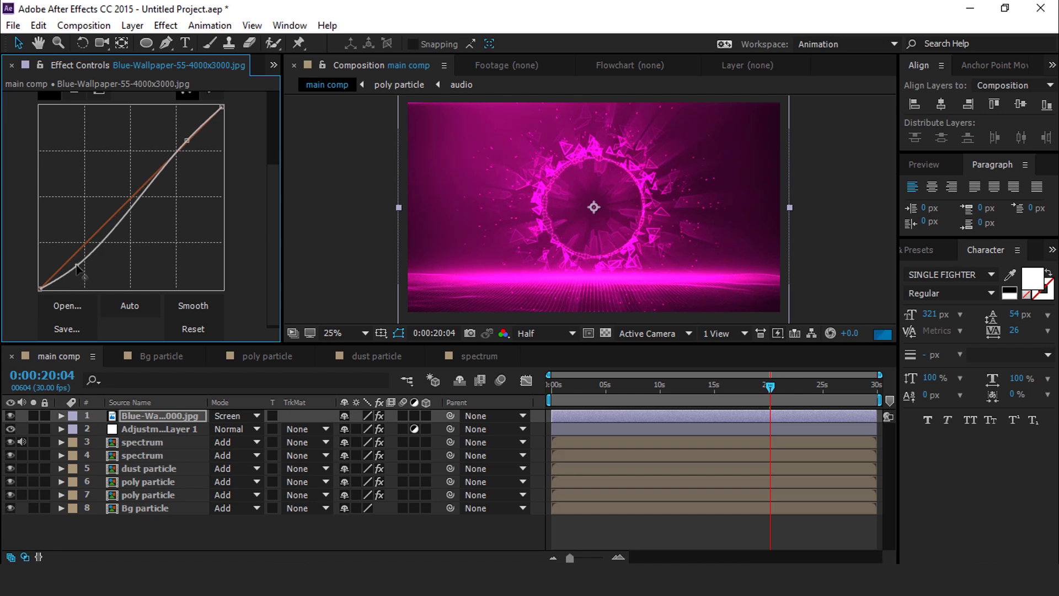
scroll(19, 157, up, 5)
click(9, 144)
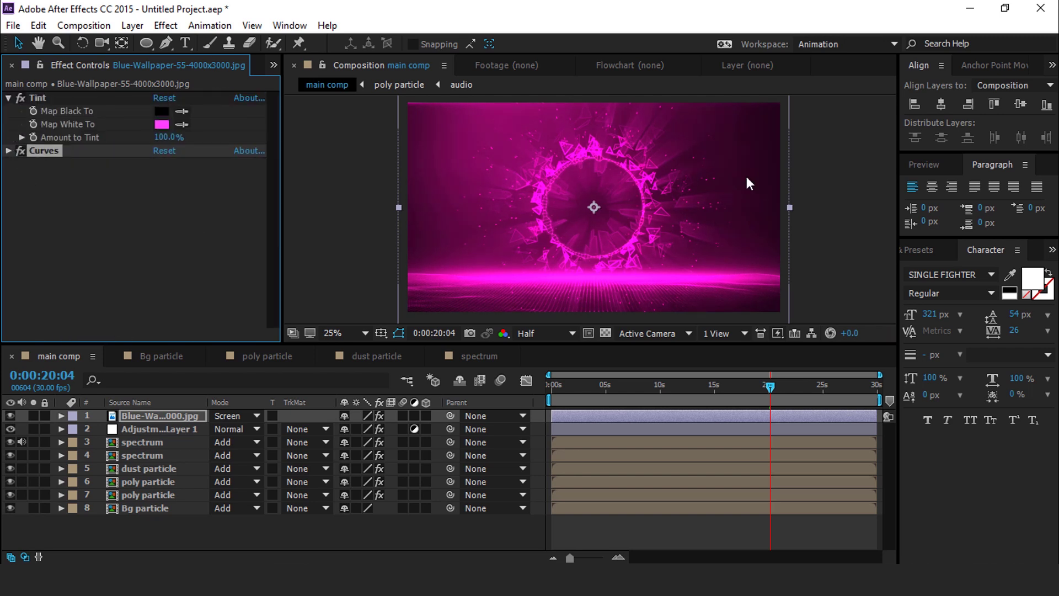
key(F2)
Create and open a new 1920x1080, 30-second composition named 'process bar'.
click(32, 66)
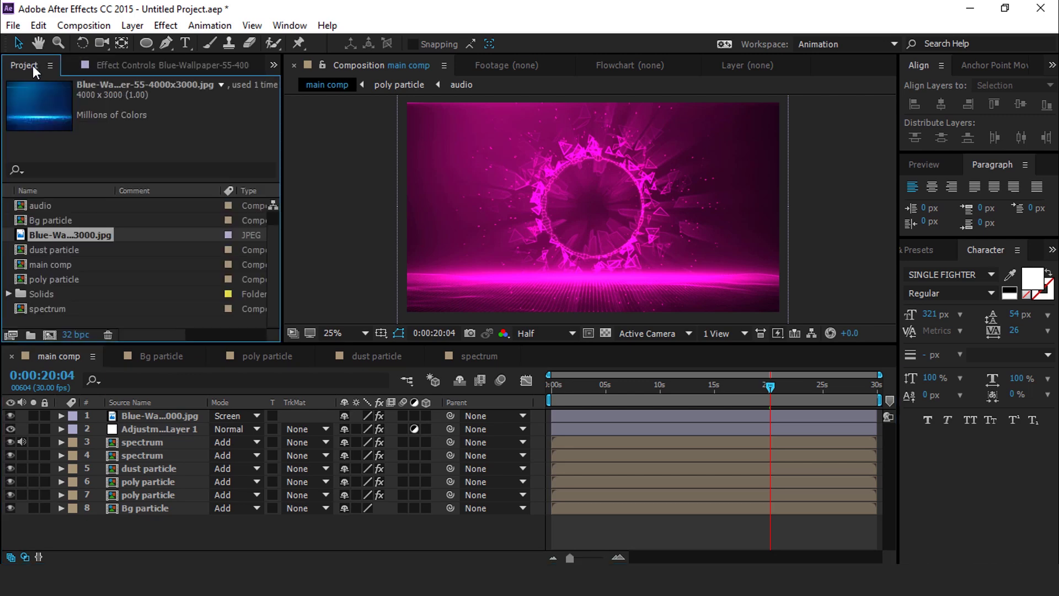
click(50, 335)
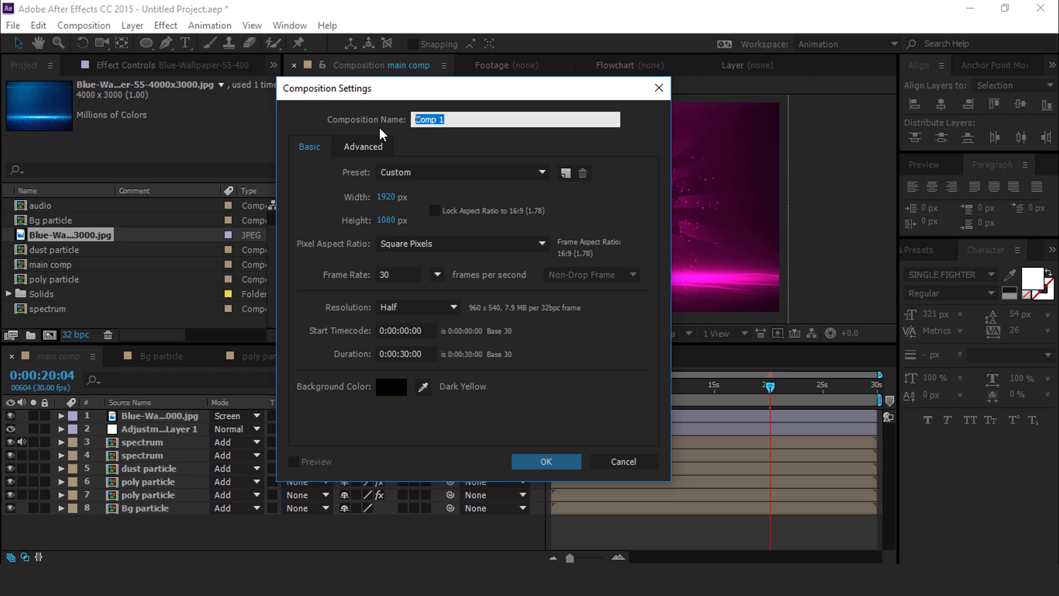
text(process bar)
key(Return)
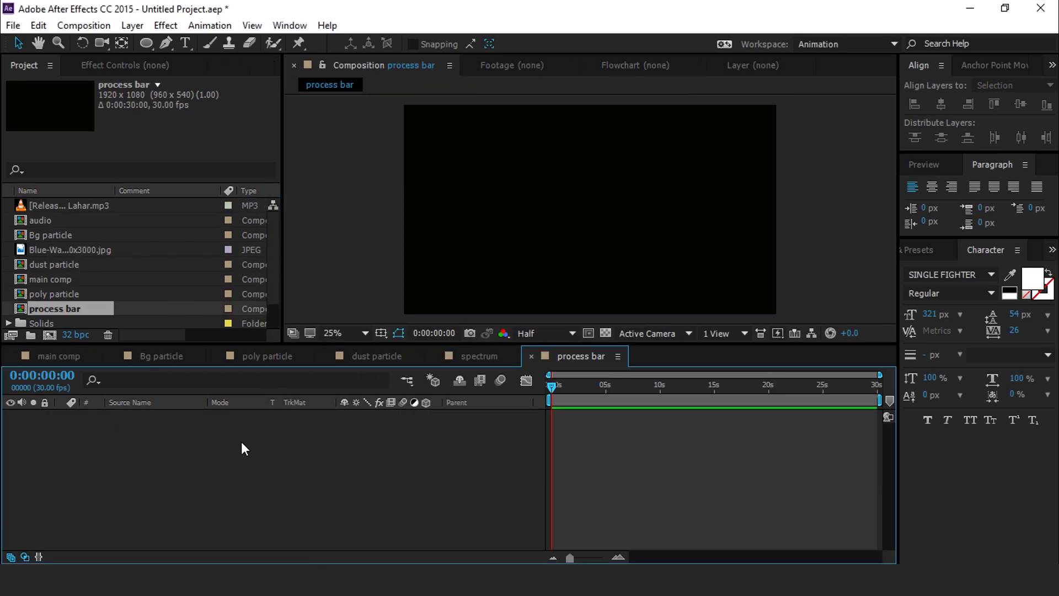
drag(142, 41, 230, 45)
Draw a thin horizontal rectangle and centre its anchor point on it.
click(478, 259)
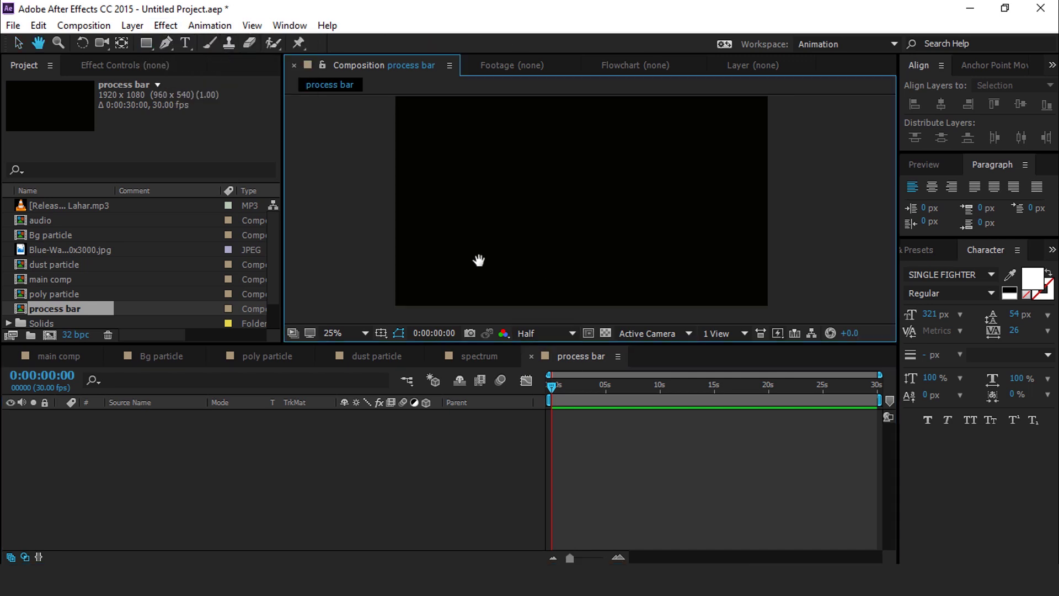
drag(423, 284, 710, 286)
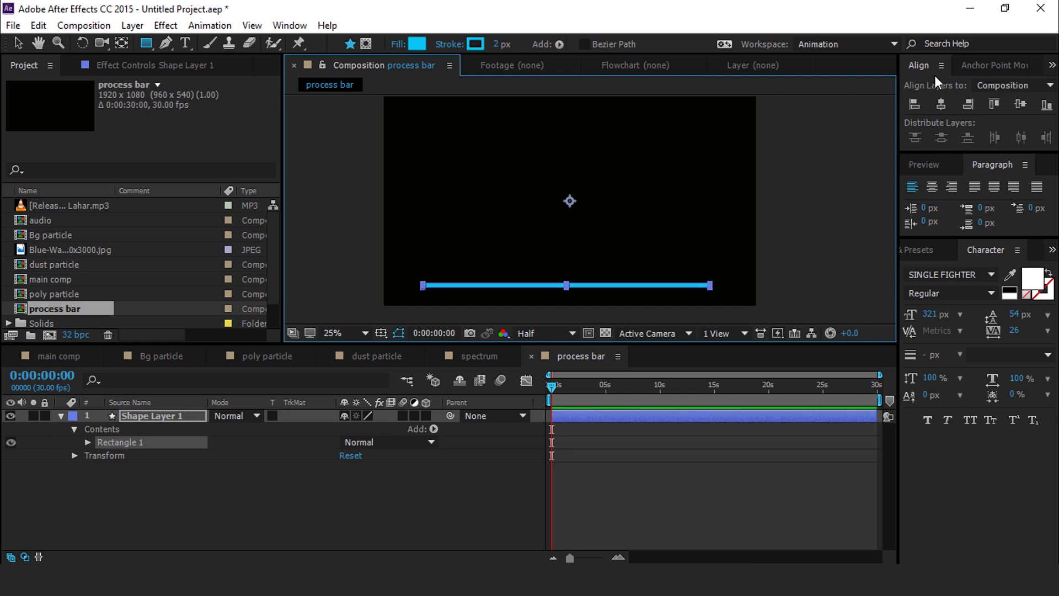
click(995, 65)
click(942, 120)
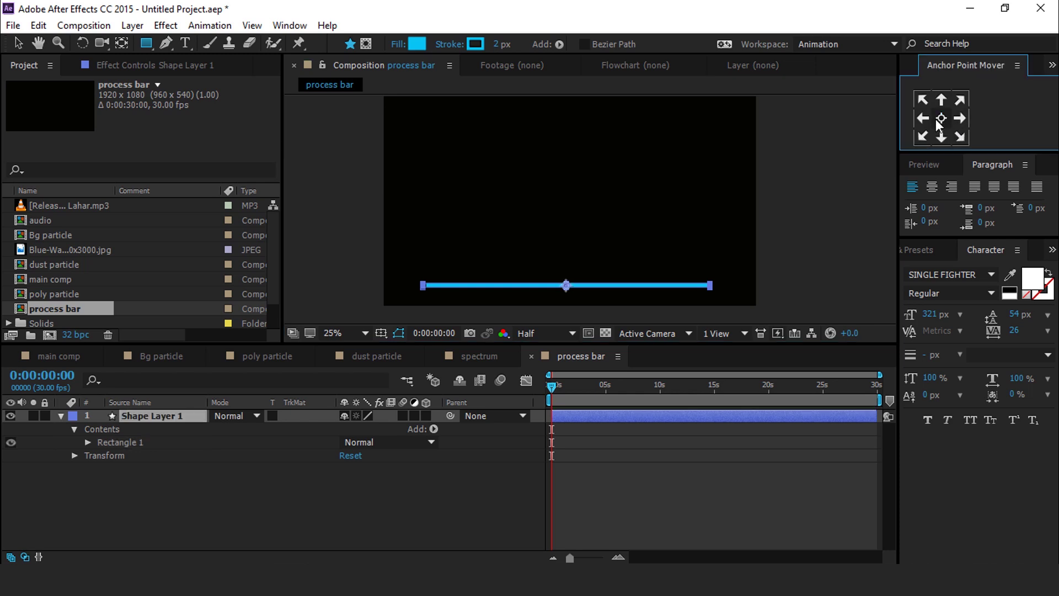
Give the bar no fill and a magenta stroke, then frame it in the view.
click(396, 44)
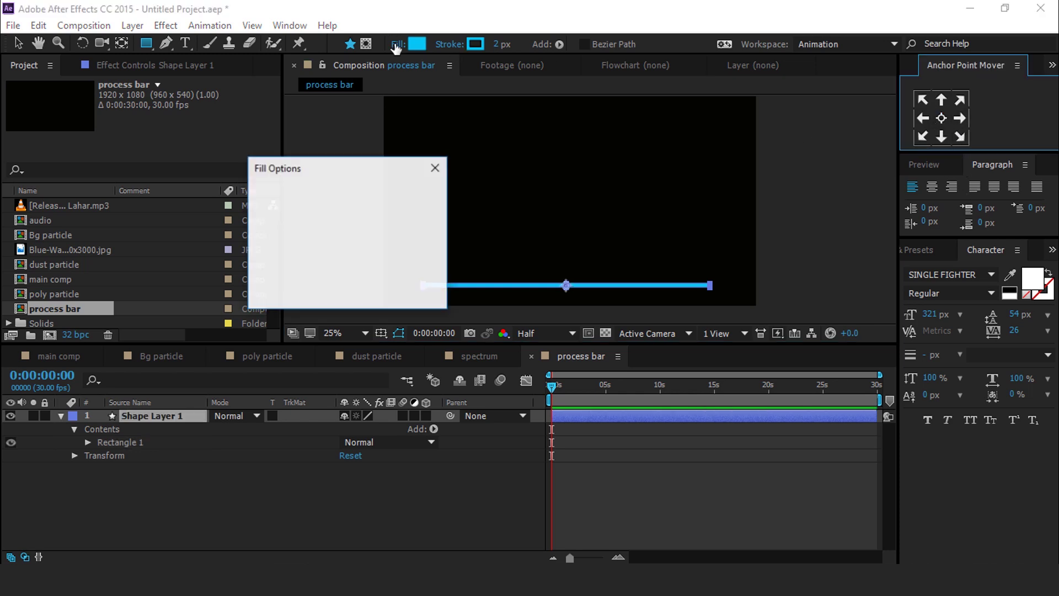
click(268, 200)
click(311, 291)
click(475, 43)
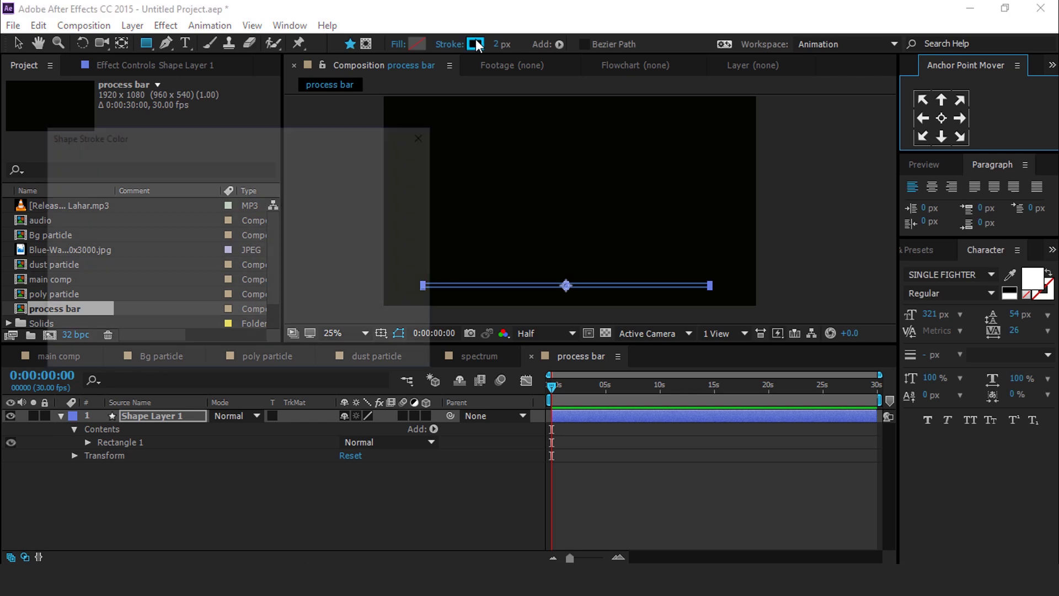
mouse_move(264, 226)
mouse_down()
mouse_move(271, 186)
mouse_move(252, 161)
mouse_up()
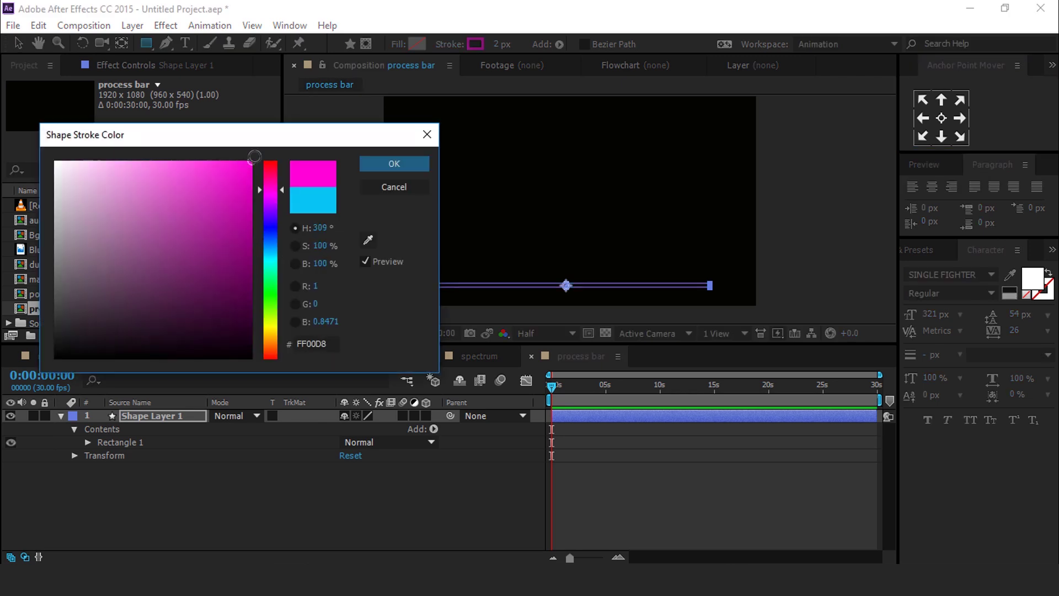
click(380, 164)
key(ctrl+shift+a)
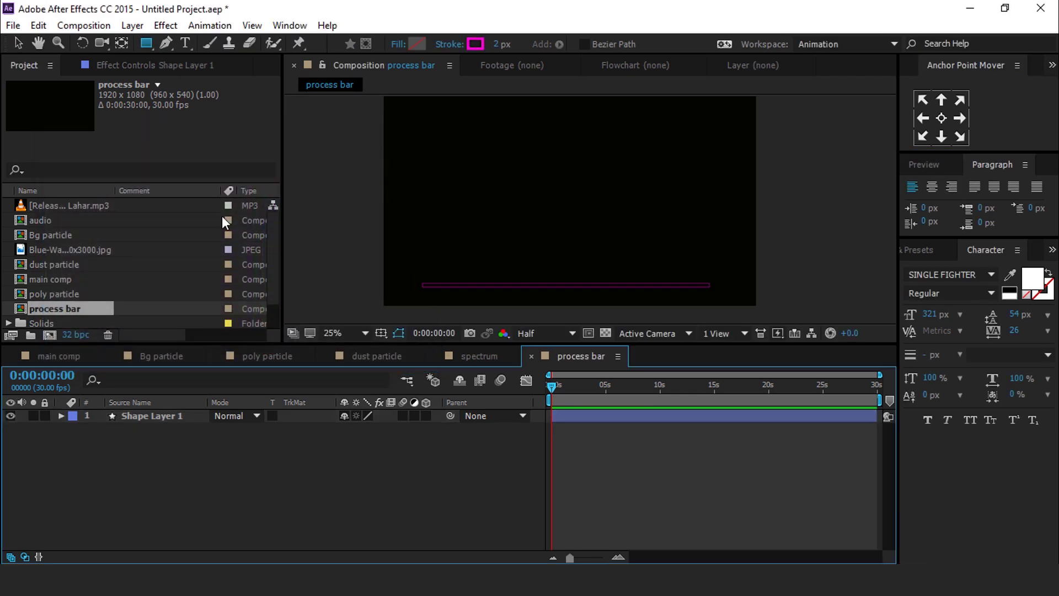
drag(500, 266, 480, 219)
scroll(455, 239, up, 2)
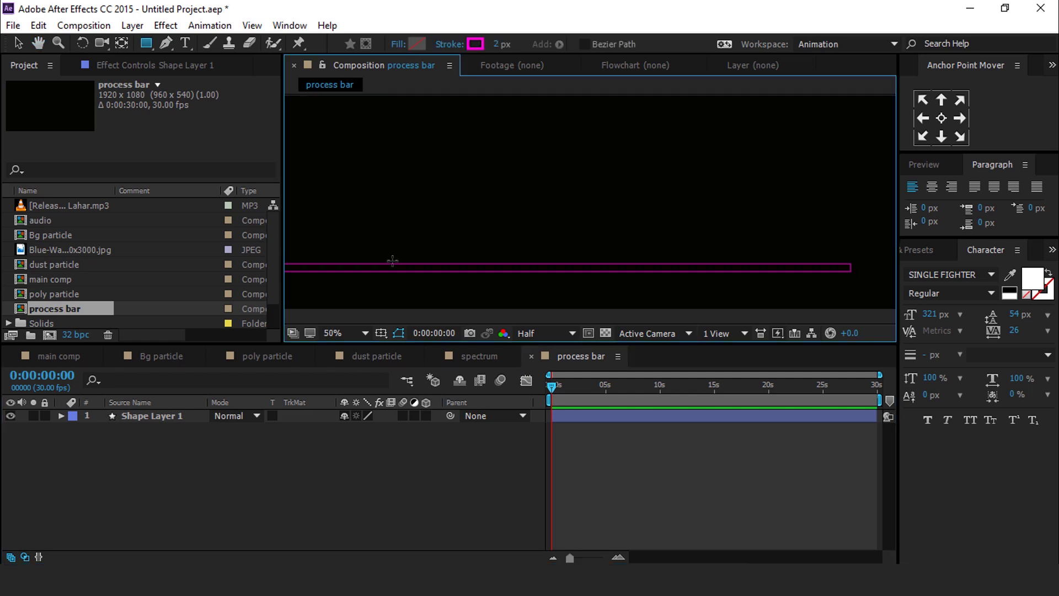
drag(392, 261, 504, 255)
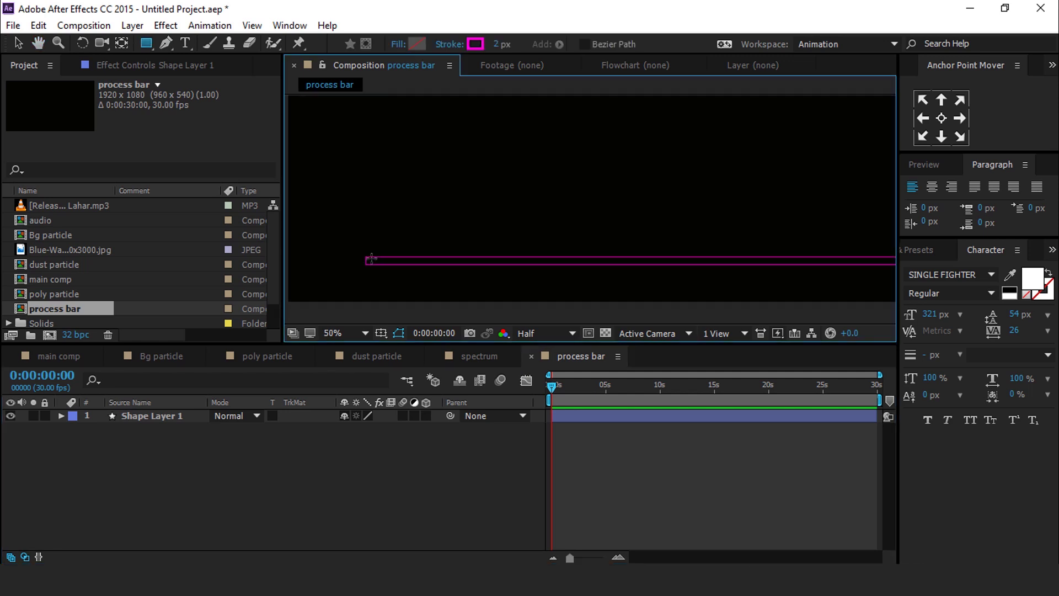
Draw a second bar over the outline with no stroke and a magenta fill.
drag(370, 259, 894, 262)
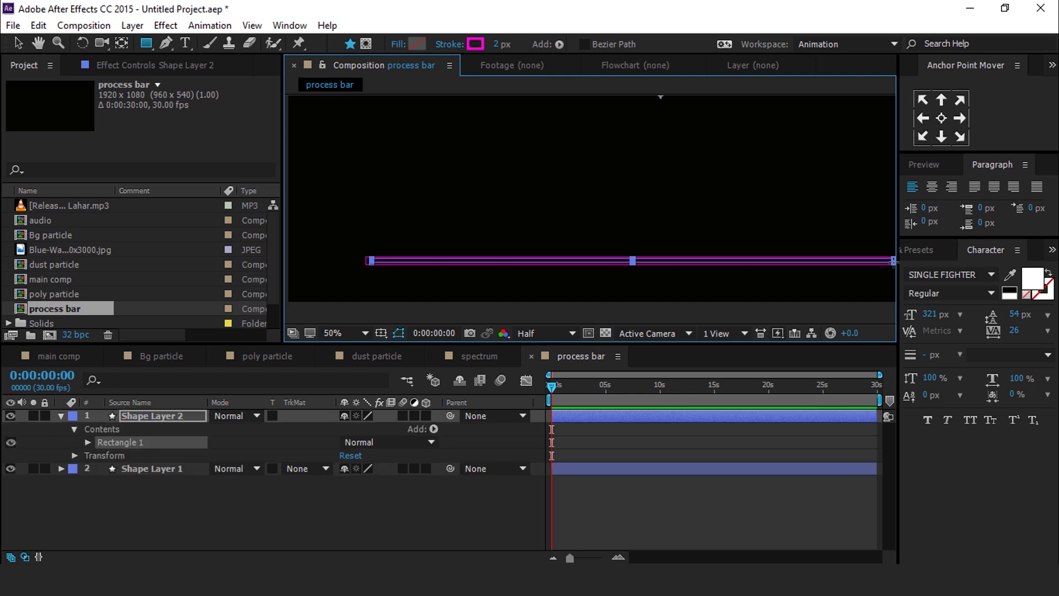
click(451, 46)
click(268, 199)
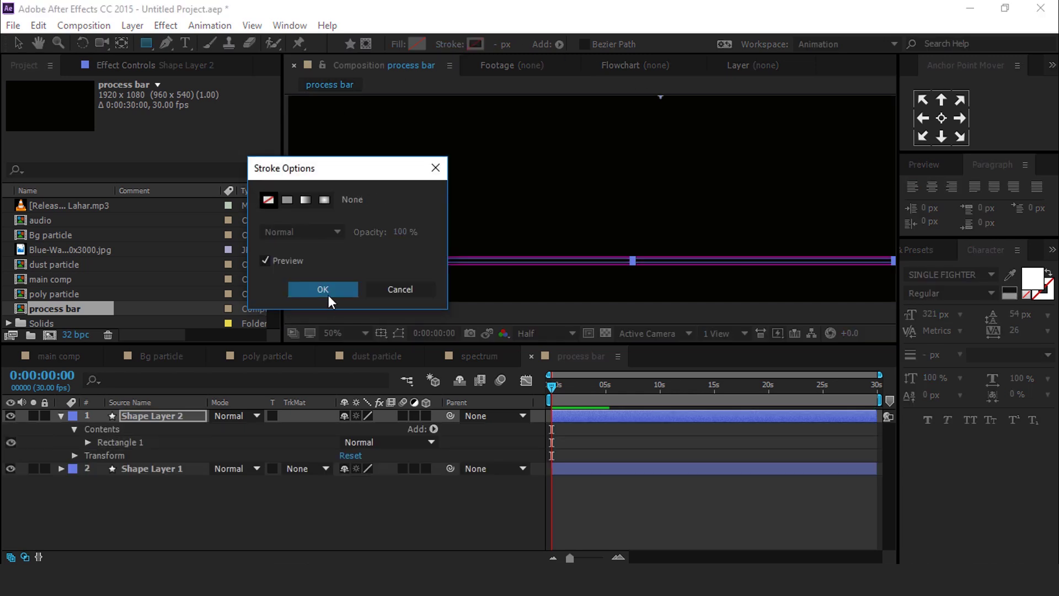
key(Return)
click(418, 44)
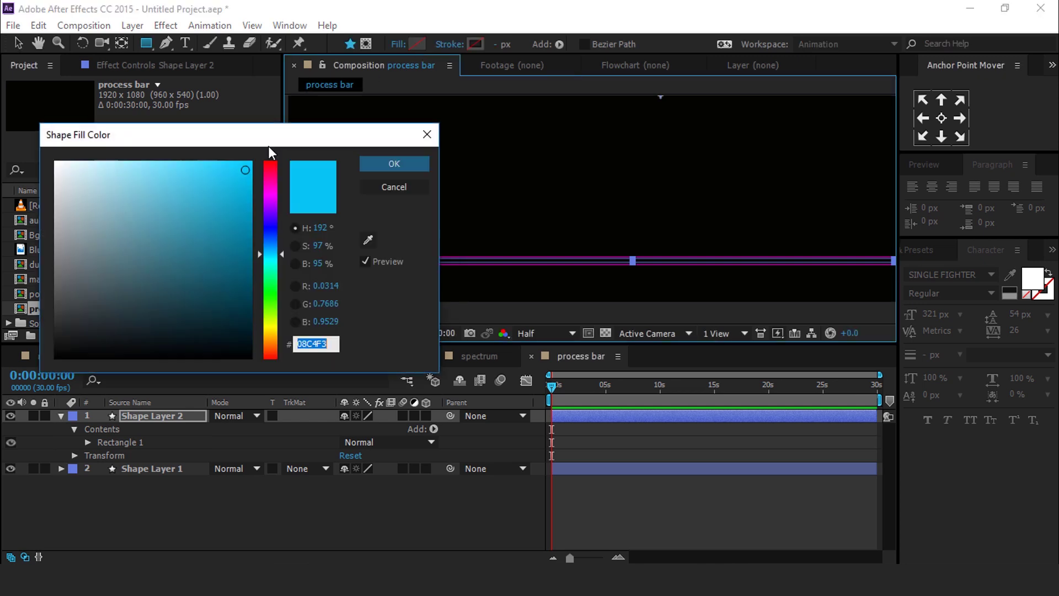
click(273, 191)
click(394, 163)
Move Shape Layer 2's anchor point to the bar's left end.
key(v)
click(220, 485)
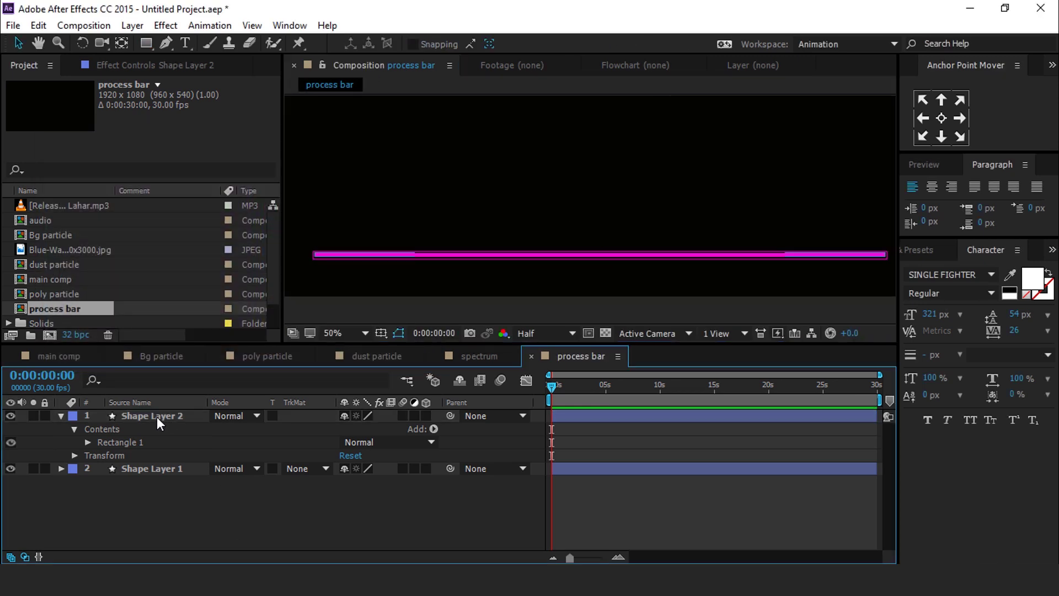
click(157, 416)
click(941, 118)
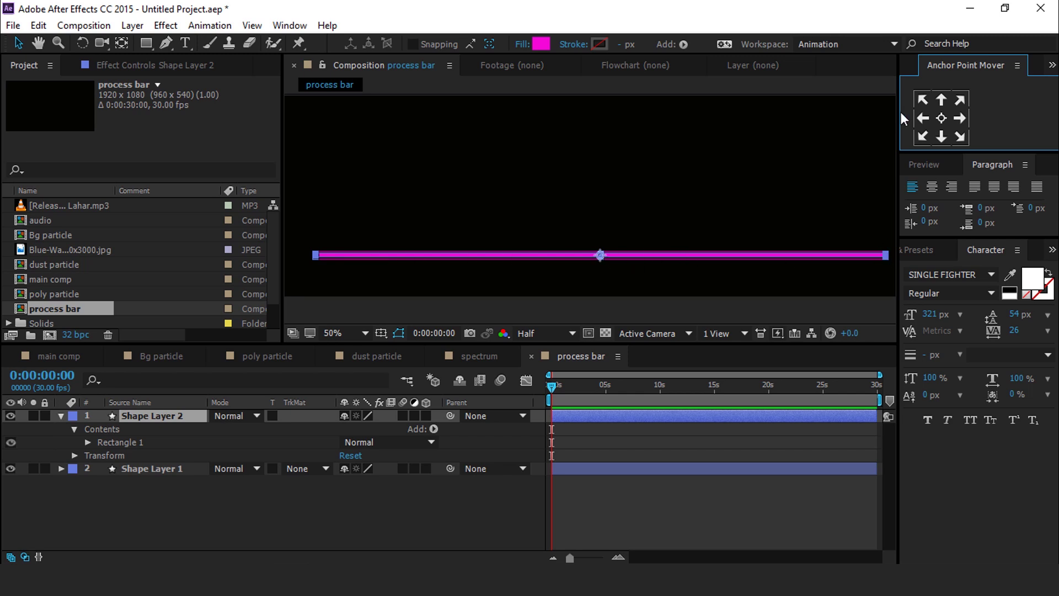
click(922, 118)
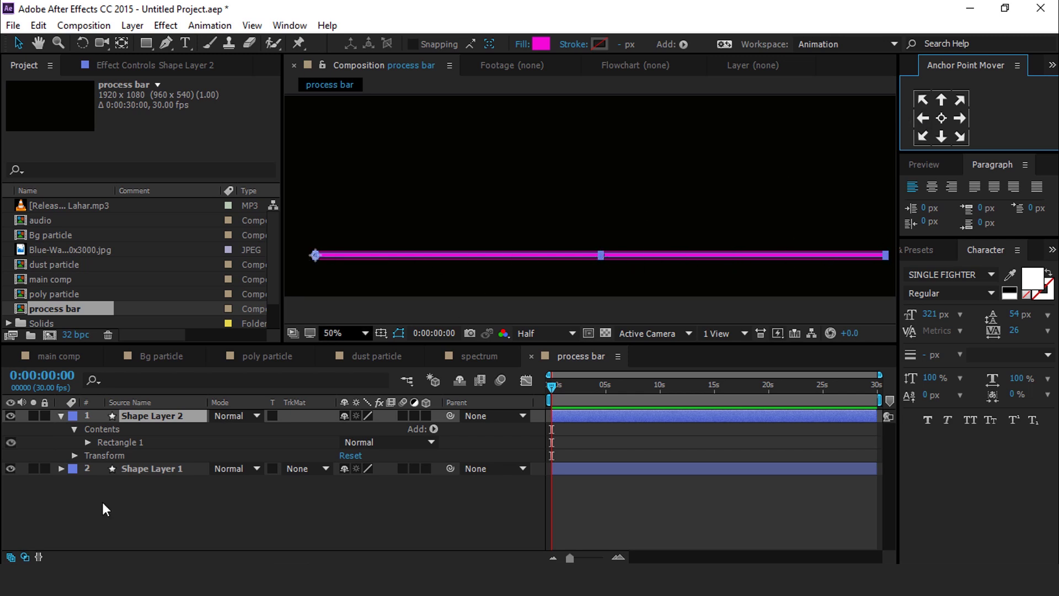
drag(101, 502, 334, 448)
click(432, 506)
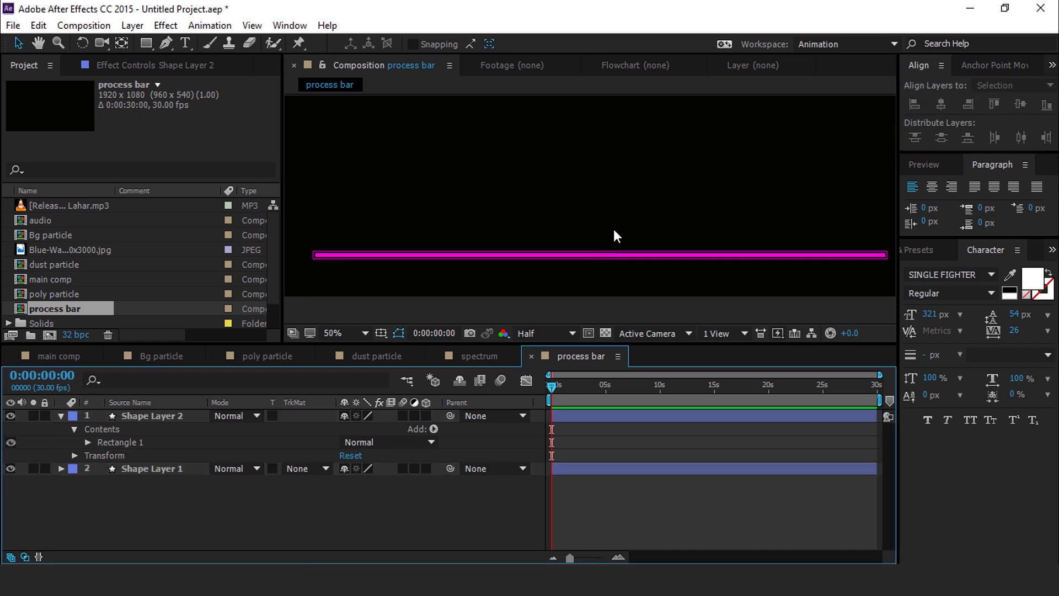
scroll(613, 229, down, 1)
click(61, 416)
Add a Null Object layer to the process bar comp.
right_click(398, 450)
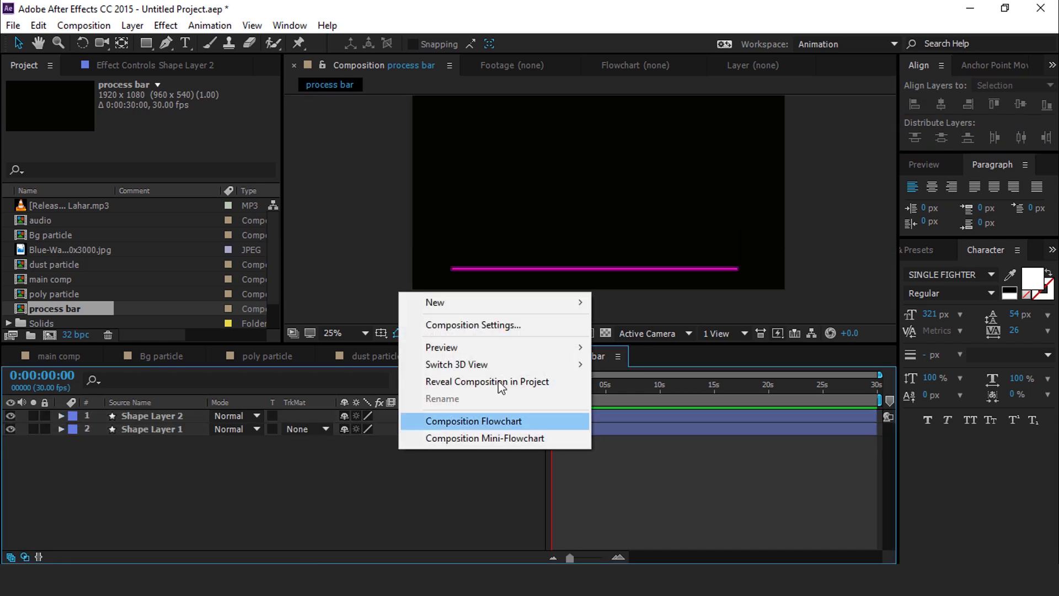
mouse_move(441, 303)
click(655, 392)
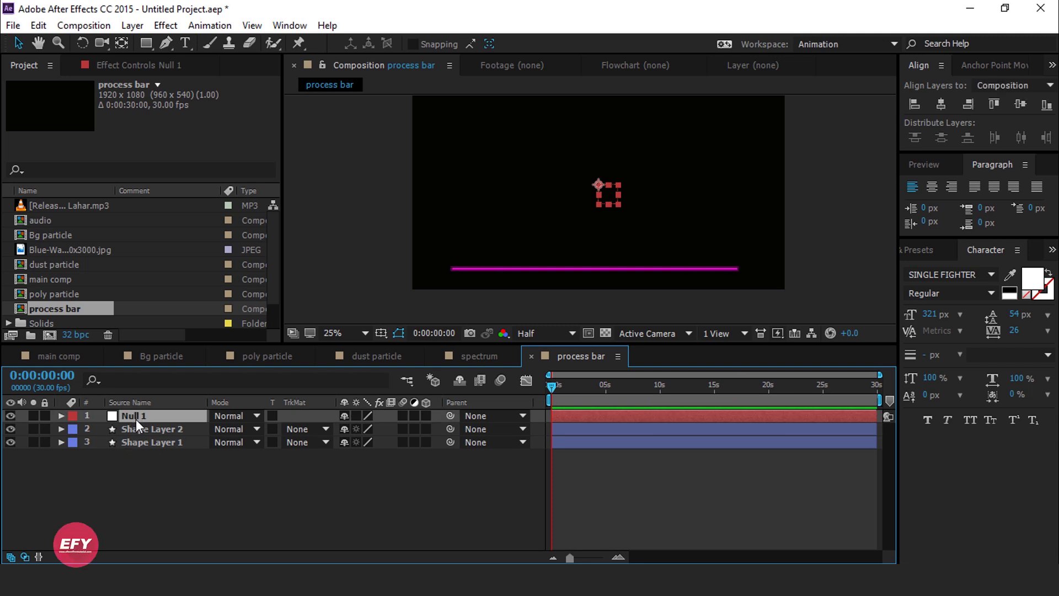
Apply Slider Control to Null 1 and set the slider to 30.
key(ctrl+space)
text(slide)
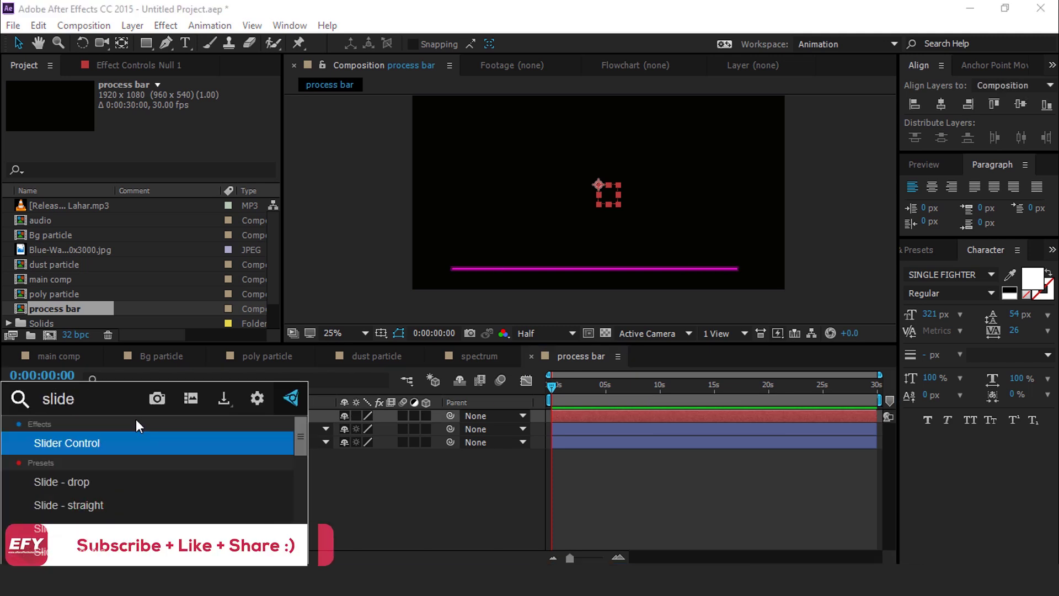
click(96, 442)
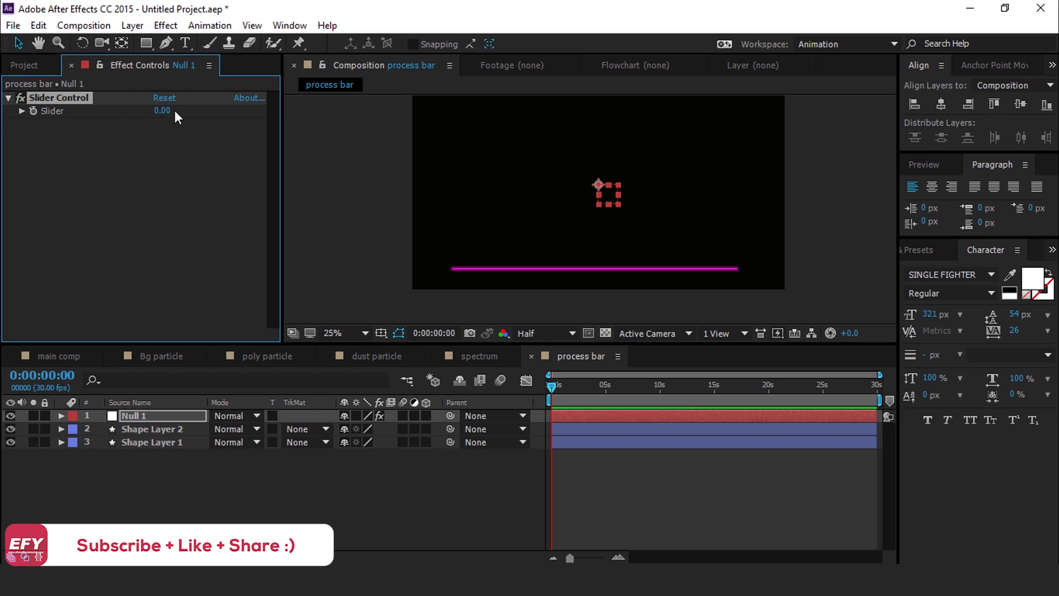
text(30)
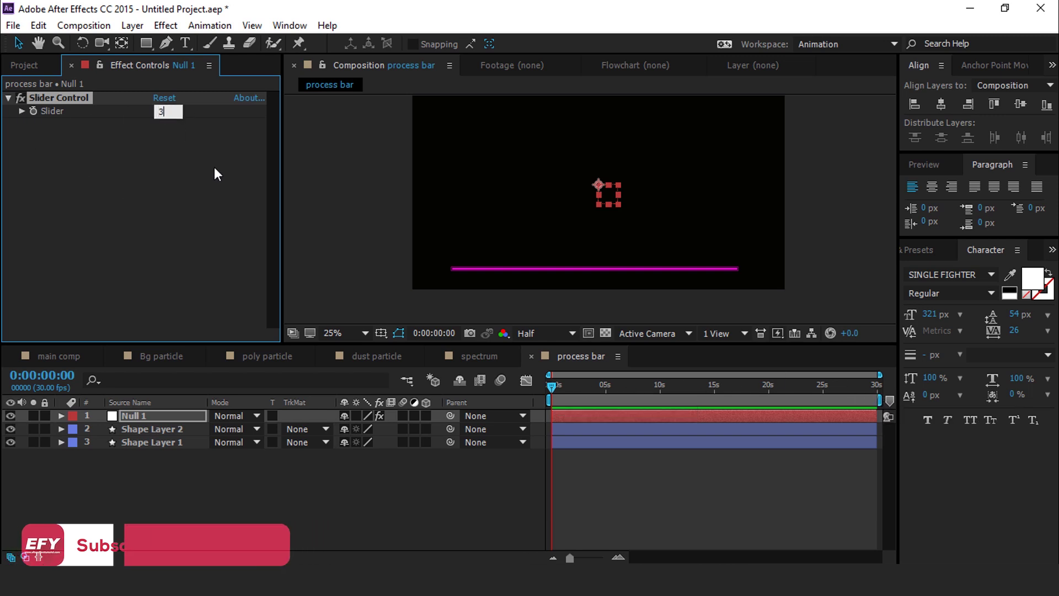
key(Return)
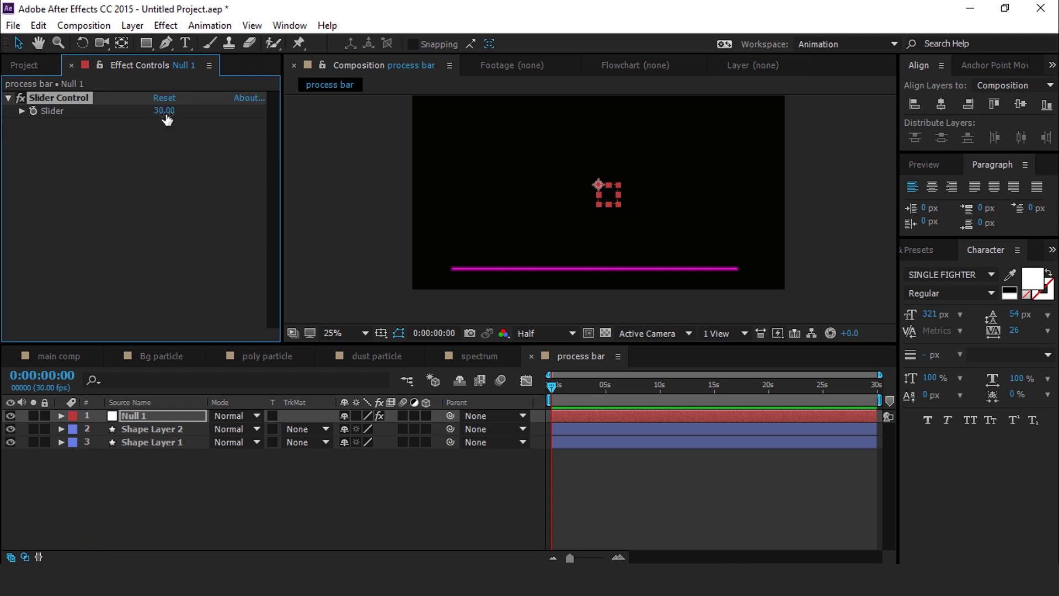
click(138, 430)
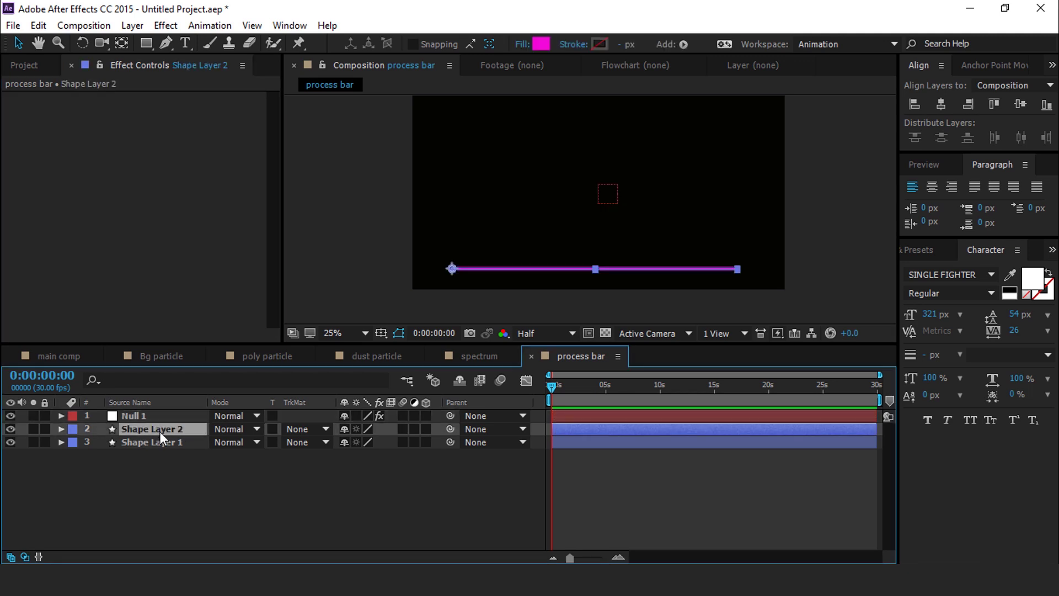
Rename Shape Layer 2 to 'fill' and drive its Scale by expression from Null 1's Slider (30.0,30.0%).
click(60, 429)
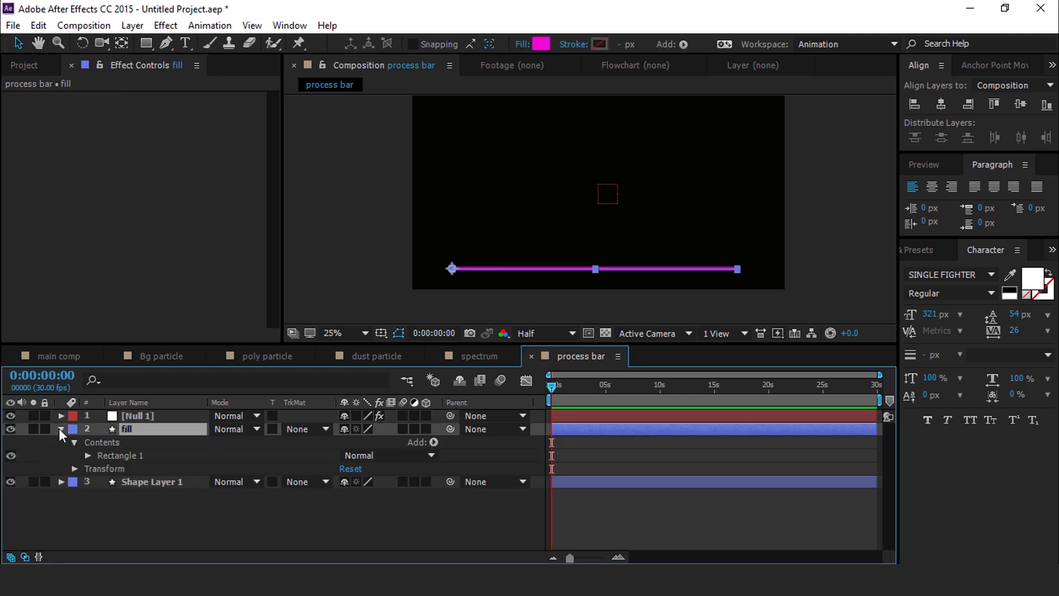
click(74, 468)
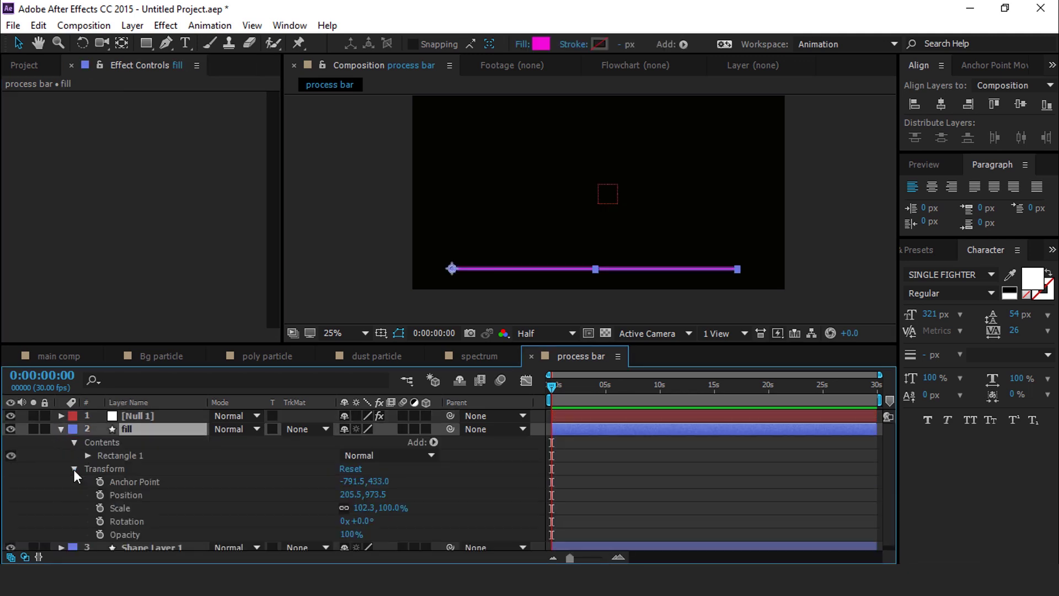
alt+click(99, 507)
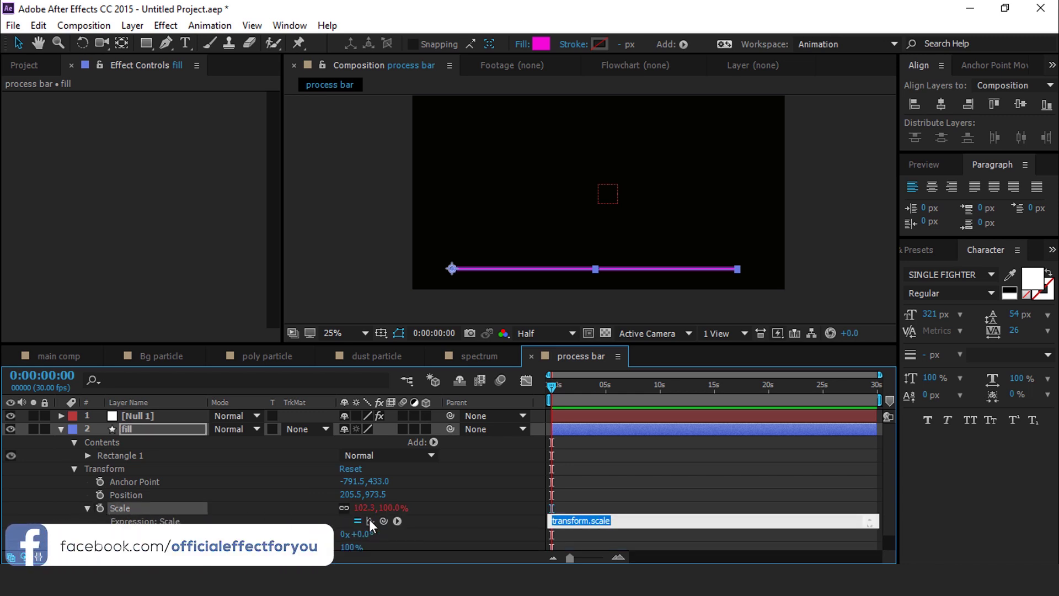
click(135, 415)
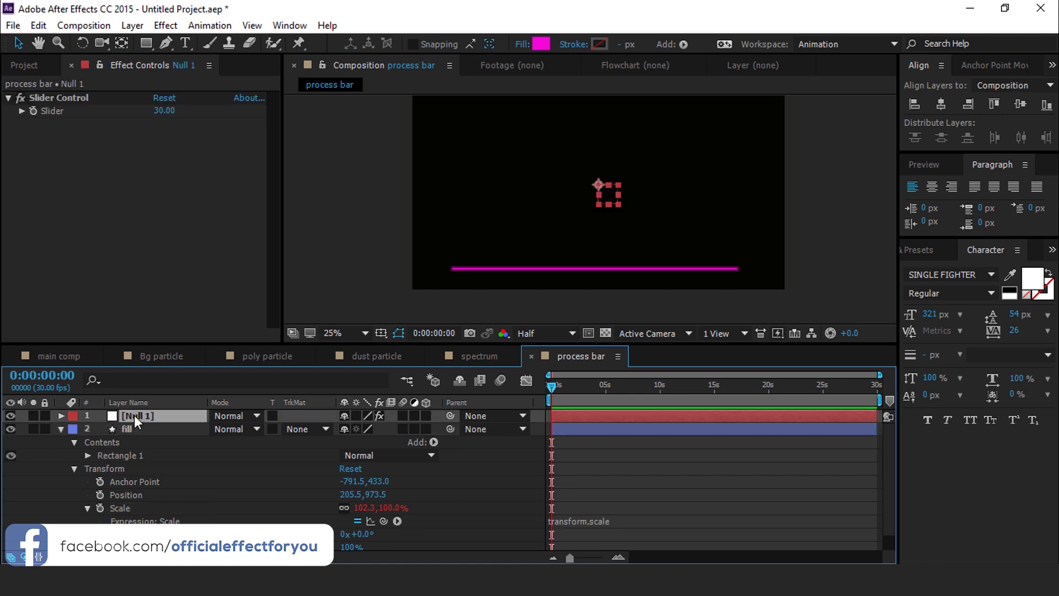
click(344, 507)
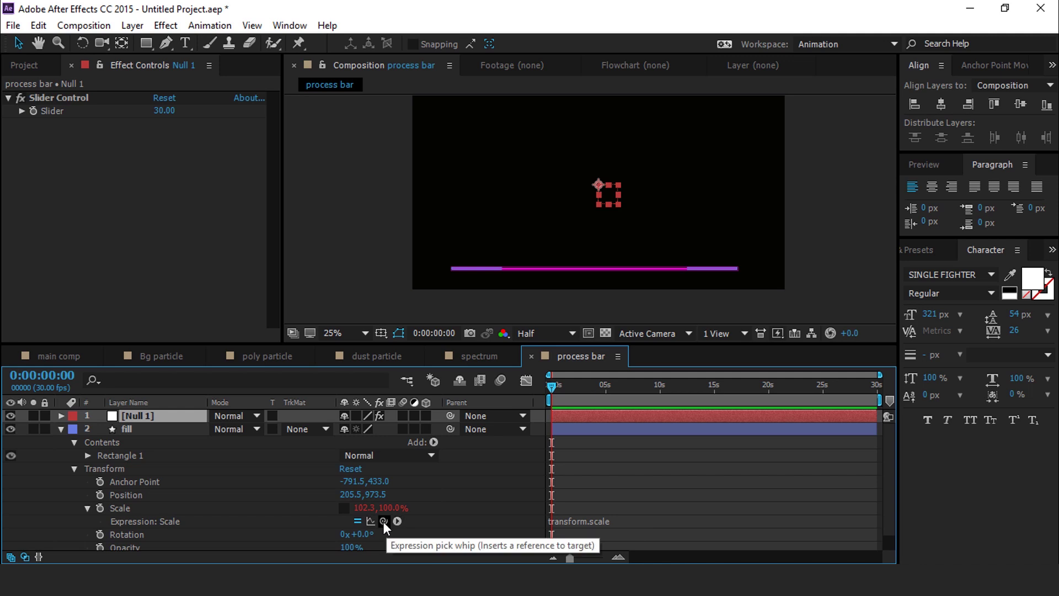
drag(383, 520, 54, 117)
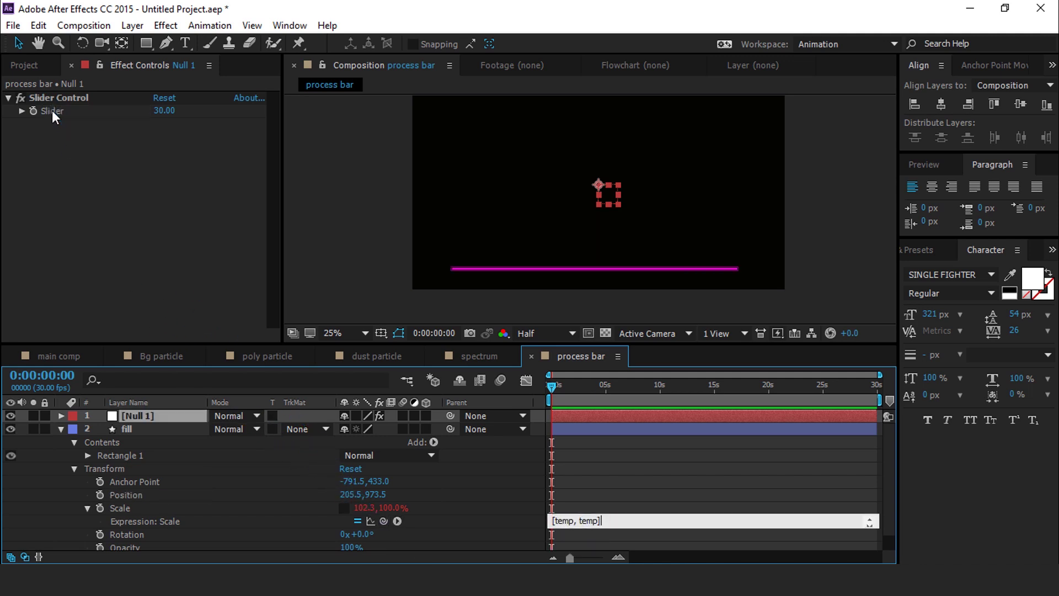
key(ctrl+v)
click(647, 499)
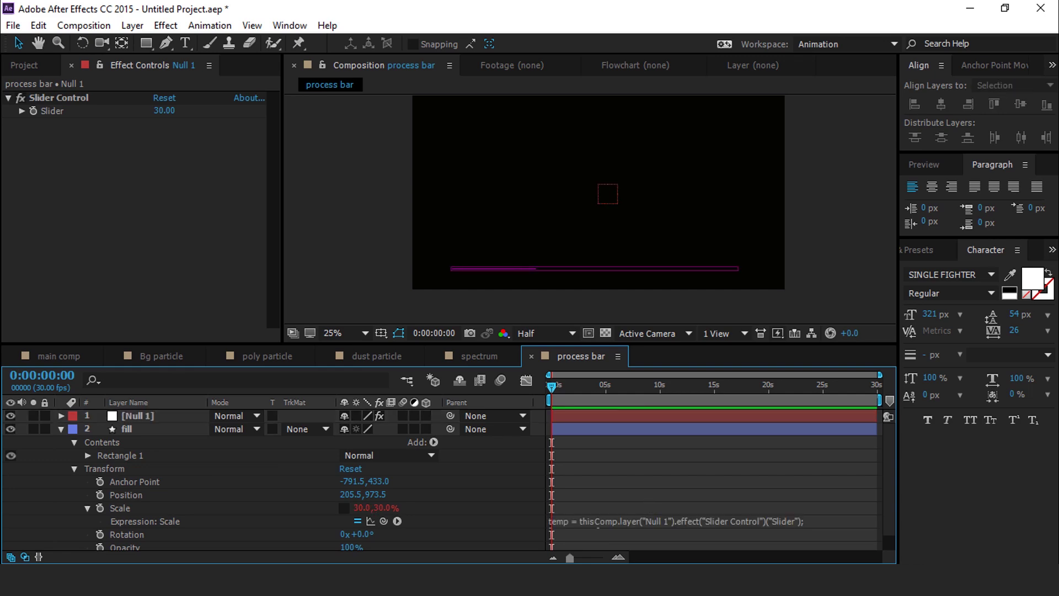
Select all of the process bar script text in Notepad.
mouse_move(818, 585)
click(817, 527)
key(ctrl+a)
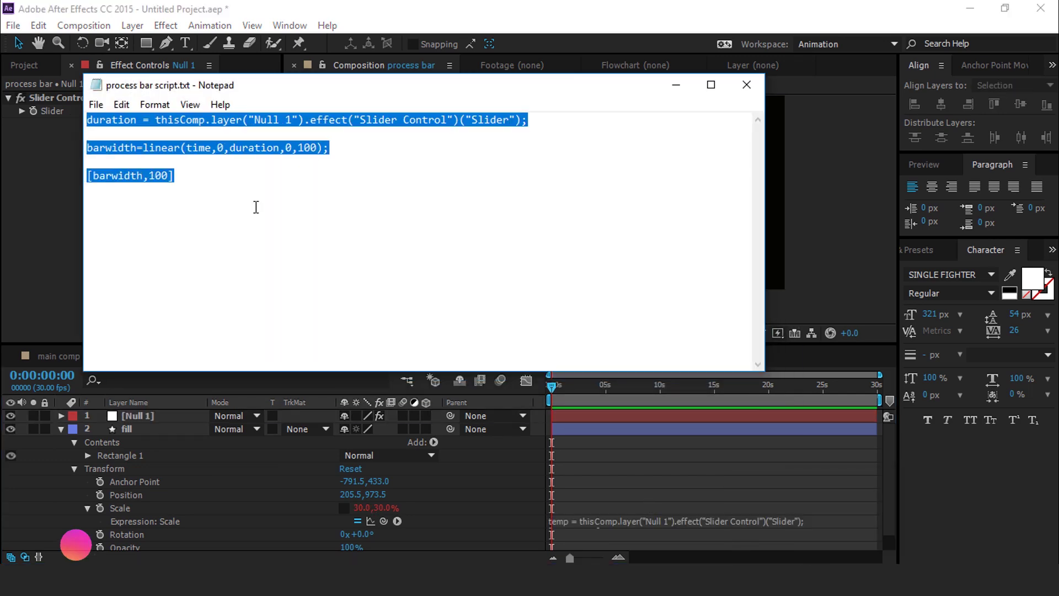
Replace the fill layer's Scale expression with the script and scrub to check the bar grows.
click(593, 502)
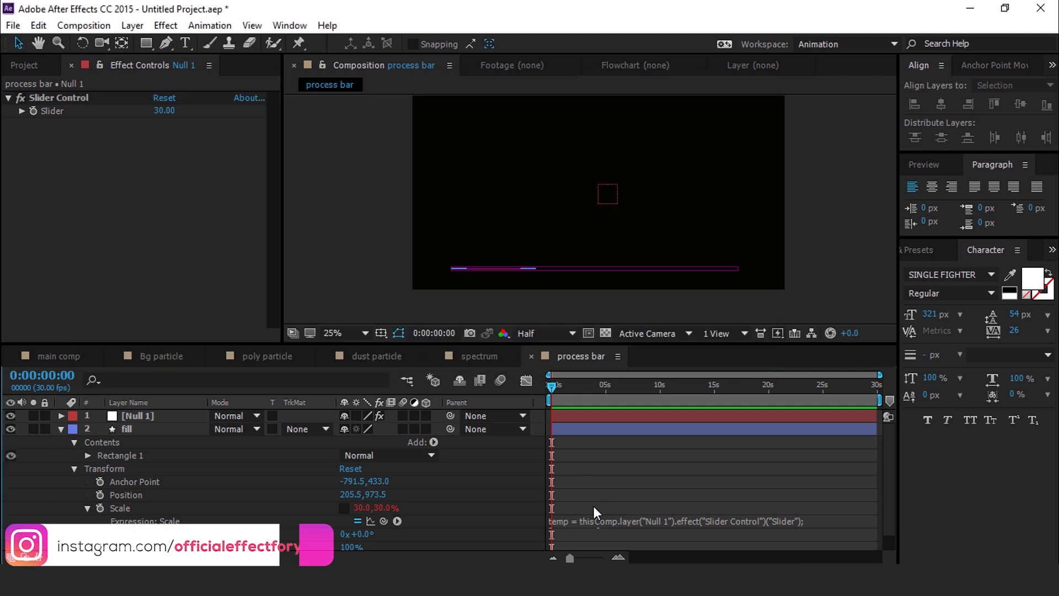
click(598, 521)
key(ctrl+v)
click(660, 491)
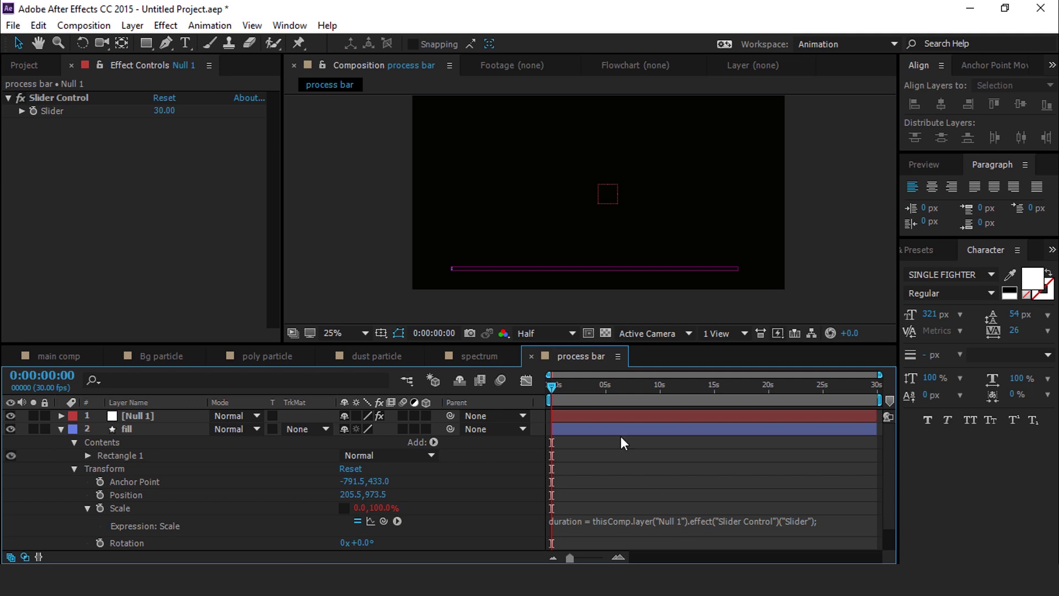
click(59, 429)
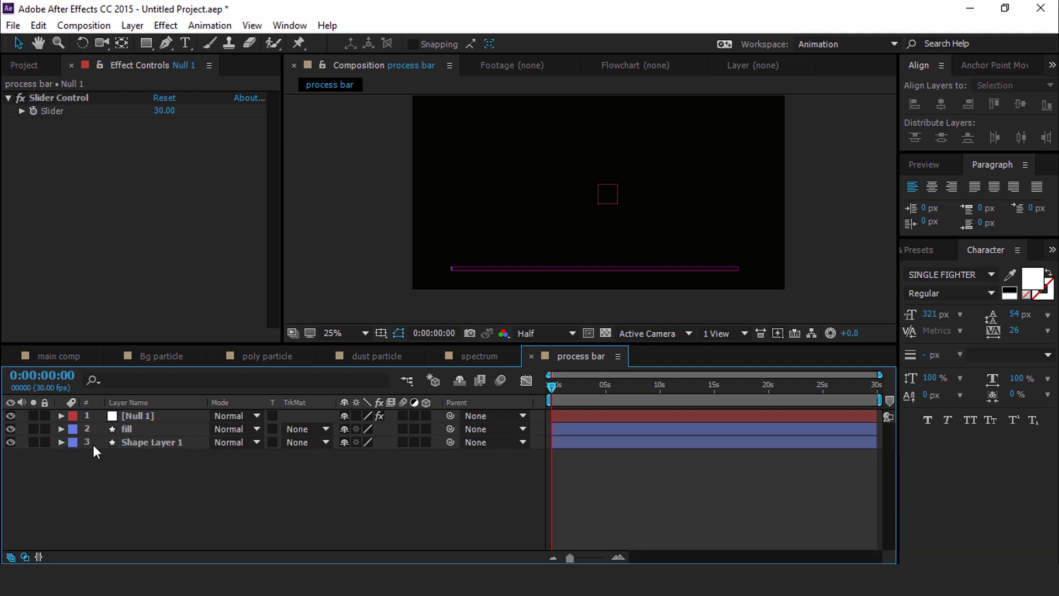
drag(553, 386, 883, 386)
click(329, 507)
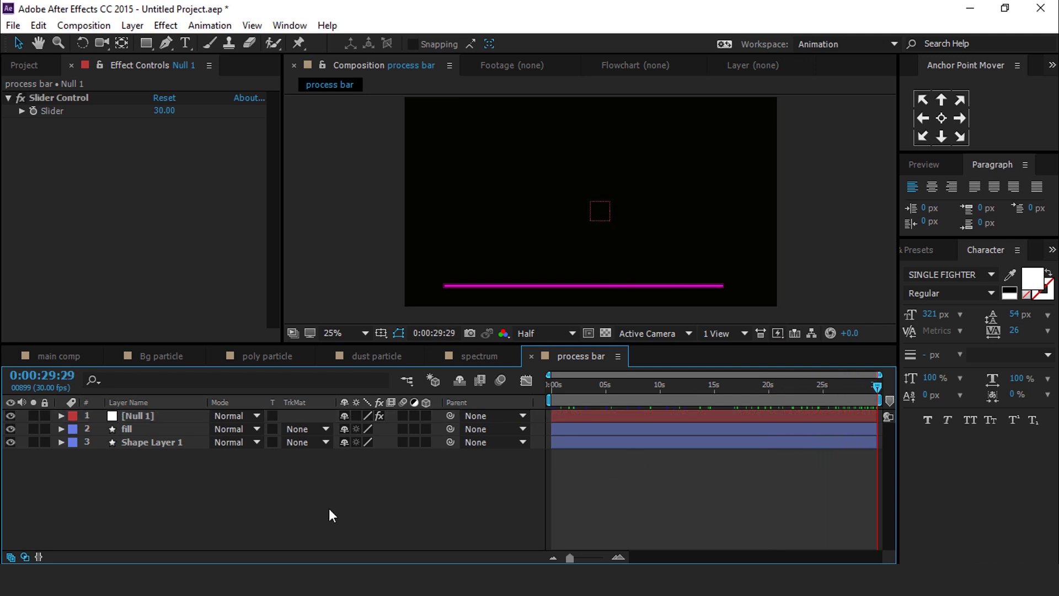
Add the process bar comp as the top layer of main comp.
click(53, 356)
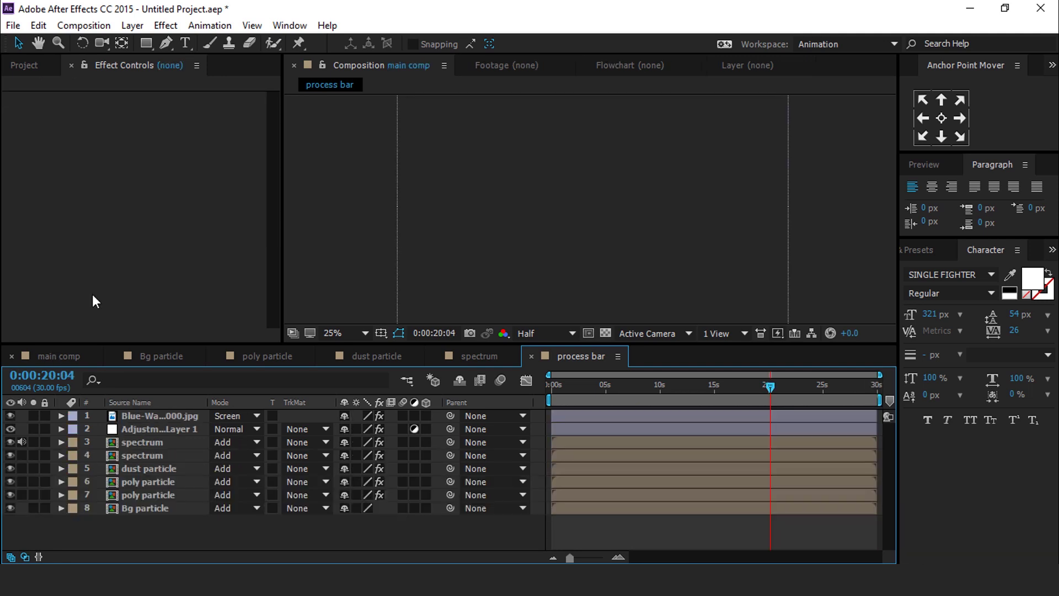
click(24, 65)
scroll(40, 320, down, 2)
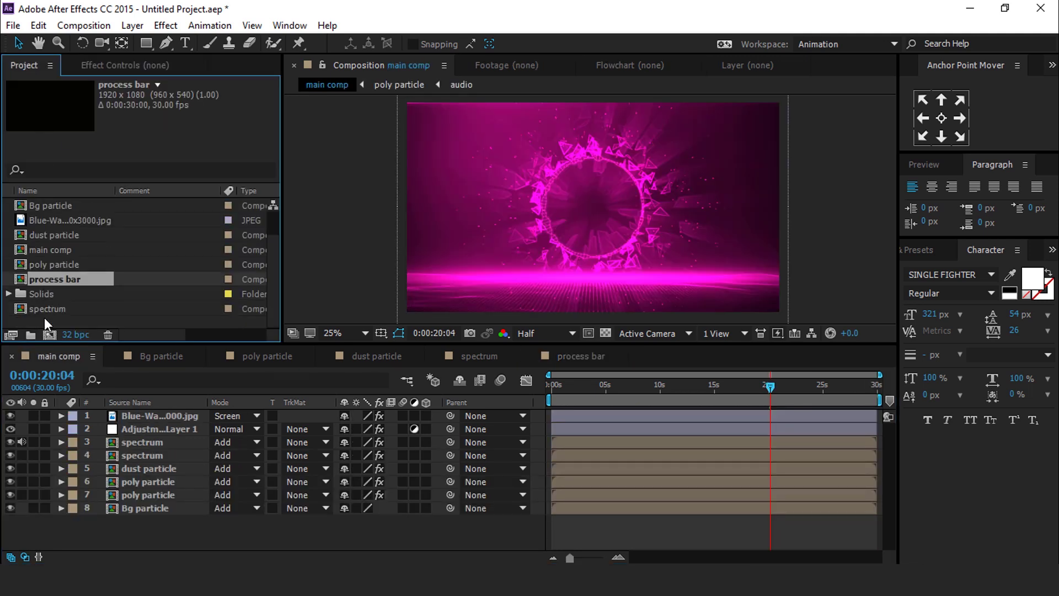
drag(21, 278, 152, 407)
key(ctrl+space)
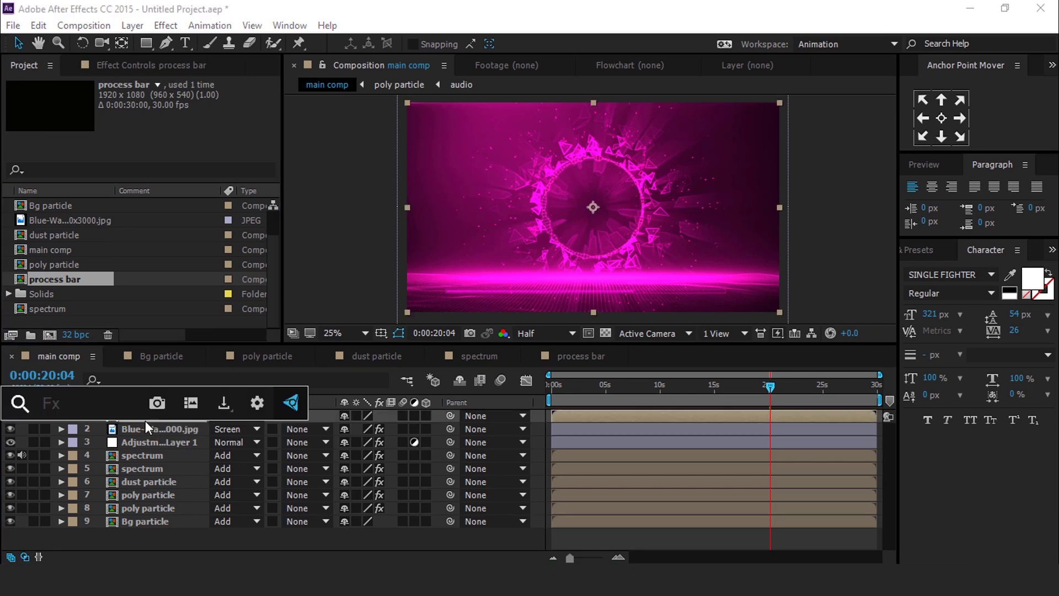
Apply Glow to the process bar layer with Threshold 30%, Radius 30 and Intensity 0.1.
text(glow)
key(Return)
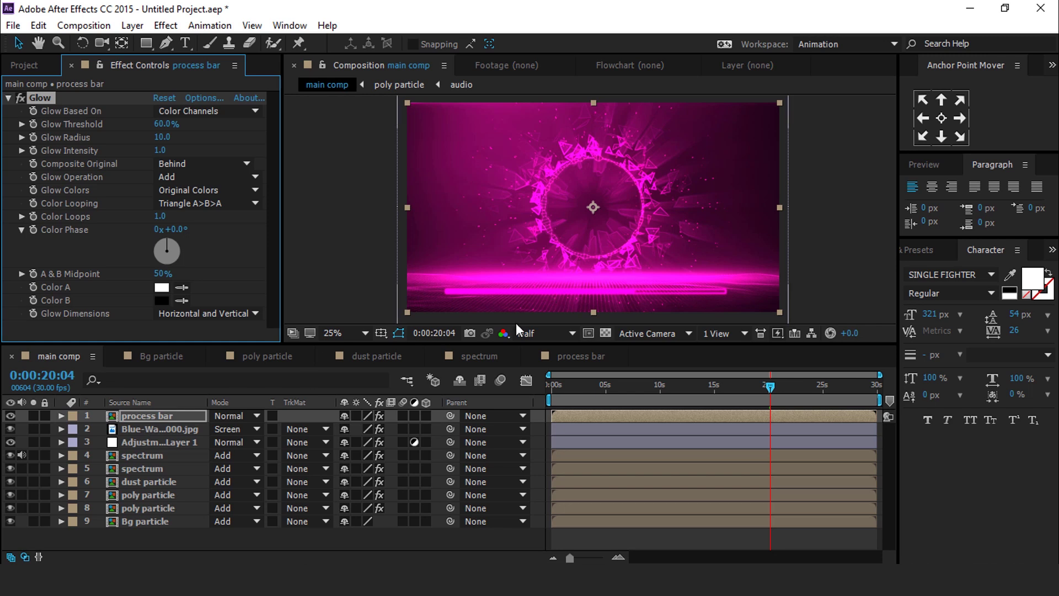
click(159, 125)
text(3)
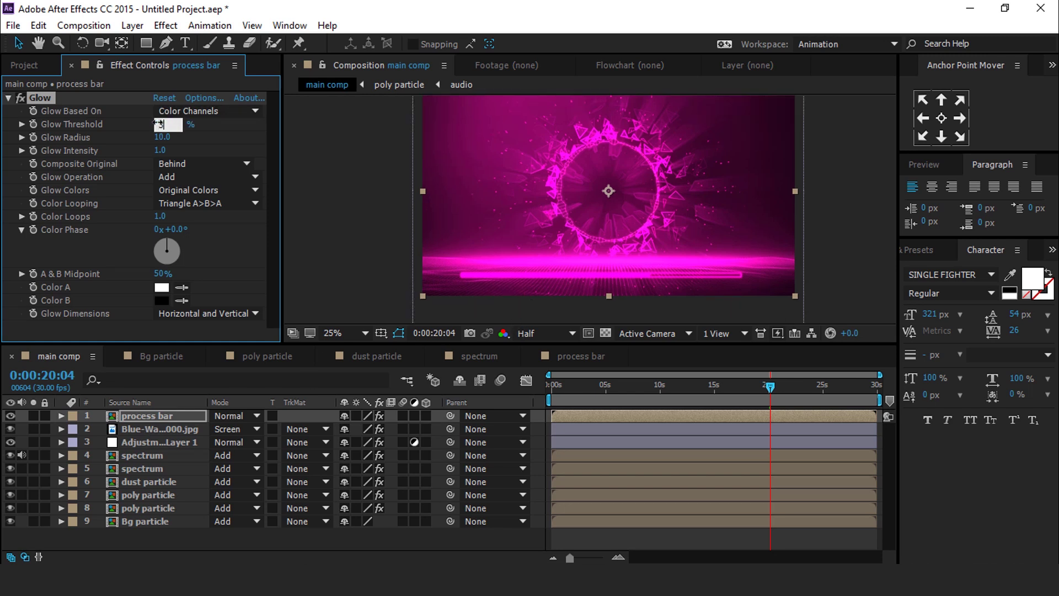
text(0)
key(Return)
click(163, 139)
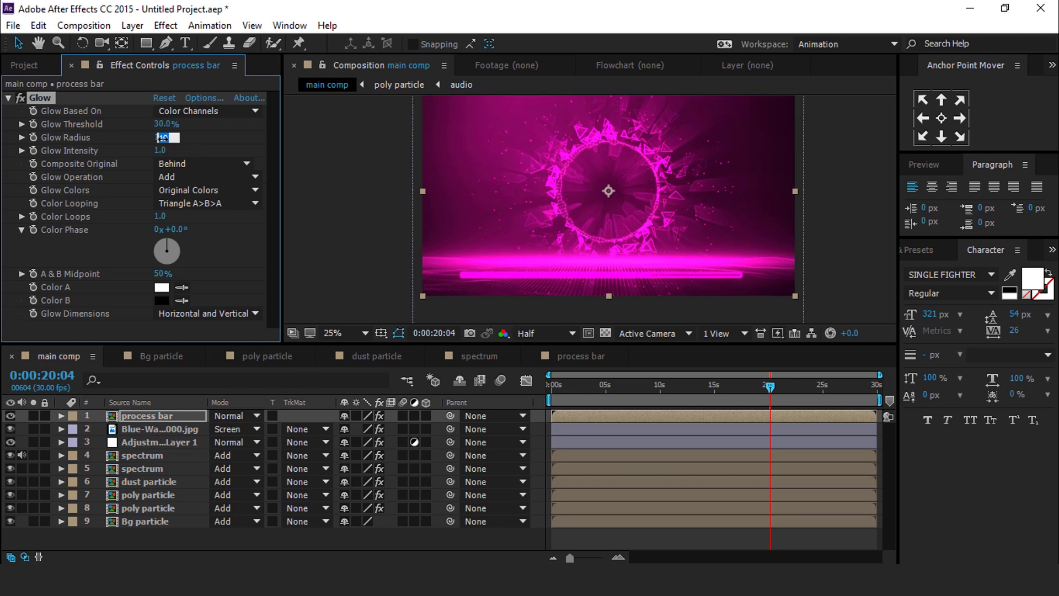
text(30)
key(Return)
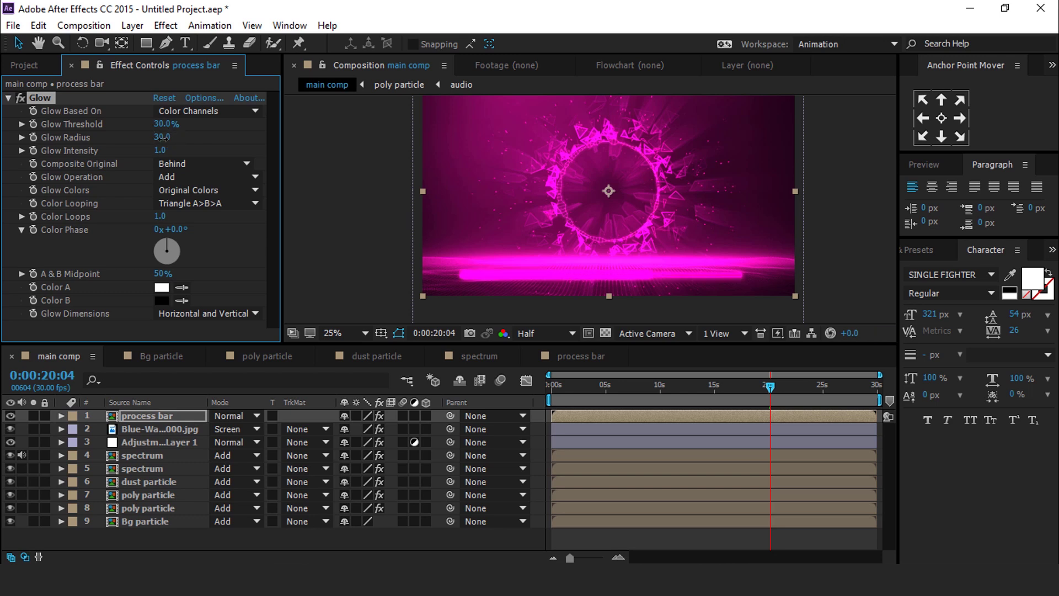
click(159, 151)
text(0)
key(Return)
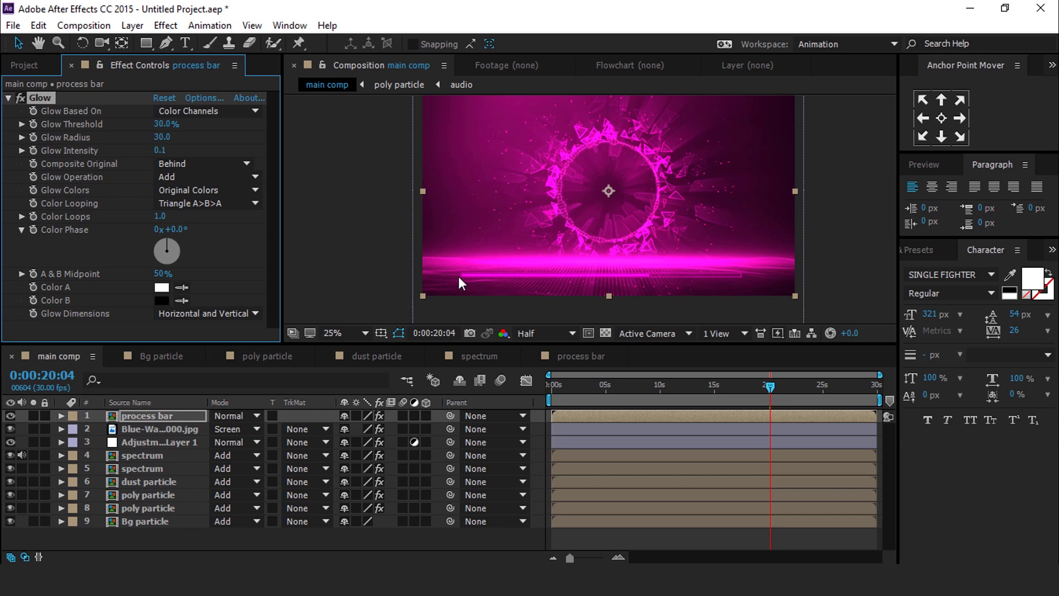
click(840, 279)
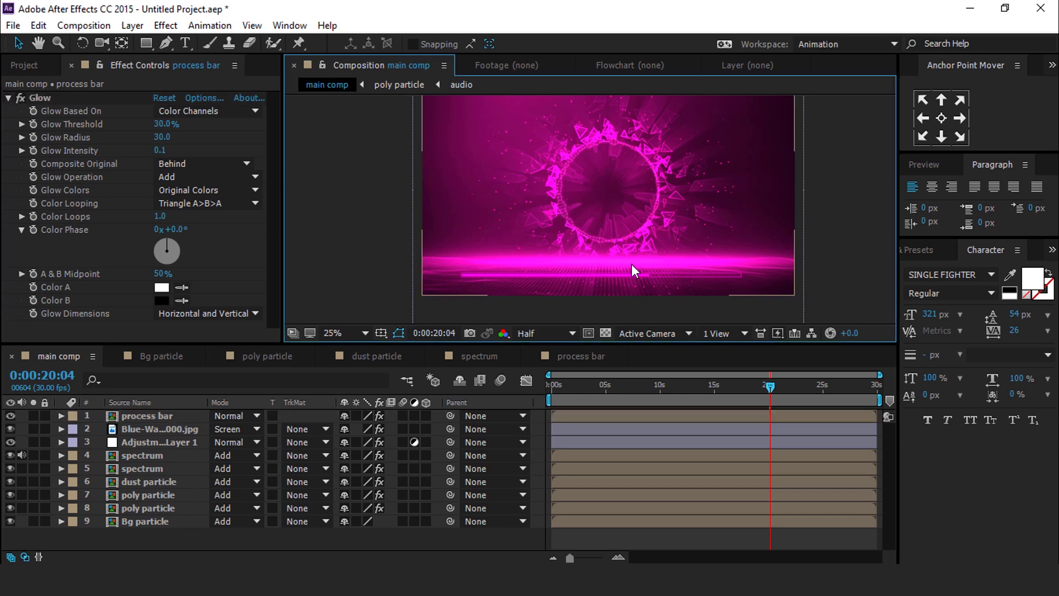
drag(631, 264, 585, 276)
Preview main comp from 0 s in a maximized Composition viewer to watch the progress bar fill.
click(555, 389)
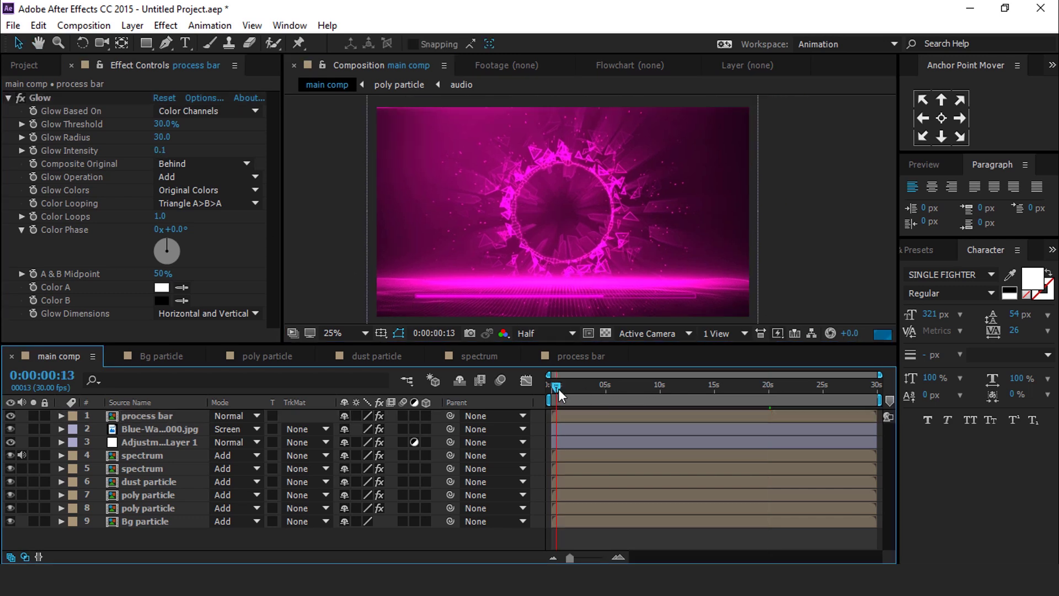
key(space)
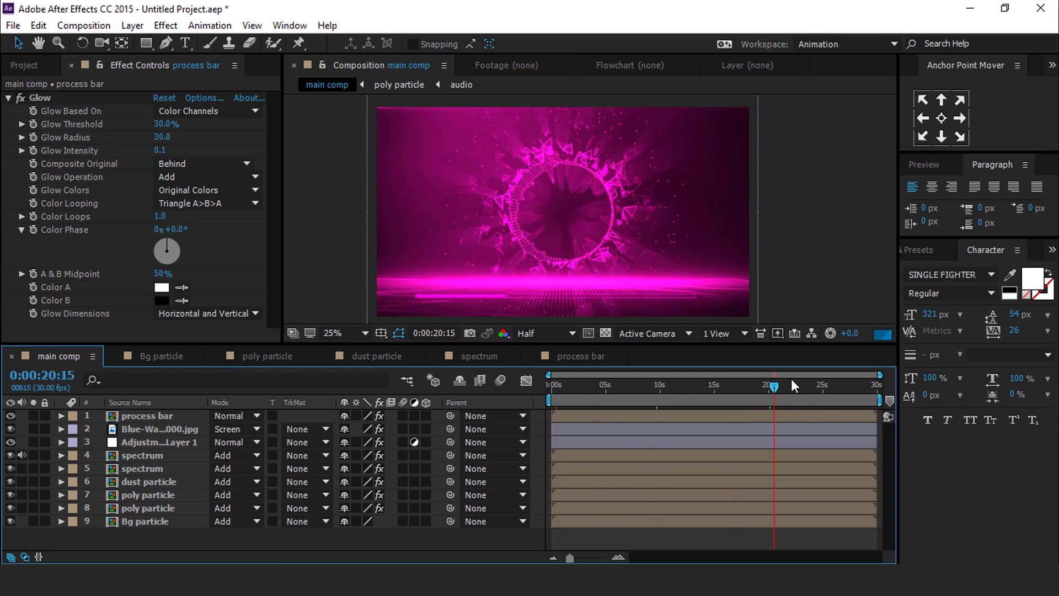
key(grave)
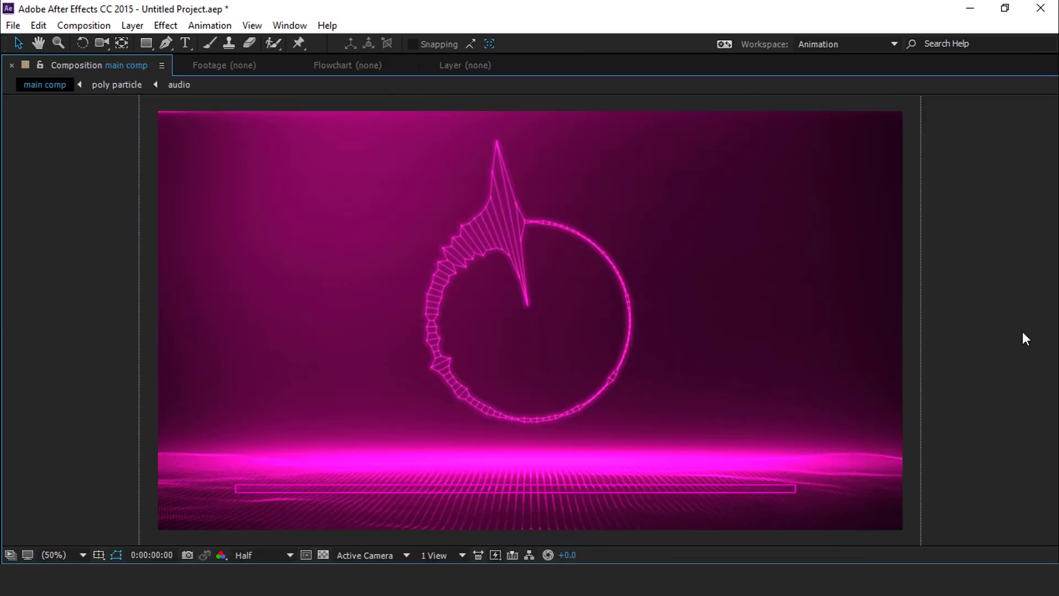
key(space)
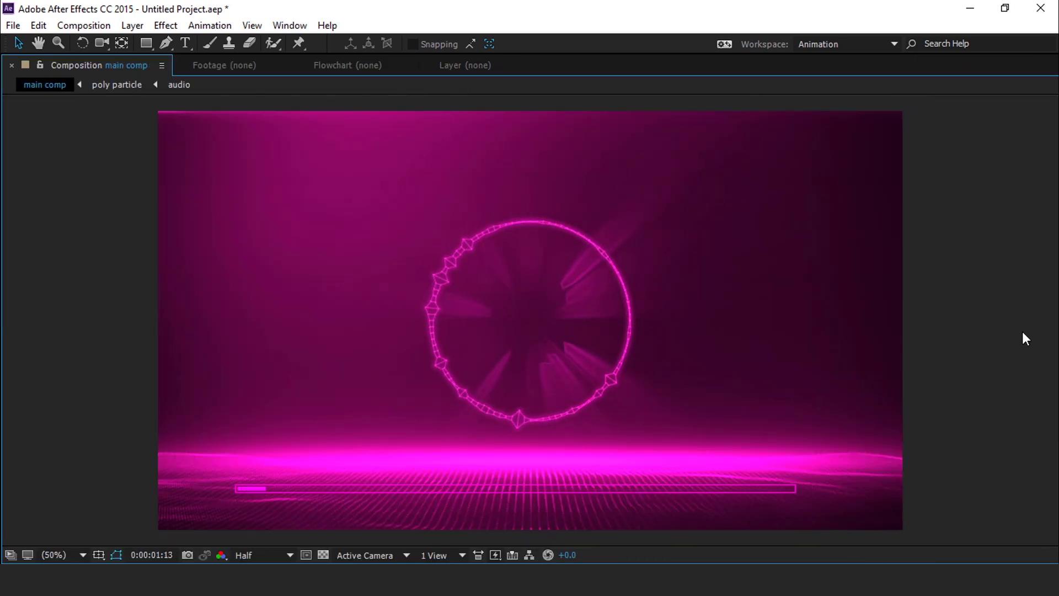